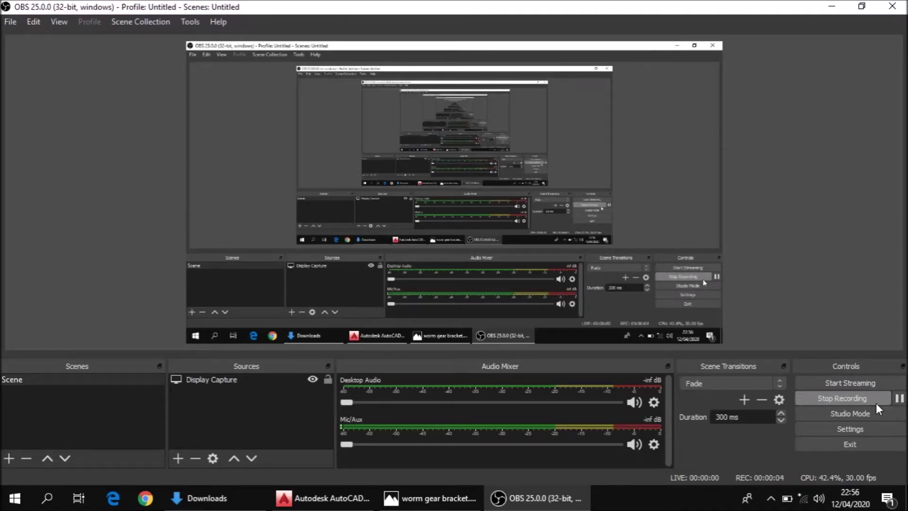
Review the worm gear bracket reference image, then return to the blank AutoCAD drawing
click(459, 507)
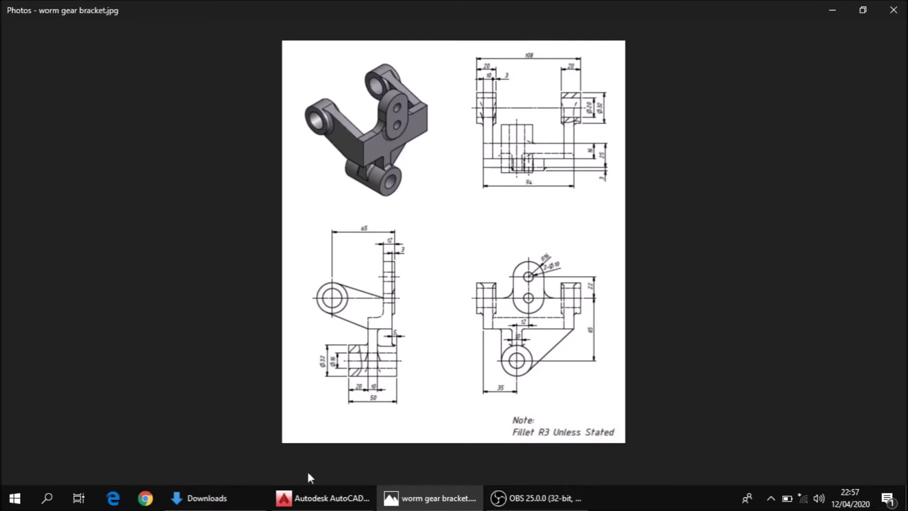
click(319, 494)
mouse_move(443, 137)
middle_down()
mouse_move(329, 282)
mouse_move(364, 230)
middle_up()
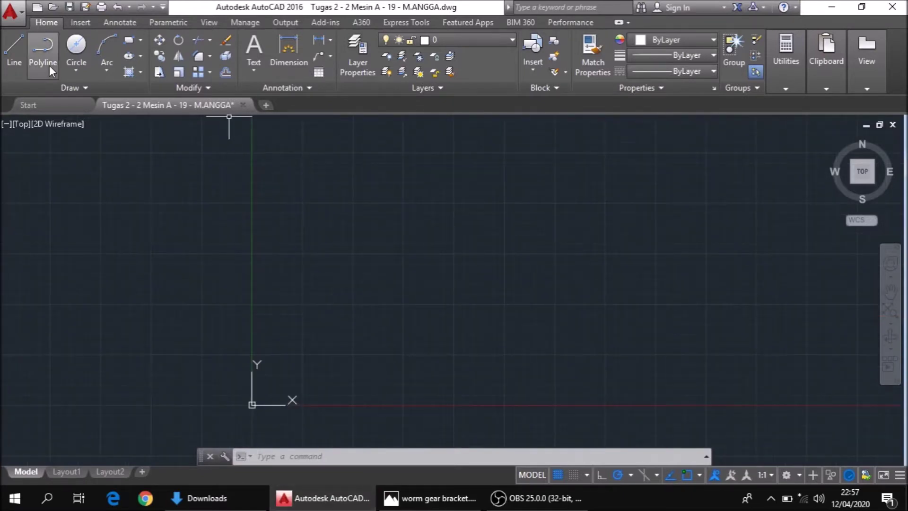
Draw a 32-diameter circle and zoom in on it
click(76, 70)
click(123, 120)
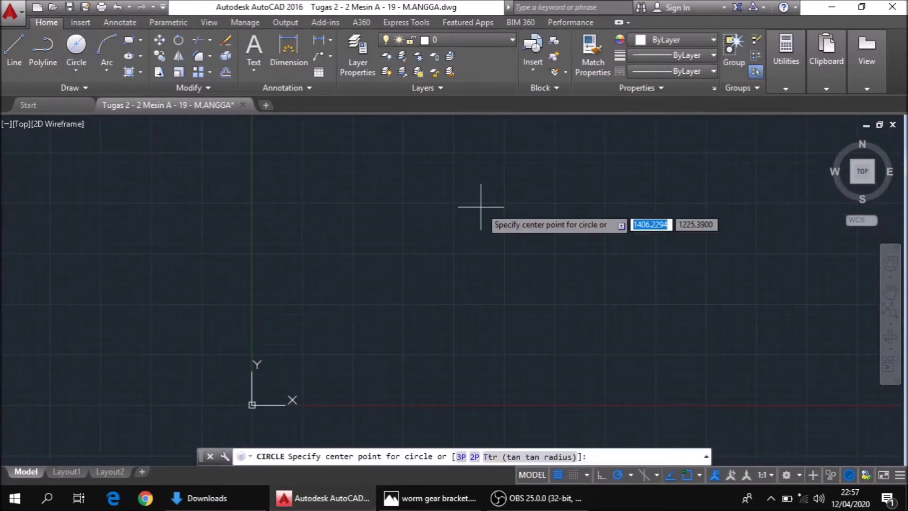
click(465, 167)
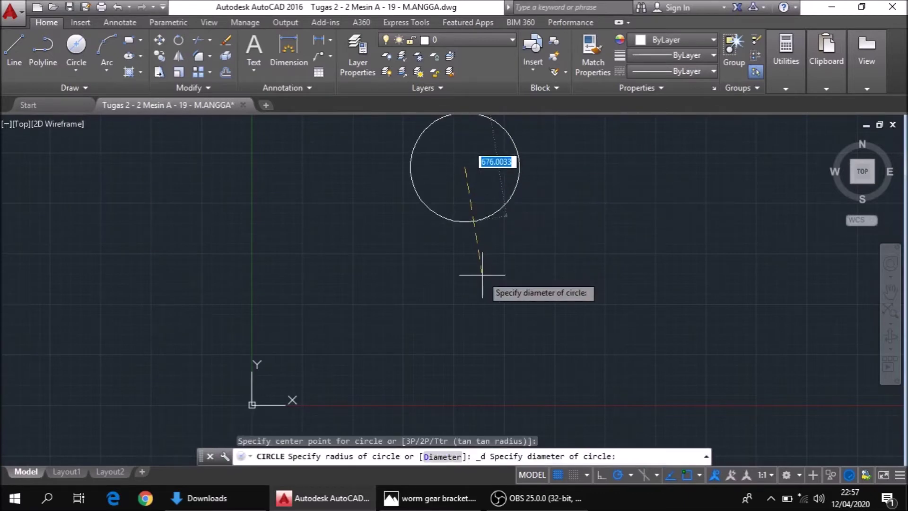
key(Return)
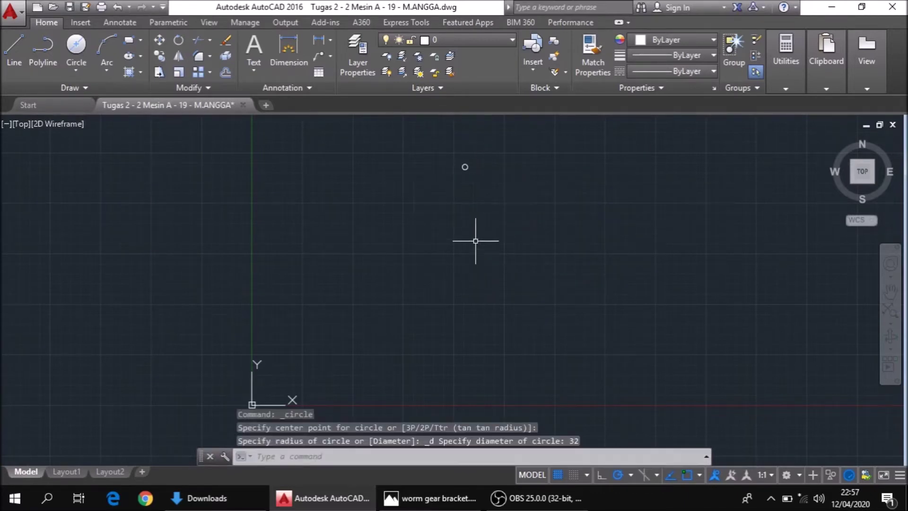
middle_drag(477, 193, 481, 331)
scroll(473, 322, up, 3)
scroll(445, 284, up, 5)
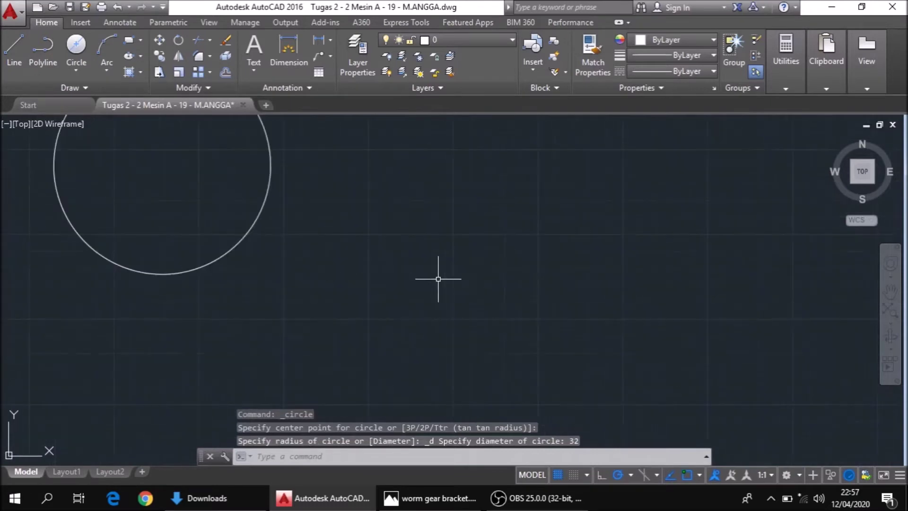
middle_drag(426, 278, 624, 405)
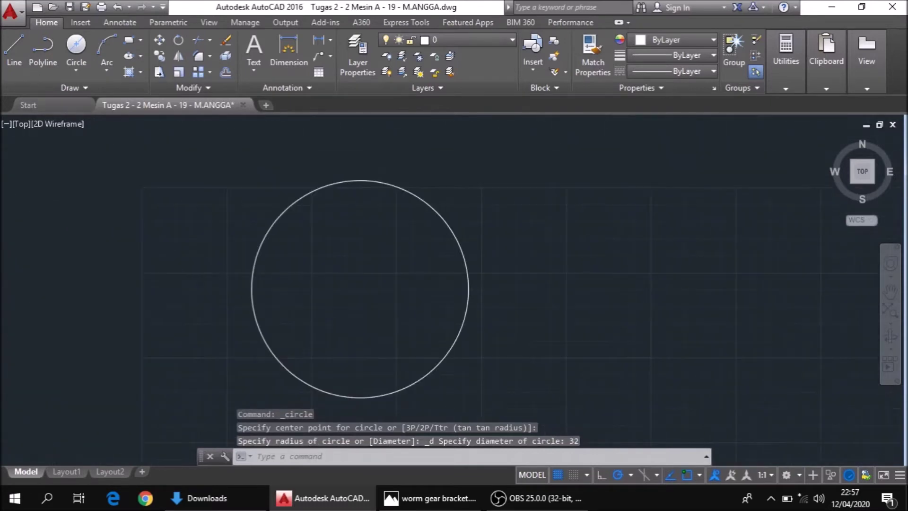
Add a concentric 10-diameter circle at the same centre
click(81, 64)
click(102, 120)
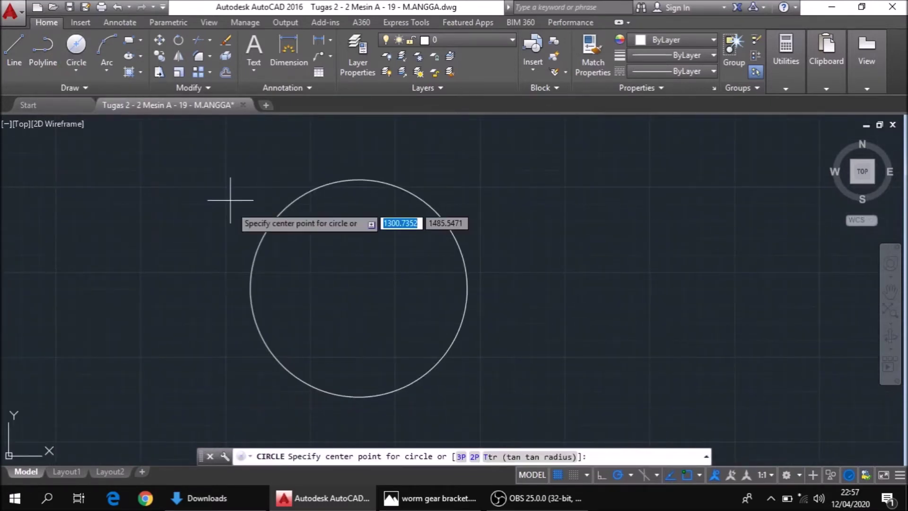
click(361, 289)
text(1)
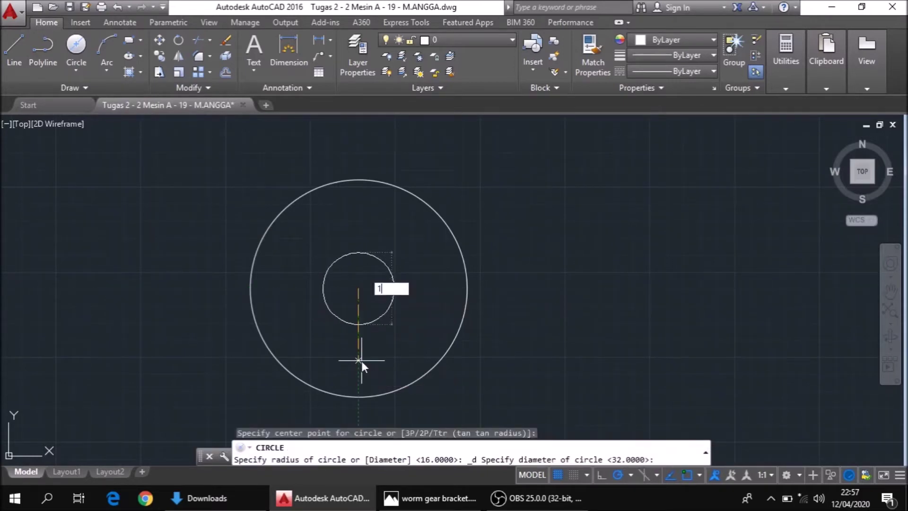
text(0)
key(Return)
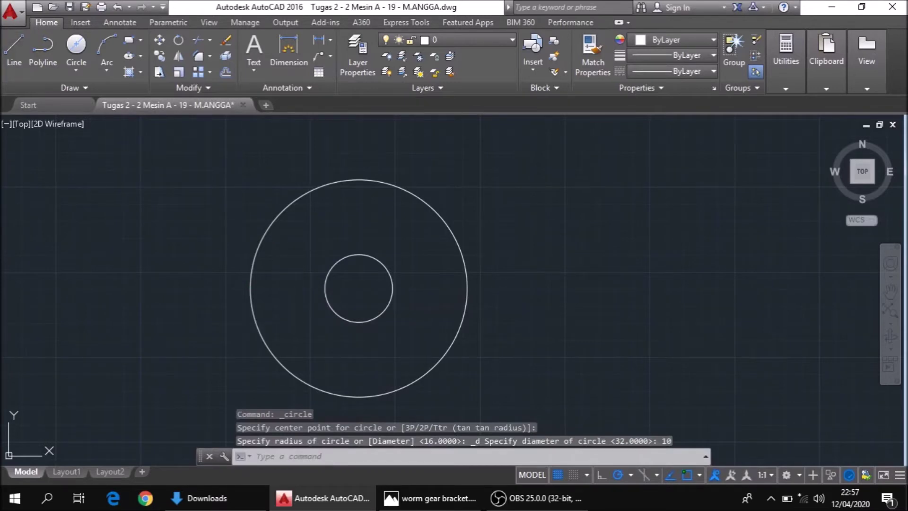
text(l)
key(Return)
Draw a horizontal helper line across the big circle through its centre
click(250, 322)
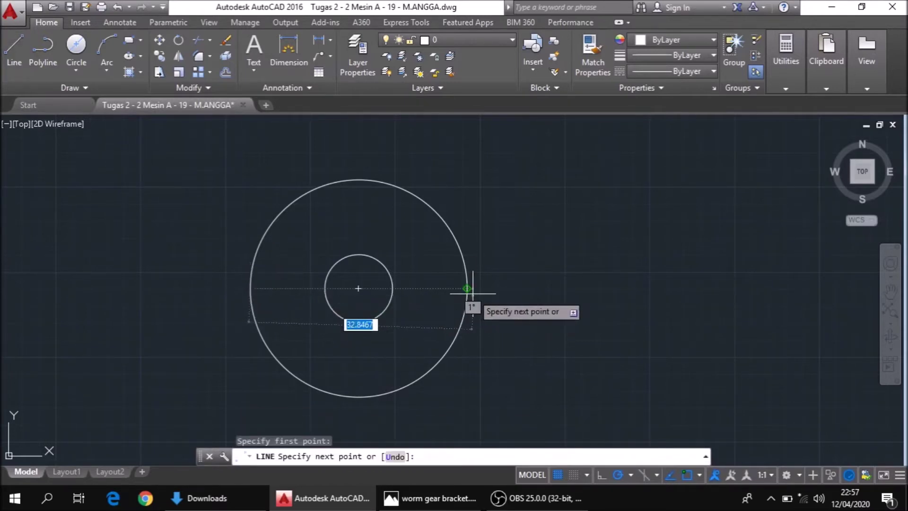
click(467, 289)
key(Escape)
Trim away the big circle's lower half and the helper line segments
click(205, 39)
key(Return)
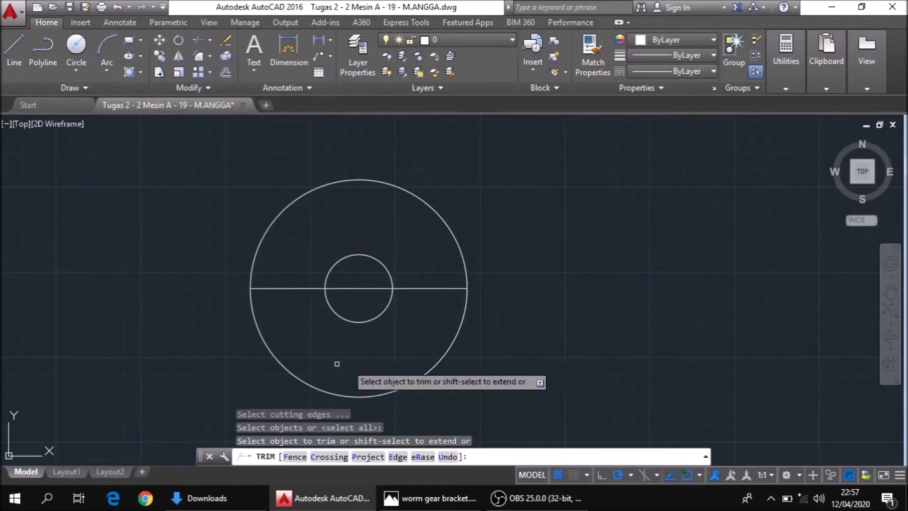
click(416, 382)
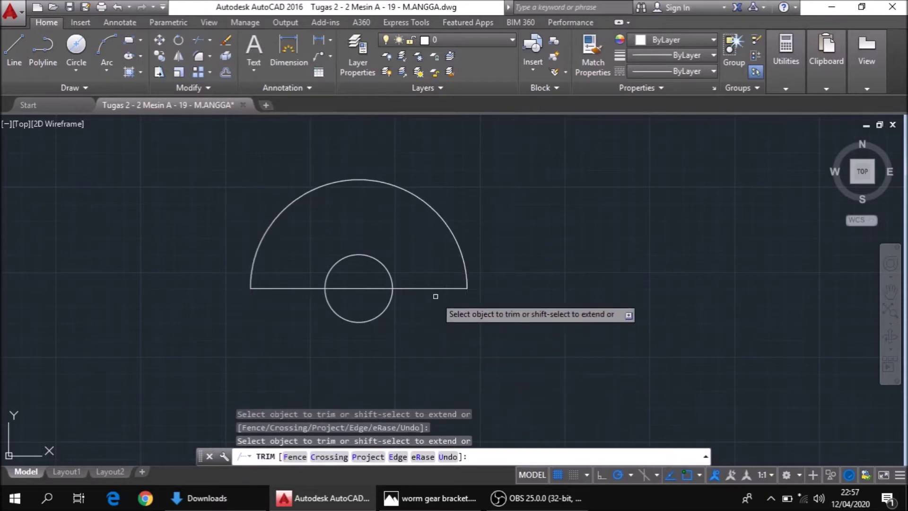
click(410, 290)
click(365, 288)
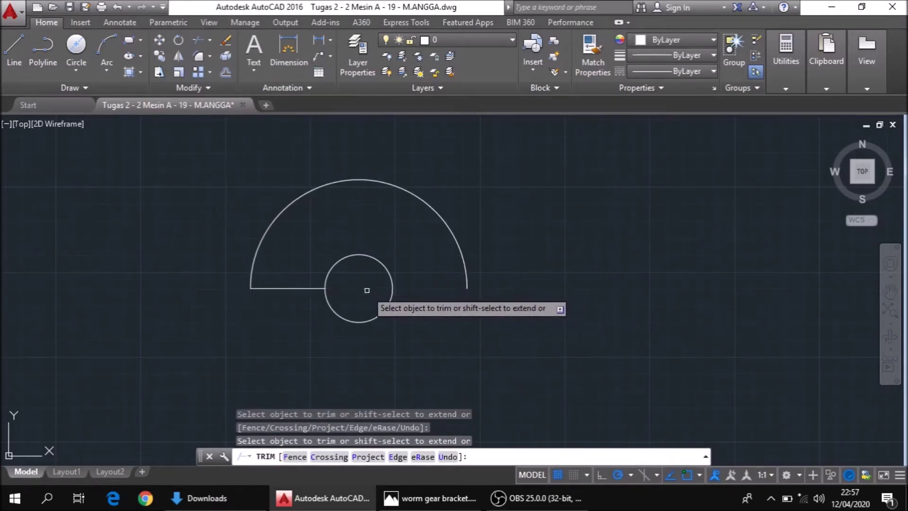
click(303, 288)
key(Escape)
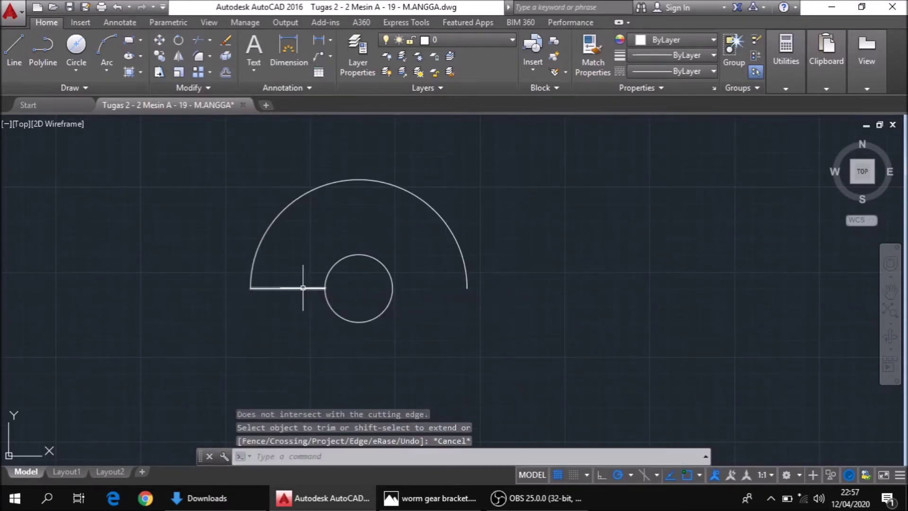
Delete the leftover helper line piece and window-select the arc and small circle
click(298, 288)
key(Delete)
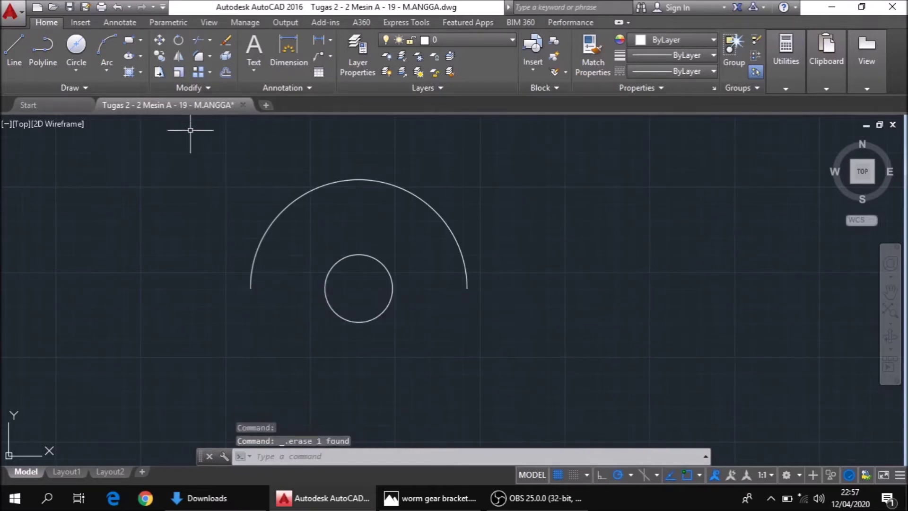
click(220, 148)
click(482, 340)
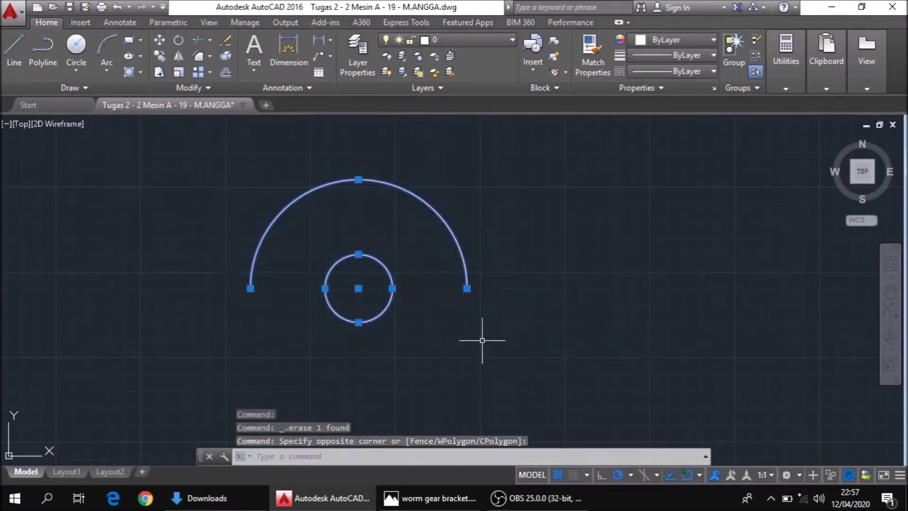
Copy the arc and small circle 22 units down from the small circle's centre
text(cop)
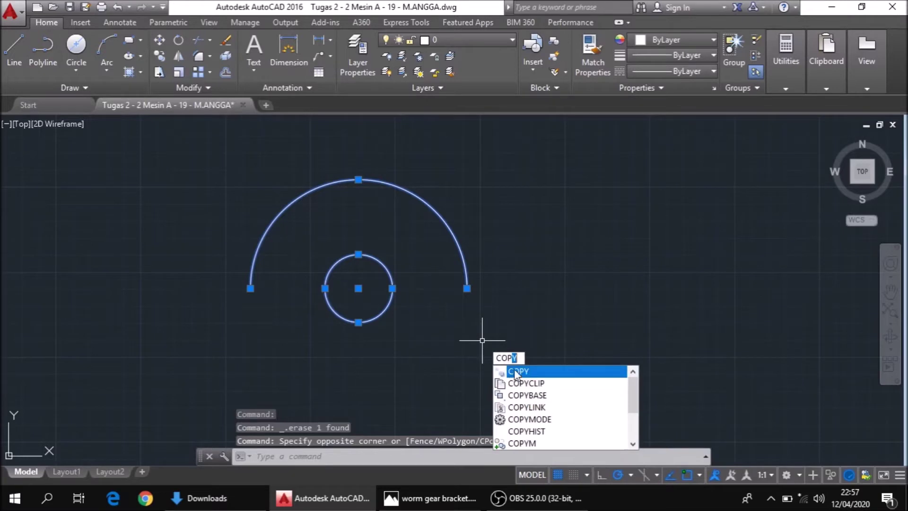
key(Return)
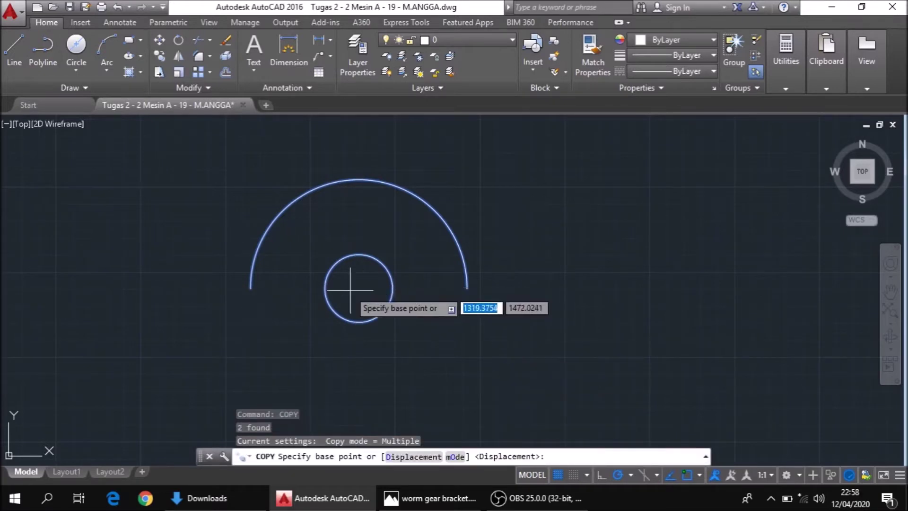
click(358, 288)
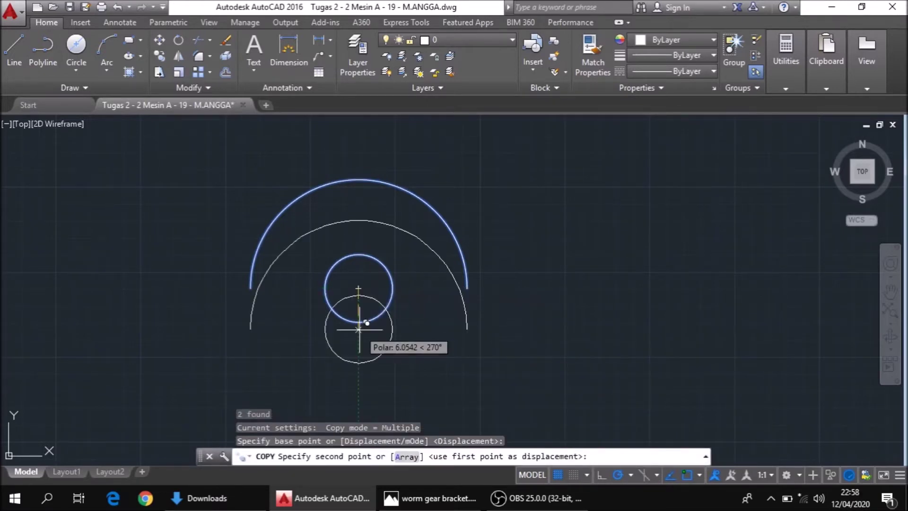
text(22)
key(Return)
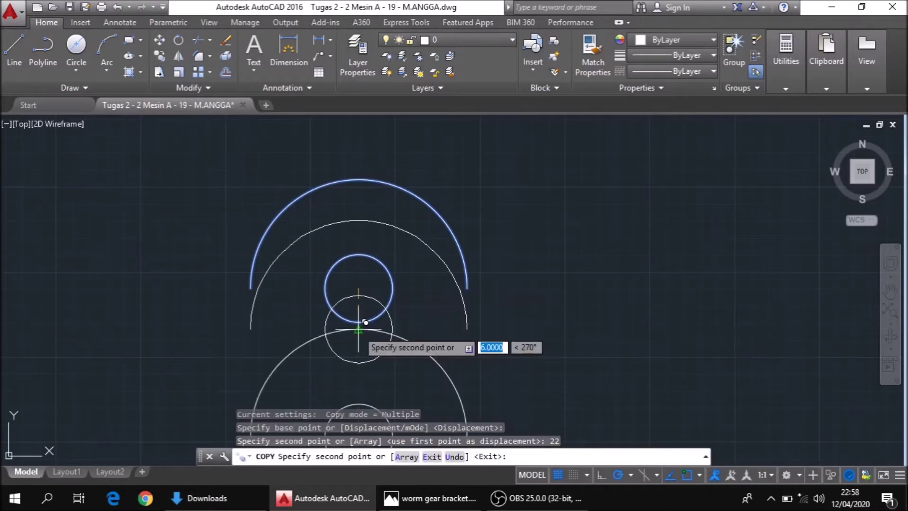
key(Escape)
Rotate the lower copy 180° about its small circle's centre
scroll(358, 330, down, 5)
middle_drag(360, 336, 363, 275)
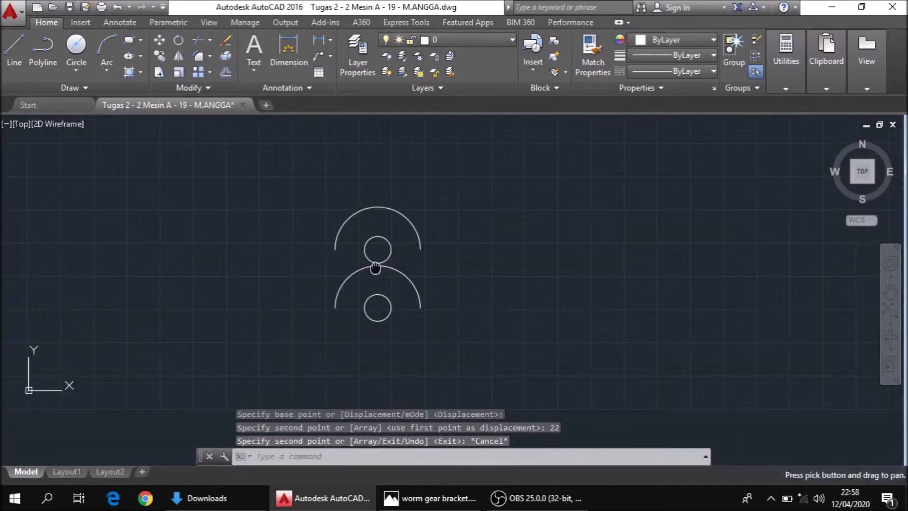
click(362, 271)
click(364, 307)
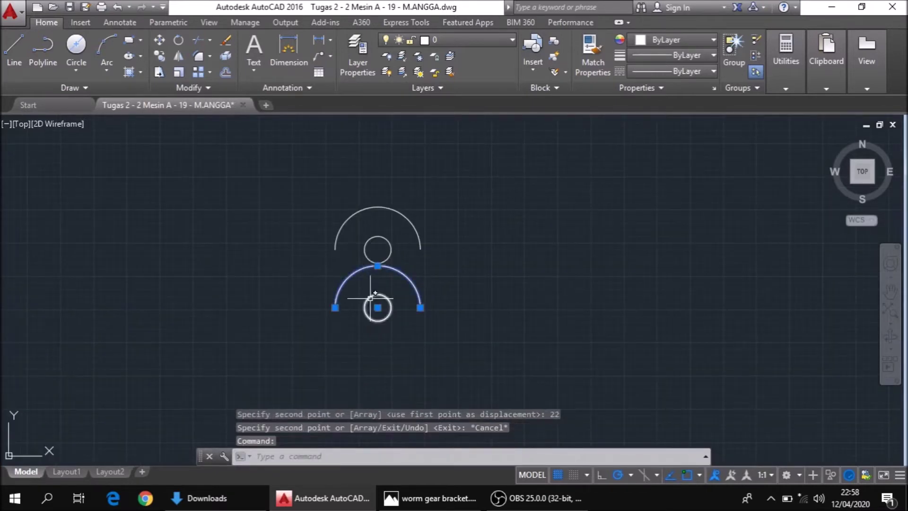
text(Rota)
key(Return)
click(377, 308)
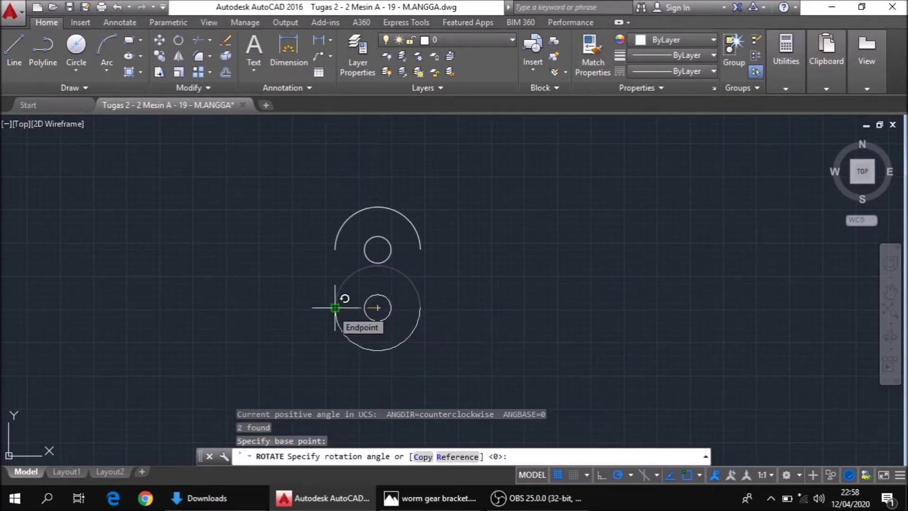
click(334, 308)
Draw left and right vertical lines joining the upper and lower arc ends
click(4, 62)
click(335, 250)
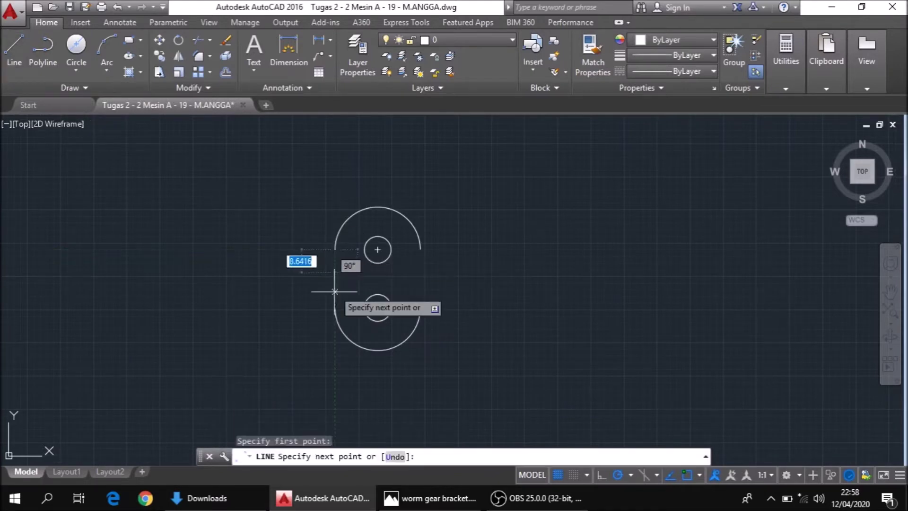
click(335, 308)
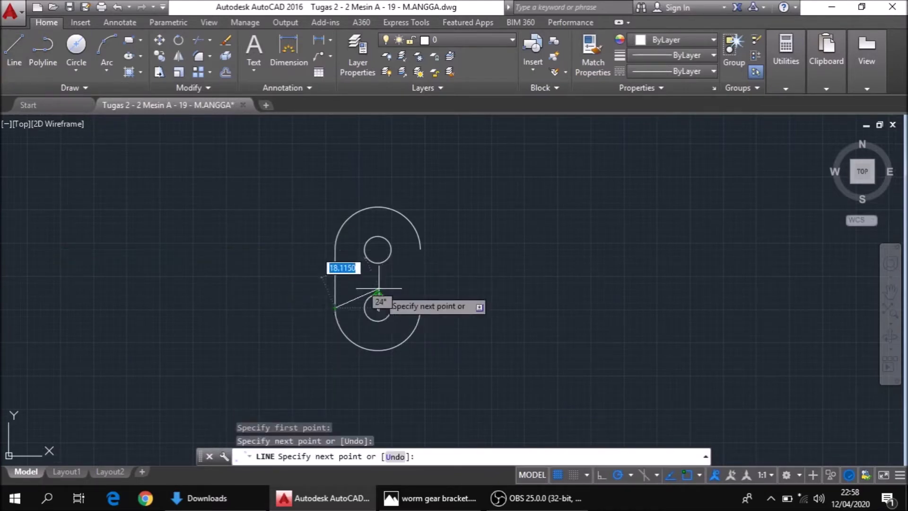
key(Escape)
key(space)
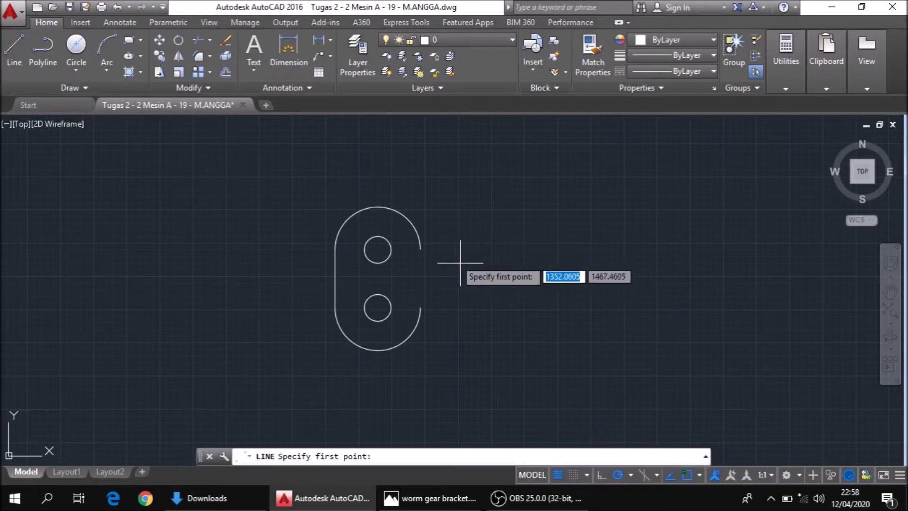
click(420, 249)
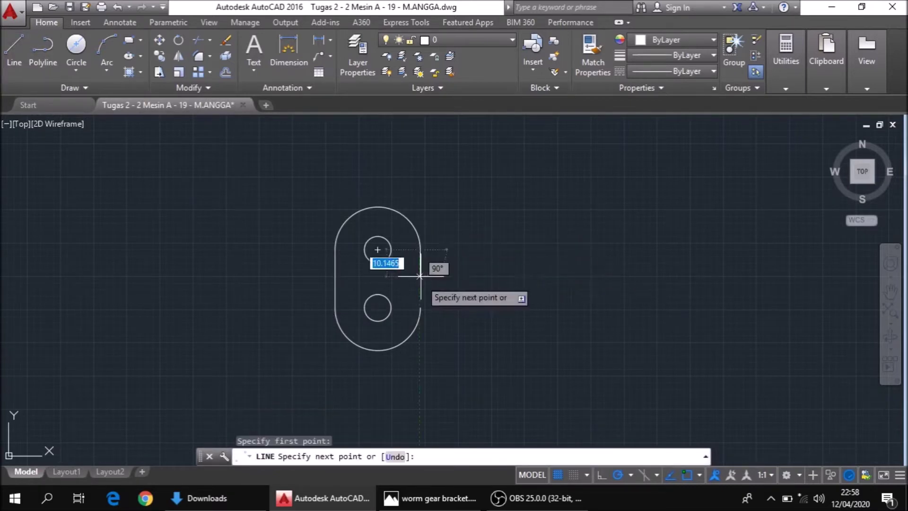
click(420, 308)
key(Escape)
scroll(426, 293, up, 2)
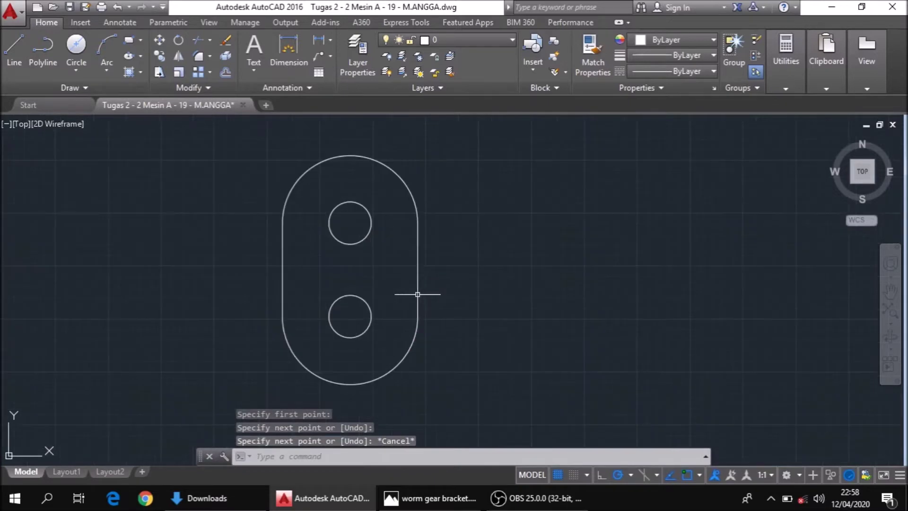
scroll(354, 332, down, 3)
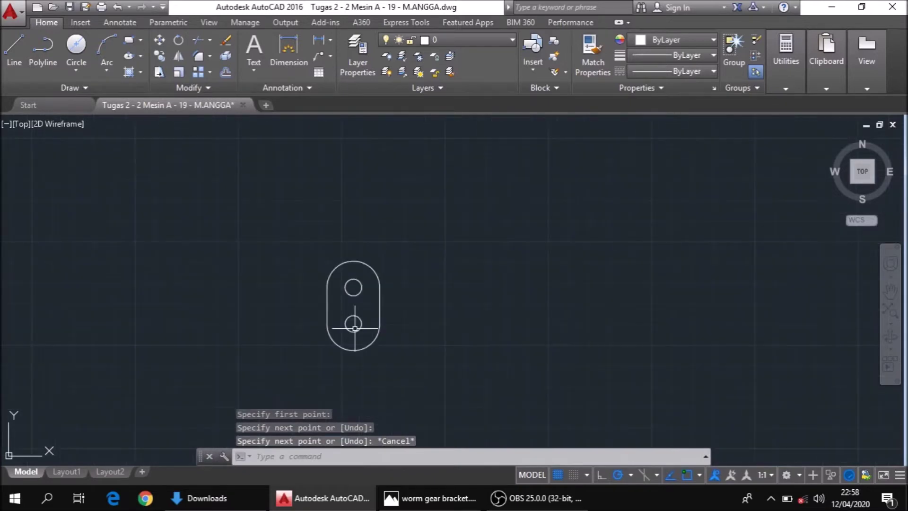
Draw a 65-unit line down from the lower hole's centre, then 12 units left
click(83, 72)
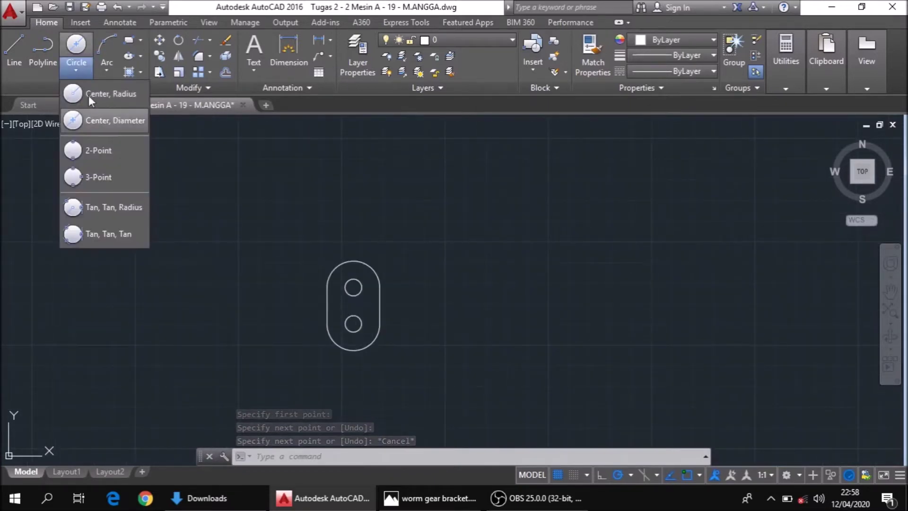
click(16, 66)
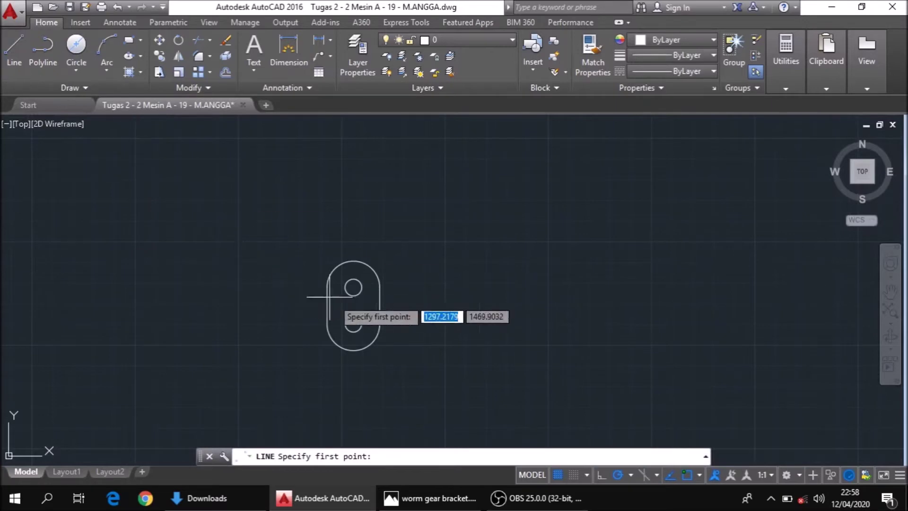
click(353, 324)
middle_drag(357, 391, 377, 249)
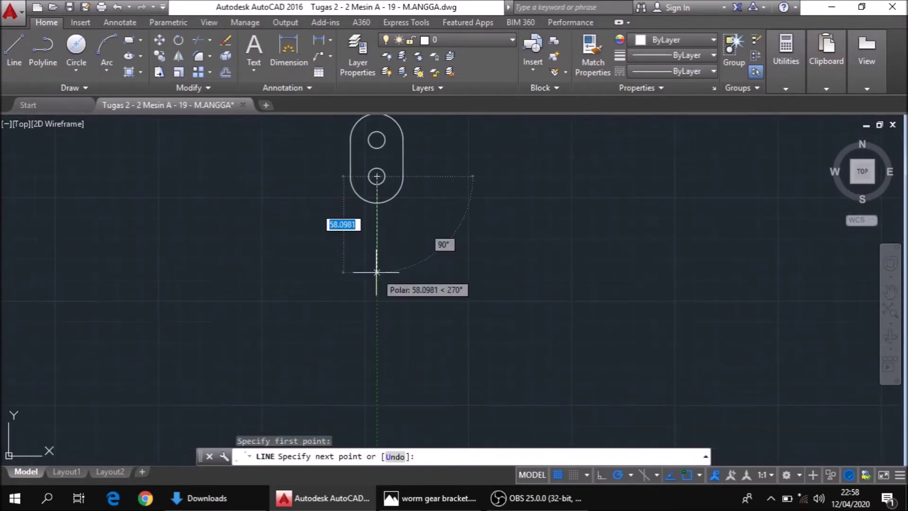
text(65)
key(Return)
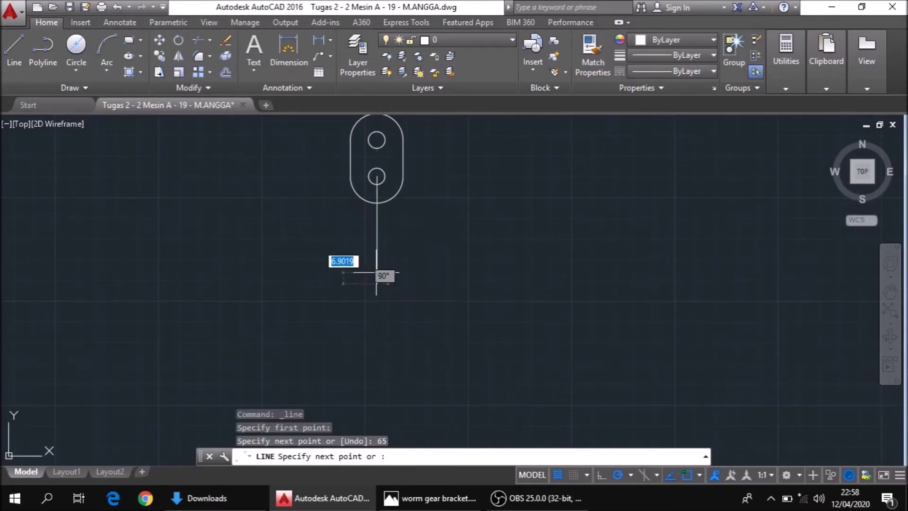
text(12)
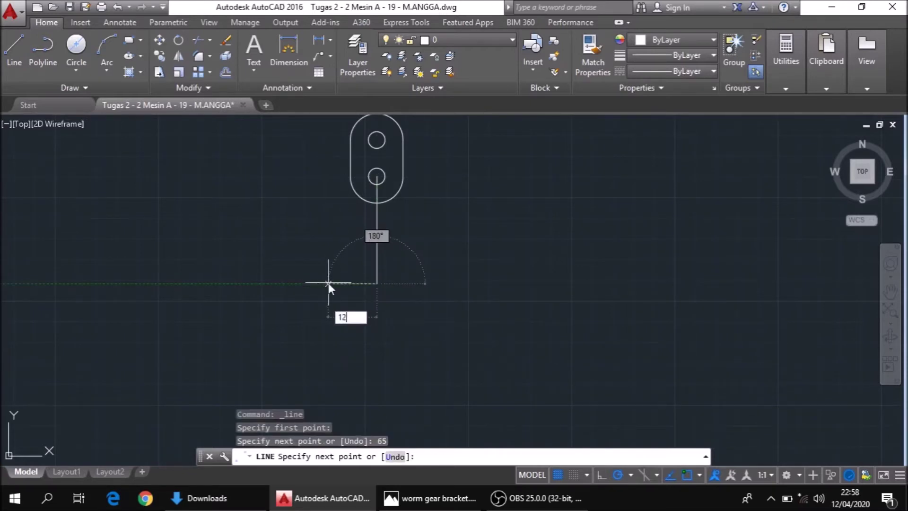
key(Return)
key(Escape)
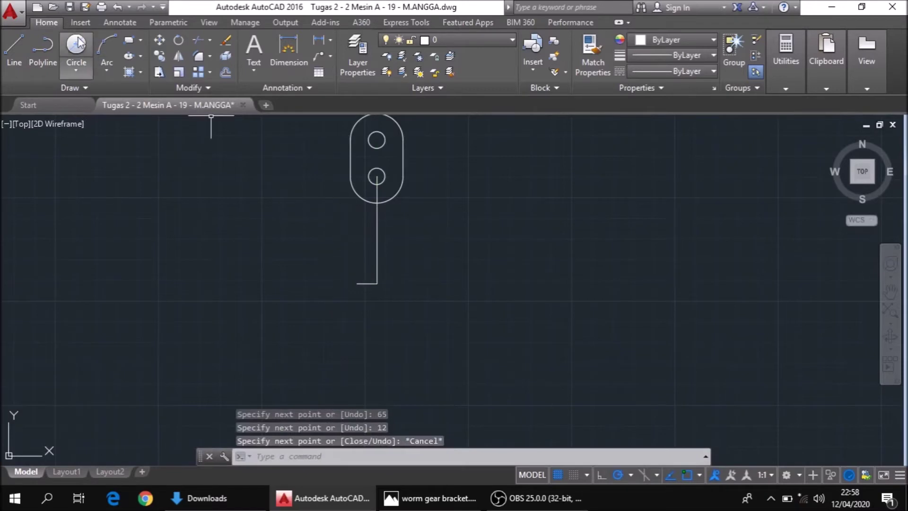
click(90, 75)
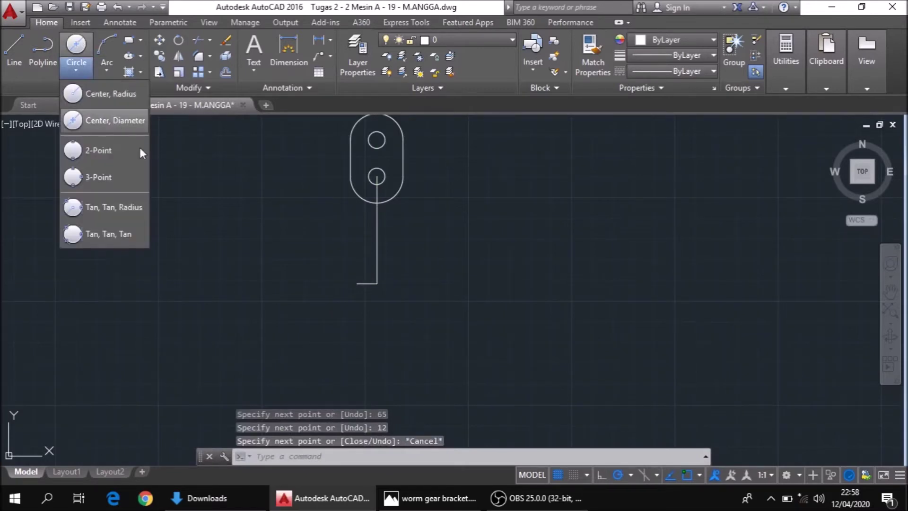
click(114, 120)
scroll(350, 279, up, 5)
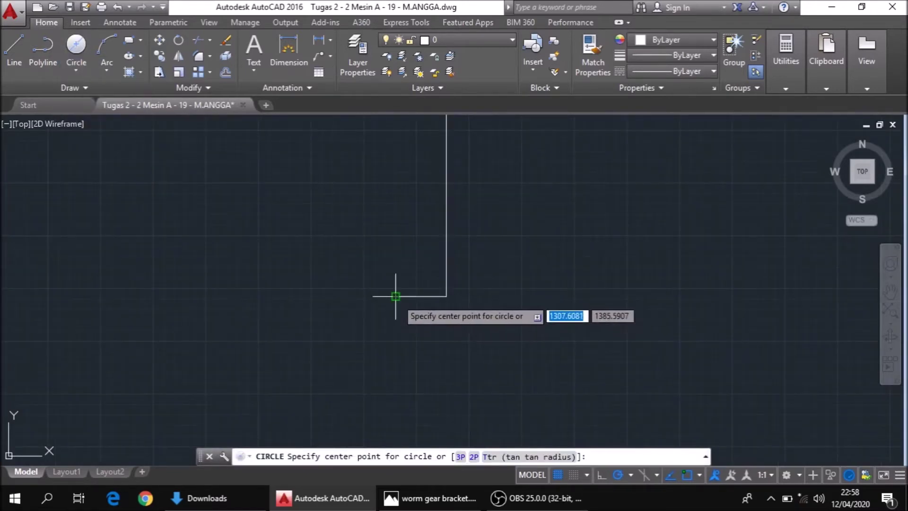
Draw concentric 32- and 16-diameter circles at the short line's end
click(396, 296)
text(32)
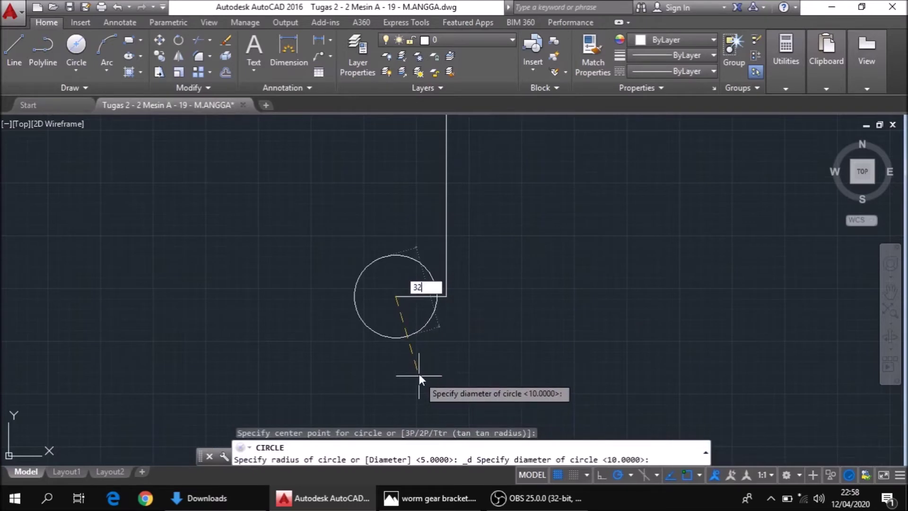
key(Return)
click(76, 75)
click(113, 122)
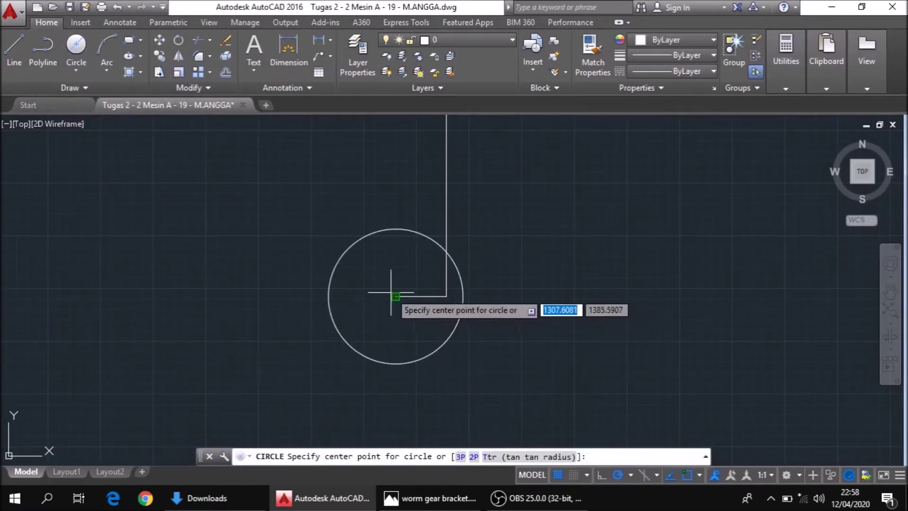
click(391, 292)
text(6)
key(Return)
Erase the vertical and horizontal guide lines below the slot
scroll(401, 313, up, 3)
scroll(405, 309, down, 5)
click(429, 302)
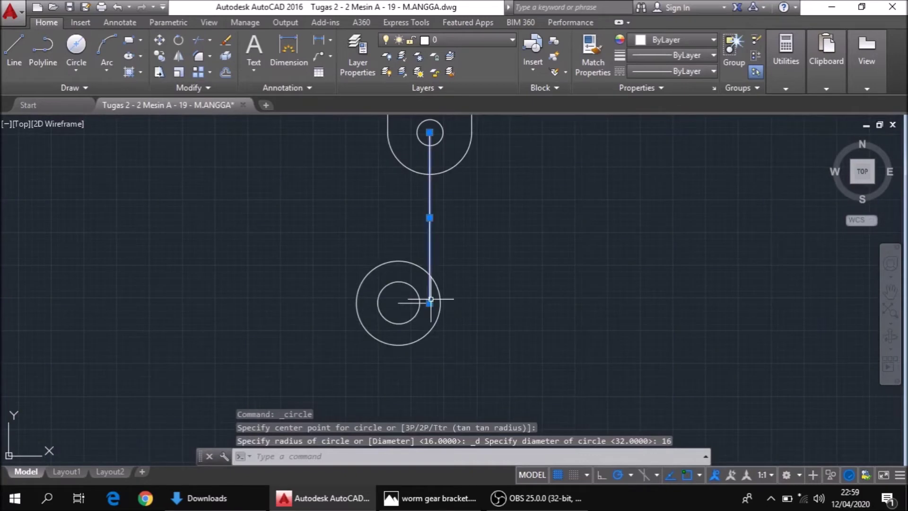
click(419, 303)
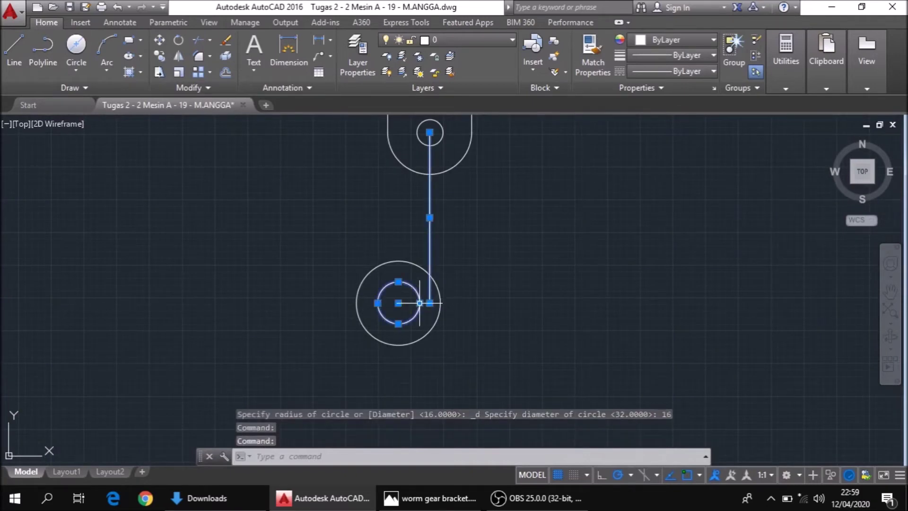
key(Escape)
click(428, 303)
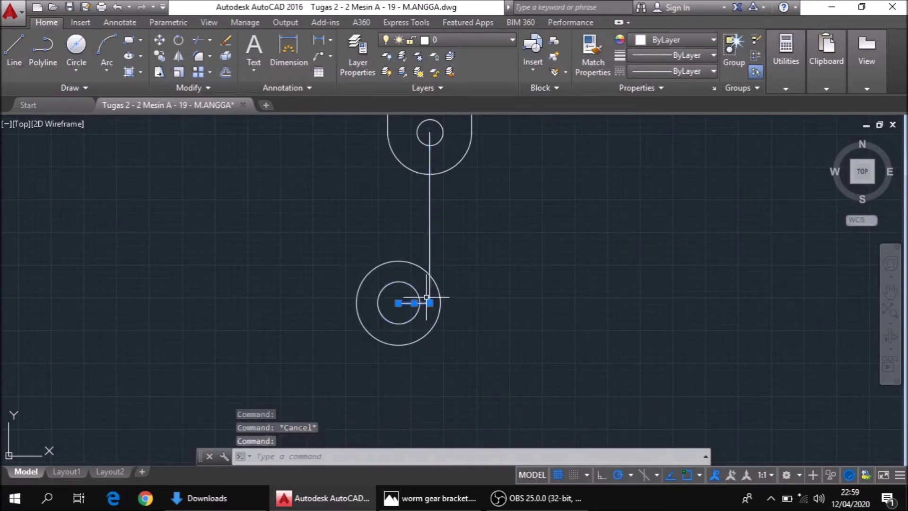
click(430, 280)
key(Delete)
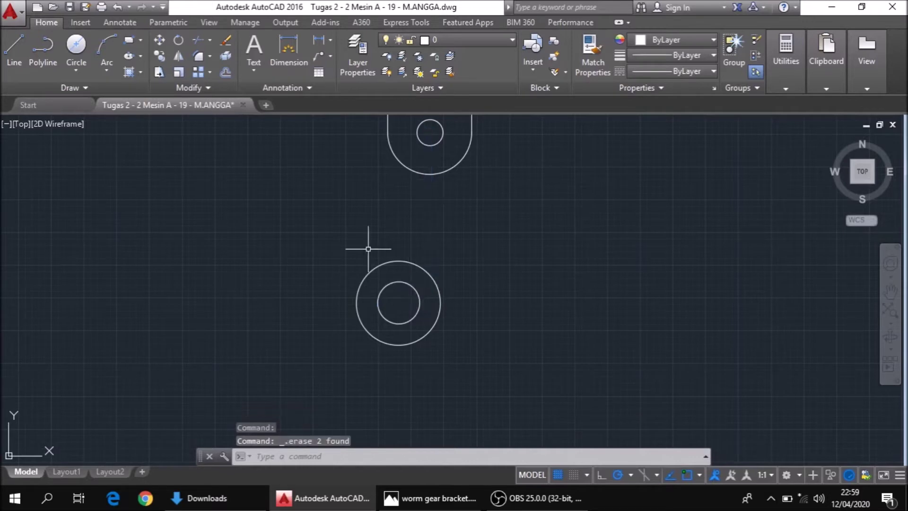
click(23, 64)
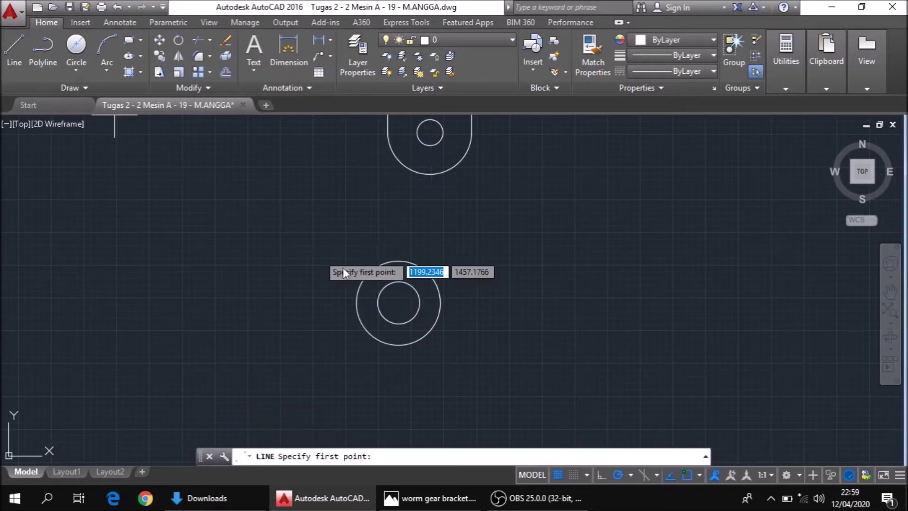
click(398, 301)
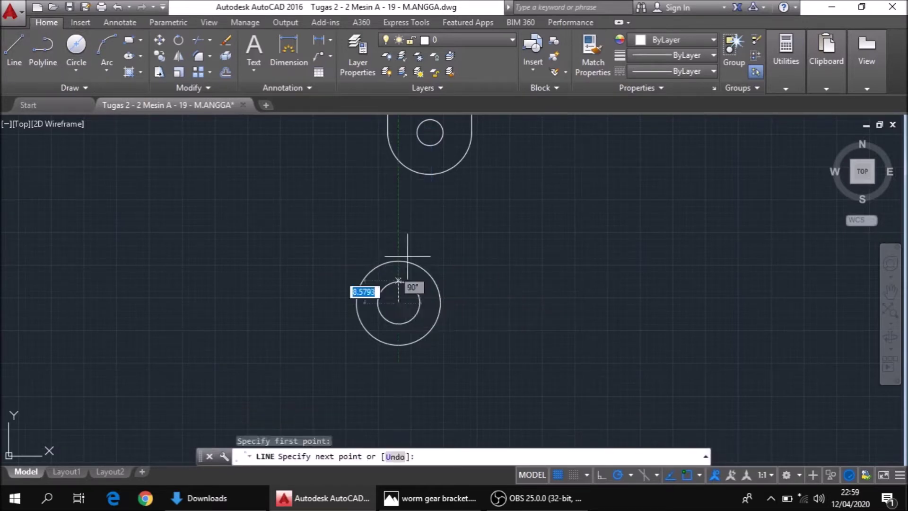
Draw a 33-unit vertical line up from the circles' centre and move it 5 units left
text(33)
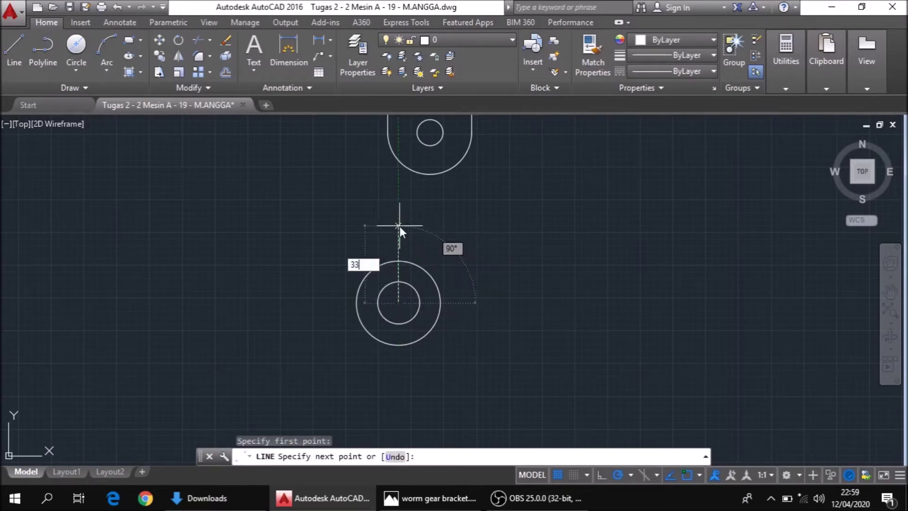
key(Return)
key(Escape)
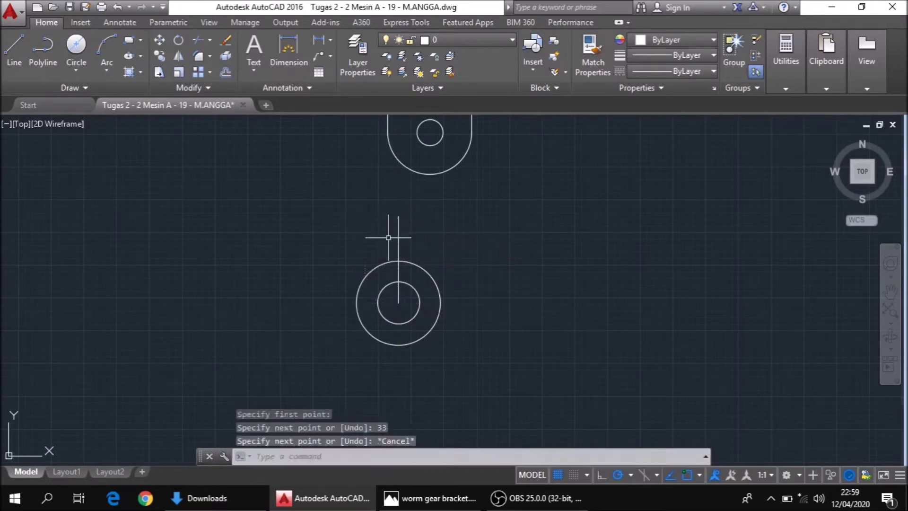
click(400, 239)
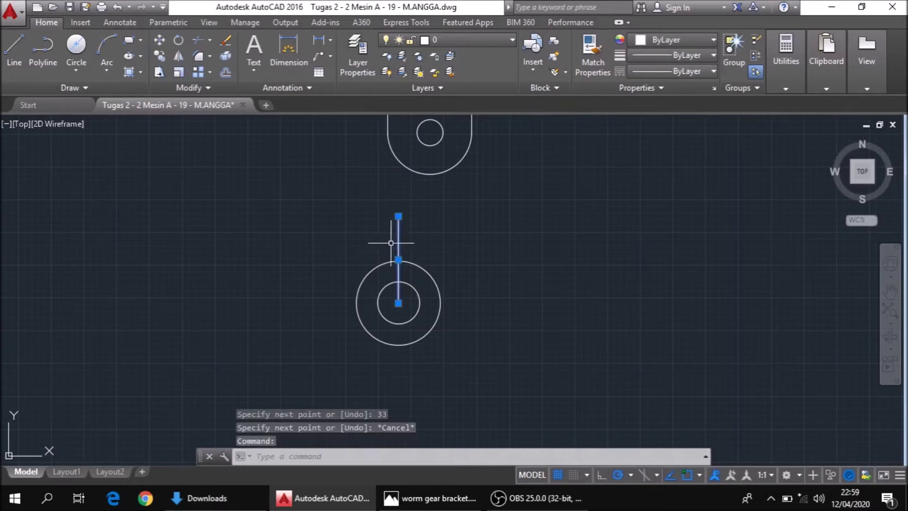
text(MO)
key(Return)
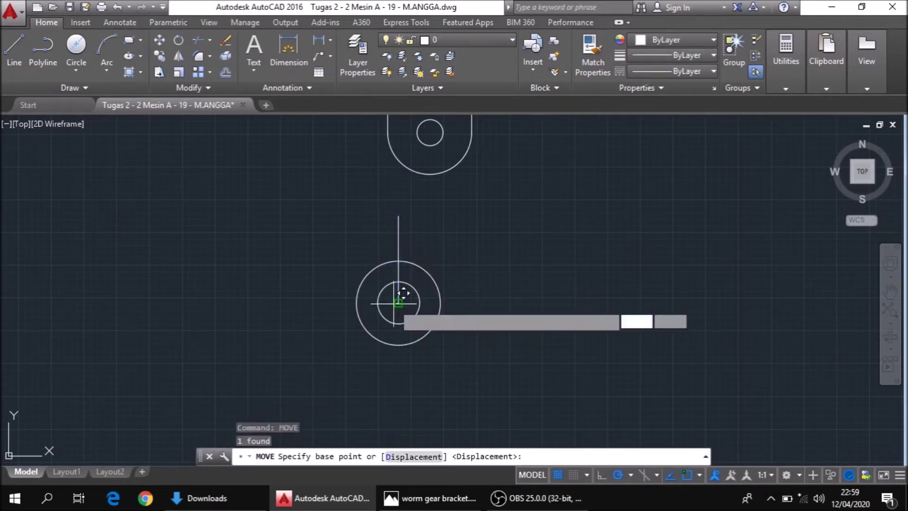
click(392, 303)
text(5)
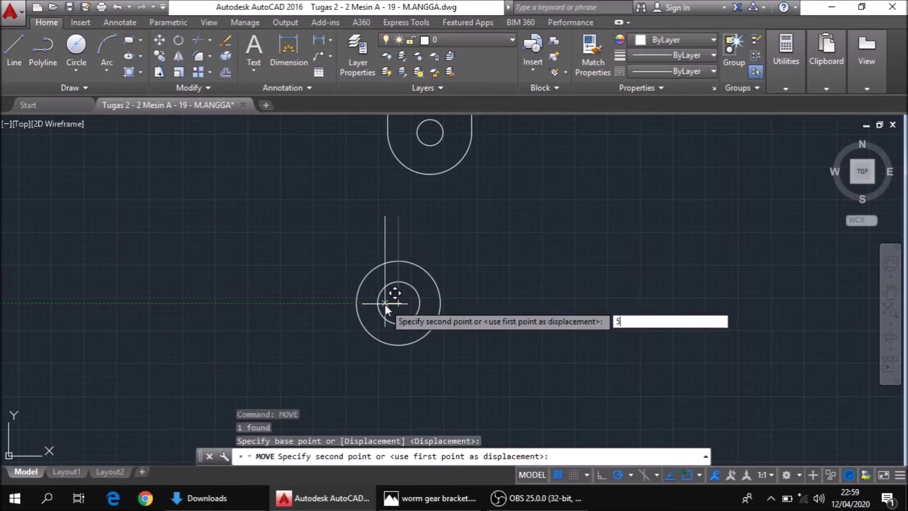
key(Return)
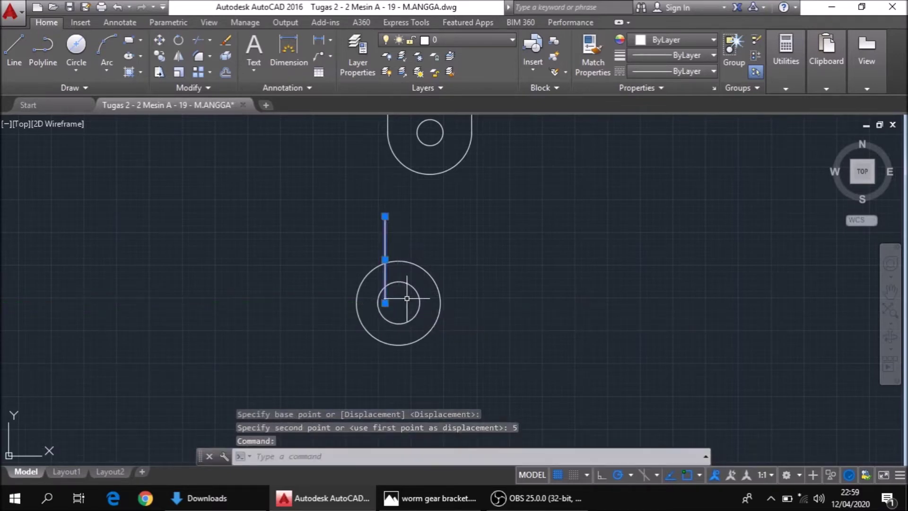
text(MI)
Mirror the line about the centre vertical and cap the two tops with a line
key(Return)
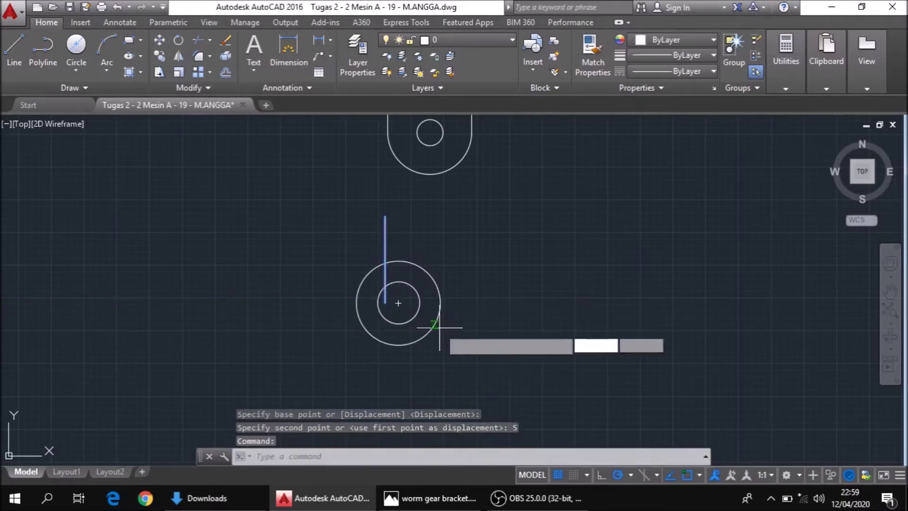
click(398, 303)
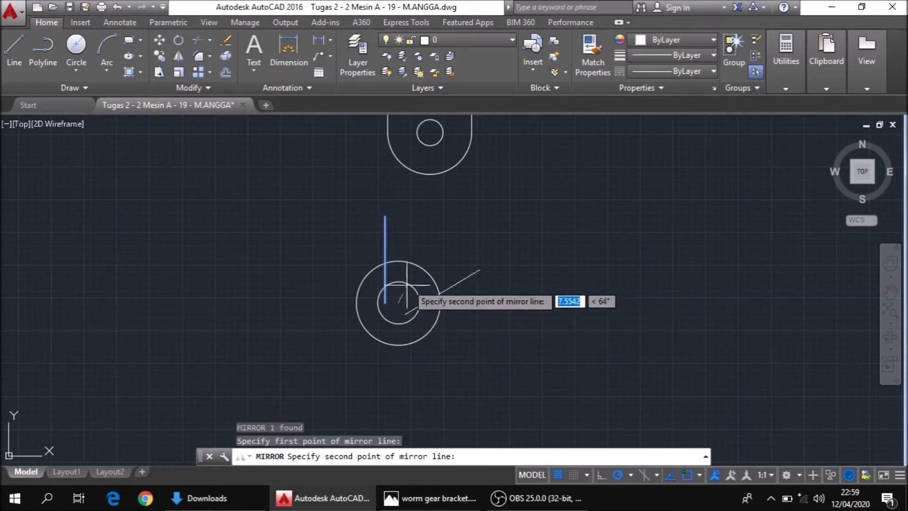
click(398, 261)
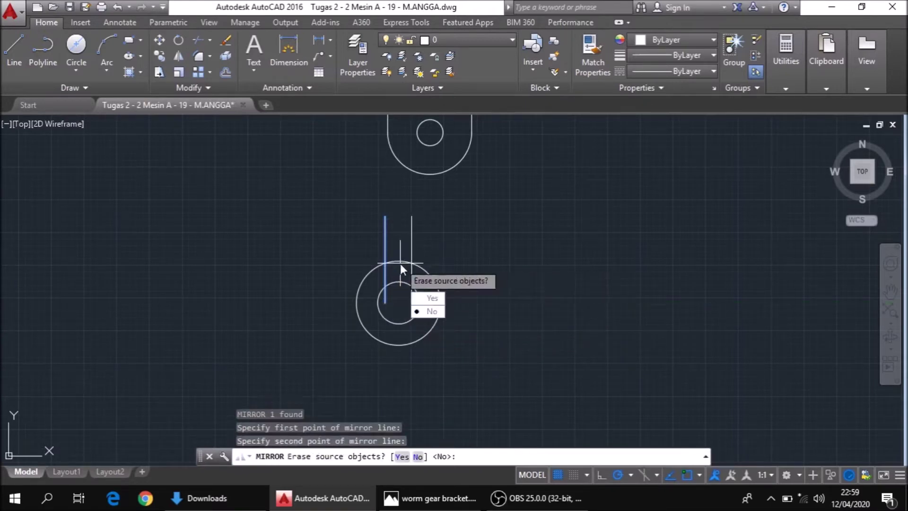
key(Return)
click(13, 66)
click(412, 216)
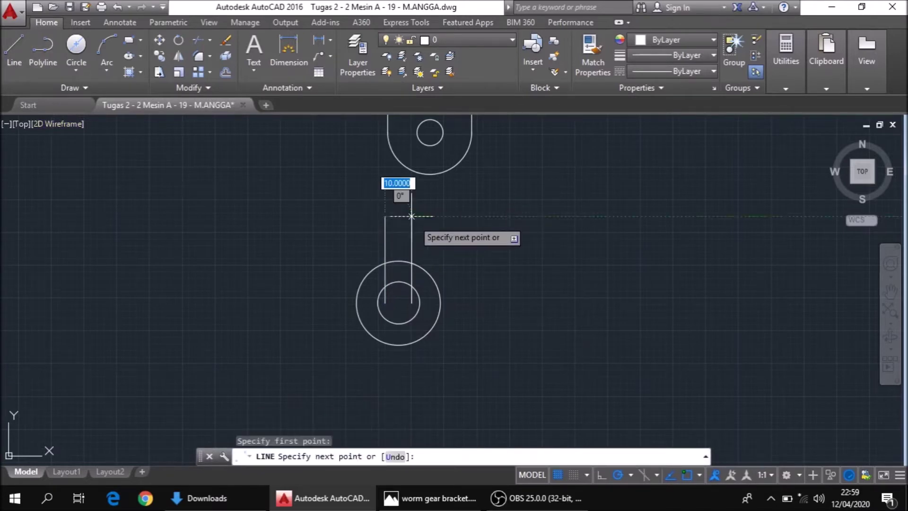
click(384, 216)
key(Escape)
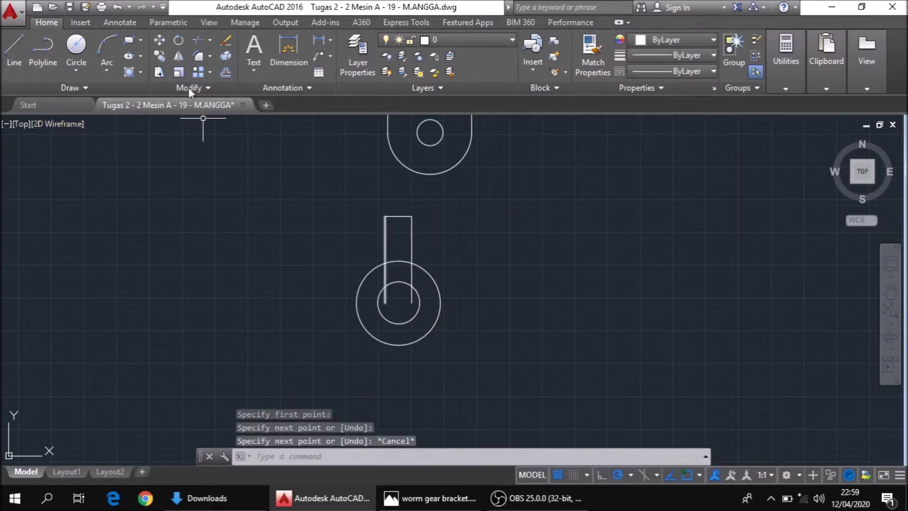
click(198, 40)
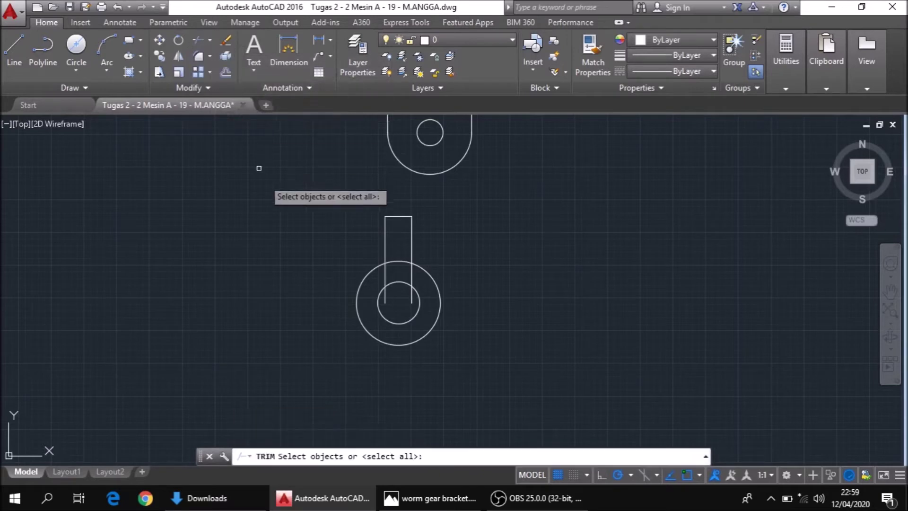
Trim the stem's side lines inside the inner circle and between the two circles
key(Return)
click(385, 295)
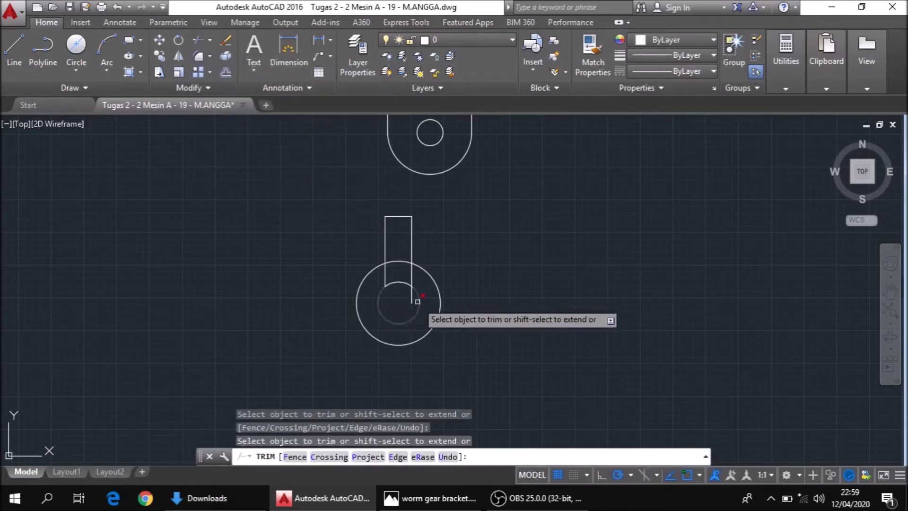
click(411, 296)
click(412, 277)
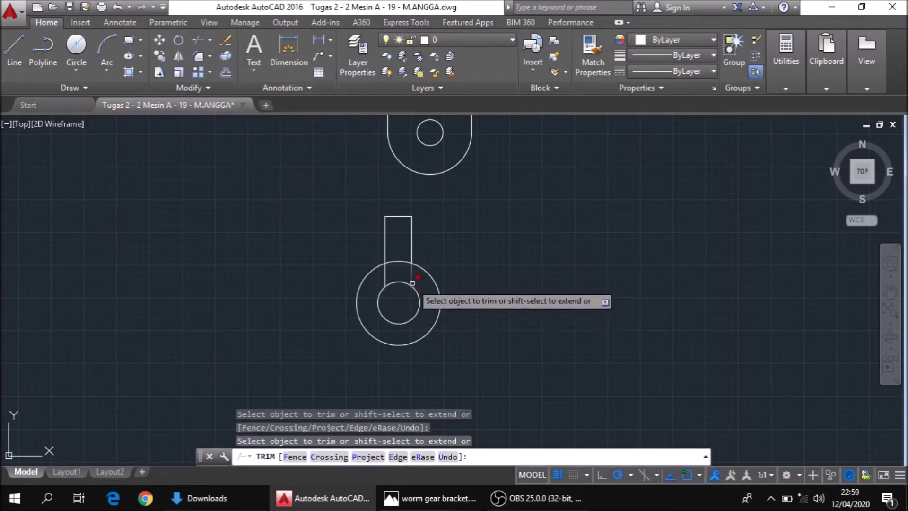
click(384, 276)
key(Escape)
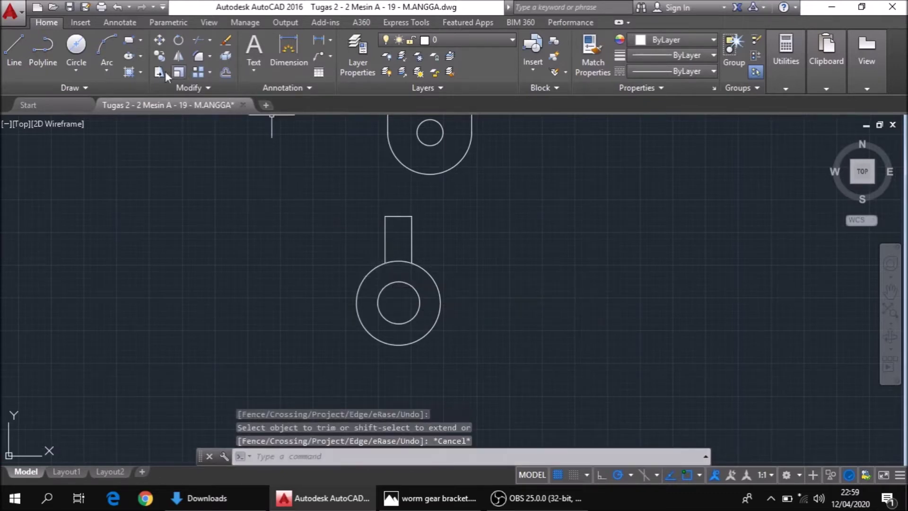
Draw the block outline: 30 left from the stem's top corner, up, 94 across, back down
click(385, 216)
text(30)
key(Return)
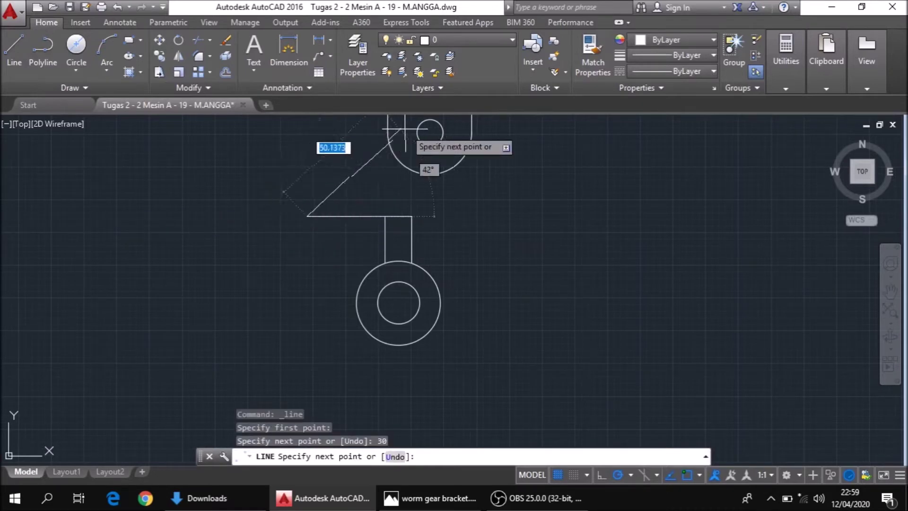
click(307, 133)
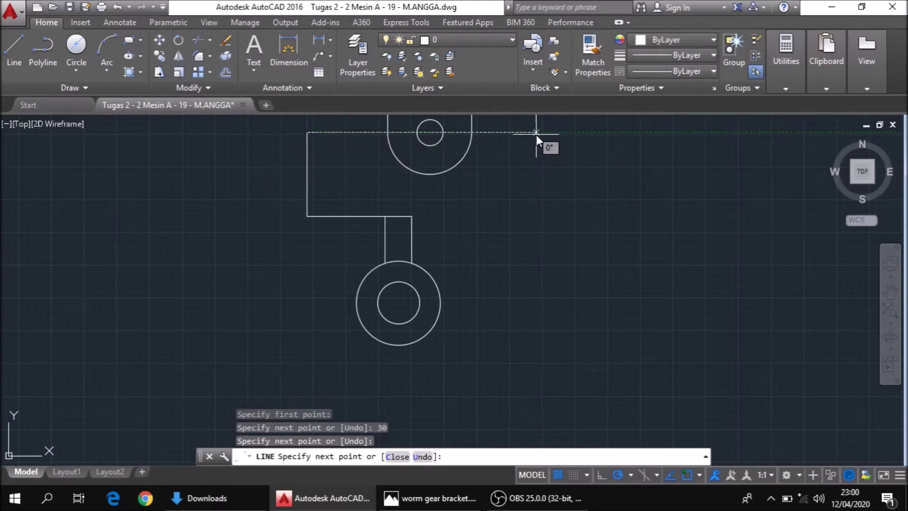
text(94)
key(Return)
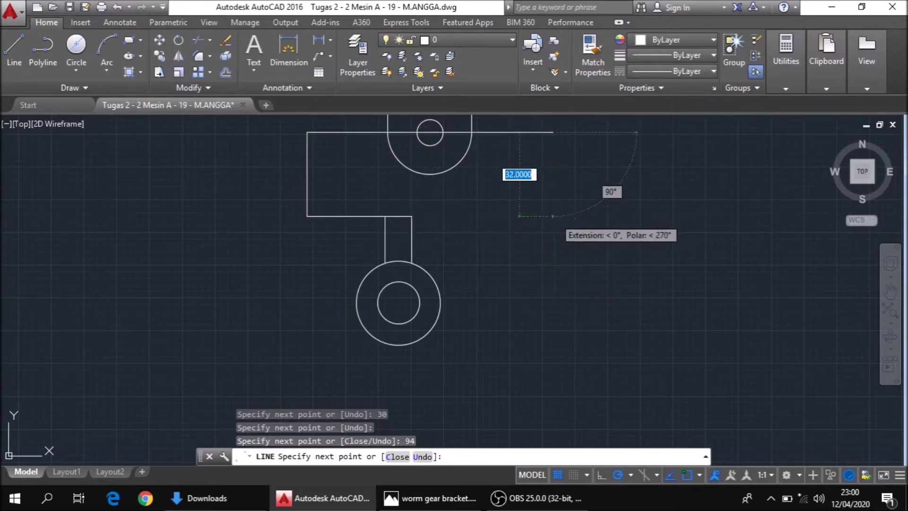
click(552, 216)
click(411, 217)
key(Escape)
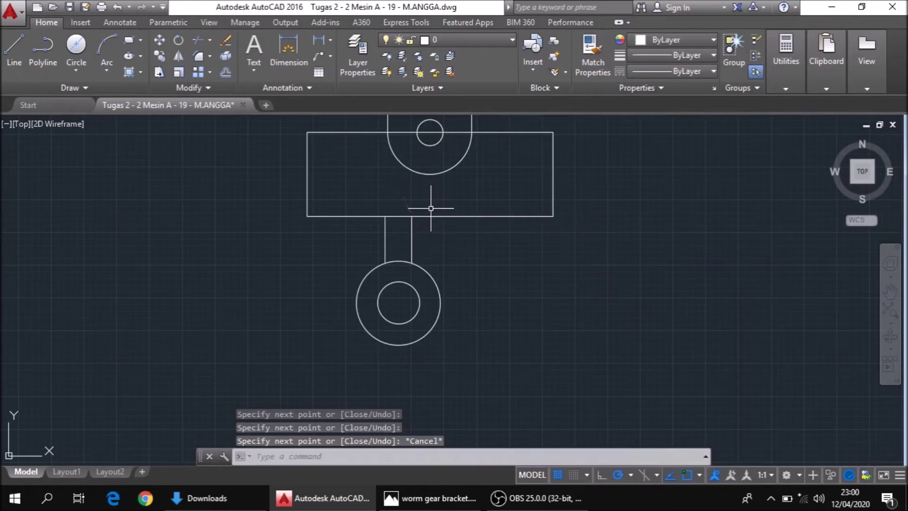
Select the left piece of the block's bottom edge
scroll(426, 202, up, 2)
scroll(425, 203, down, 4)
scroll(439, 197, up, 2)
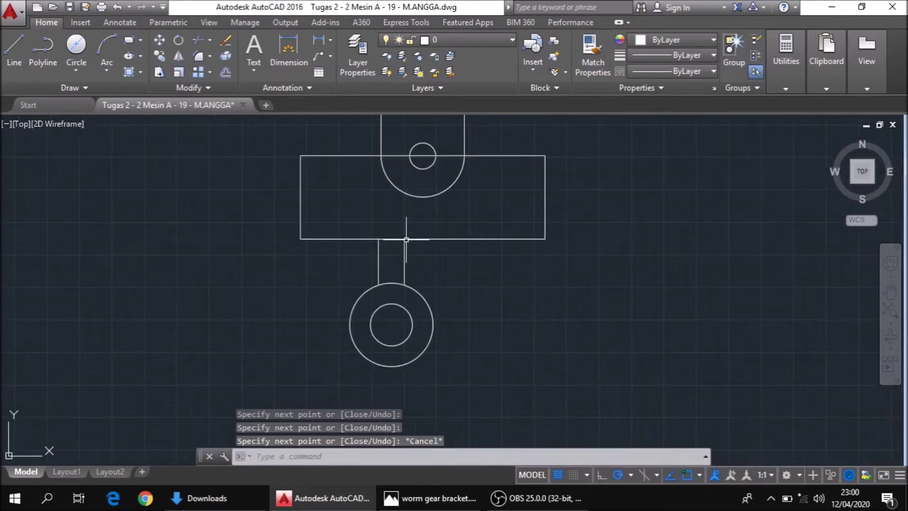
click(354, 238)
key(Escape)
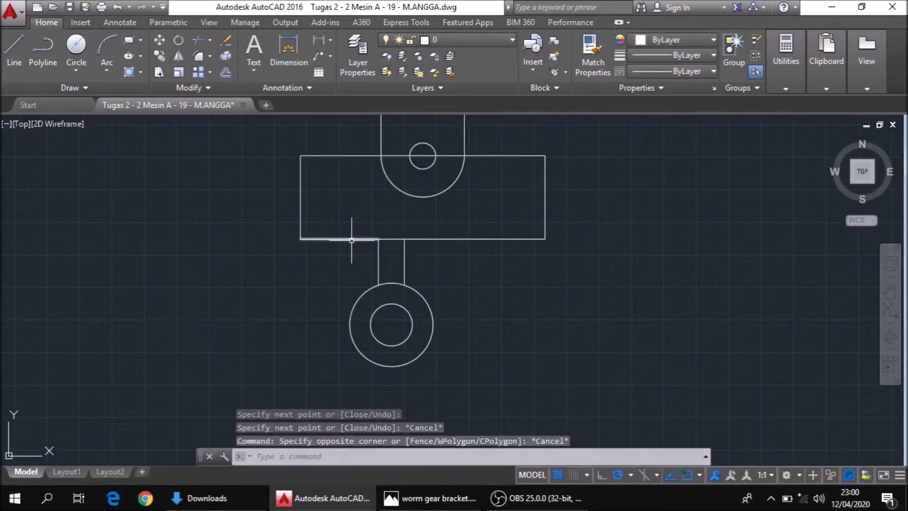
click(349, 238)
Join the three bottom-edge pieces of the block into a single line
click(395, 240)
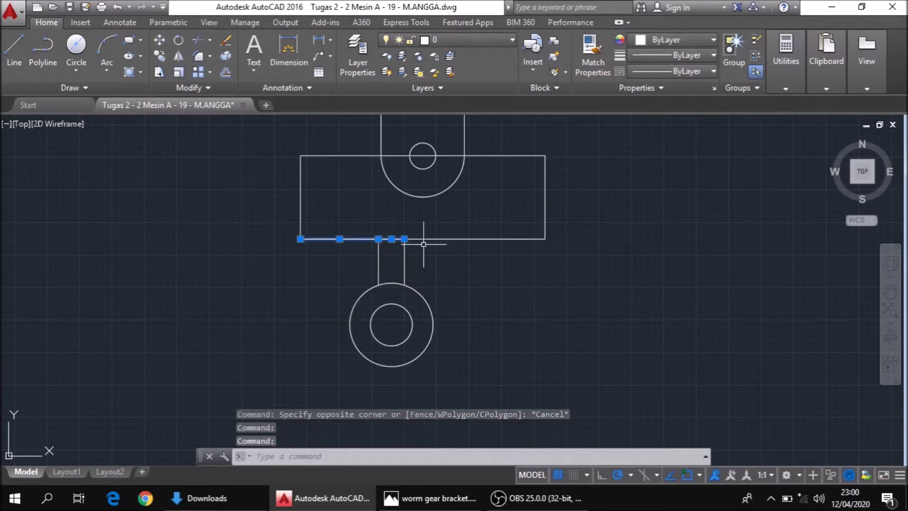
click(454, 238)
text(jo)
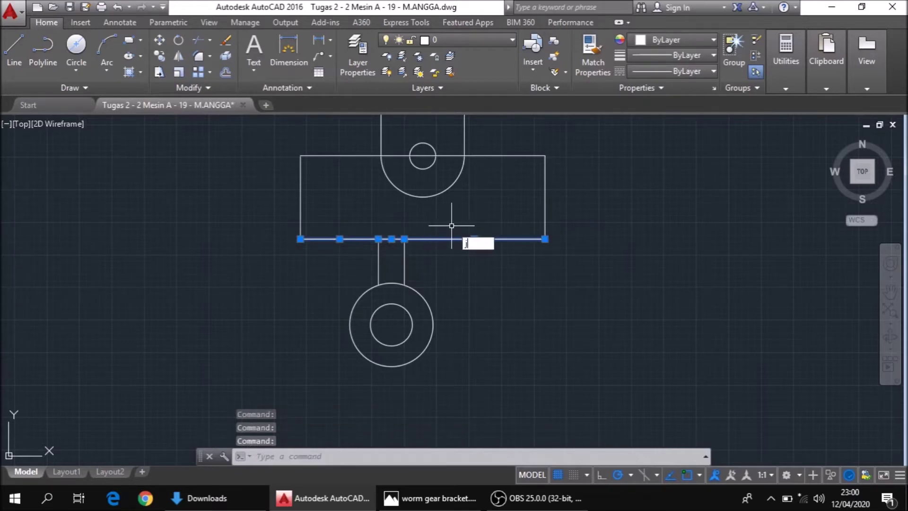
key(Return)
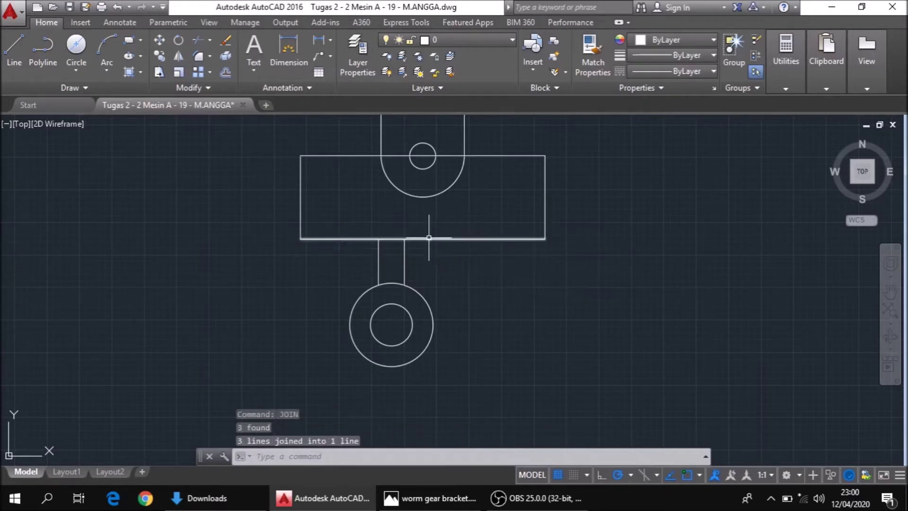
Copy the joined bottom edge 11 units upward, using its left end as base point
click(429, 239)
text(o)
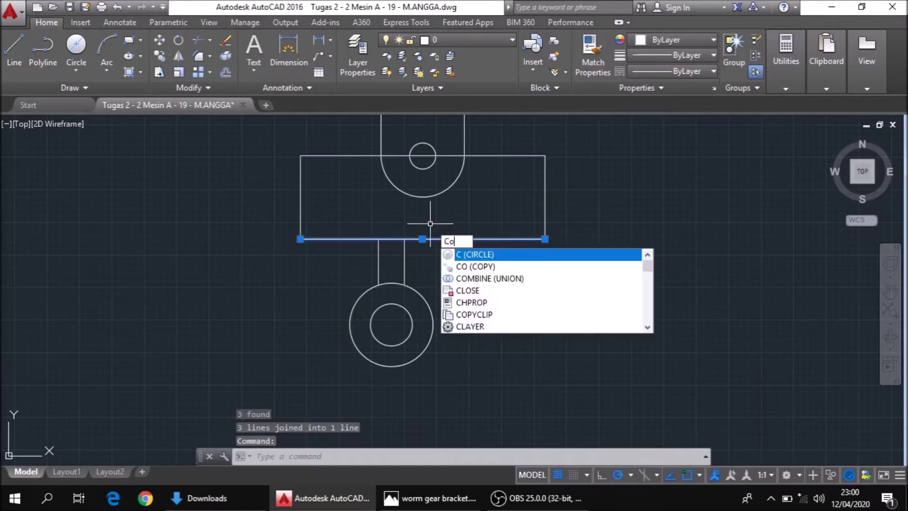
click(464, 255)
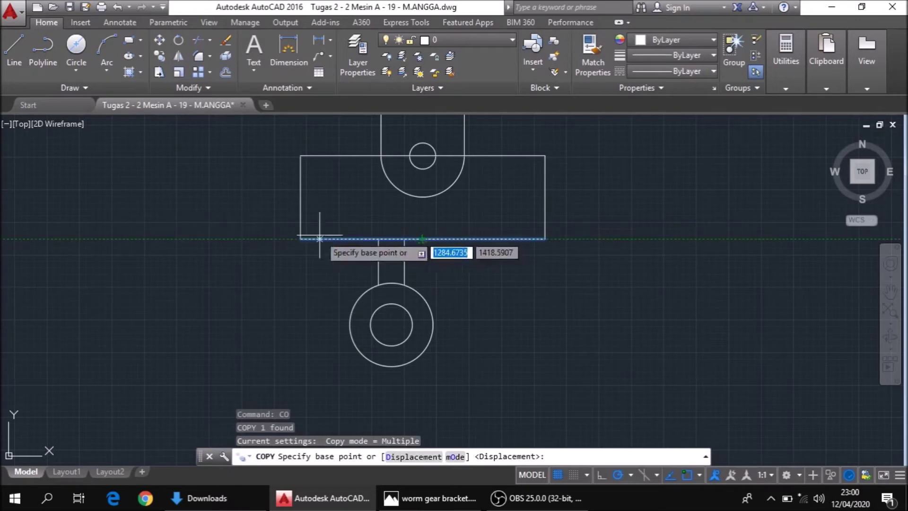
click(300, 239)
text(11)
key(Return)
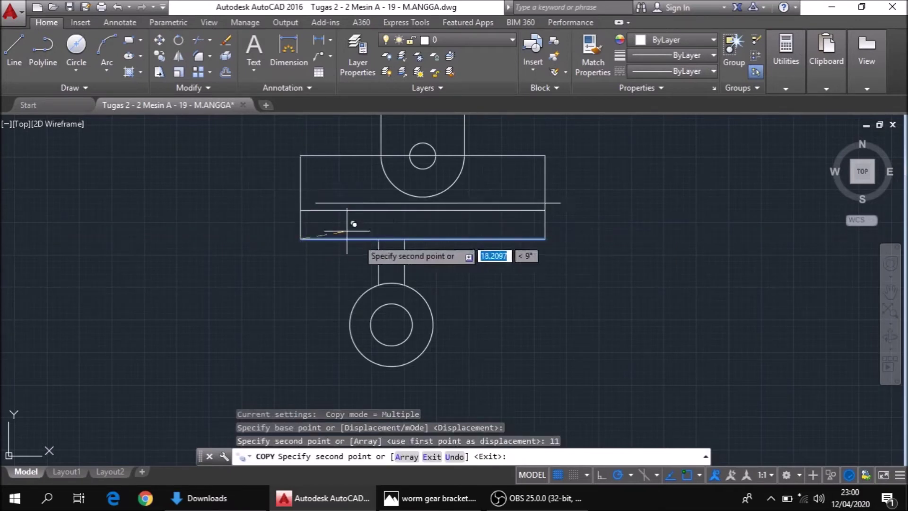
key(Escape)
middle_drag(337, 230, 340, 229)
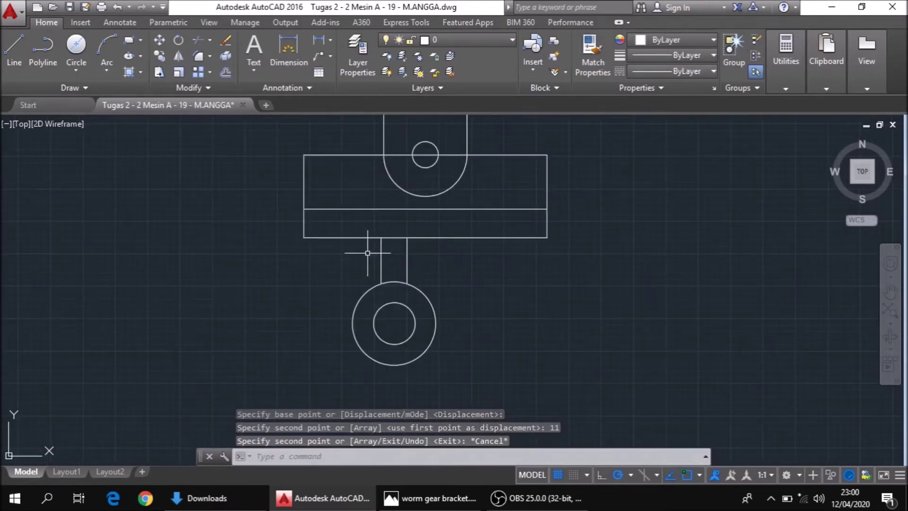
click(21, 63)
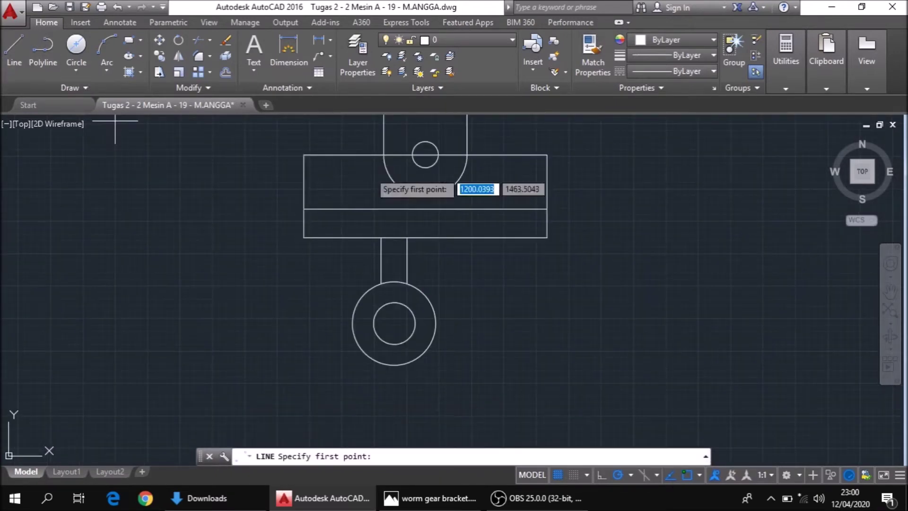
Draw a diagonal brace from the block's bottom-right corner tangent to the lower ring
click(547, 238)
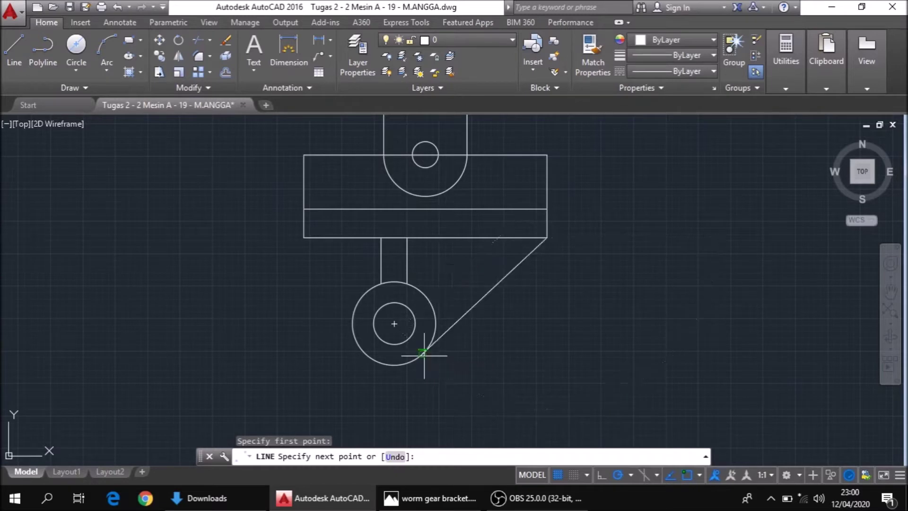
click(423, 352)
key(Escape)
Draw a vertical line from the lower ring's left edge up to the block's bottom edge
click(24, 65)
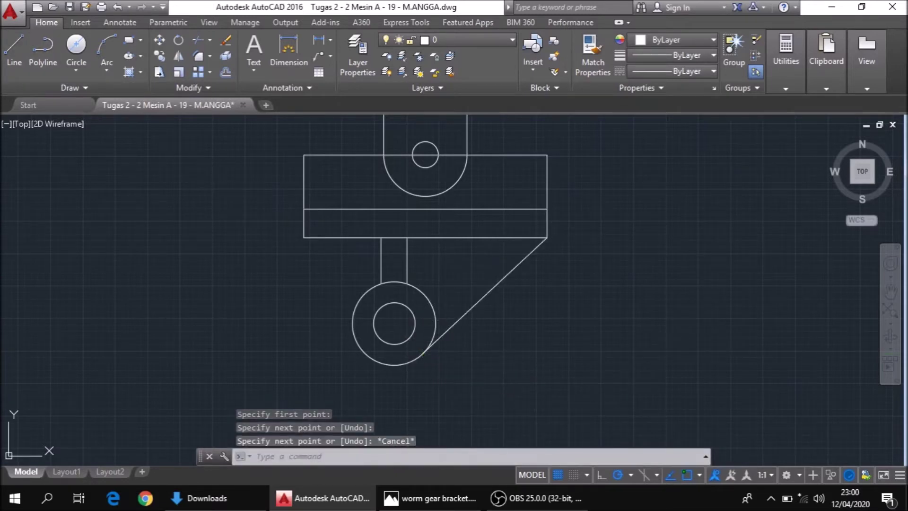
click(352, 324)
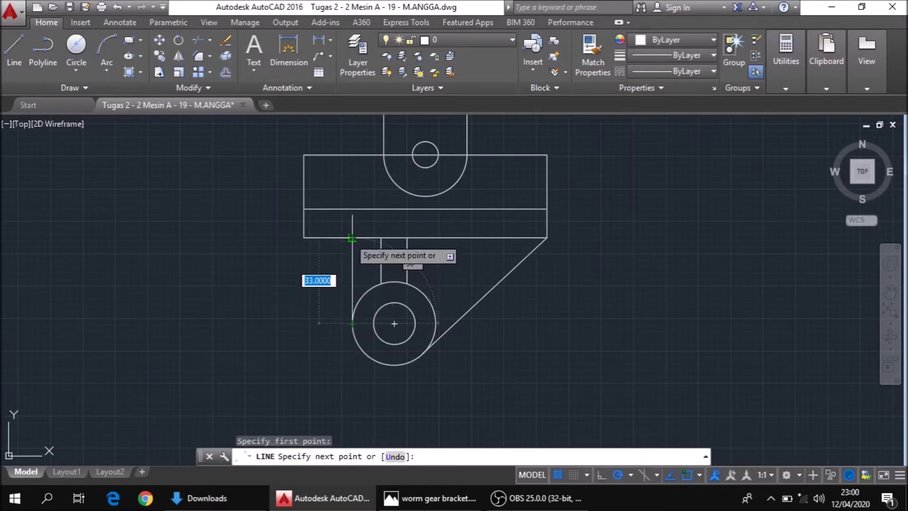
click(352, 238)
key(Escape)
scroll(462, 257, up, 3)
middle_drag(462, 258, 467, 270)
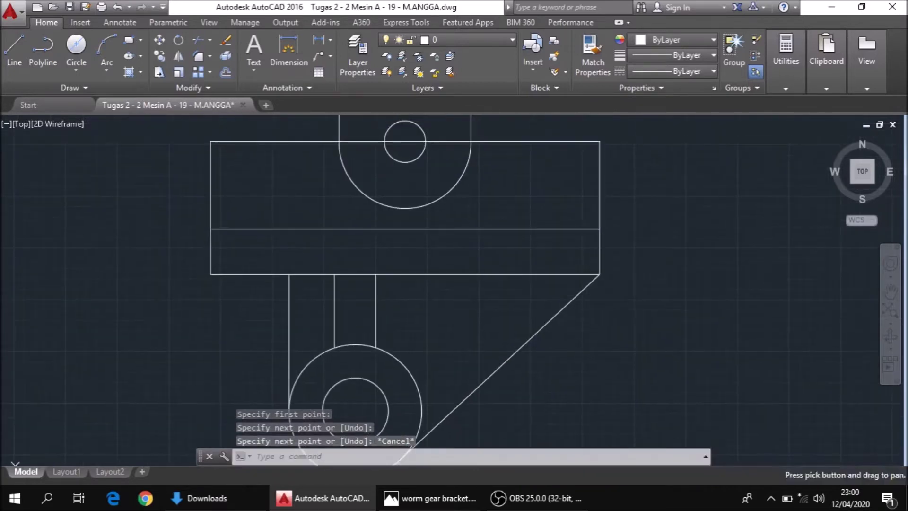
scroll(457, 301, down, 4)
click(209, 43)
click(226, 64)
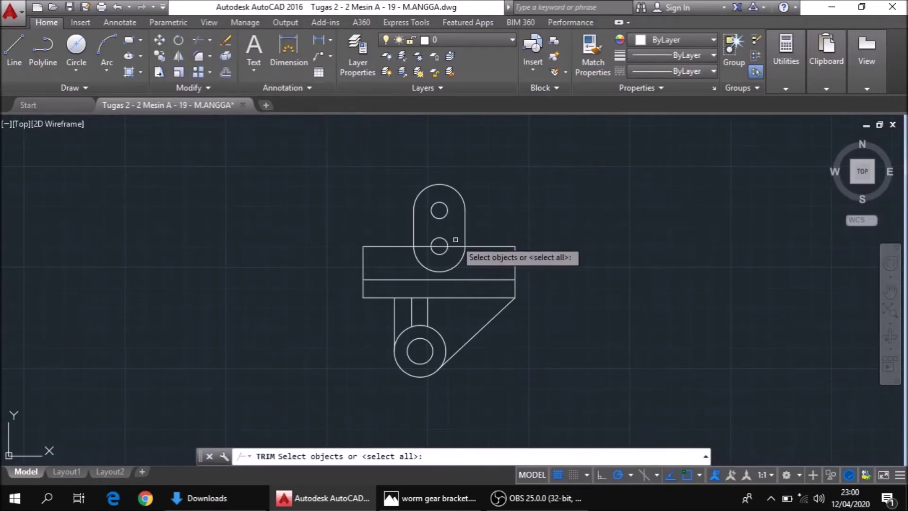
Trim away the top-edge segment lying inside the upper rounded end, using all objects as cutting edges
key(Return)
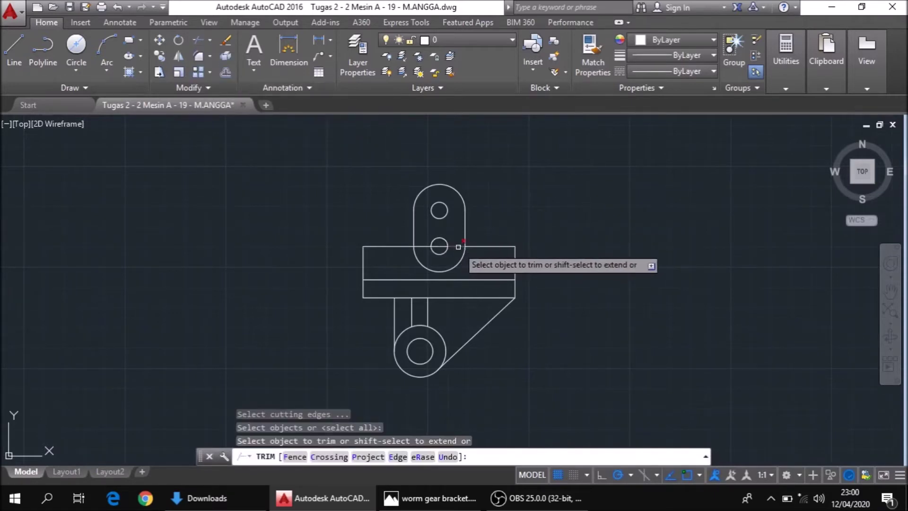
click(458, 246)
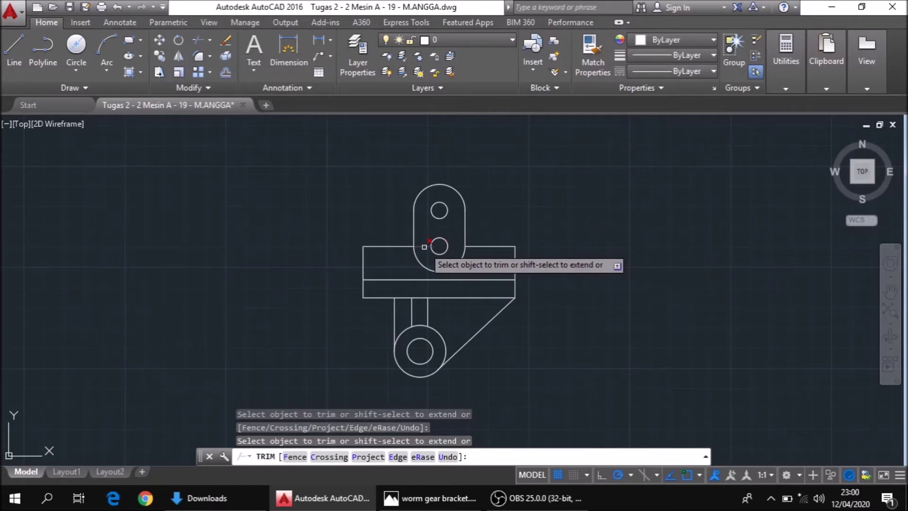
key(Escape)
scroll(384, 228, up, 2)
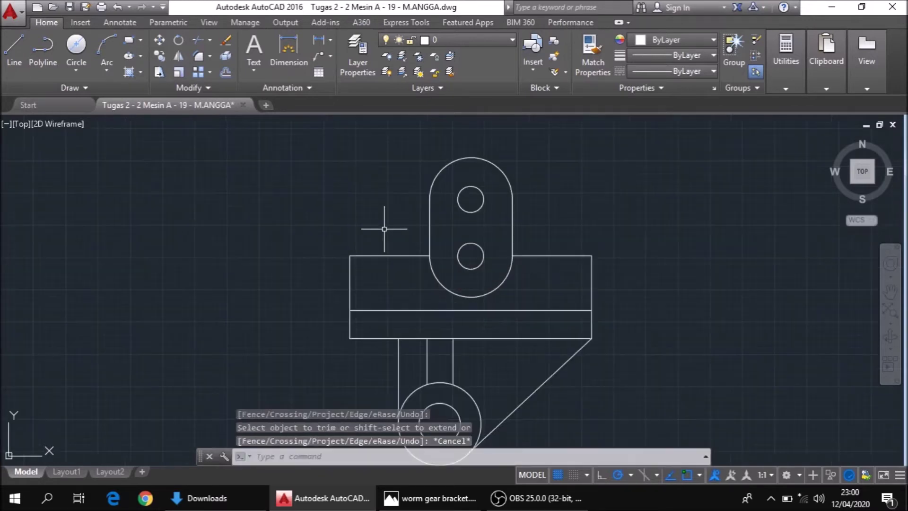
scroll(384, 229, down, 1)
scroll(407, 213, down, 1)
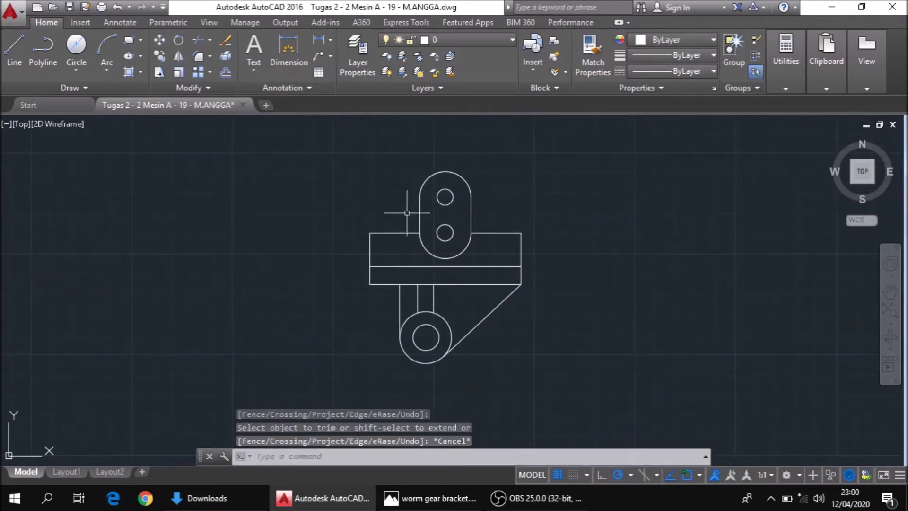
scroll(431, 208, up, 1)
scroll(435, 213, down, 1)
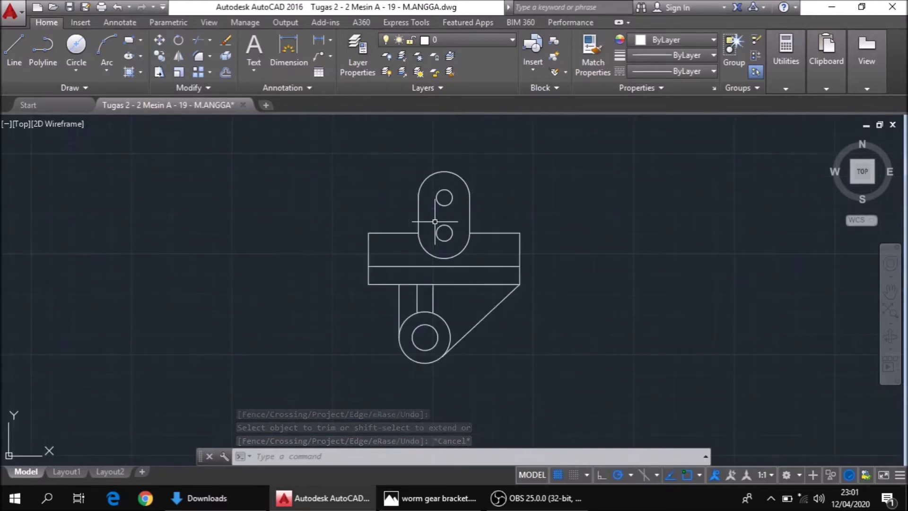
click(21, 125)
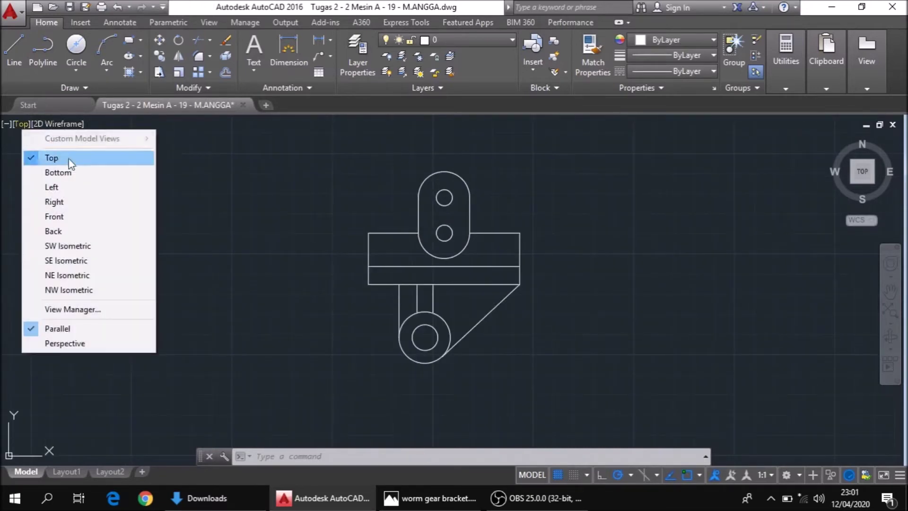
Switch to SW isometric and press-pull the obround arm 12 and the long bar 9
click(86, 246)
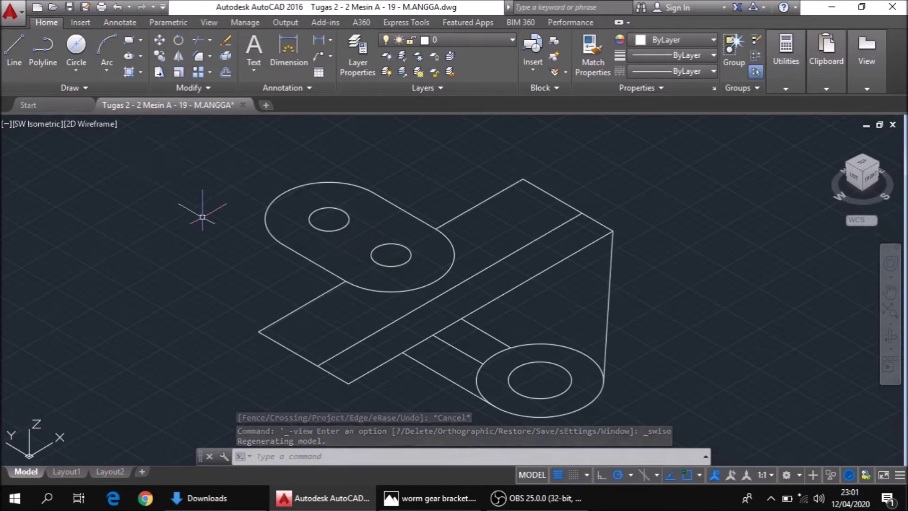
text(PRE)
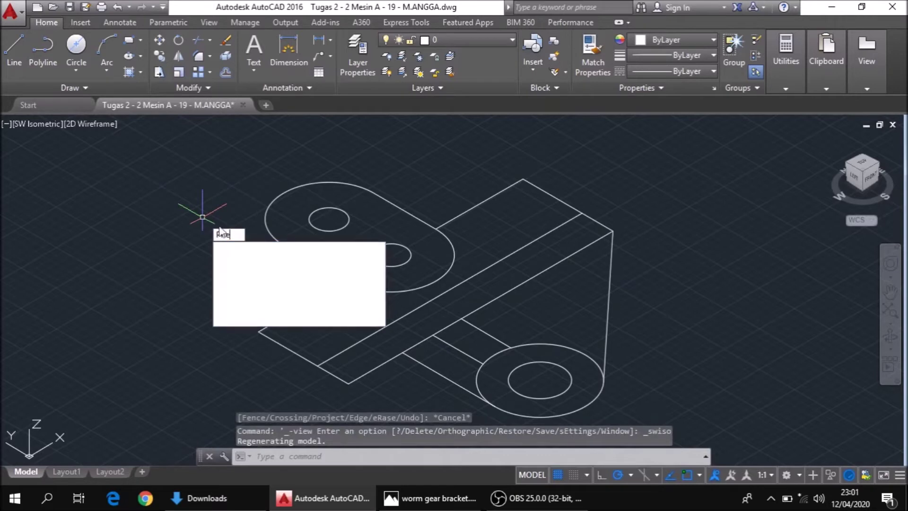
click(273, 261)
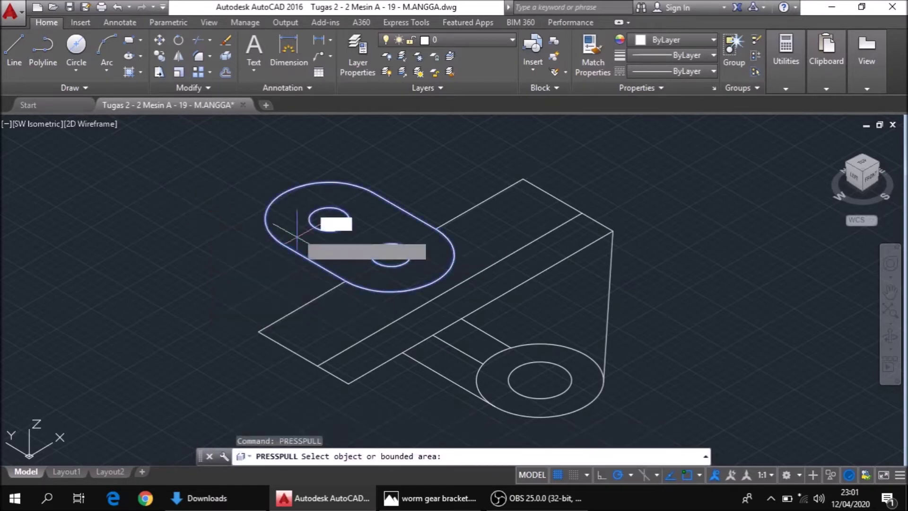
click(308, 222)
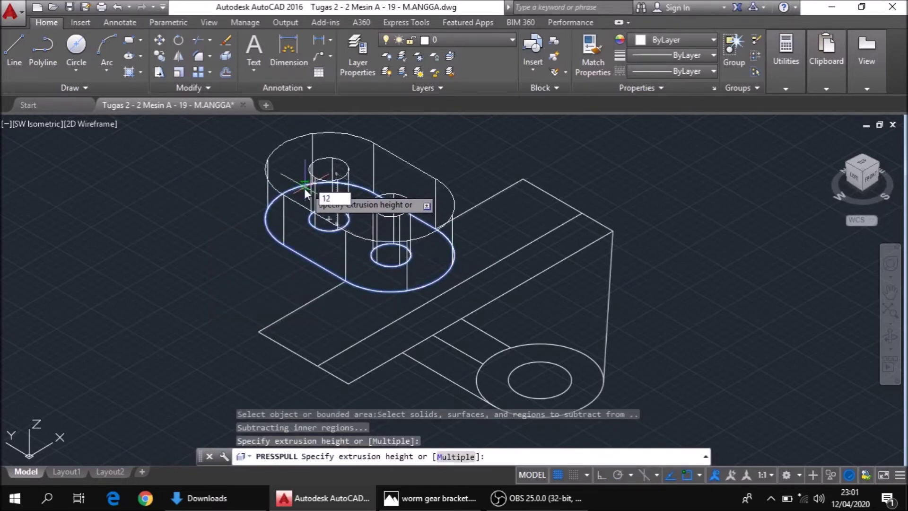
key(Return)
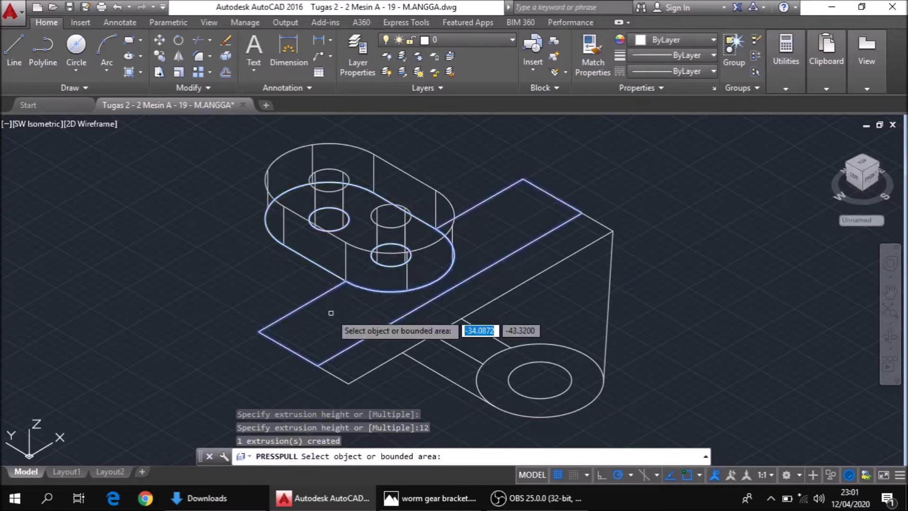
click(331, 312)
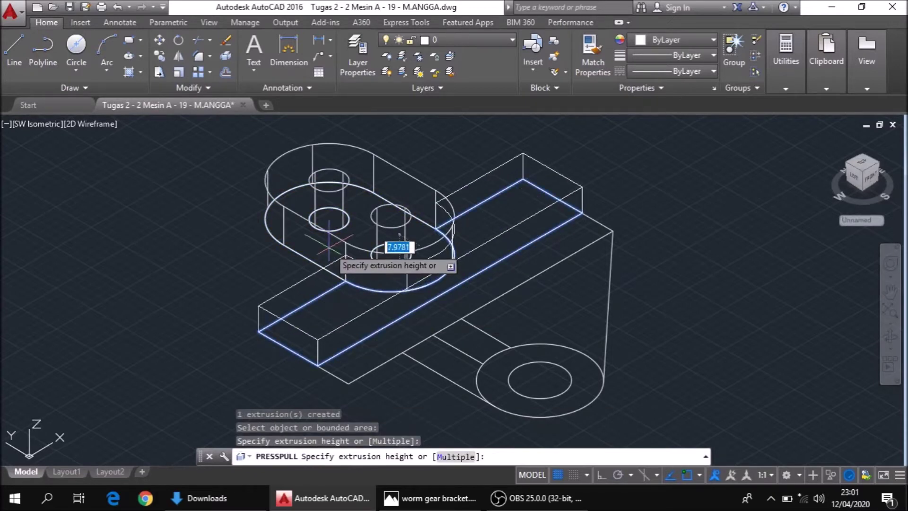
text(9)
key(Return)
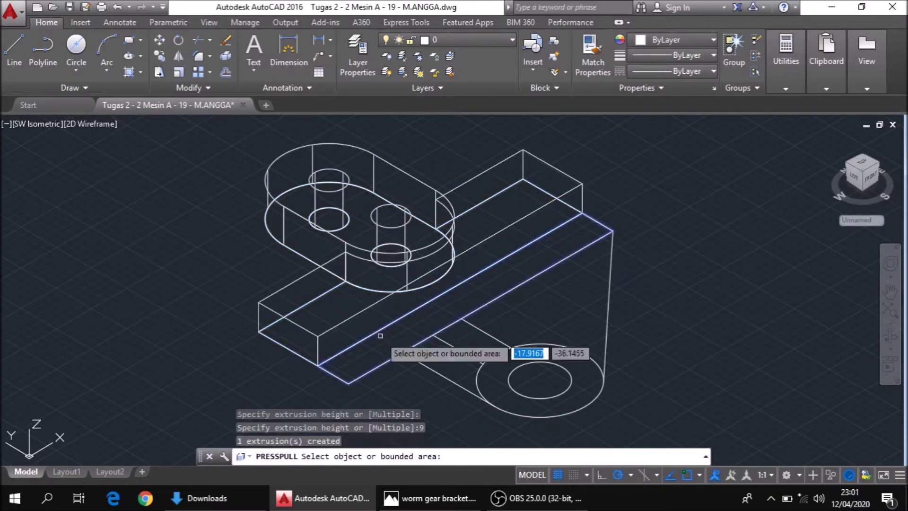
Press-pull the bar's front strip, the next face, and the connecting rectangle to 10
click(378, 331)
text(10)
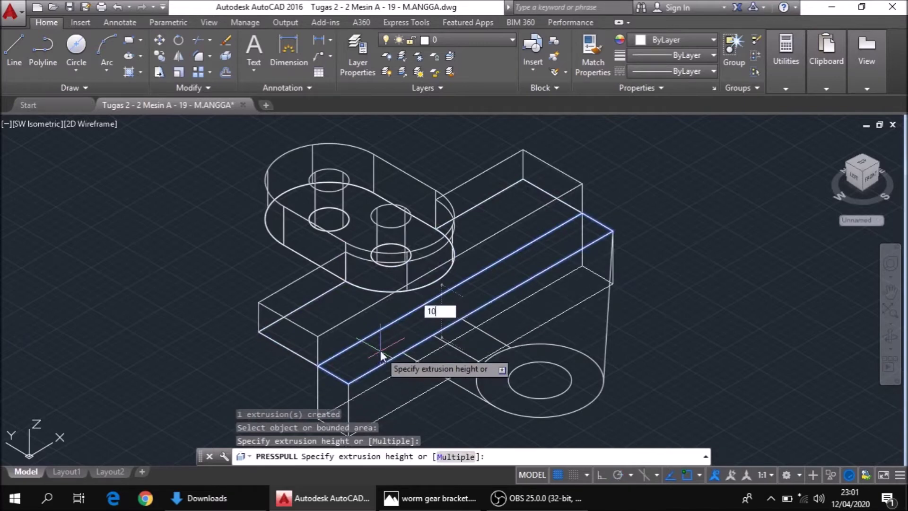
key(Return)
click(381, 350)
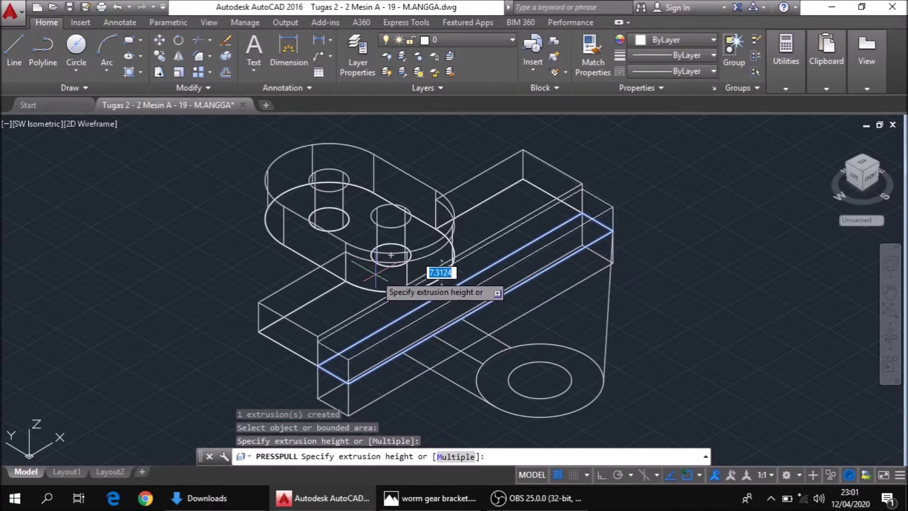
key(Return)
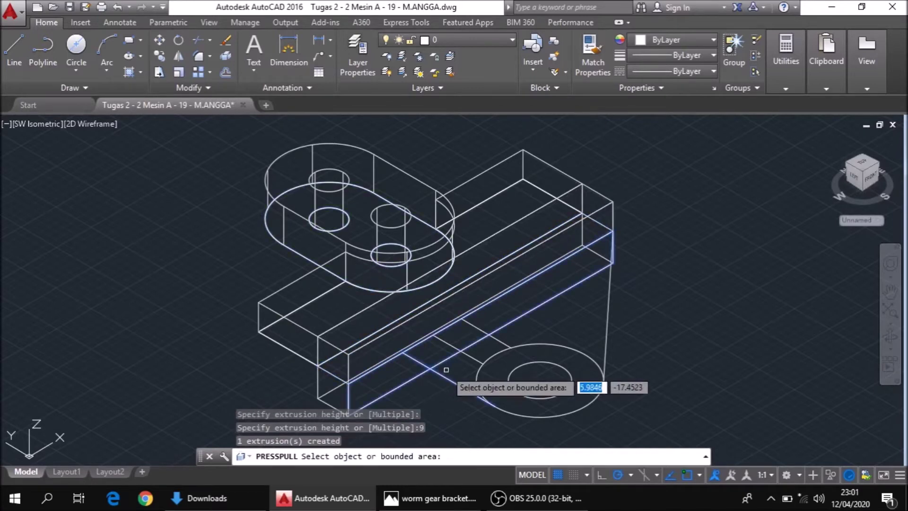
click(448, 369)
text(10)
key(Return)
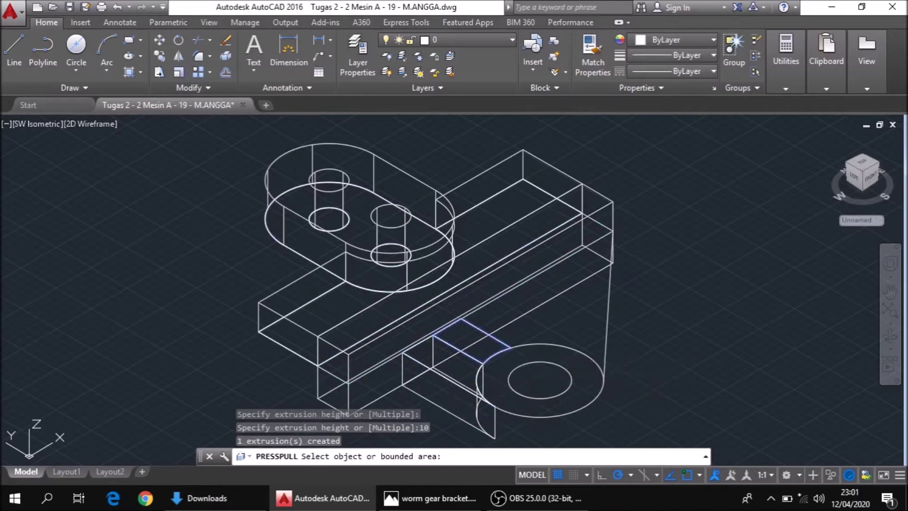
Raise the connecting block face 10, the next face 9, and the side web 10
click(487, 360)
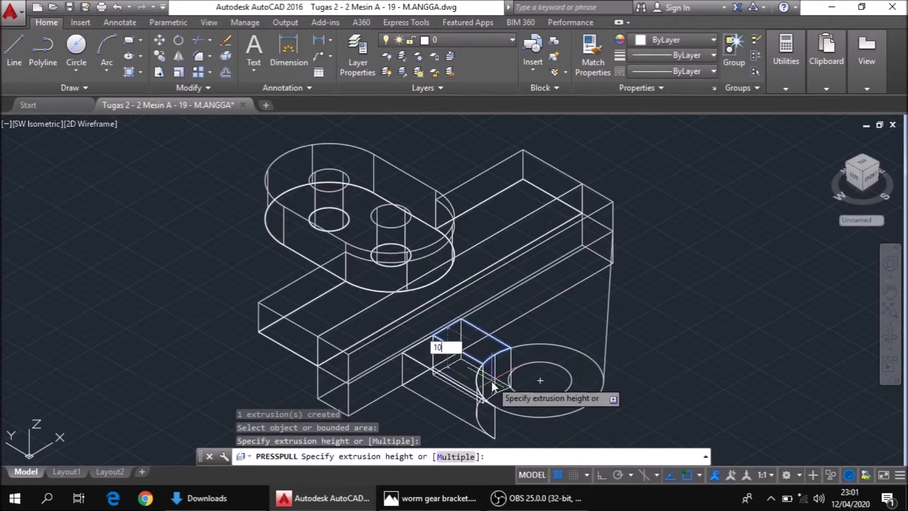
key(Return)
click(482, 336)
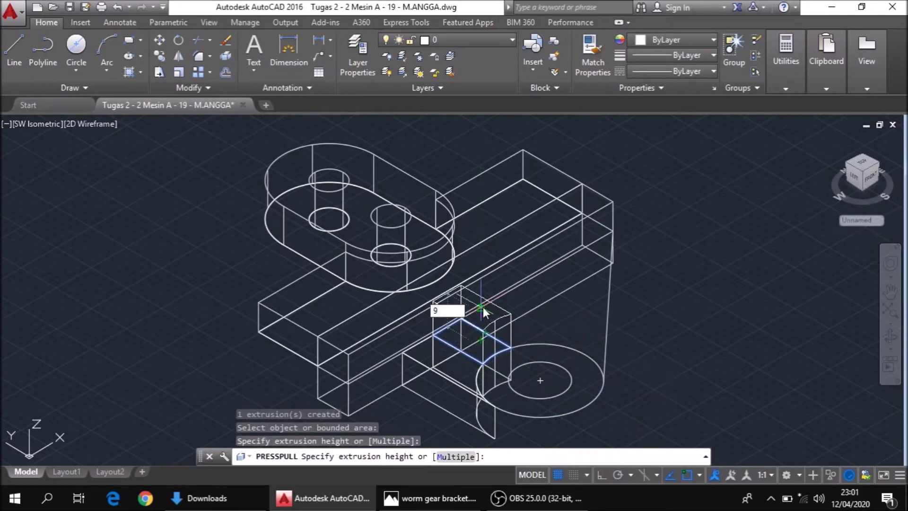
key(Return)
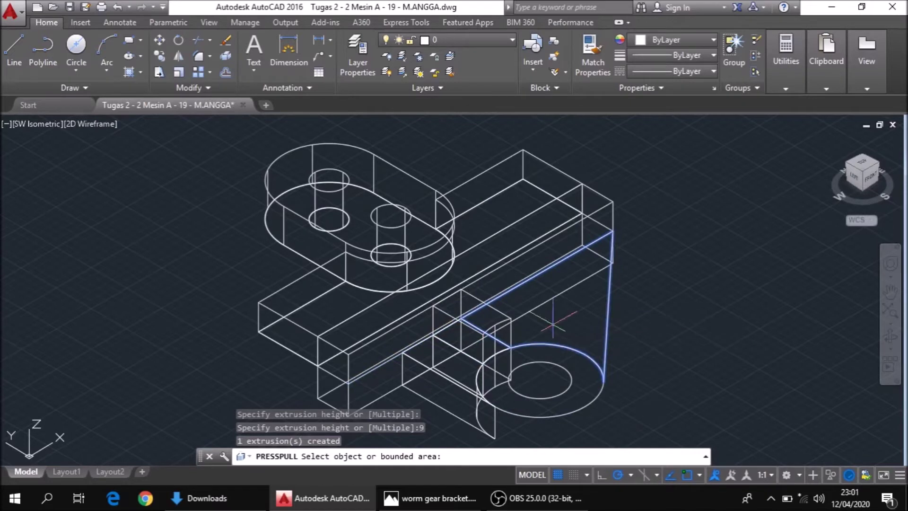
click(552, 324)
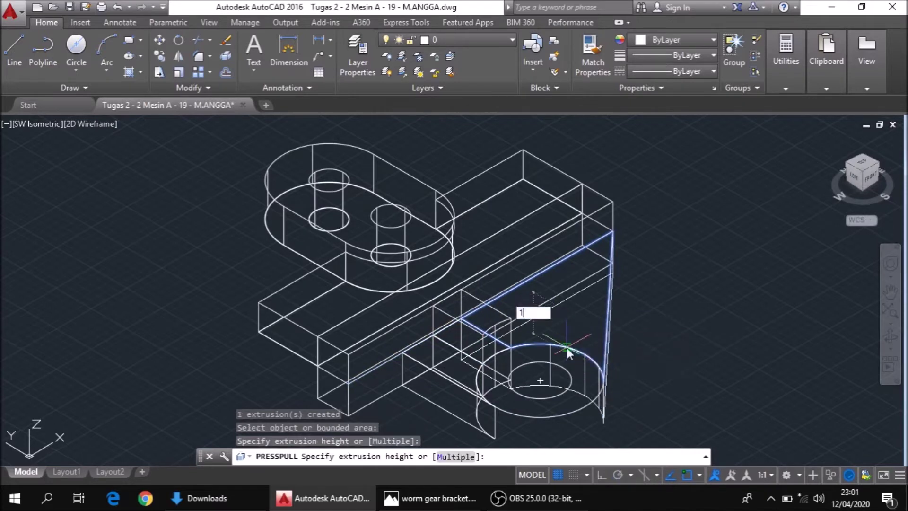
text(0)
key(Return)
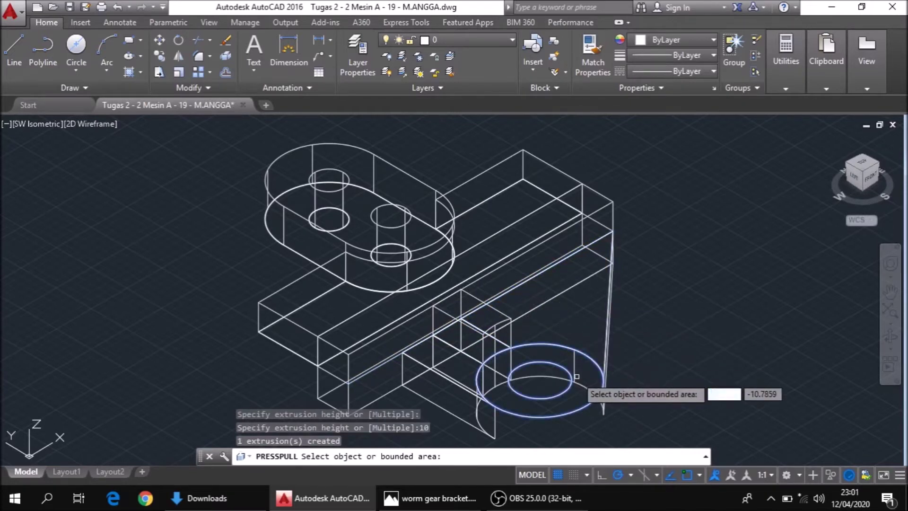
Extrude the lower ring into a boss, 14 upward and 36 downward
click(585, 374)
text(14)
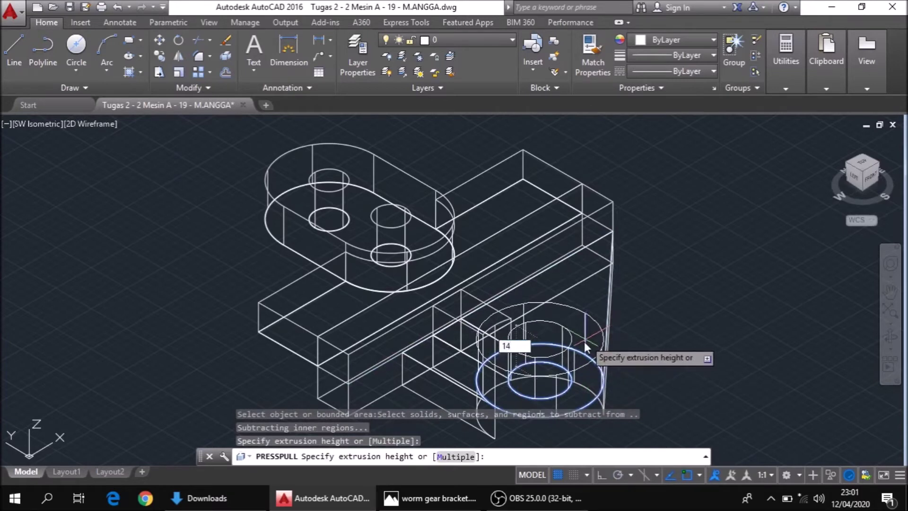
key(Return)
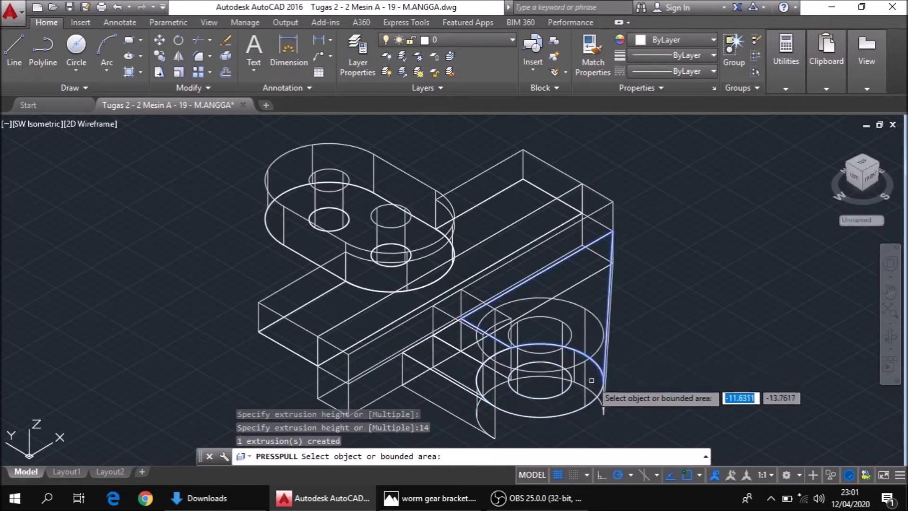
click(591, 389)
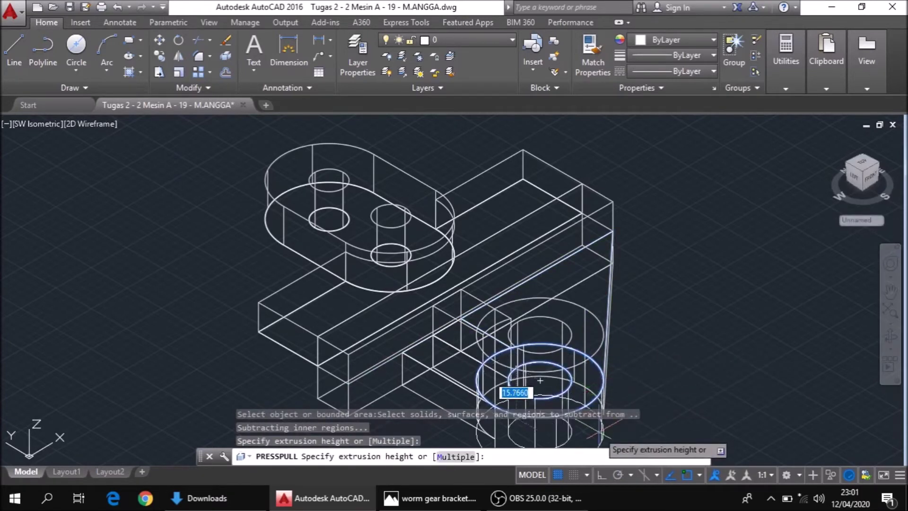
text(6)
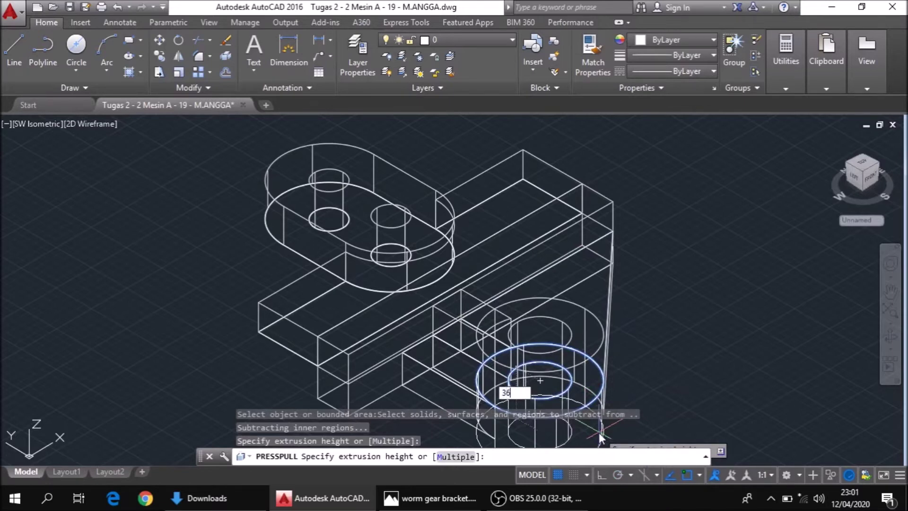
key(Return)
scroll(599, 433, down, 3)
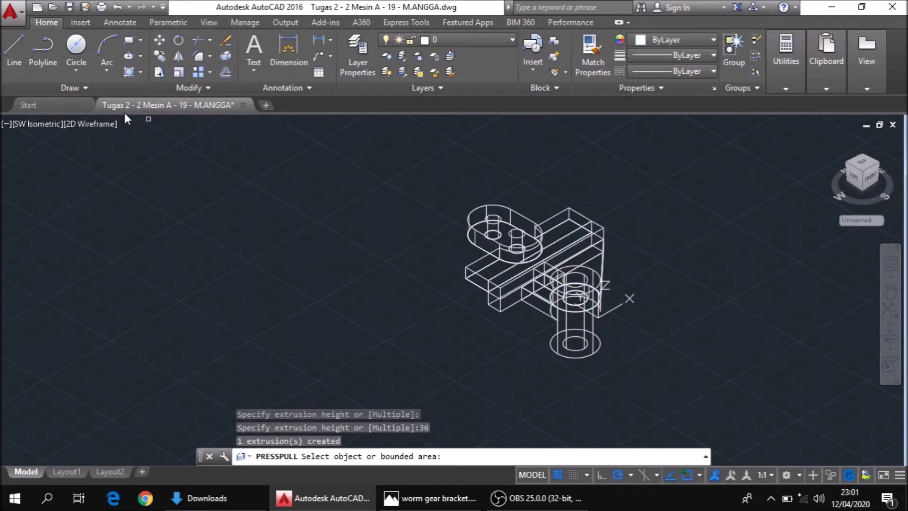
key(Return)
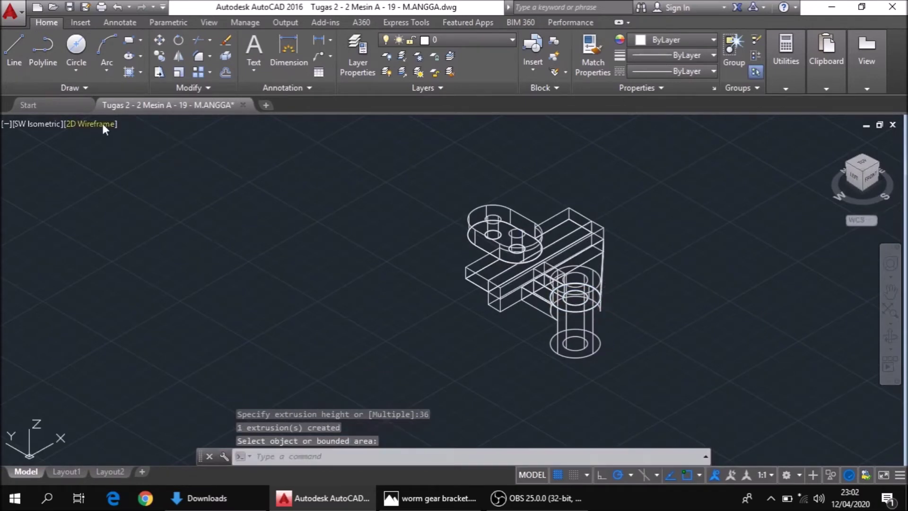
Apply the Realistic visual style and orbit to a closer oblique view from above
click(103, 123)
click(167, 203)
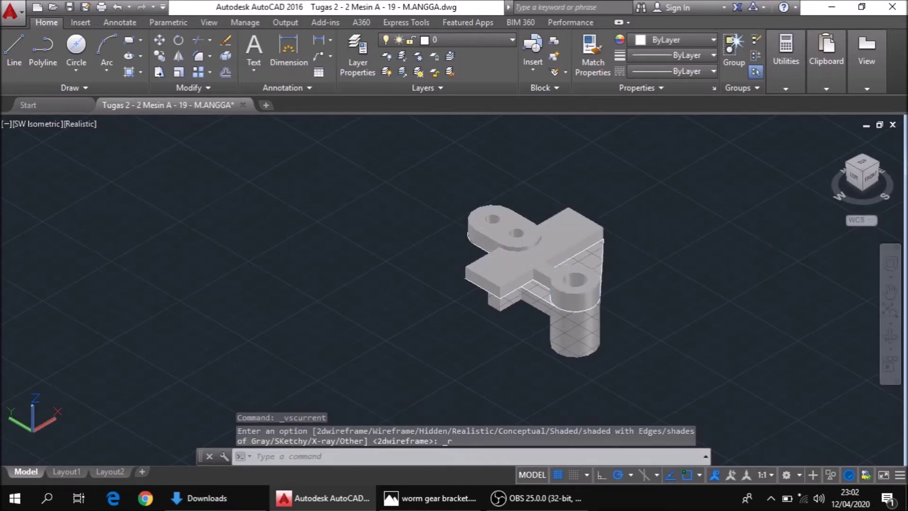
mouse_move(600, 270)
mouse_down()
mouse_move(544, 306)
mouse_move(495, 260)
mouse_up()
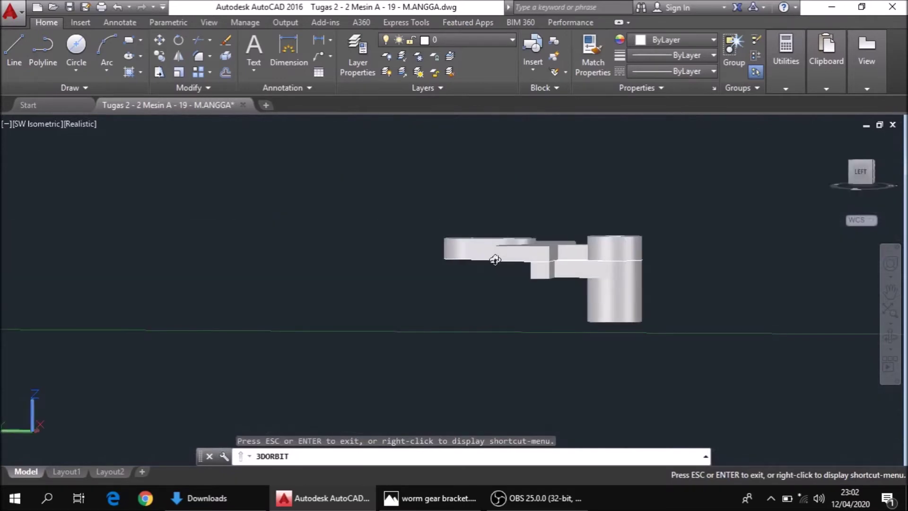
mouse_move(495, 260)
mouse_down()
mouse_move(543, 211)
mouse_move(441, 273)
mouse_up()
scroll(440, 273, up, 2)
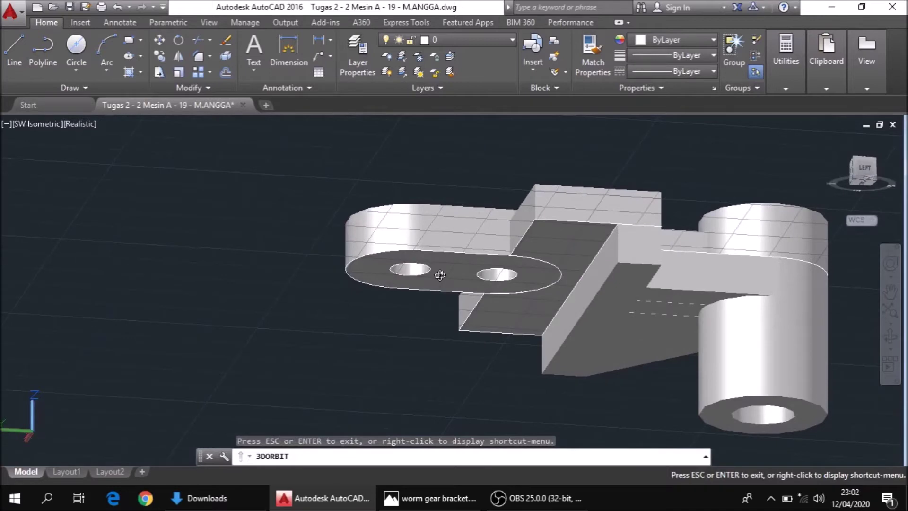
key(Escape)
text(cs)
key(Return)
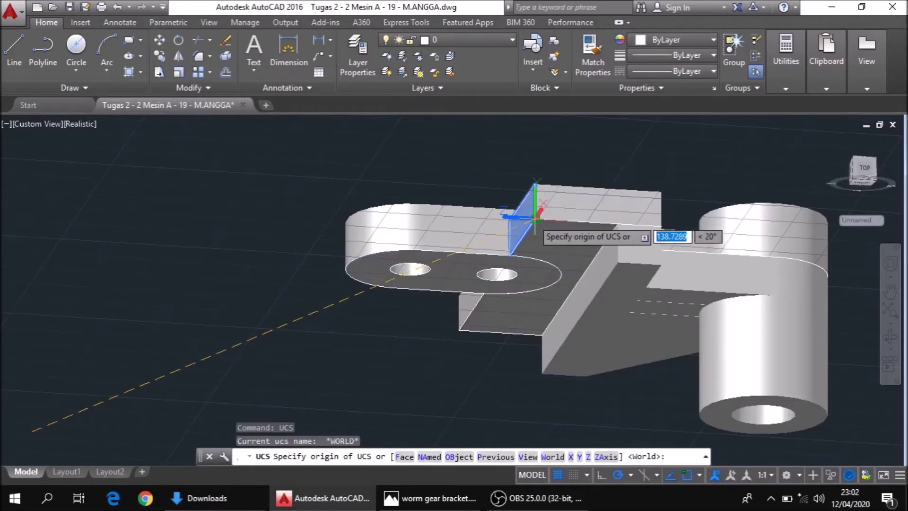
scroll(535, 219, up, 3)
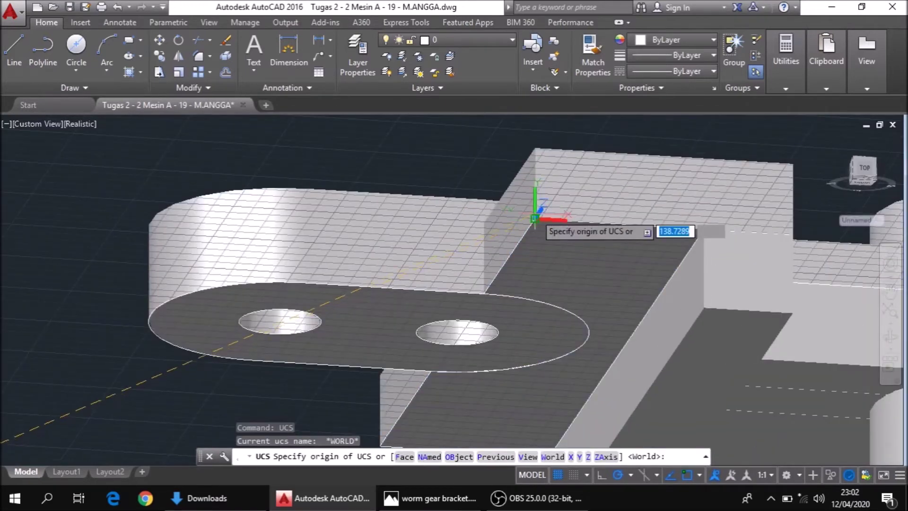
click(535, 218)
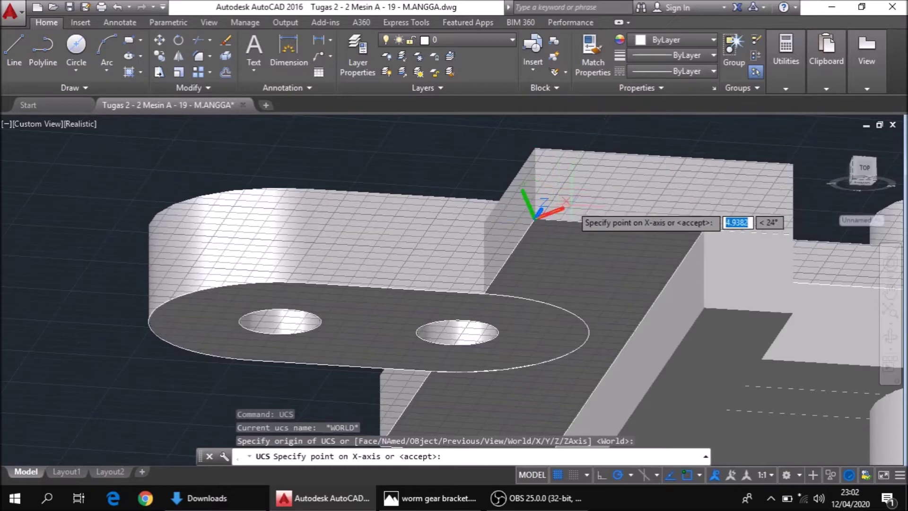
key(Escape)
text(cs)
click(585, 262)
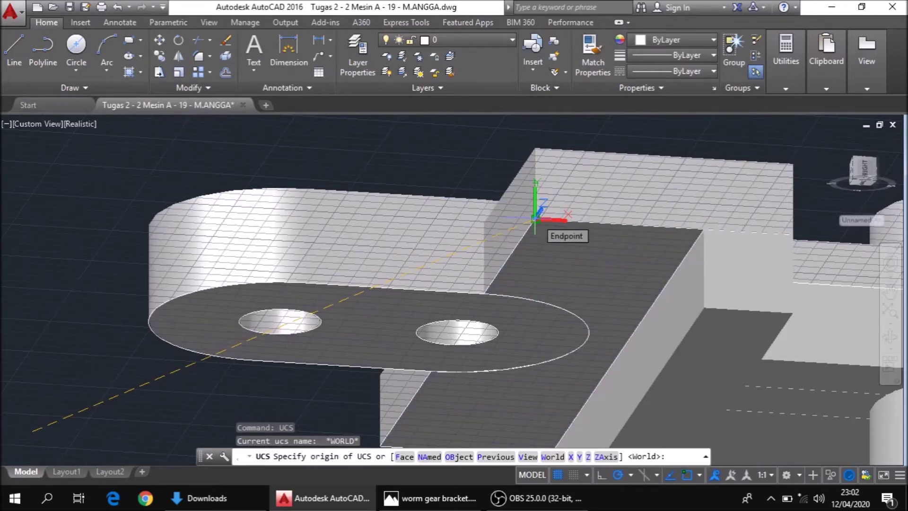
click(533, 218)
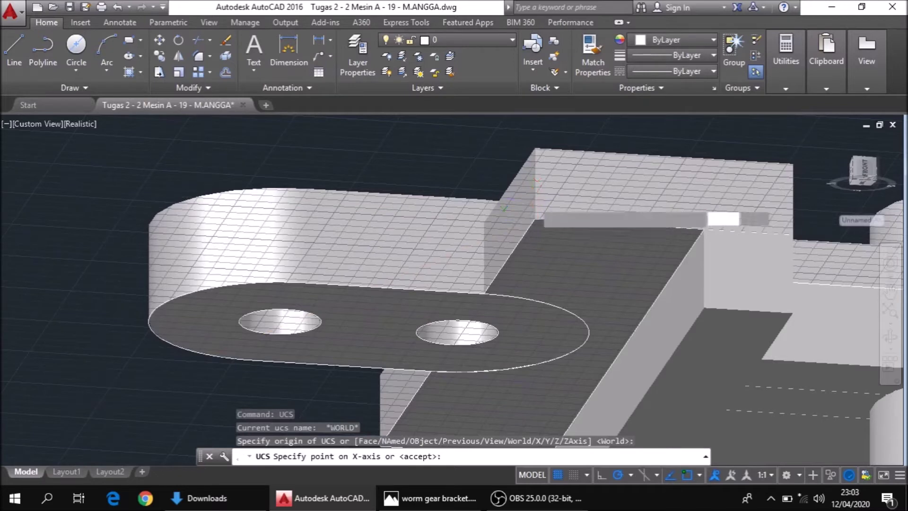
click(537, 180)
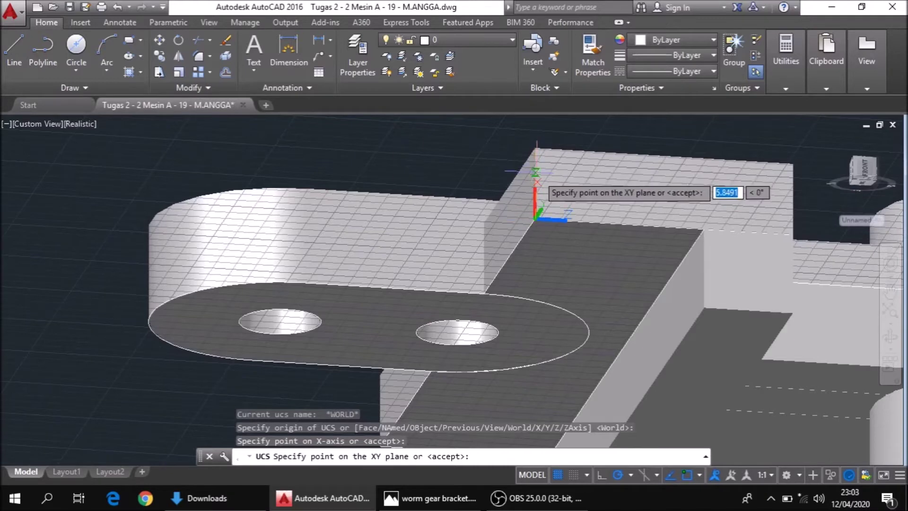
scroll(536, 171, up, 3)
scroll(536, 171, up, 3)
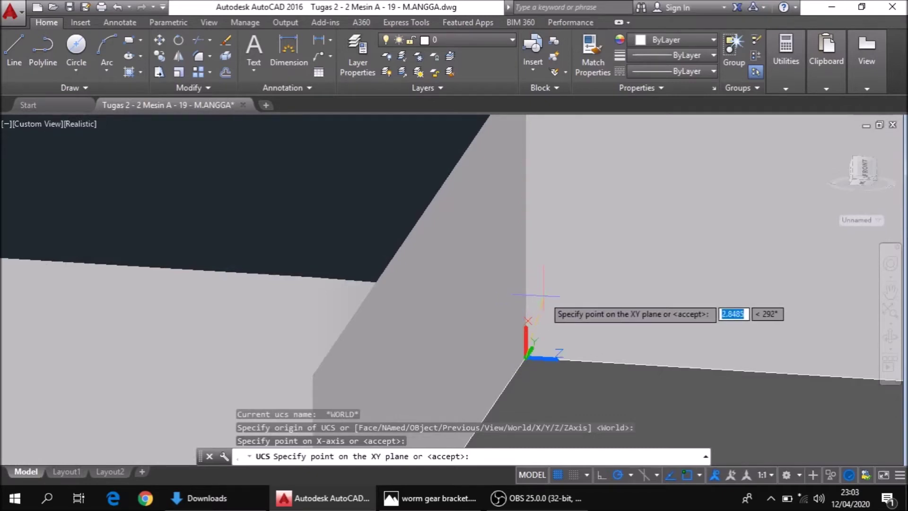
key(Escape)
shift+middle_drag(543, 296, 506, 303)
scroll(506, 304, down, 3)
scroll(506, 304, up, 3)
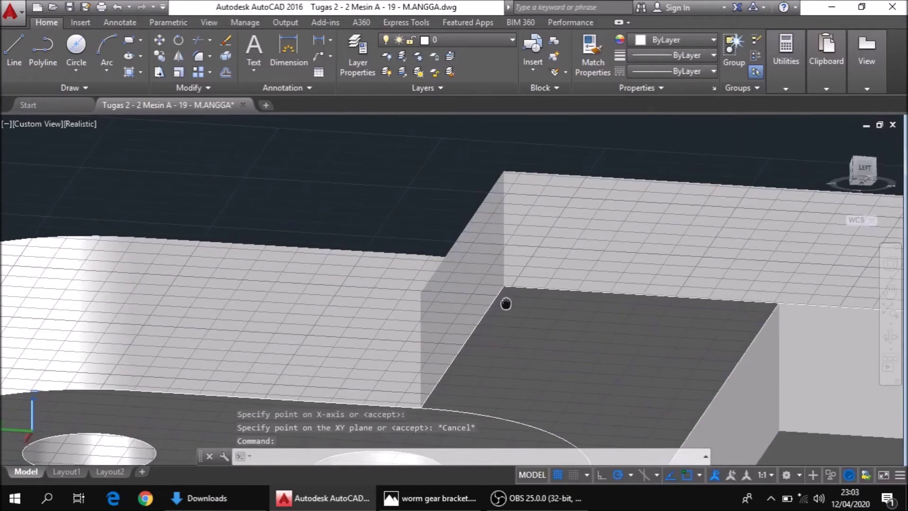
text(uCs)
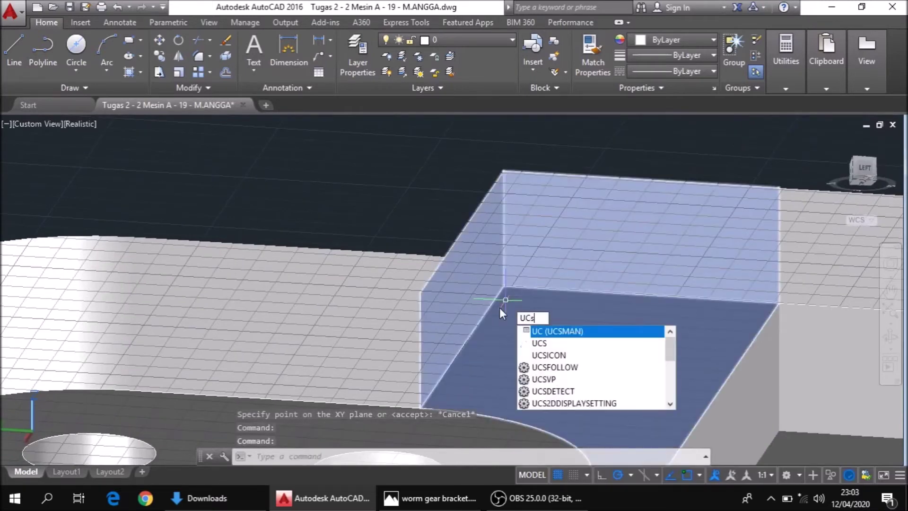
key(Return)
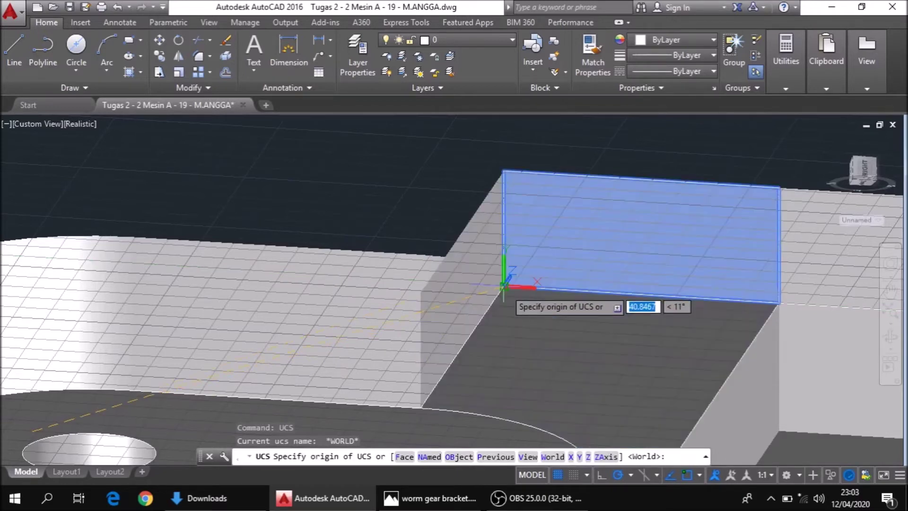
click(504, 285)
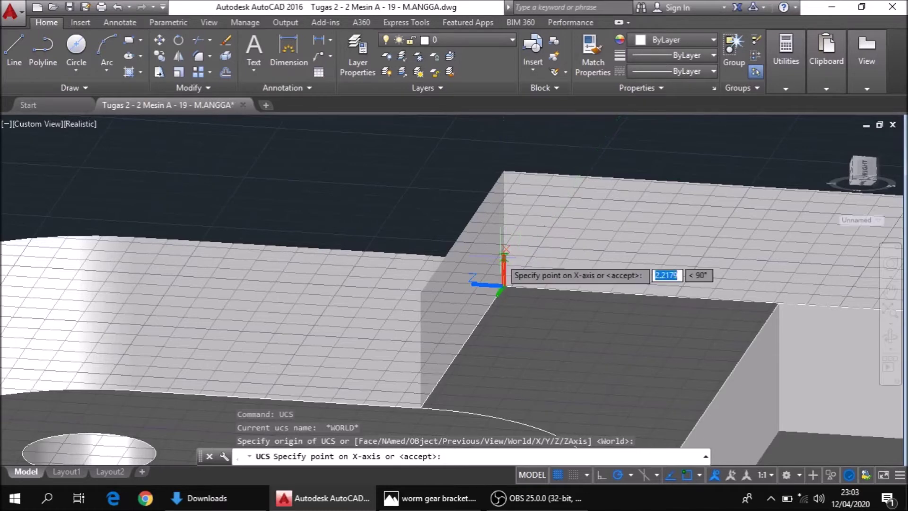
click(520, 258)
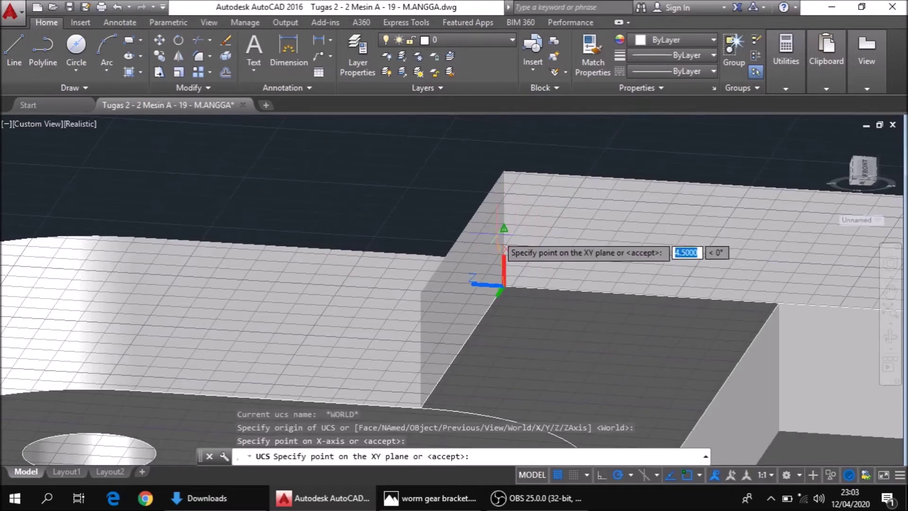
key(Escape)
key(Escape)
scroll(505, 292, down, 1)
scroll(506, 292, down, 3)
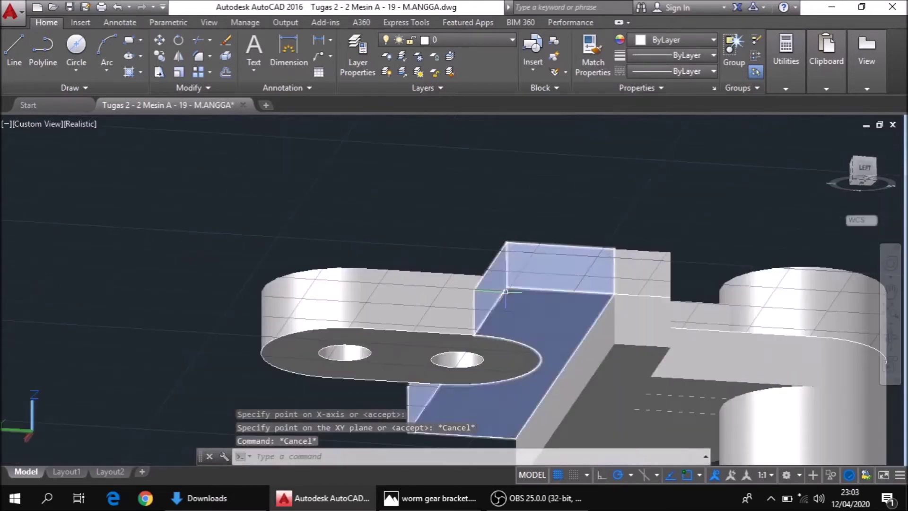
middle_drag(505, 292, 488, 238)
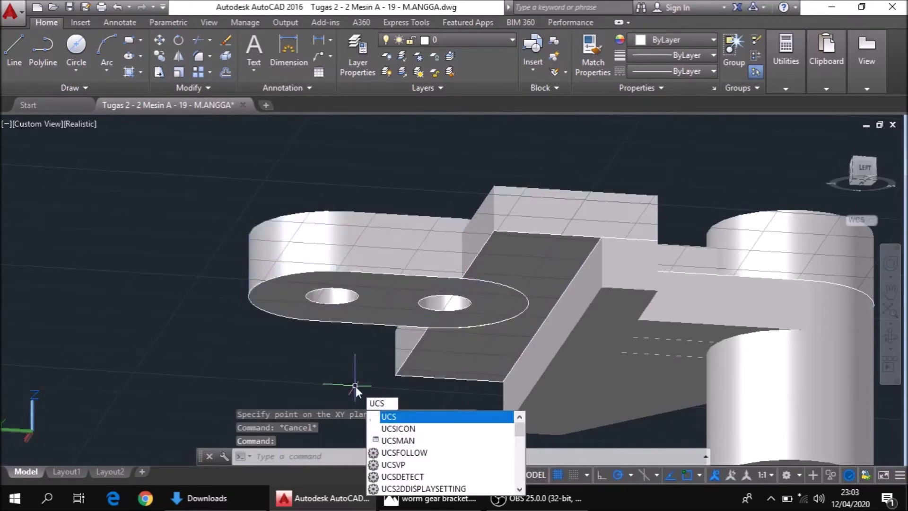
Align the UCS with the current view using the View option
key(Return)
text(v)
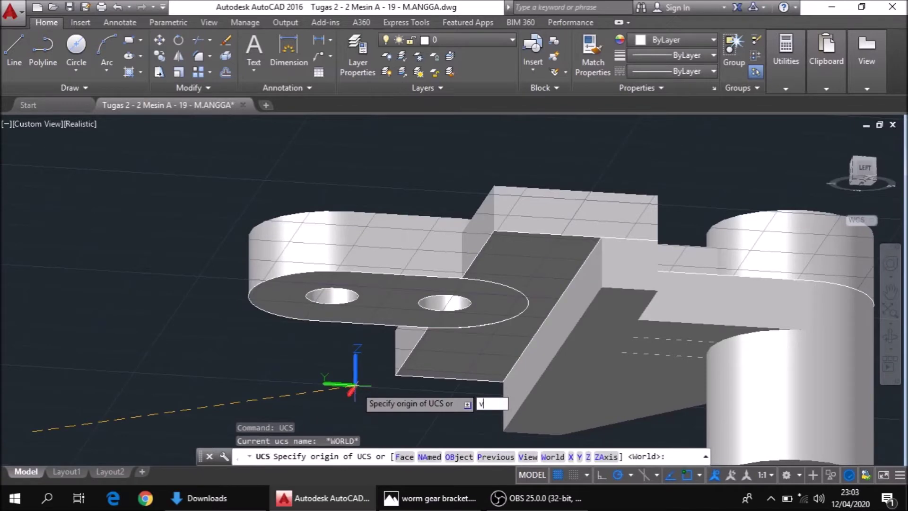
key(Return)
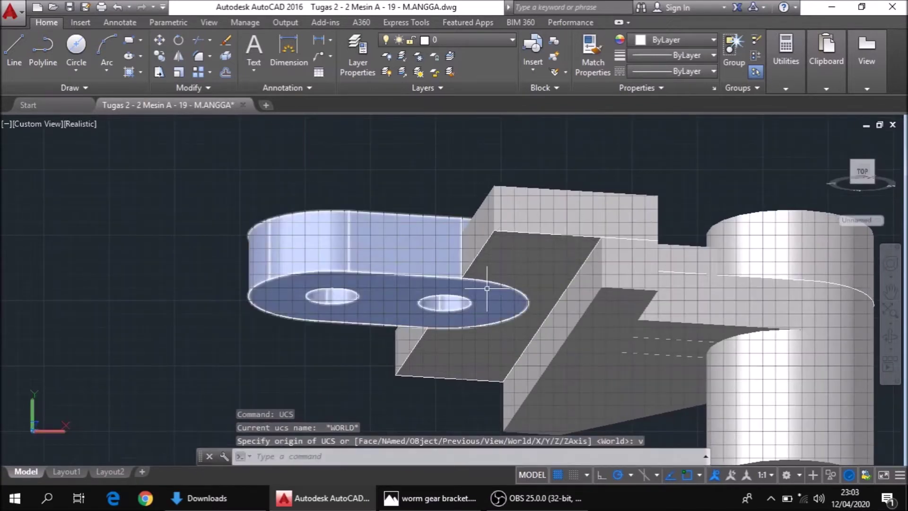
Draw a 55-unit line straight down from the central block's corner
click(15, 50)
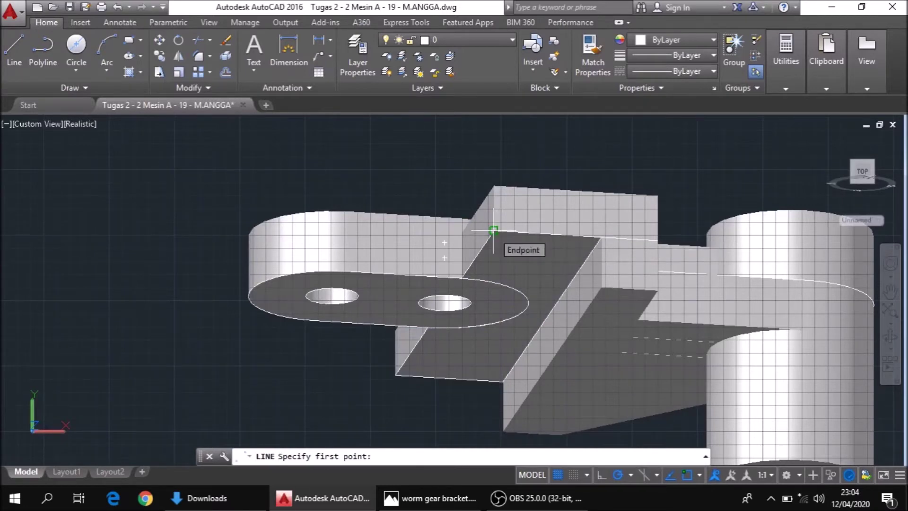
click(493, 230)
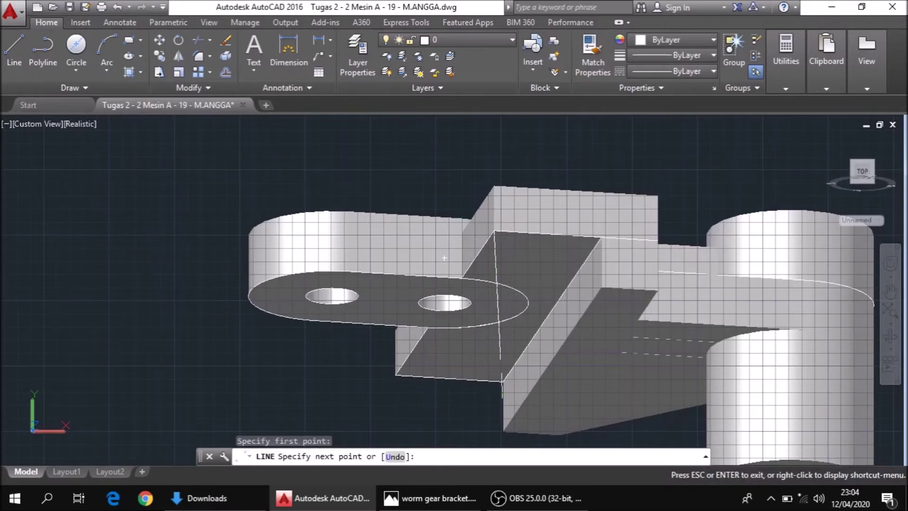
middle_drag(504, 395, 498, 261)
text(55)
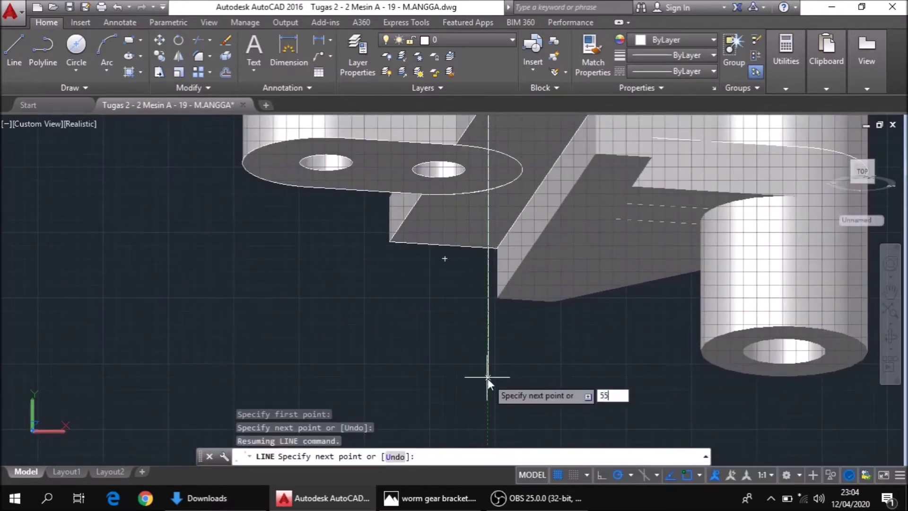
key(Return)
scroll(487, 377, down, 4)
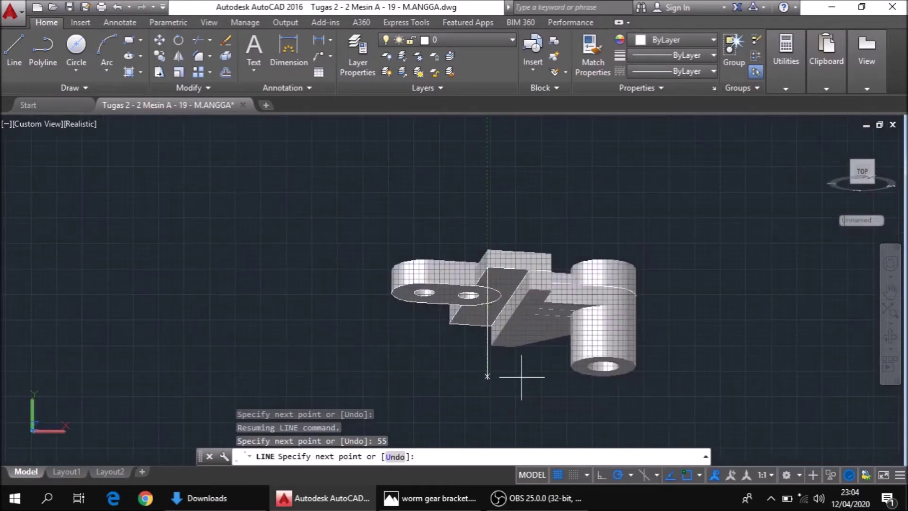
key(Escape)
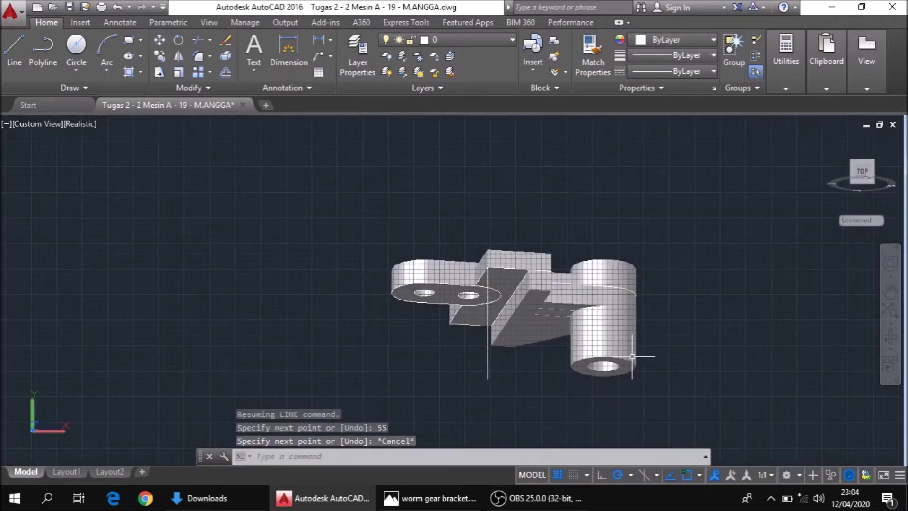
click(894, 338)
mouse_move(551, 341)
mouse_down()
mouse_move(653, 351)
mouse_move(580, 361)
mouse_move(477, 350)
mouse_up()
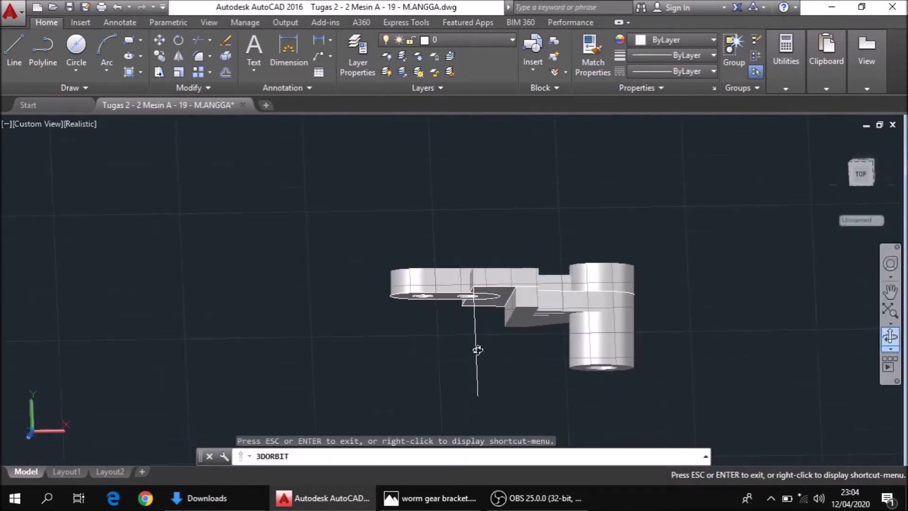
key(Escape)
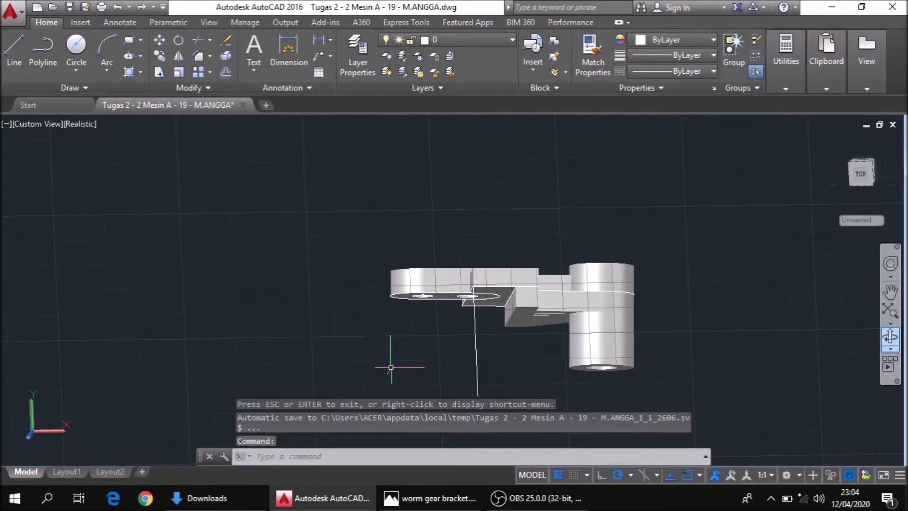
Delete the guide line and orbit the model to an edge-on view of the arm
key(Escape)
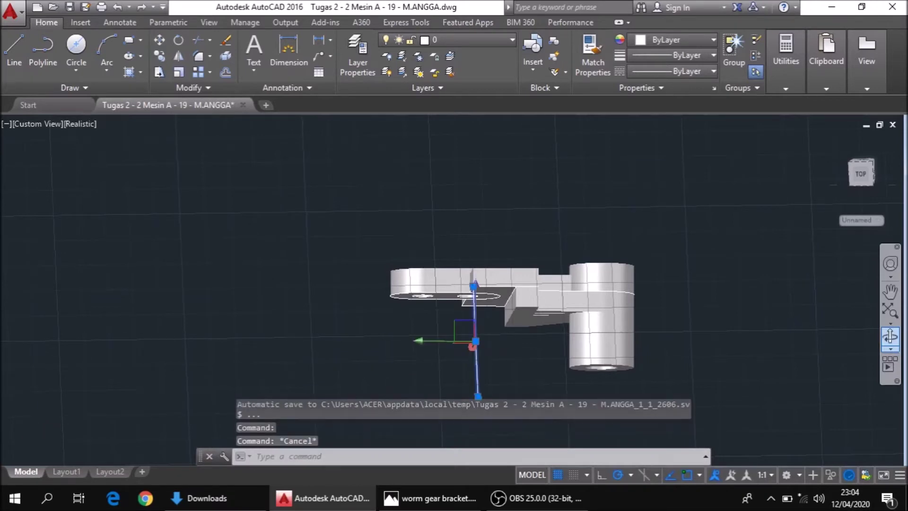
key(Delete)
scroll(458, 298, up, 2)
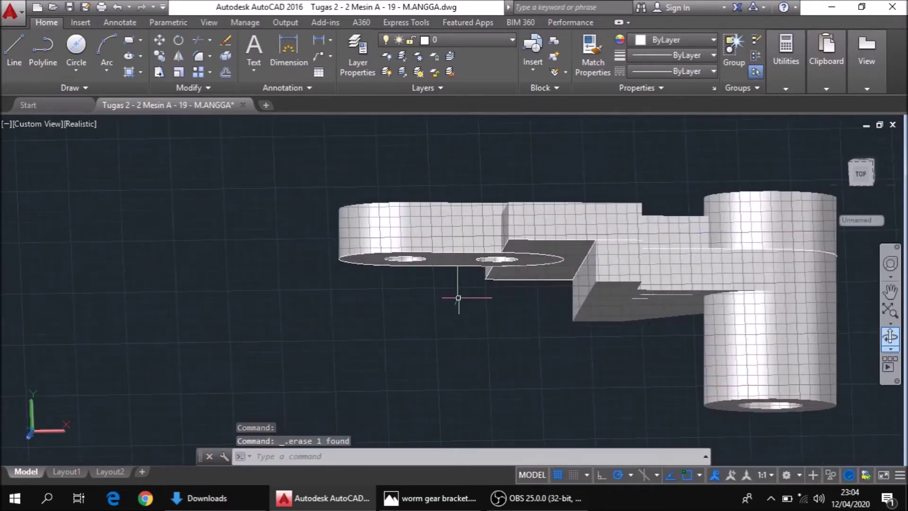
scroll(489, 254, up, 2)
scroll(515, 244, up, 1)
middle_drag(515, 244, 495, 199)
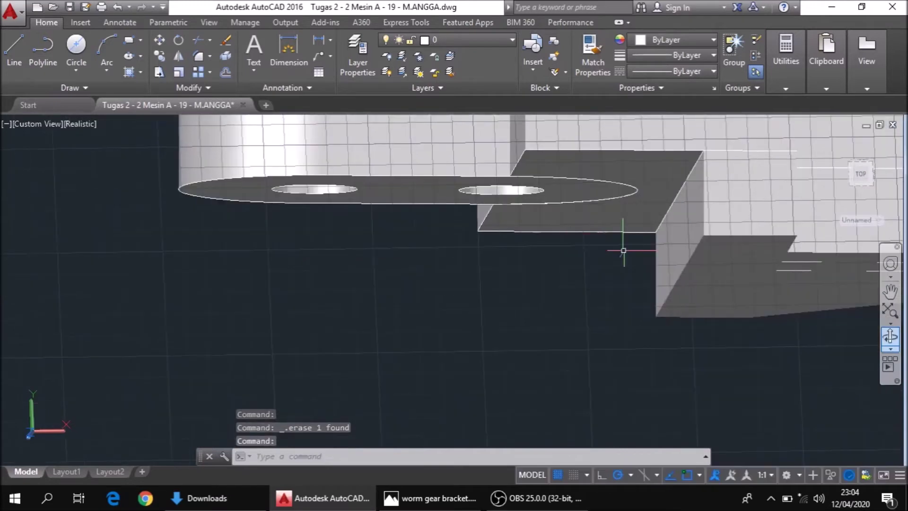
click(891, 344)
mouse_move(634, 236)
mouse_down()
mouse_move(613, 277)
mouse_move(637, 288)
mouse_move(648, 279)
mouse_move(645, 242)
mouse_up()
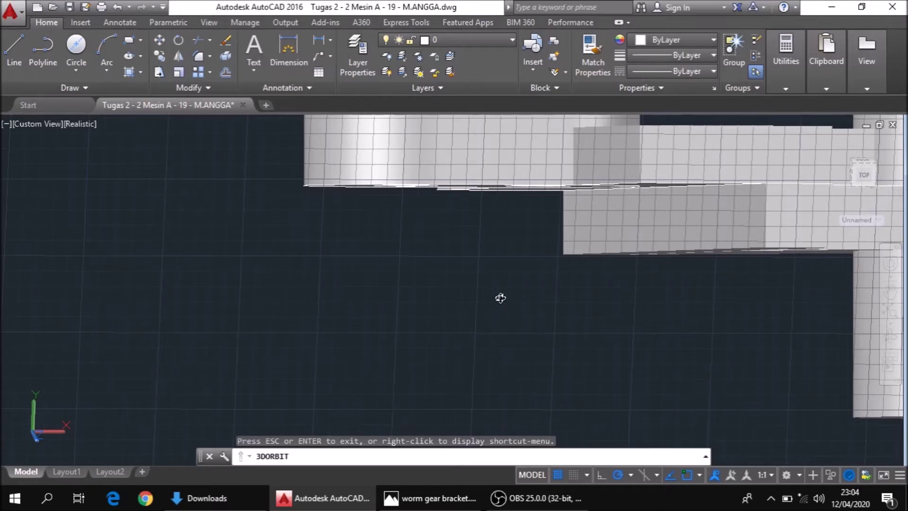
key(Escape)
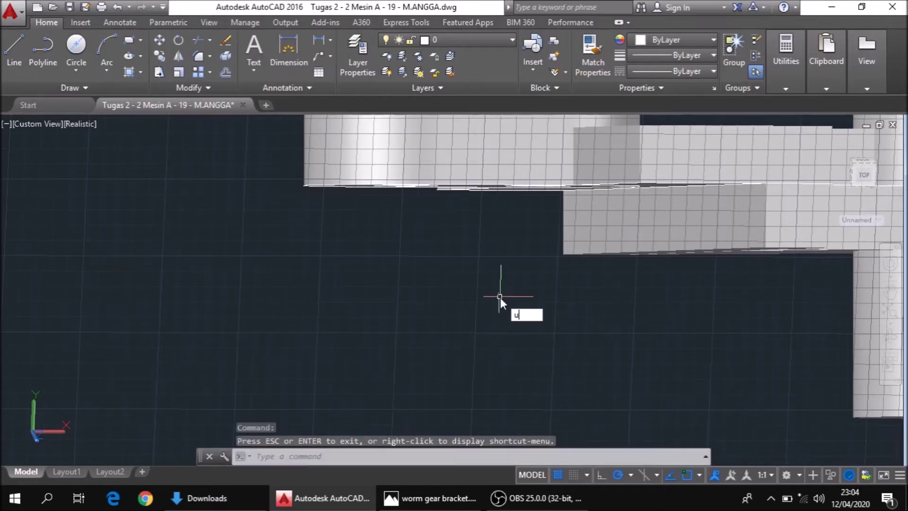
Start a UCS with its origin on the arm's edge, then cancel it
key(Return)
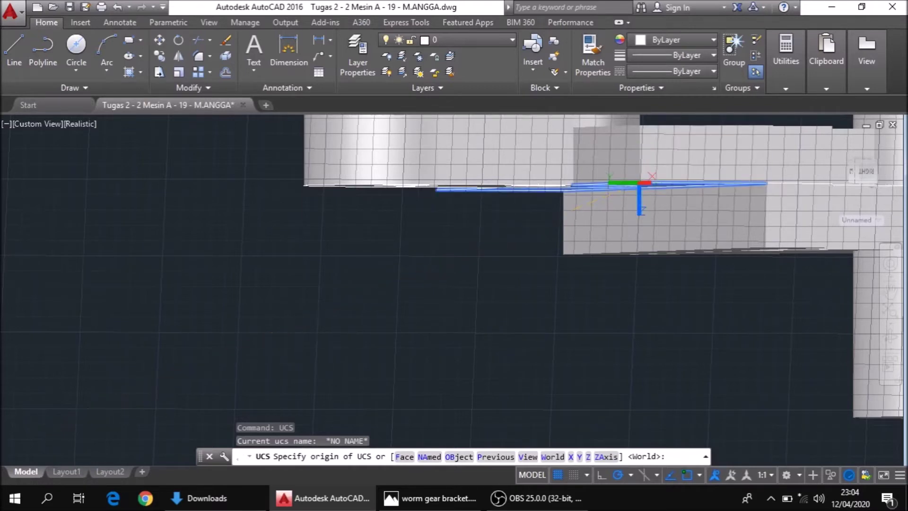
click(640, 184)
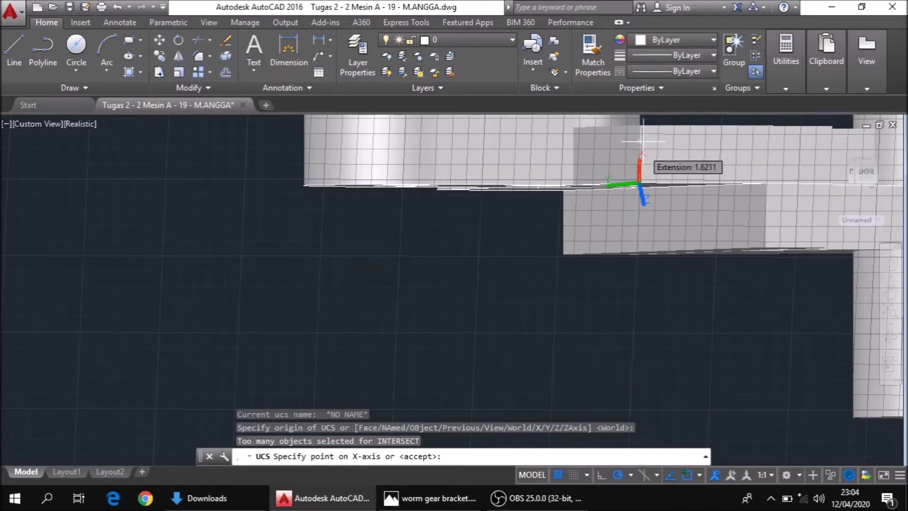
scroll(644, 139, up, 2)
scroll(644, 139, up, 3)
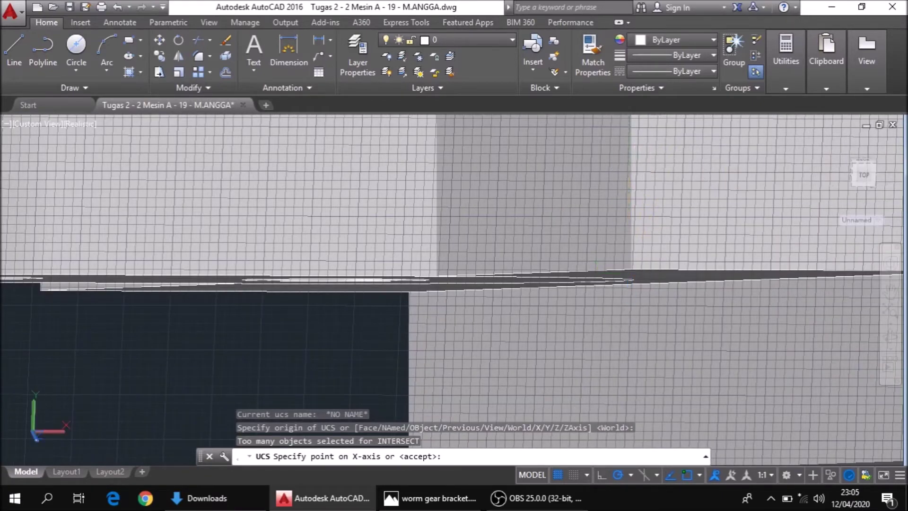
key(Escape)
Define a UCS at the block's face corner by picking origin, x-axis and XY-plane points
text(cs)
key(Return)
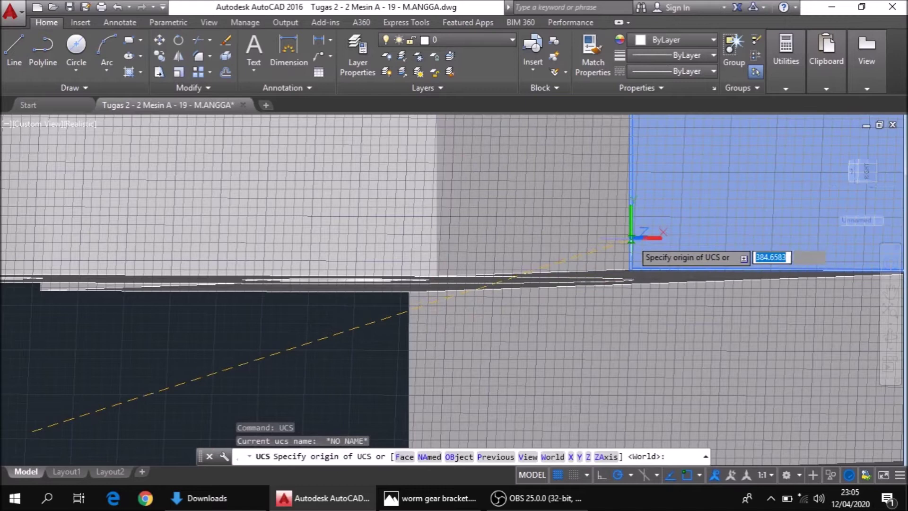
click(631, 239)
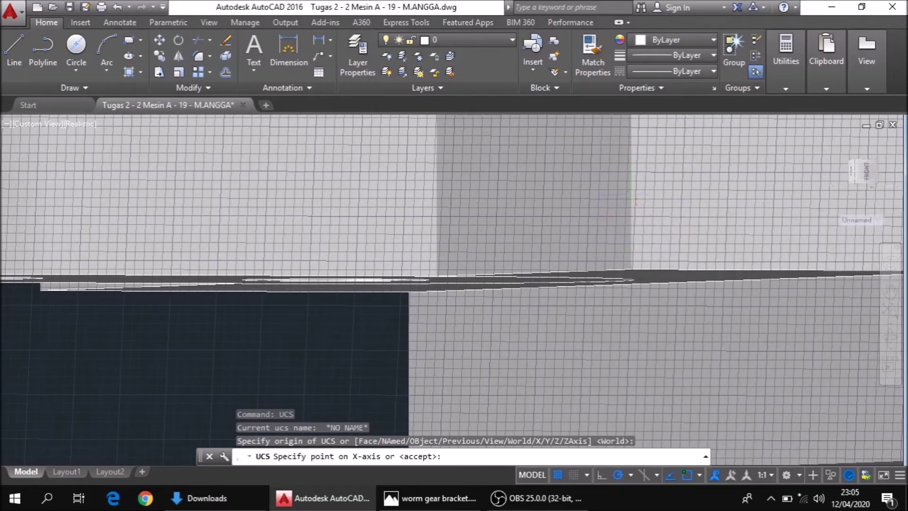
click(632, 201)
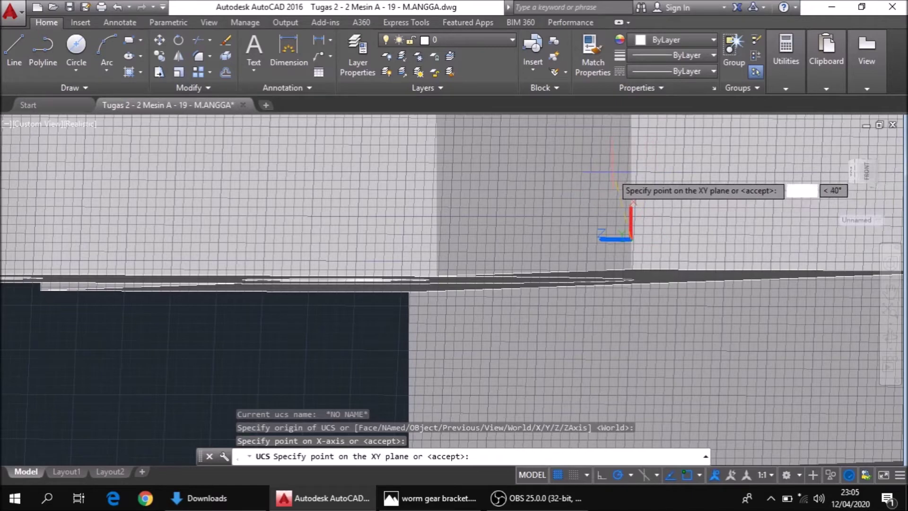
click(612, 172)
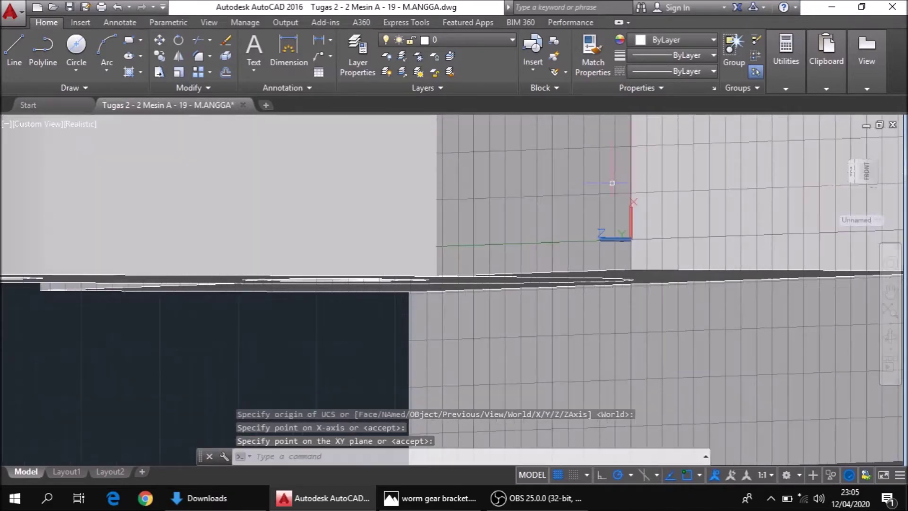
scroll(612, 182, down, 5)
middle_drag(665, 253, 570, 228)
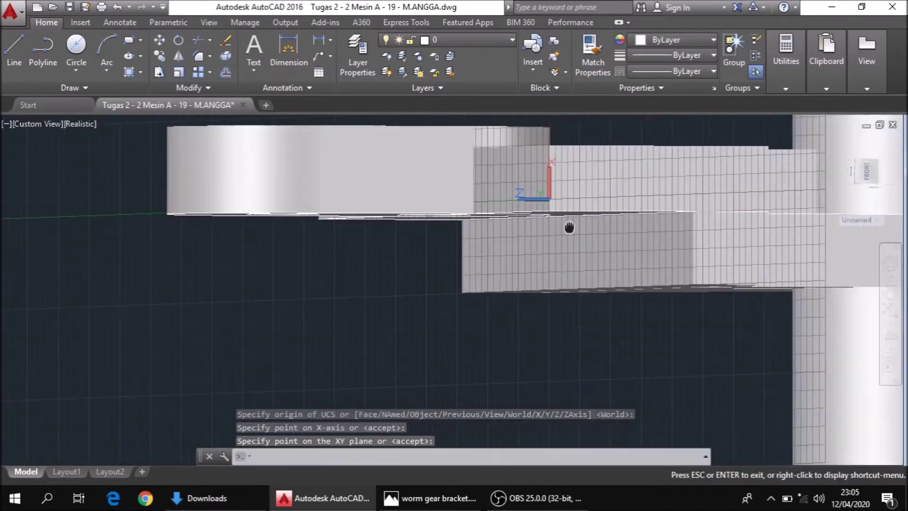
scroll(567, 228, down, 5)
scroll(566, 228, up, 2)
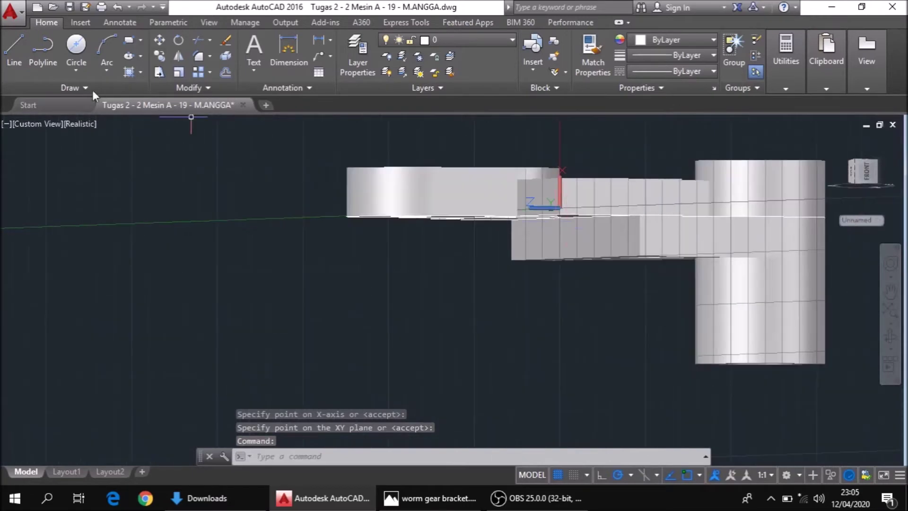
click(22, 73)
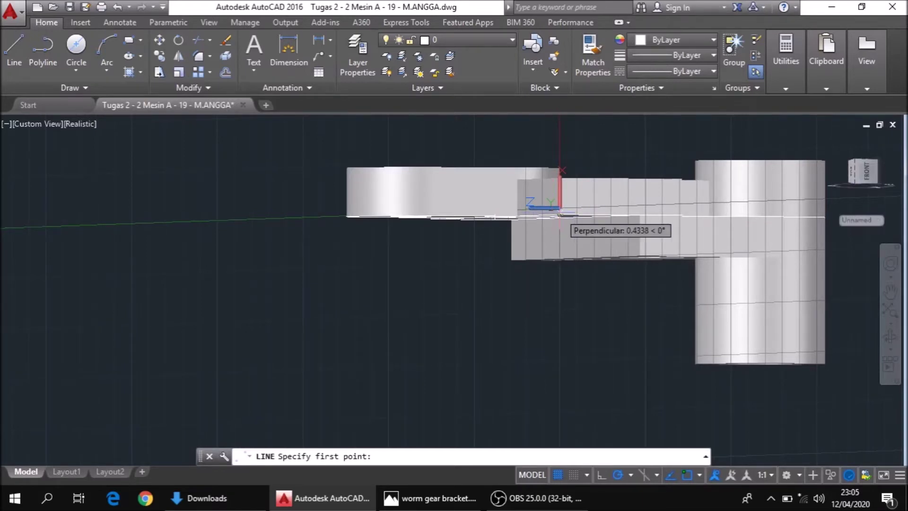
scroll(561, 215, up, 3)
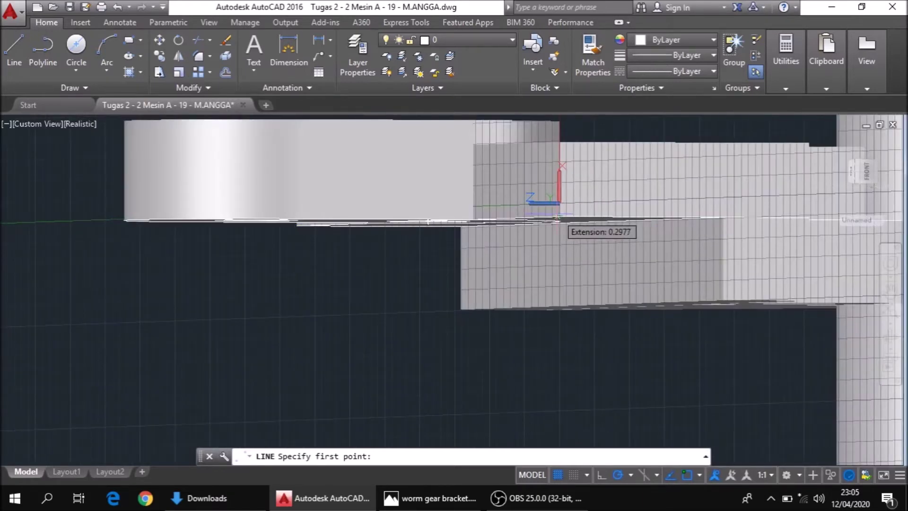
mouse_move(684, 286)
shift+middle_down()
mouse_move(661, 283)
mouse_move(670, 283)
shift+middle_up()
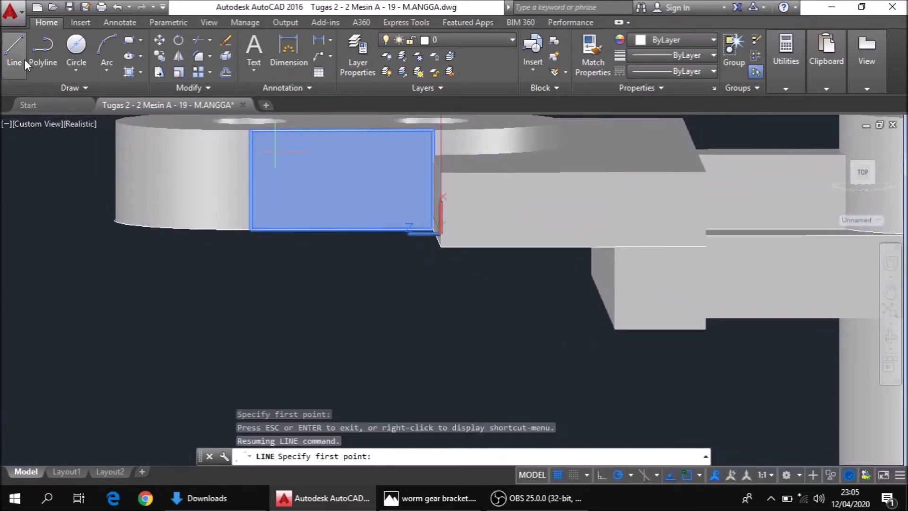
key(Escape)
key(Return)
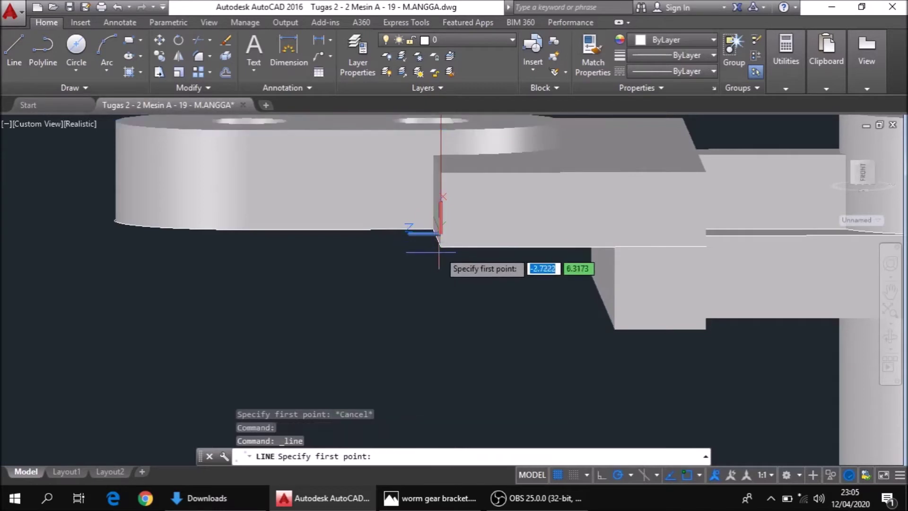
click(440, 246)
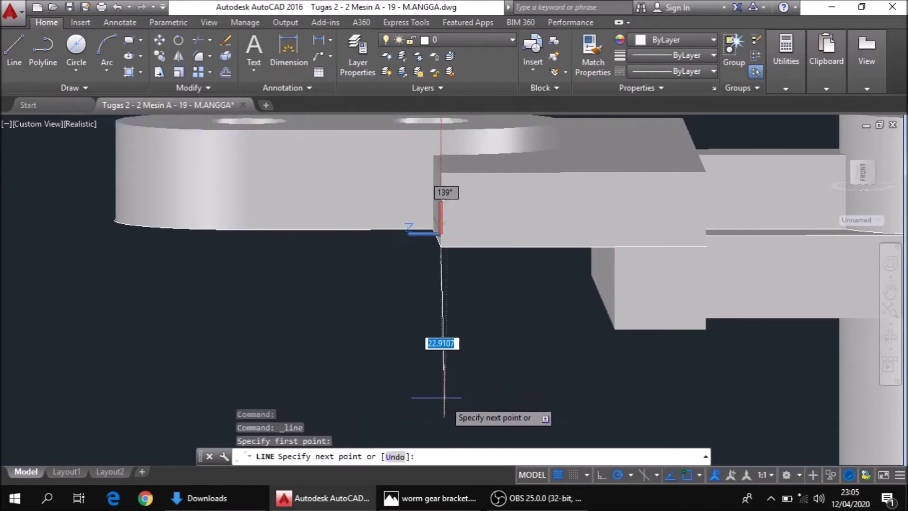
middle_drag(444, 395, 532, 298)
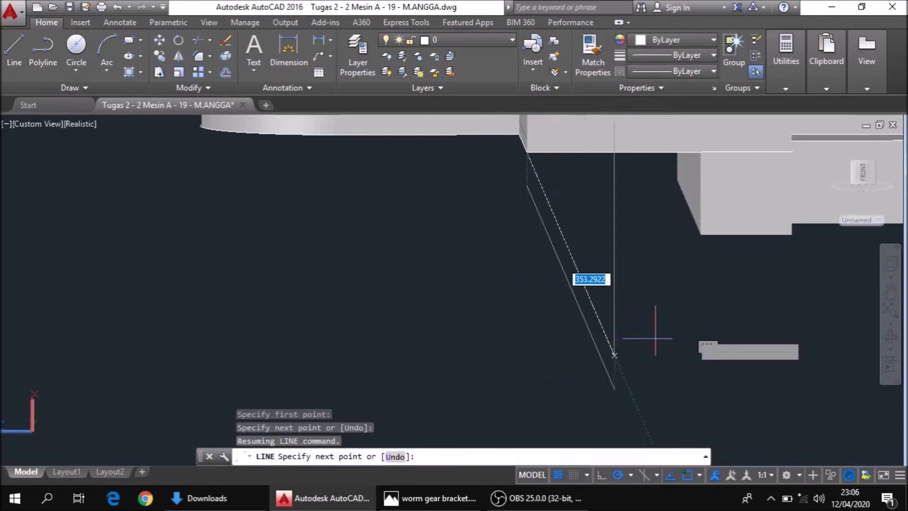
key(Escape)
scroll(519, 330, down, 3)
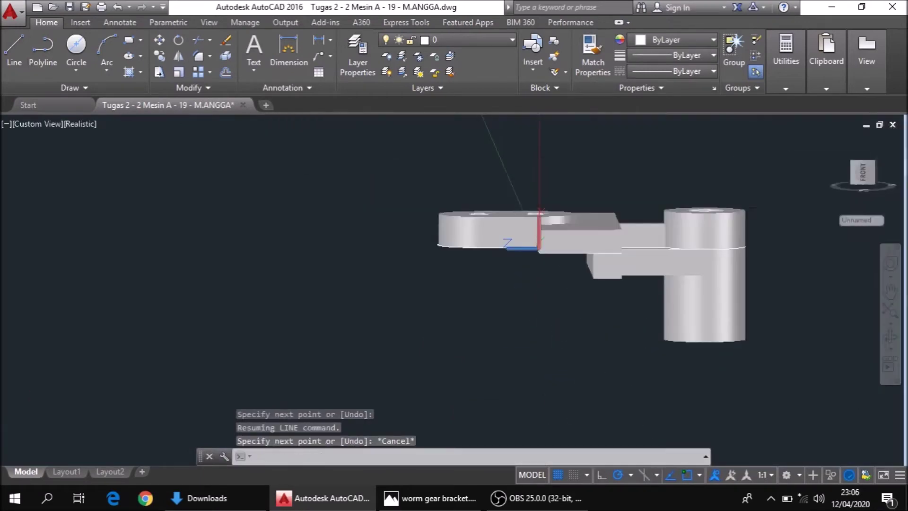
scroll(518, 330, up, 1)
Orbit the model to view the arm's flat face
scroll(517, 294, up, 3)
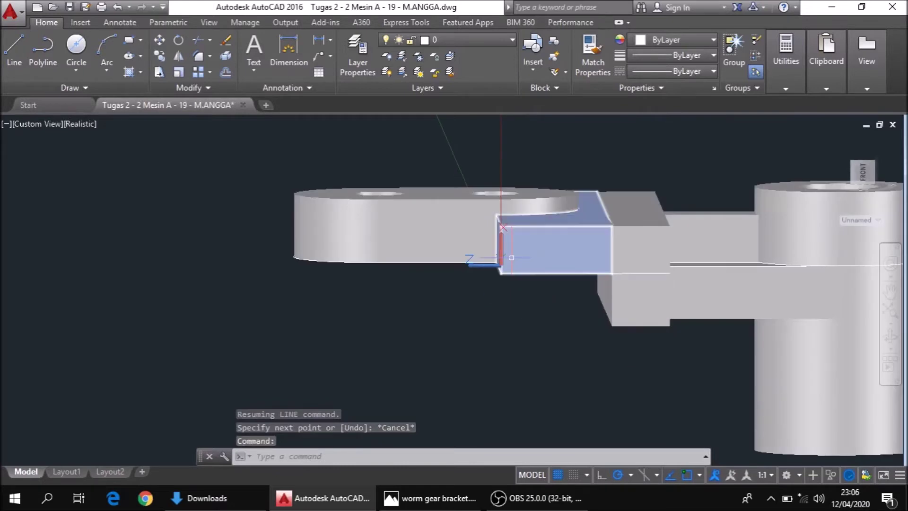
mouse_move(649, 284)
shift+middle_down()
mouse_move(706, 261)
mouse_move(684, 228)
shift+middle_up()
scroll(683, 228, up, 2)
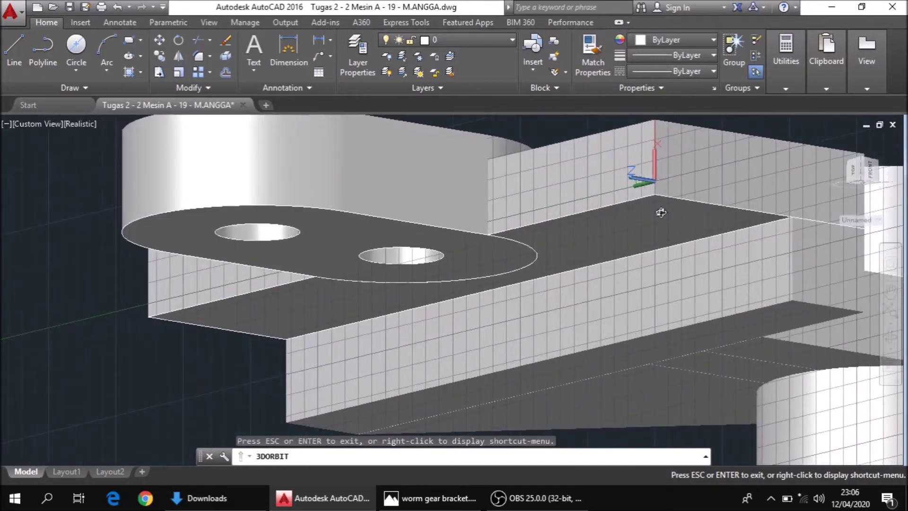
key(Escape)
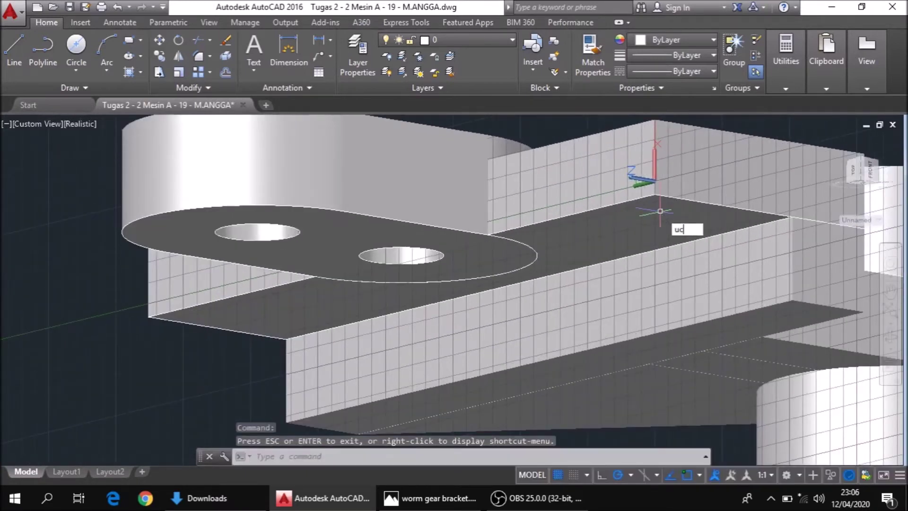
Define a UCS at the arm corner by picking origin, X-axis and XY-plane points
key(Return)
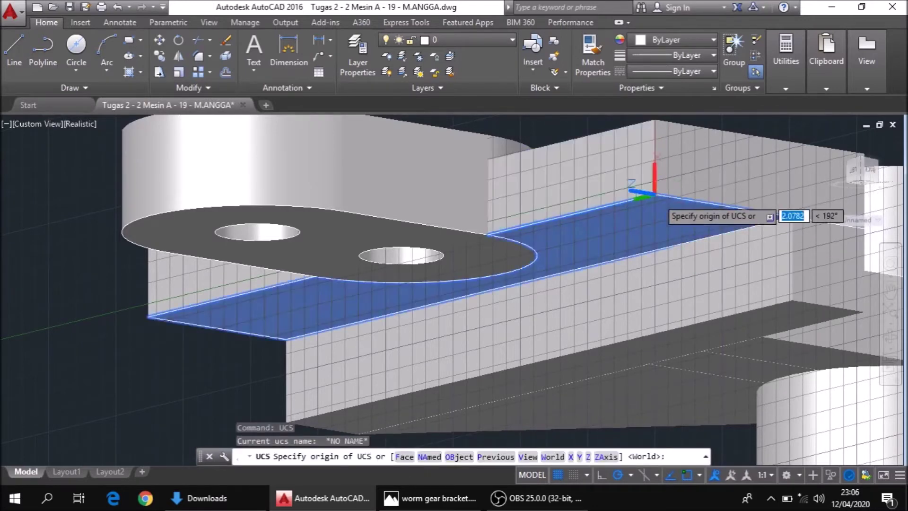
click(655, 197)
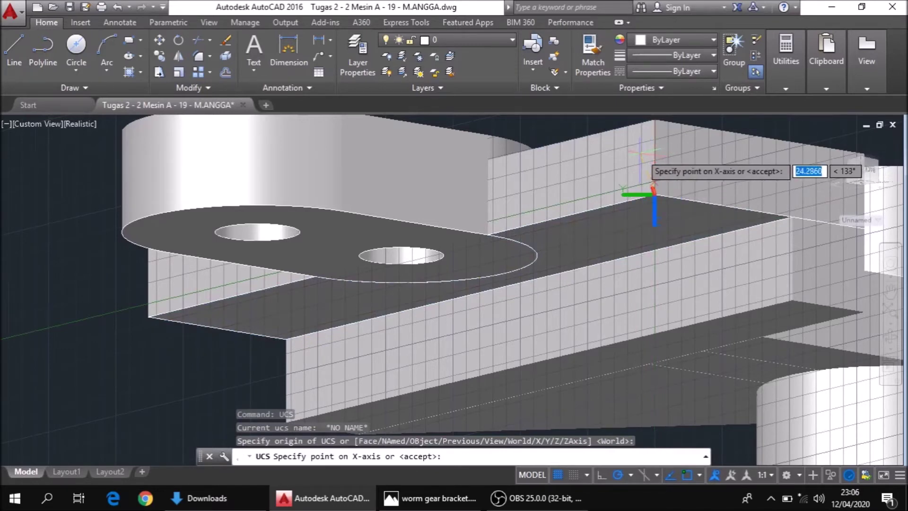
click(654, 188)
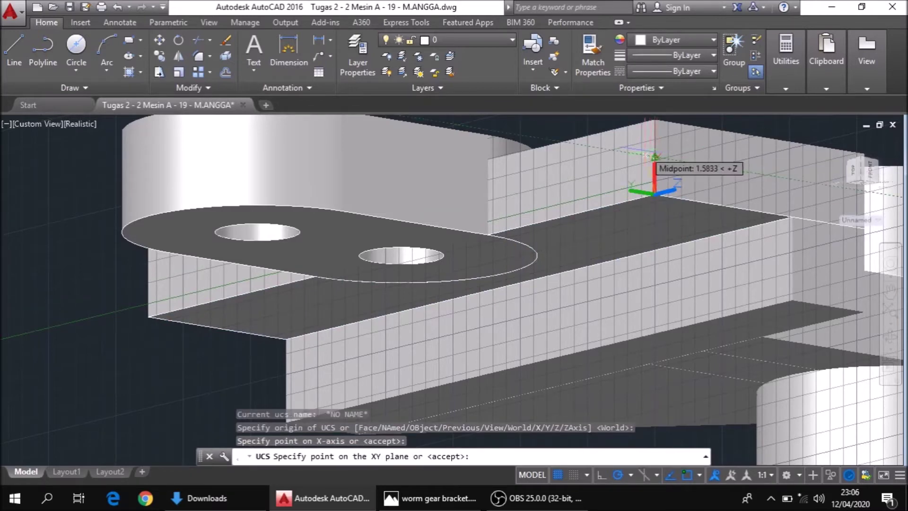
click(646, 151)
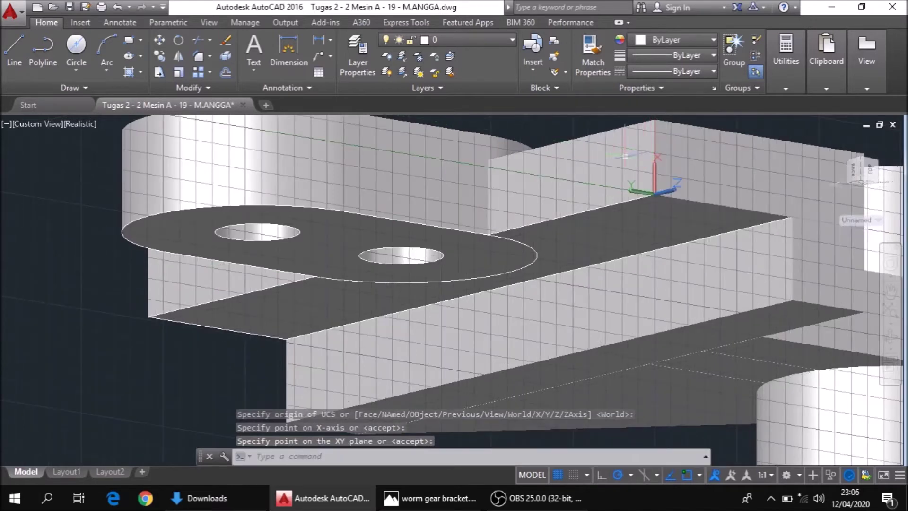
scroll(590, 223, down, 1)
scroll(594, 219, down, 2)
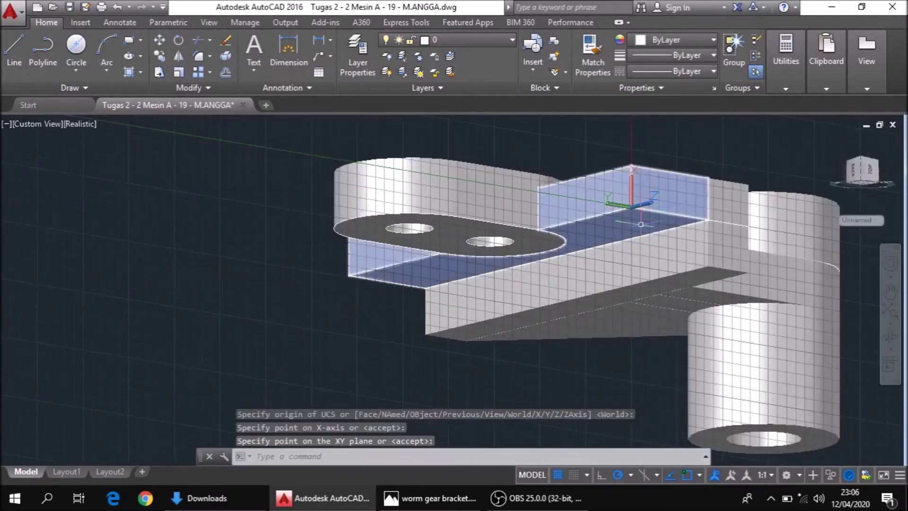
key(Escape)
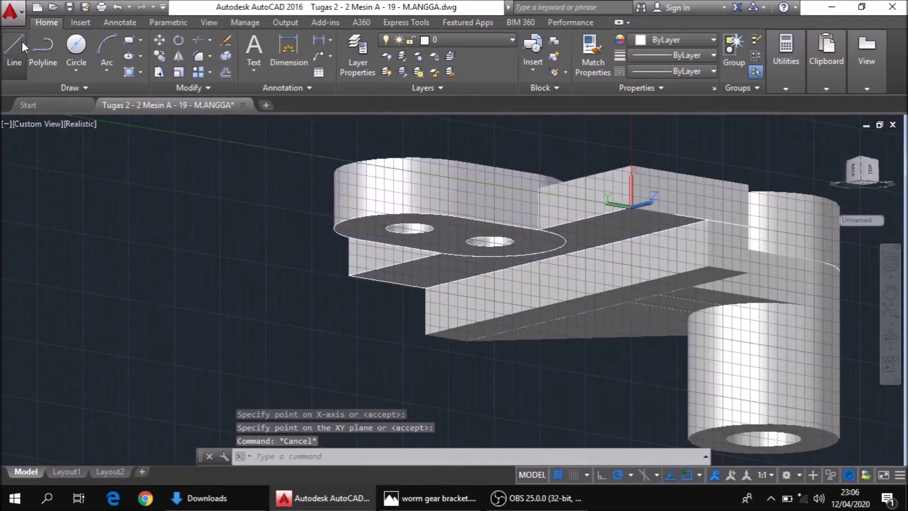
text(l)
key(Return)
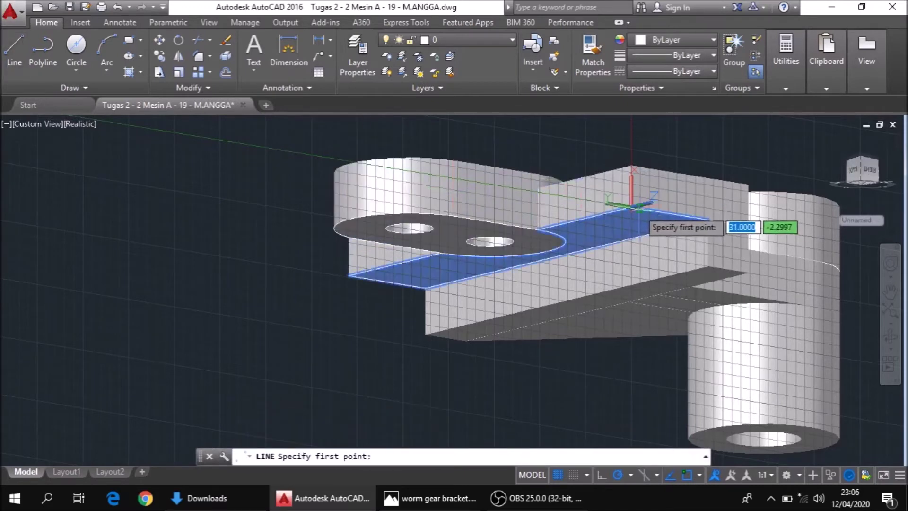
Draw a 55-unit guide line down from the coordinate system origin
click(632, 206)
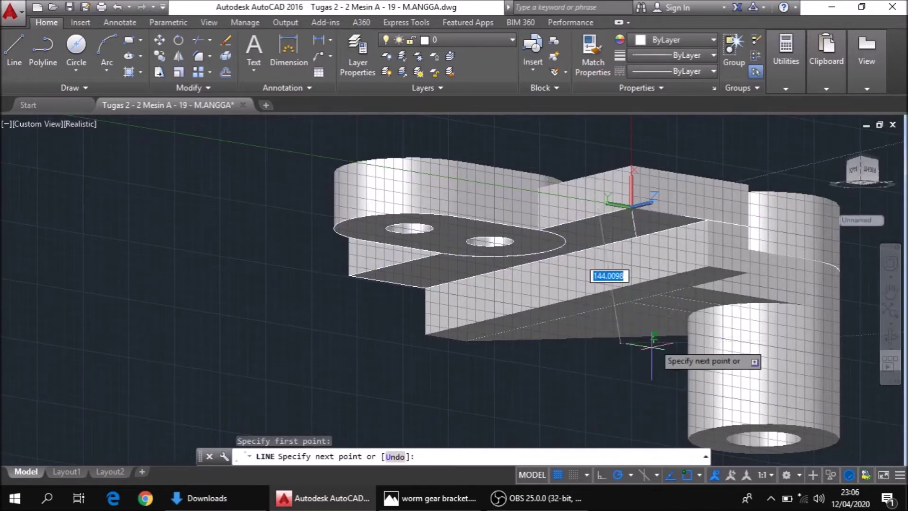
text(55)
key(Return)
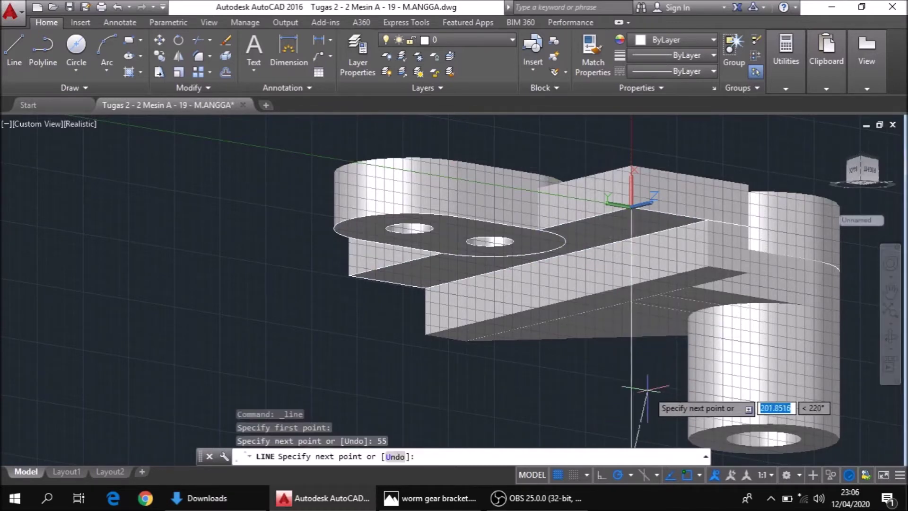
key(Escape)
scroll(647, 389, down, 3)
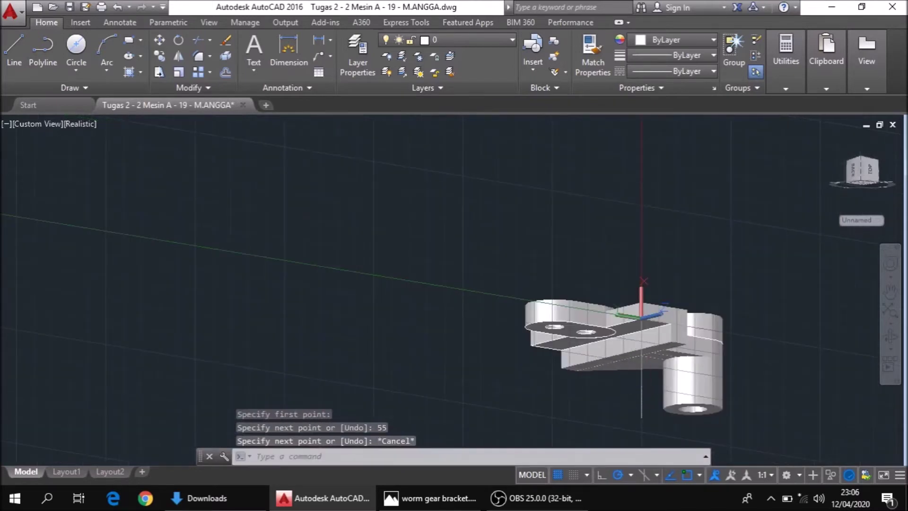
middle_drag(667, 405, 577, 341)
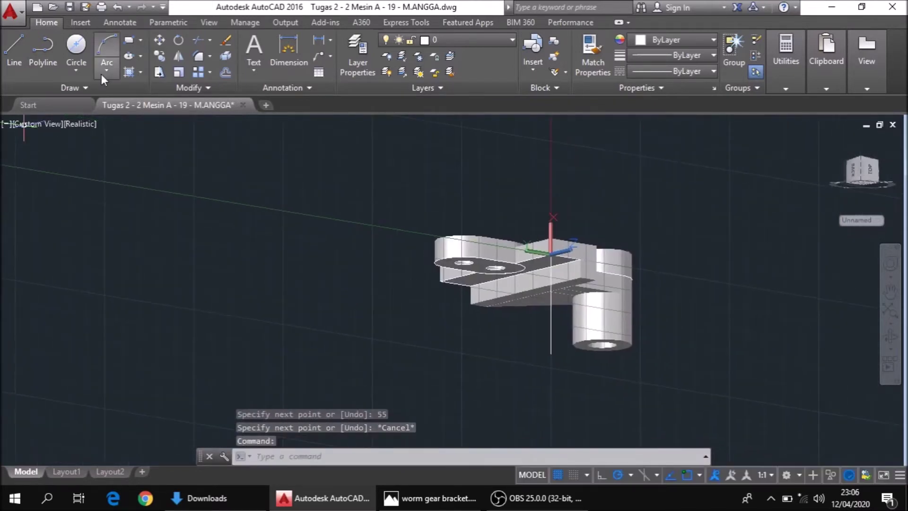
Draw a 32-diameter circle centred at the end of the guide line
click(83, 74)
click(116, 114)
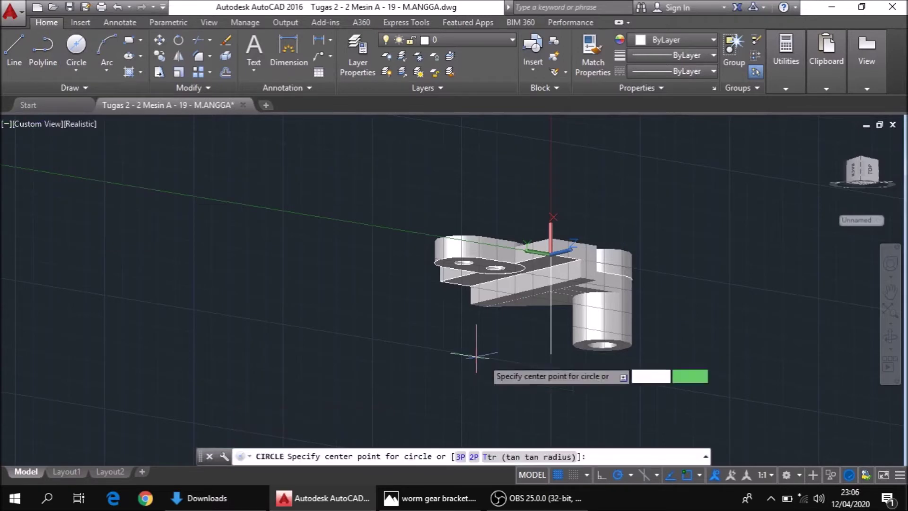
click(550, 354)
key(d)
key(Return)
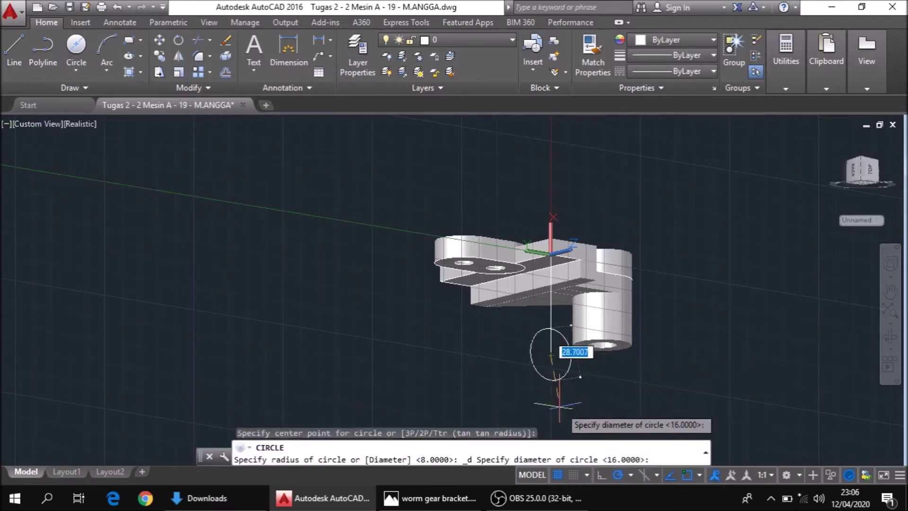
text(32)
key(Return)
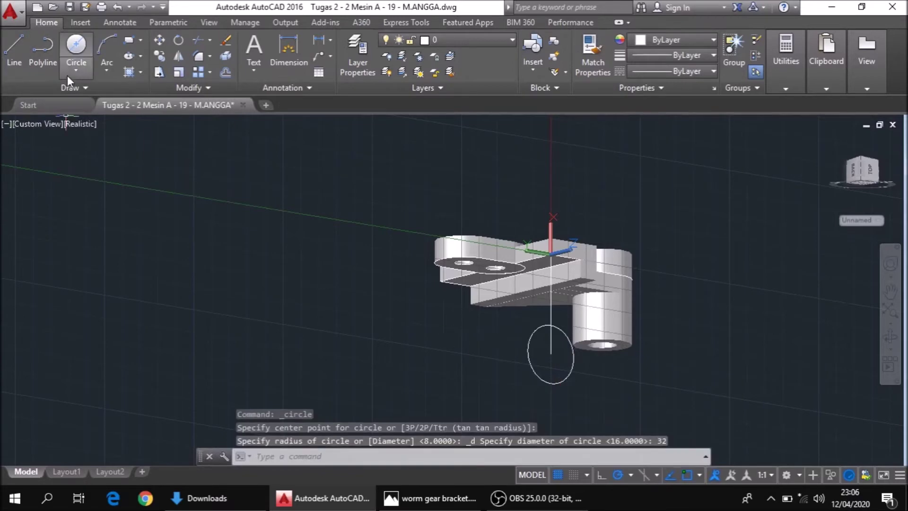
Add a concentric 20-diameter circle inside the 32-diameter circle
click(70, 74)
click(95, 122)
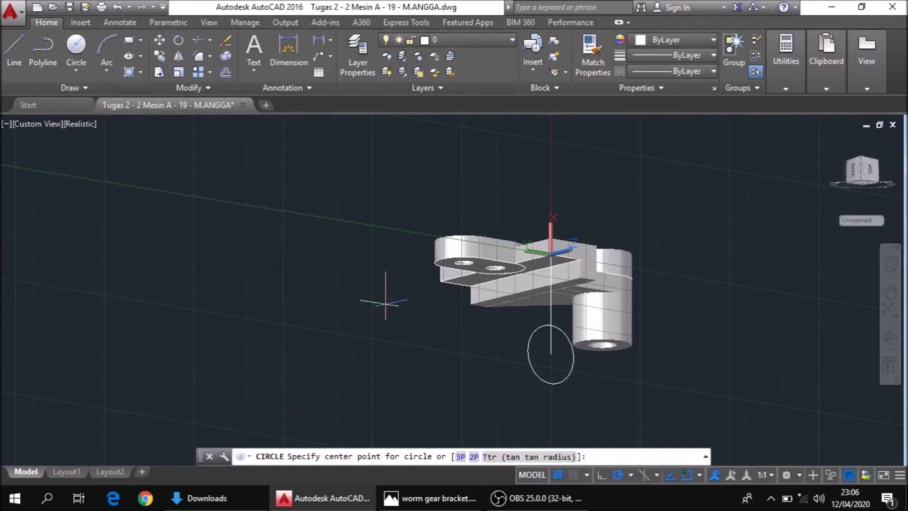
click(550, 354)
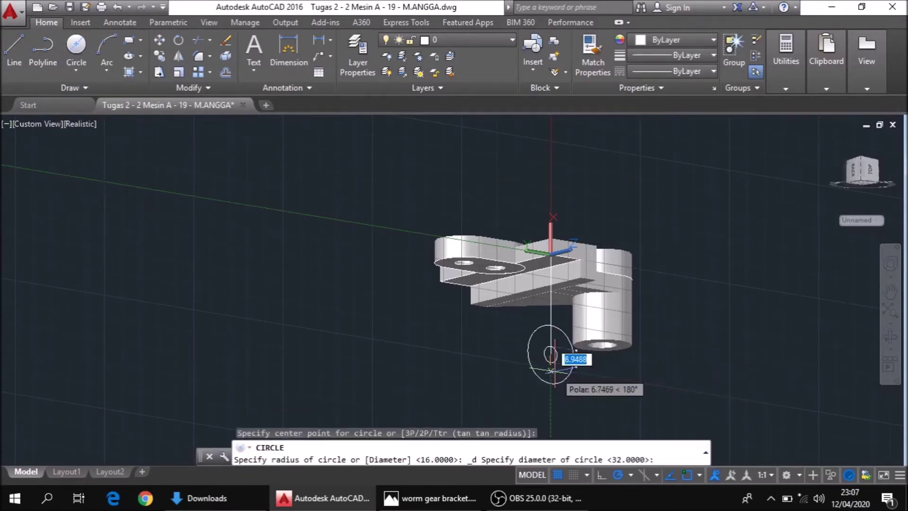
text(20)
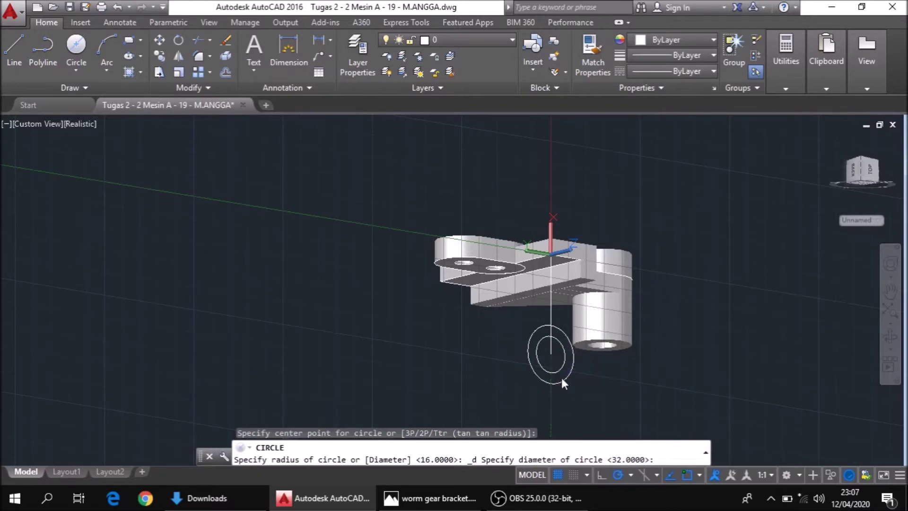
key(Return)
scroll(560, 376, up, 3)
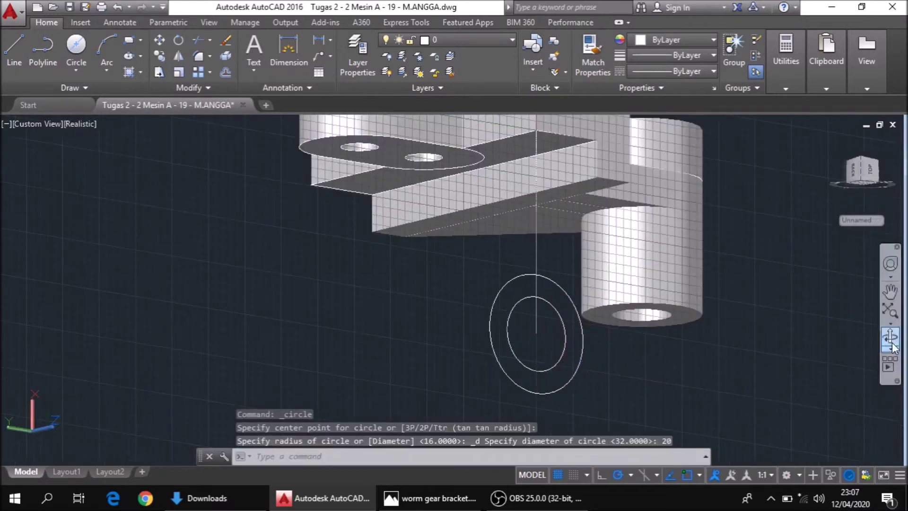
shift+middle_drag(852, 336, 643, 337)
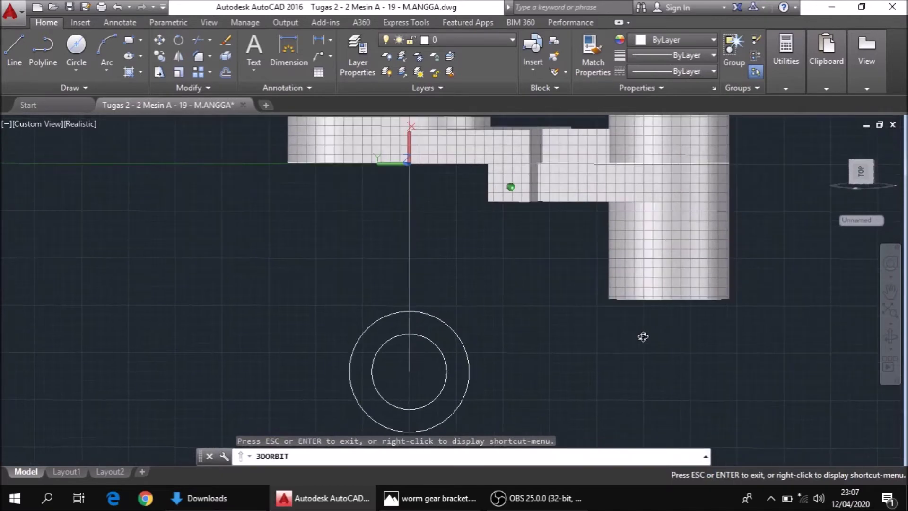
Draw two lines from the bracket to the outer circle, each ending tangent to it
click(22, 59)
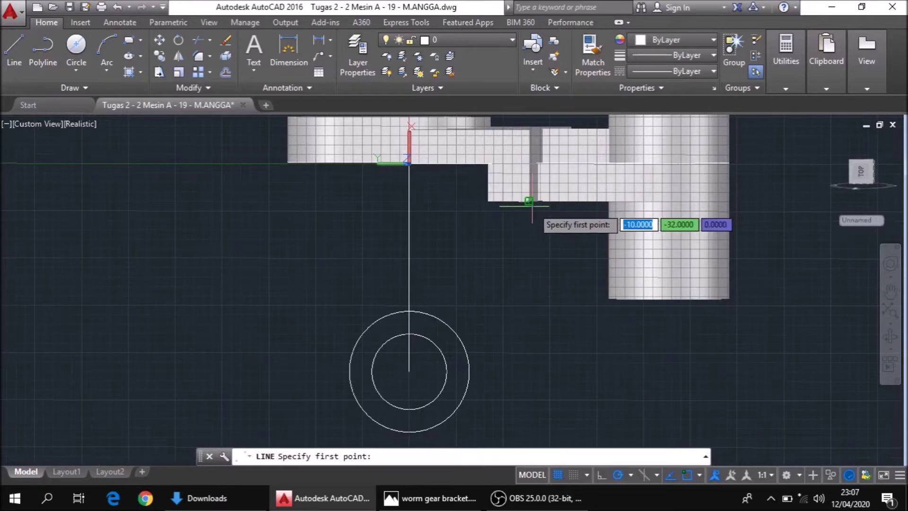
click(532, 206)
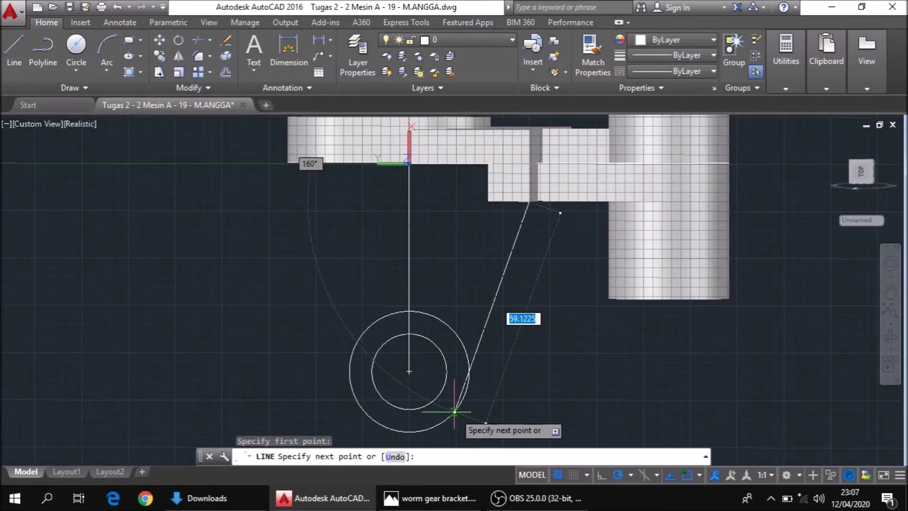
click(468, 387)
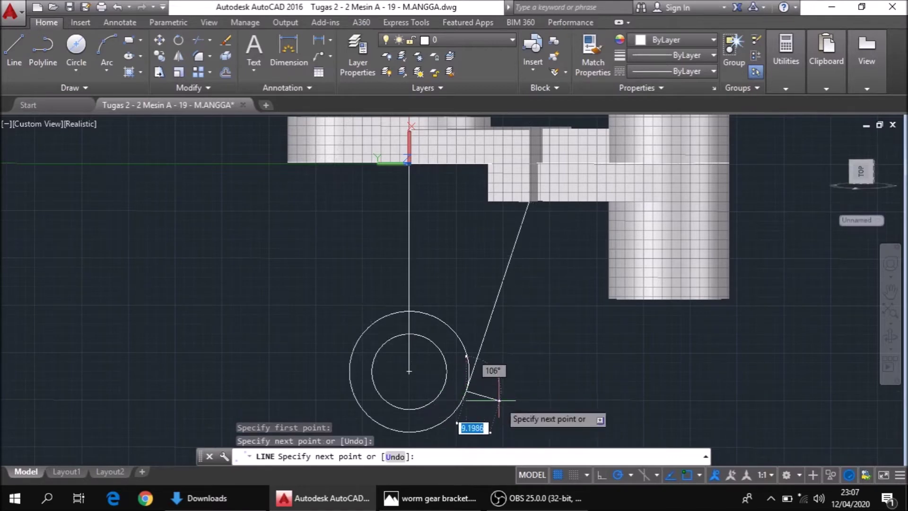
key(Escape)
click(14, 52)
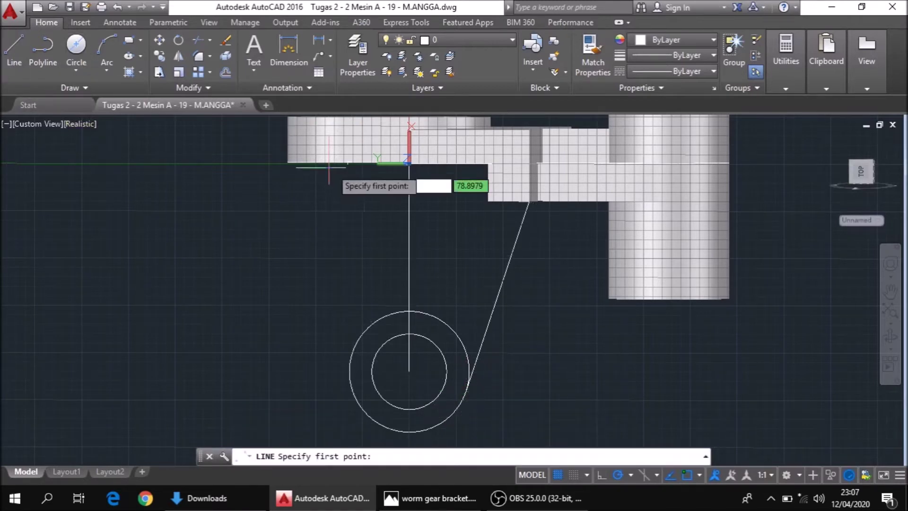
click(409, 163)
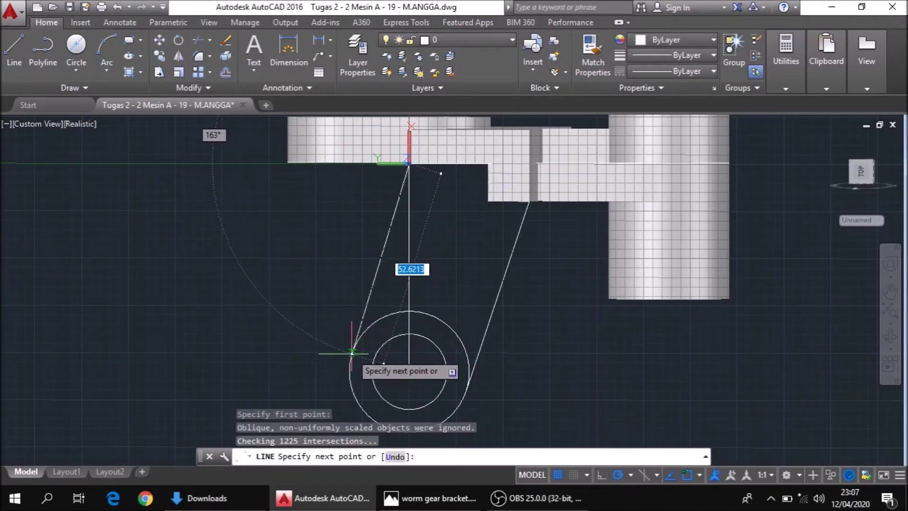
click(352, 352)
key(Escape)
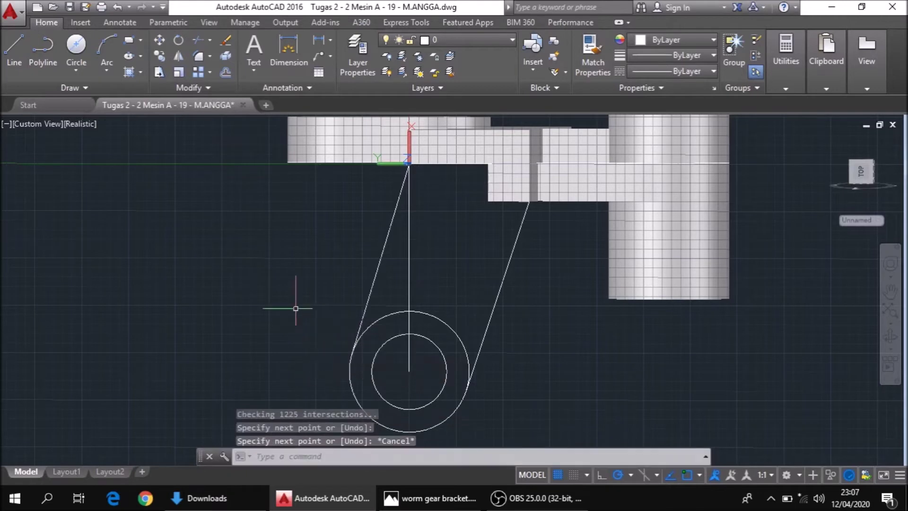
Erase the vertical guide line
scroll(295, 309, up, 1)
scroll(390, 277, down, 2)
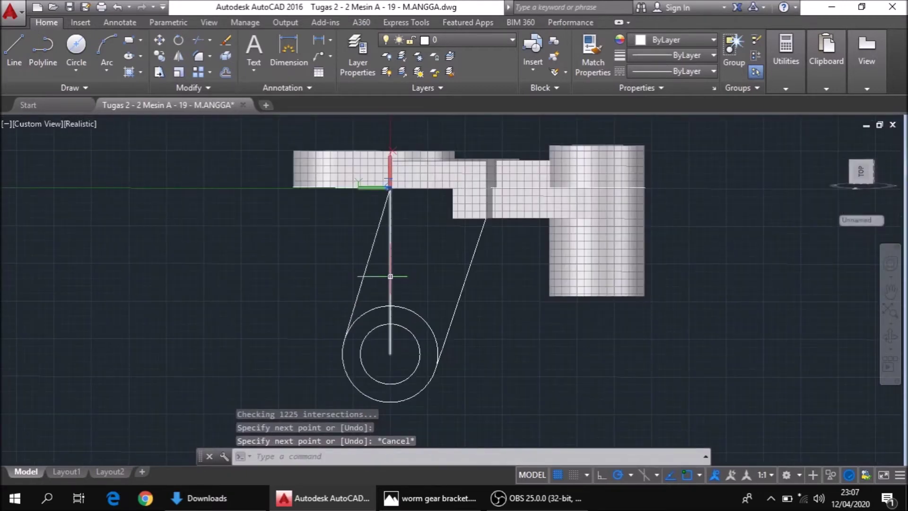
click(390, 276)
key(Delete)
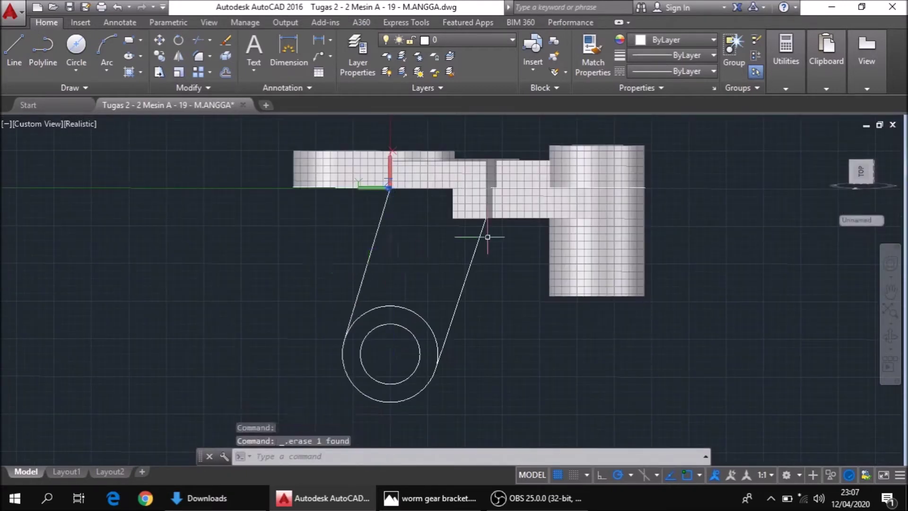
Orbit the model to view the bracket from below
click(893, 342)
mouse_move(615, 236)
mouse_down()
mouse_move(707, 235)
mouse_move(736, 246)
mouse_up()
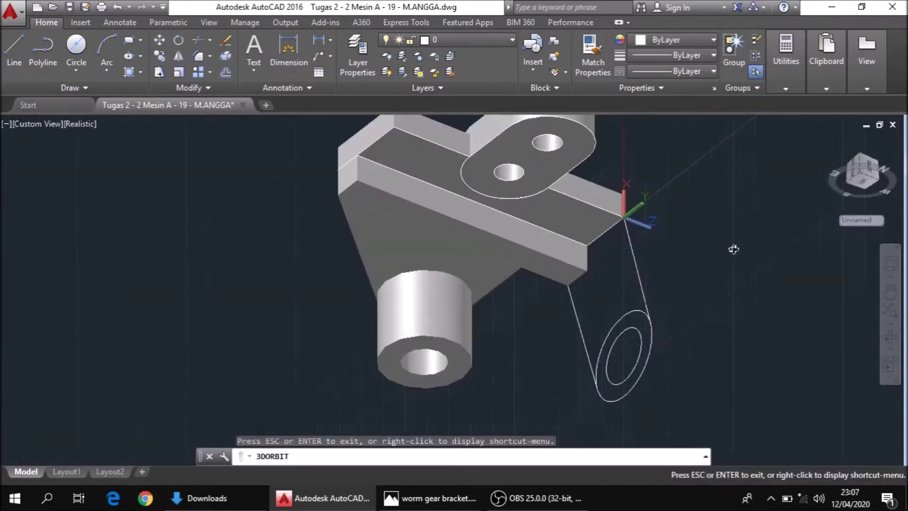
key(Escape)
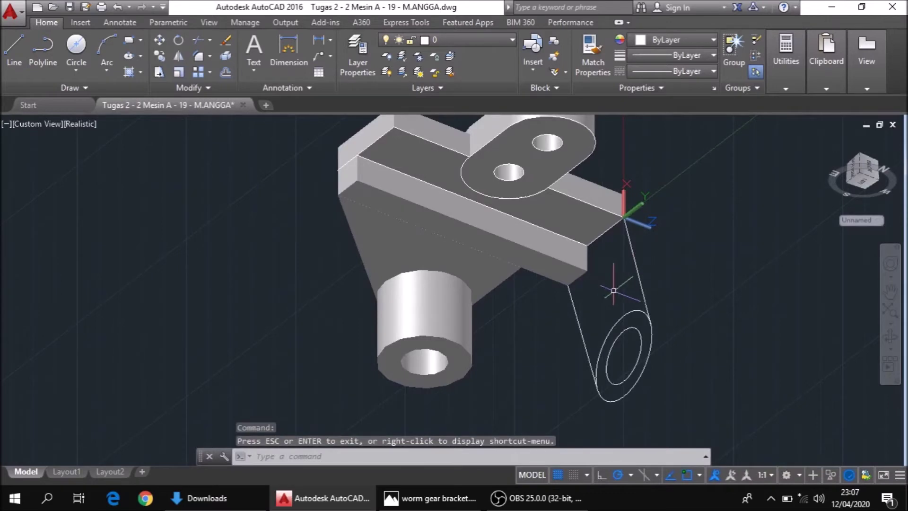
text(pr)
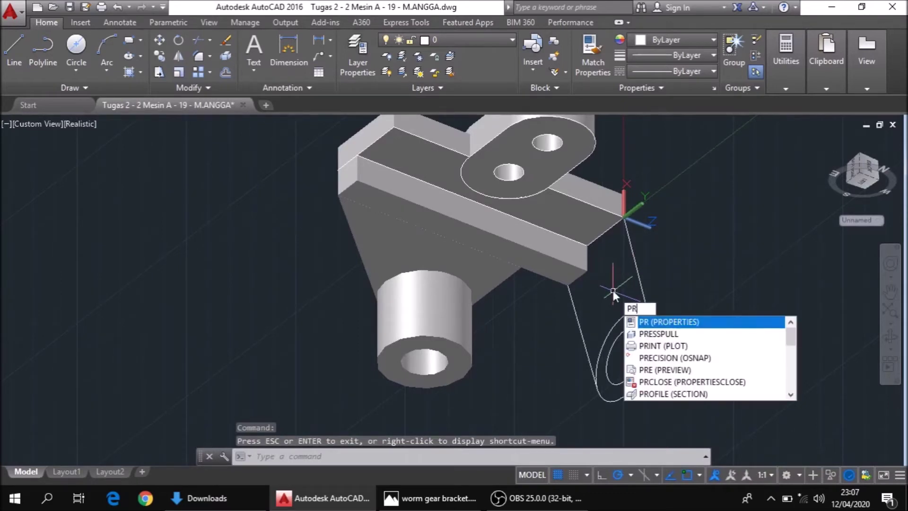
text(s)
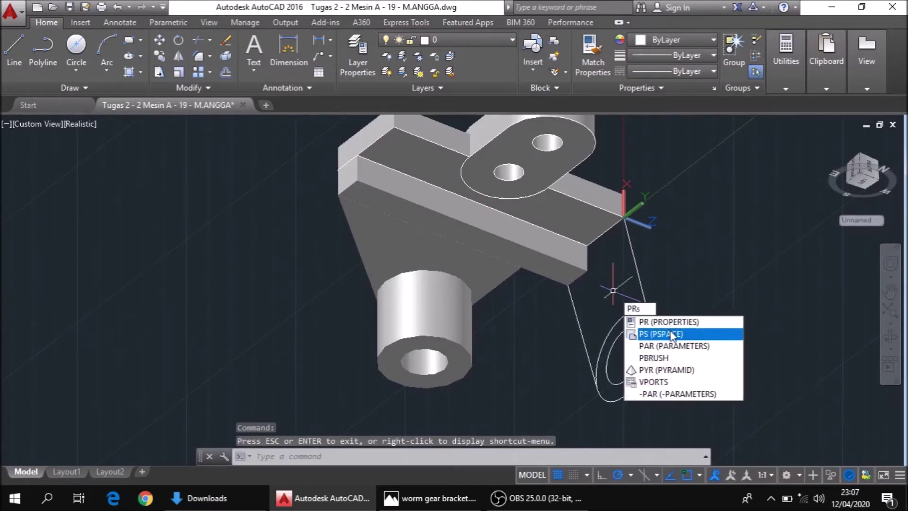
Press-pull the area between the tangent lines and circle 10 units to form the arm
key(BackSpace)
text(e)
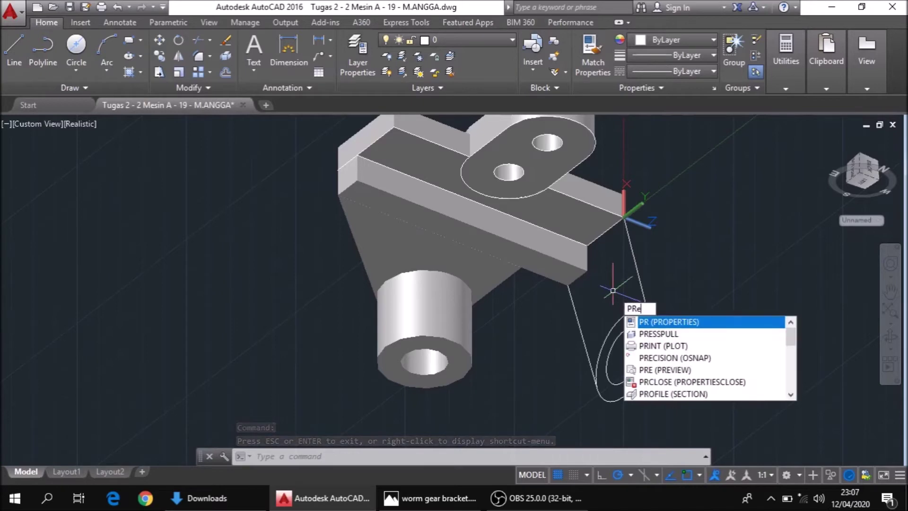
text(ss)
key(Return)
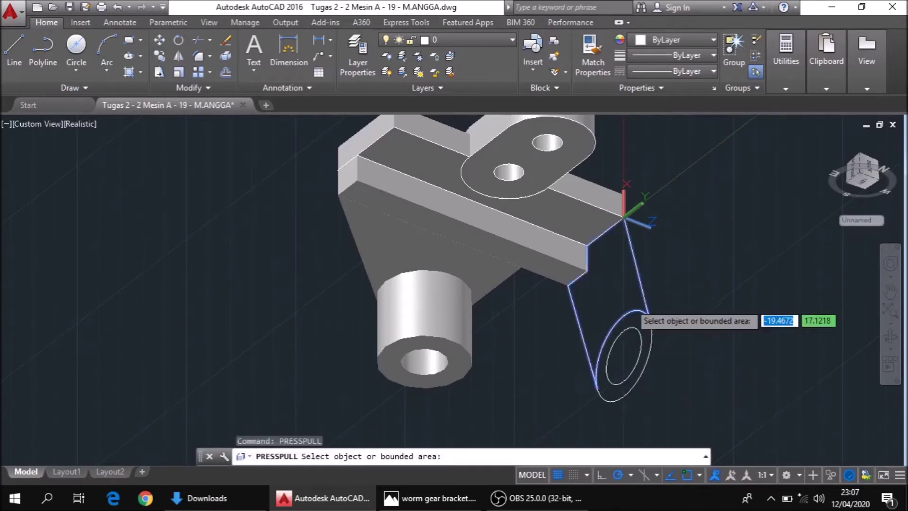
click(618, 296)
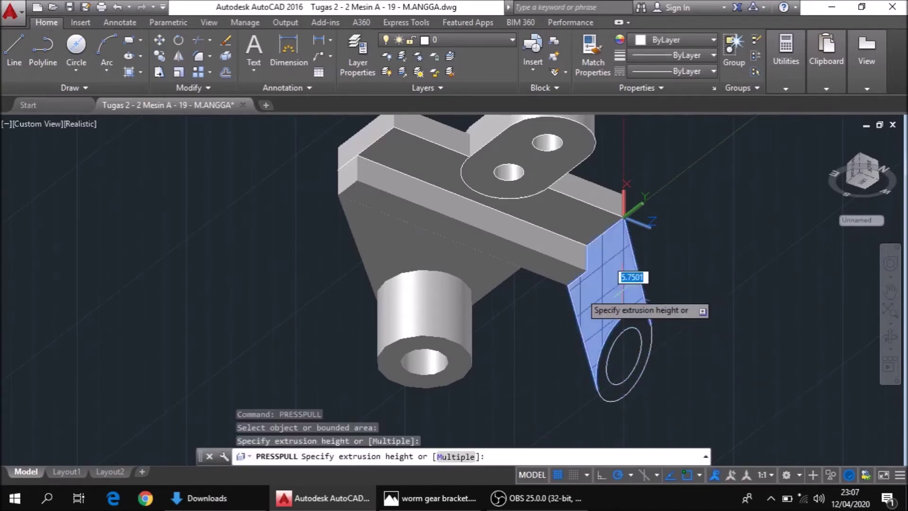
text(10)
key(Return)
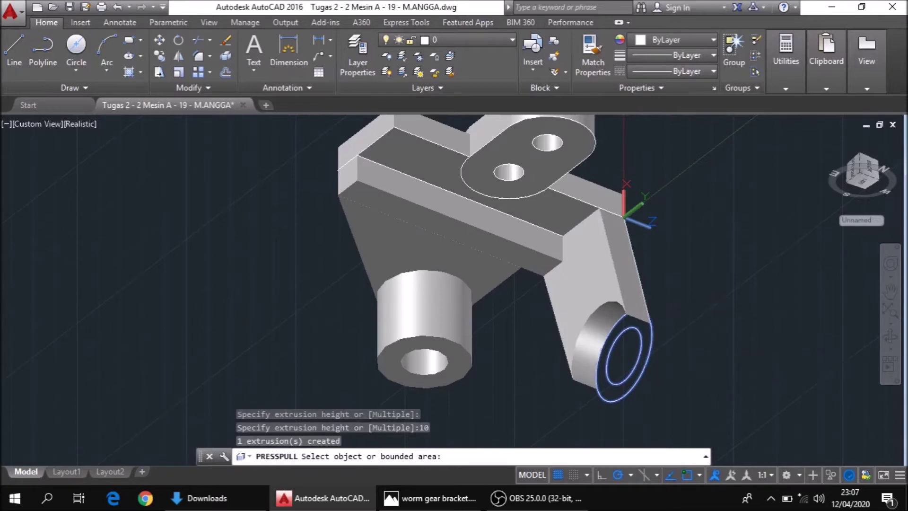
Press-pull the ring between the circles 7 units, then a further 13 units
click(649, 347)
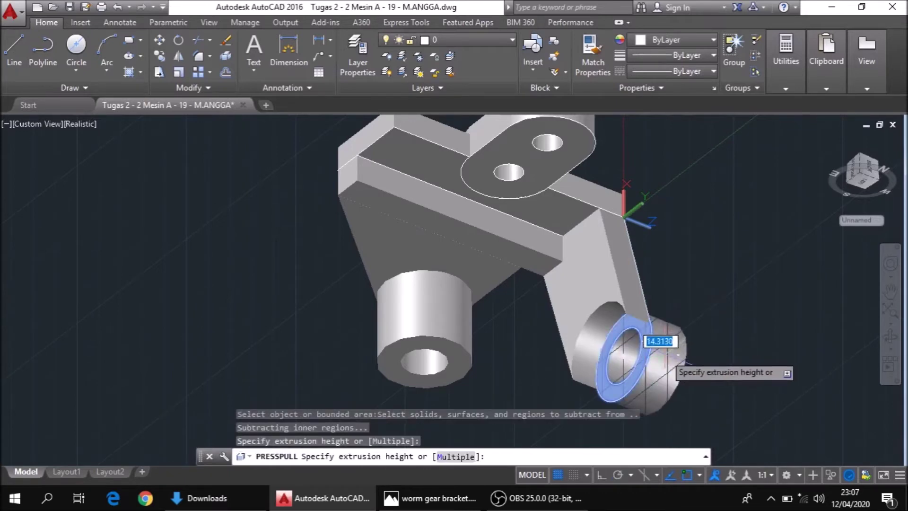
text(7)
key(Return)
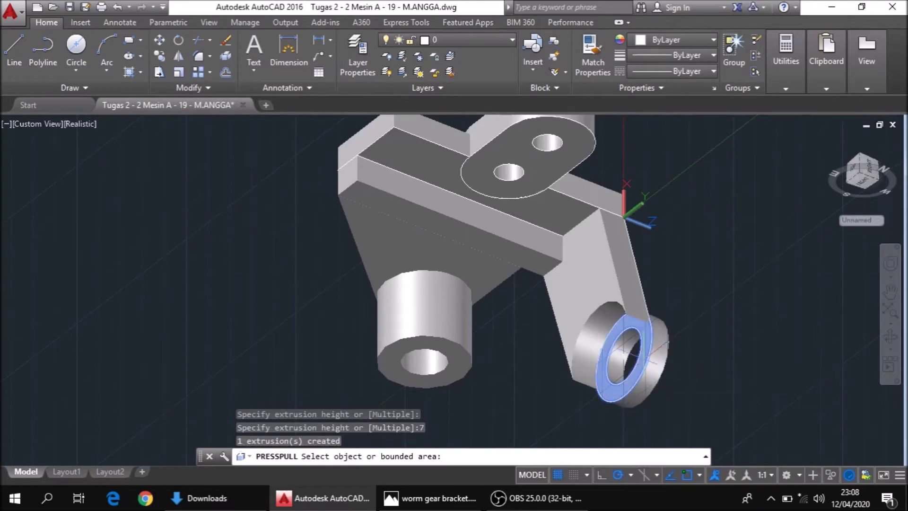
click(646, 360)
text(13)
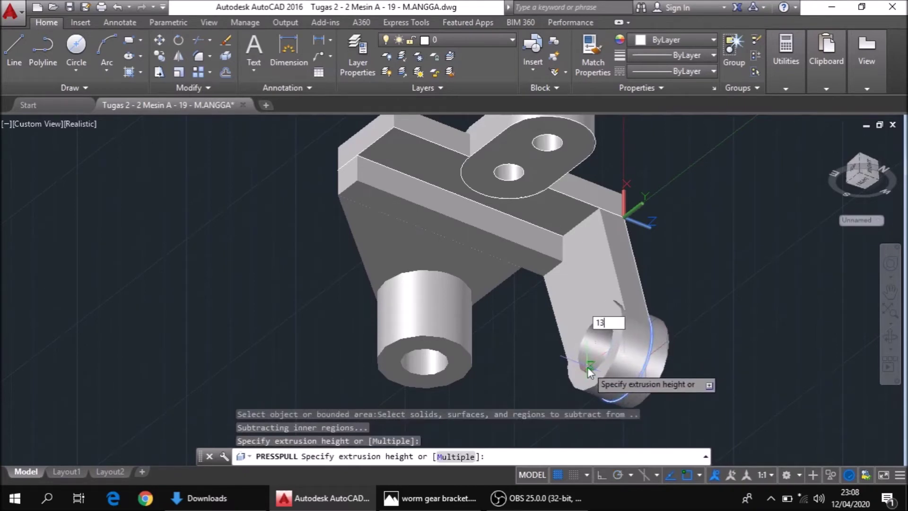
key(Return)
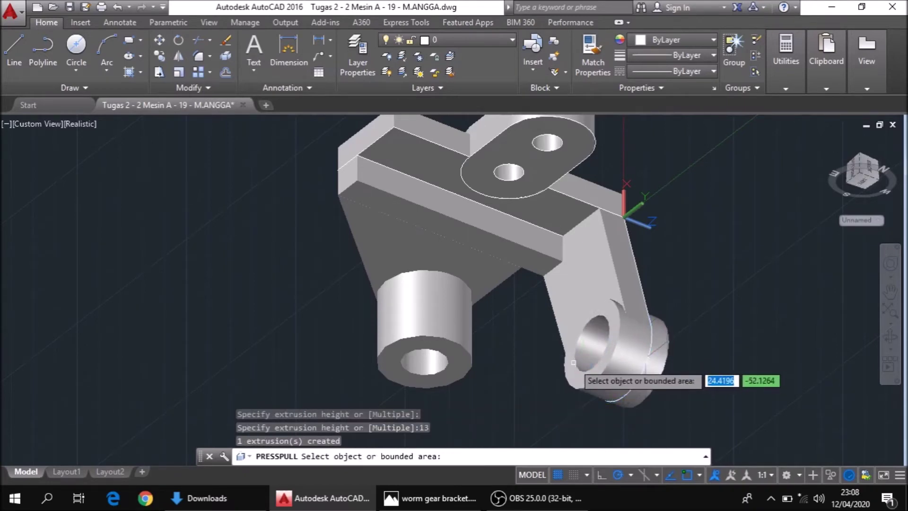
key(Return)
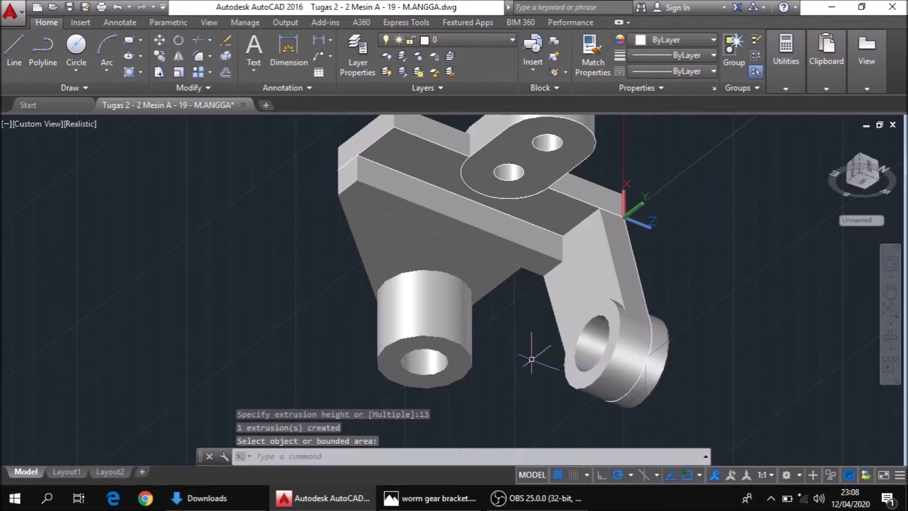
Align the UCS with the current view
text(ucs)
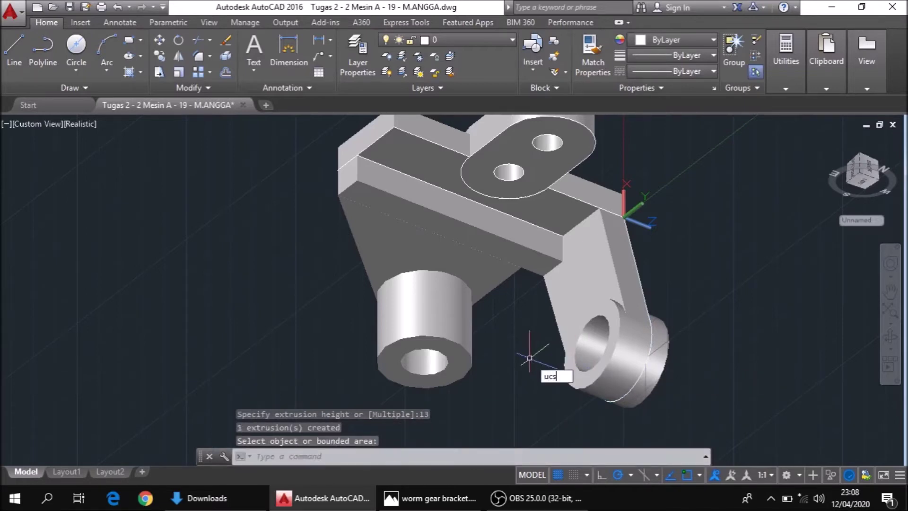
key(Return)
text(v)
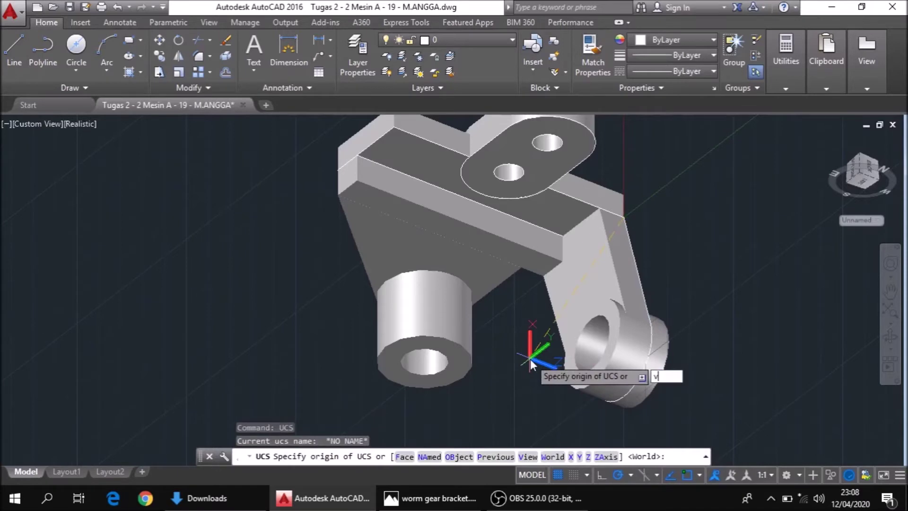
key(Return)
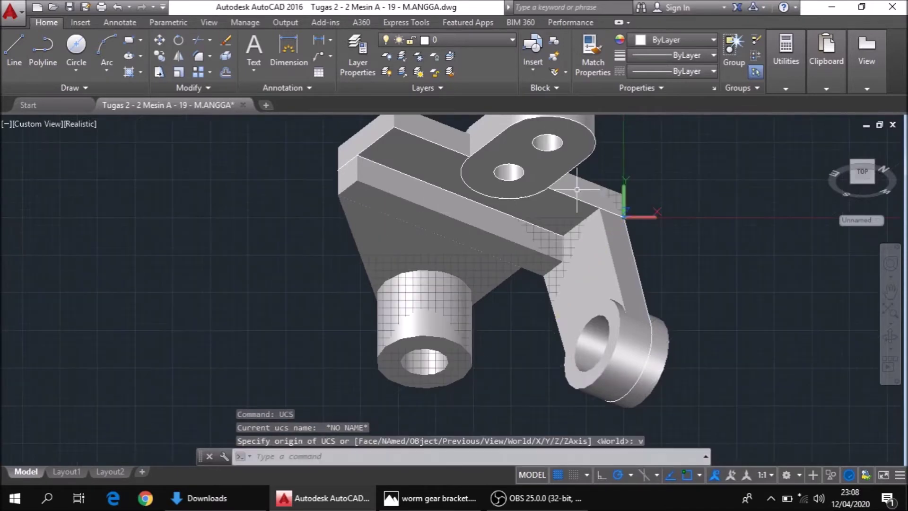
Orbit the model, then reset it to a standard corner view with the ViewCube
click(890, 337)
mouse_move(757, 286)
mouse_down()
mouse_move(722, 211)
mouse_move(722, 218)
mouse_up()
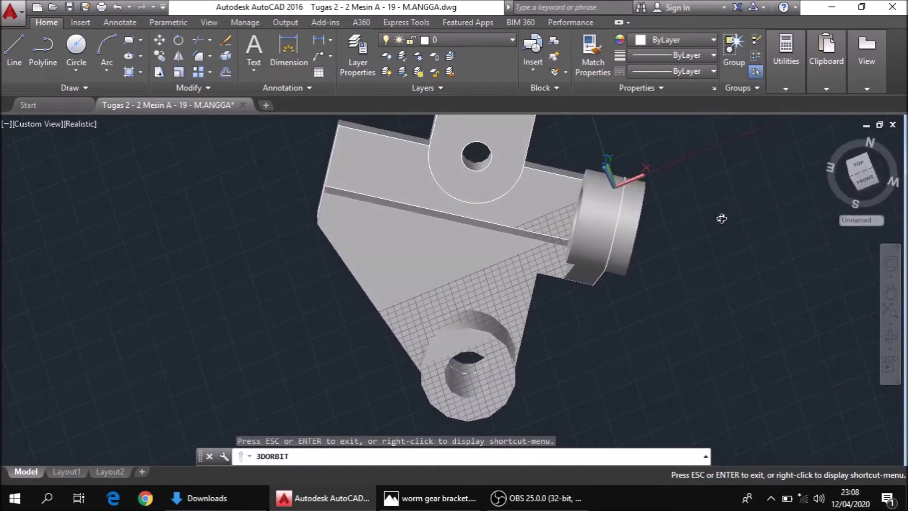
key(Escape)
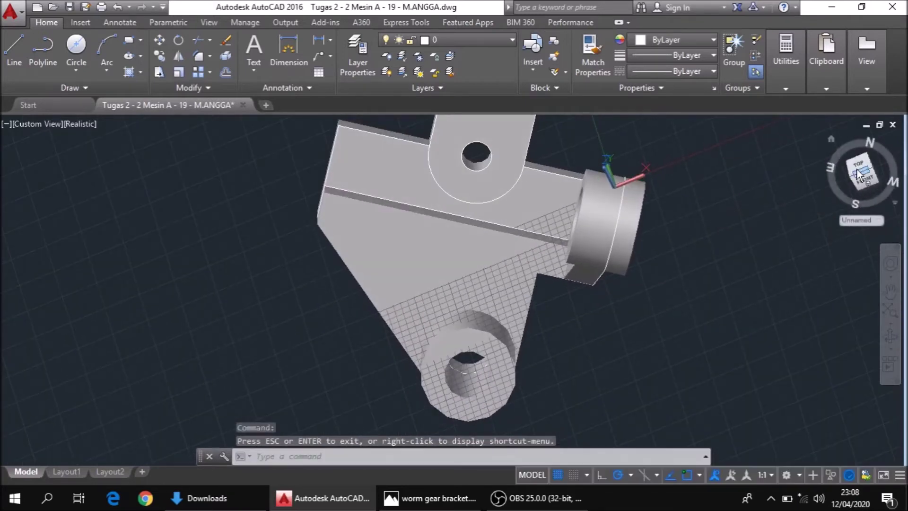
click(859, 171)
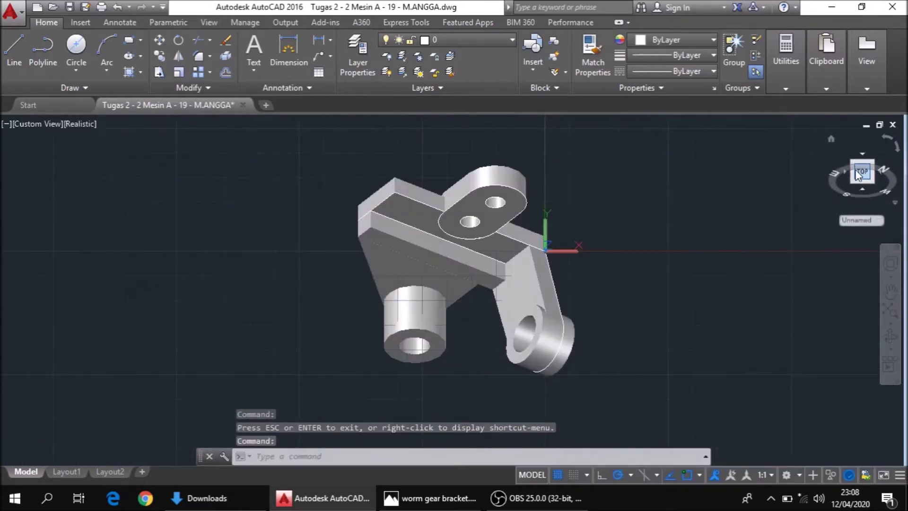
Switch the viewport to the Top preset view, then to Bottom
click(41, 124)
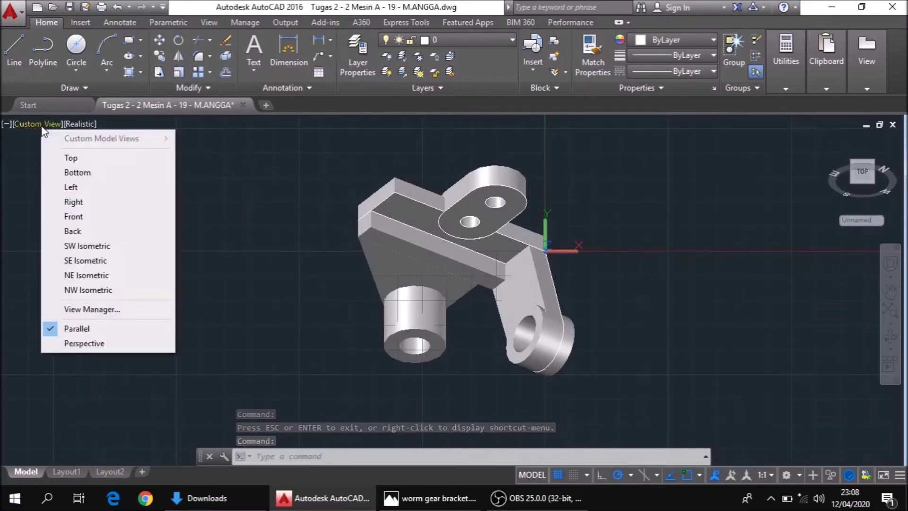
click(67, 157)
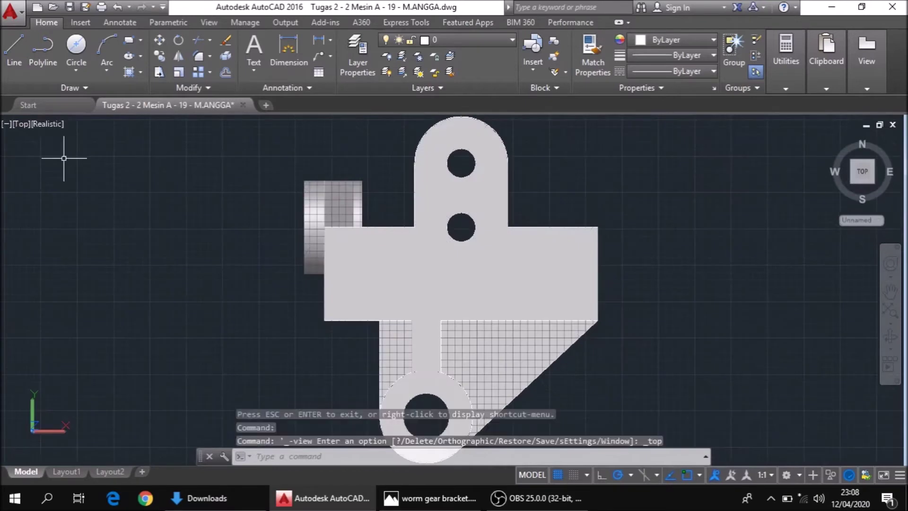
click(22, 125)
click(52, 171)
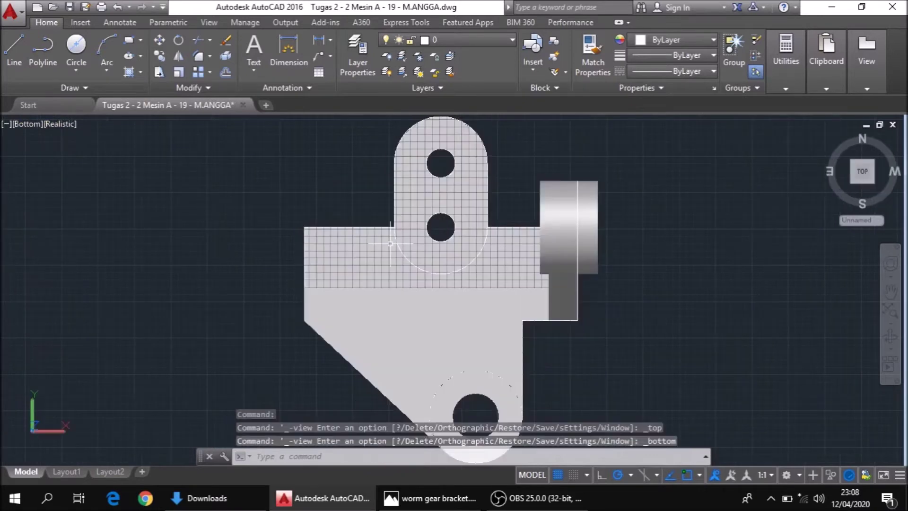
Mirror the right arm and boss across the two hole centres, keeping the original
click(570, 291)
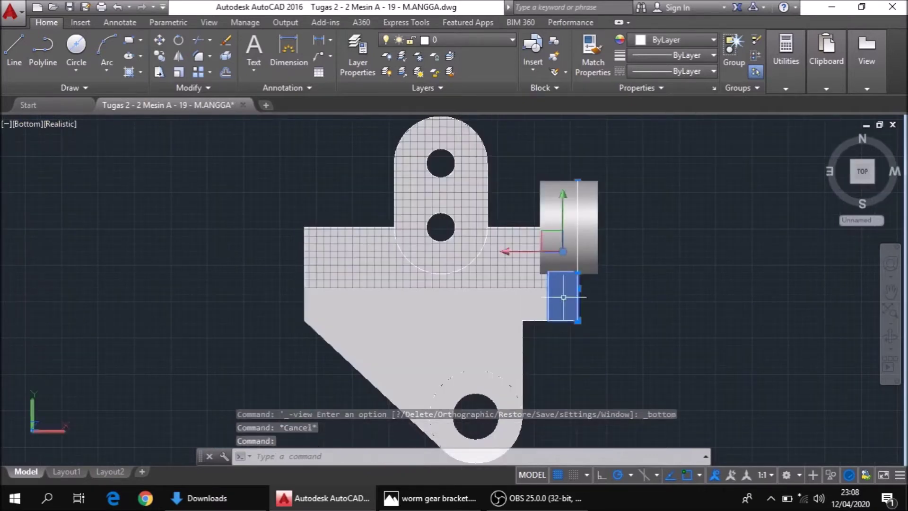
click(578, 261)
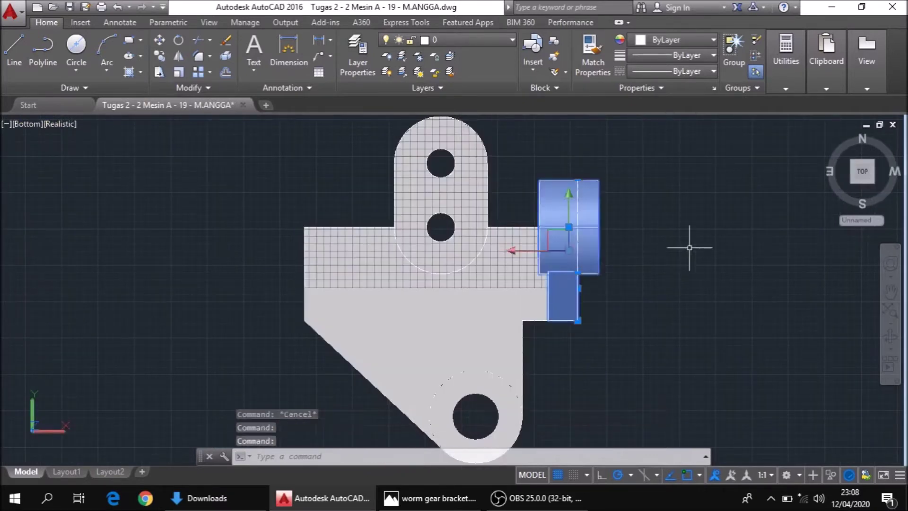
text(mi)
key(Return)
click(438, 163)
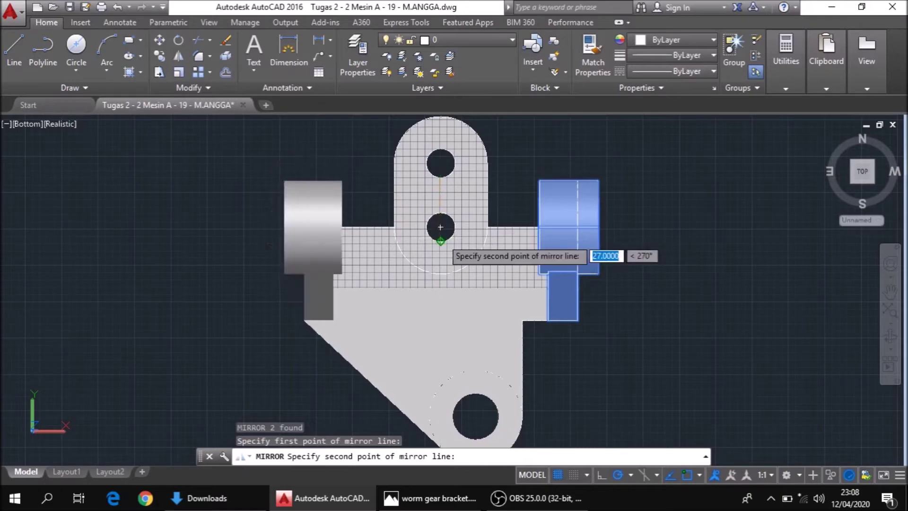
click(440, 227)
key(Return)
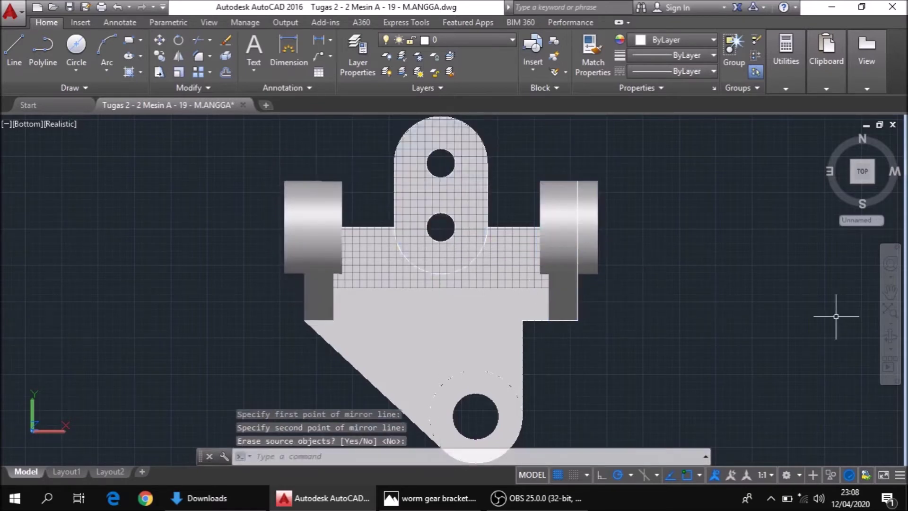
click(891, 340)
mouse_move(637, 284)
mouse_down()
mouse_move(635, 332)
mouse_move(596, 363)
mouse_move(604, 365)
mouse_move(604, 345)
mouse_move(594, 340)
mouse_up()
Union all window-selected bracket pieces into one solid, then check the reference drawing
scroll(593, 340, down, 2)
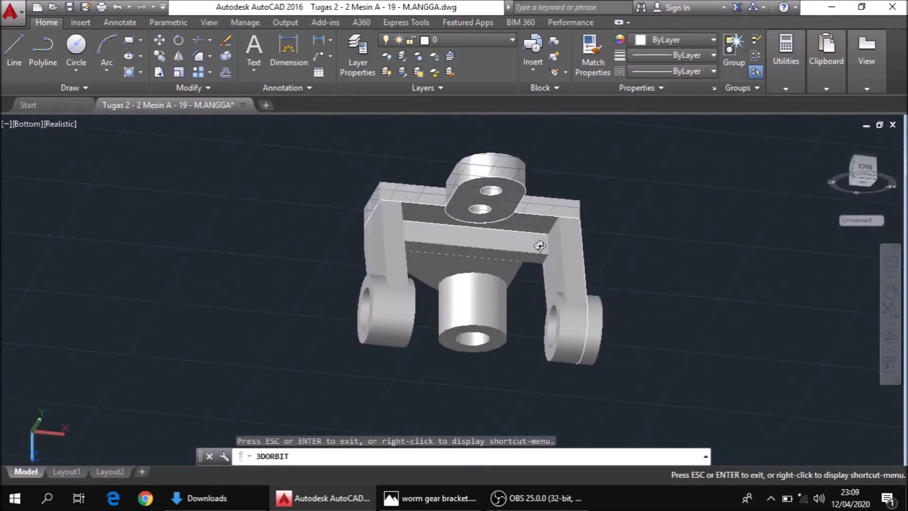
mouse_move(540, 246)
mouse_down()
mouse_move(638, 351)
mouse_move(530, 256)
mouse_move(541, 268)
mouse_move(540, 226)
mouse_up()
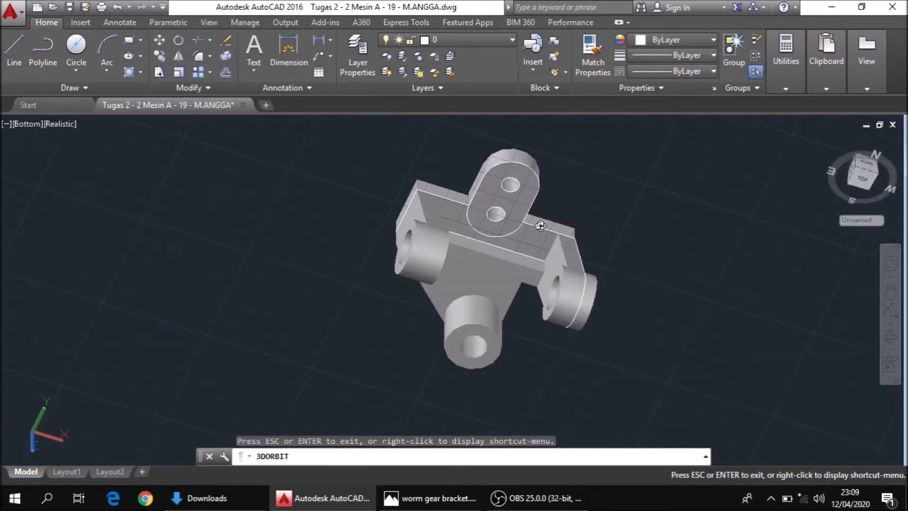
key(Escape)
text(UNI)
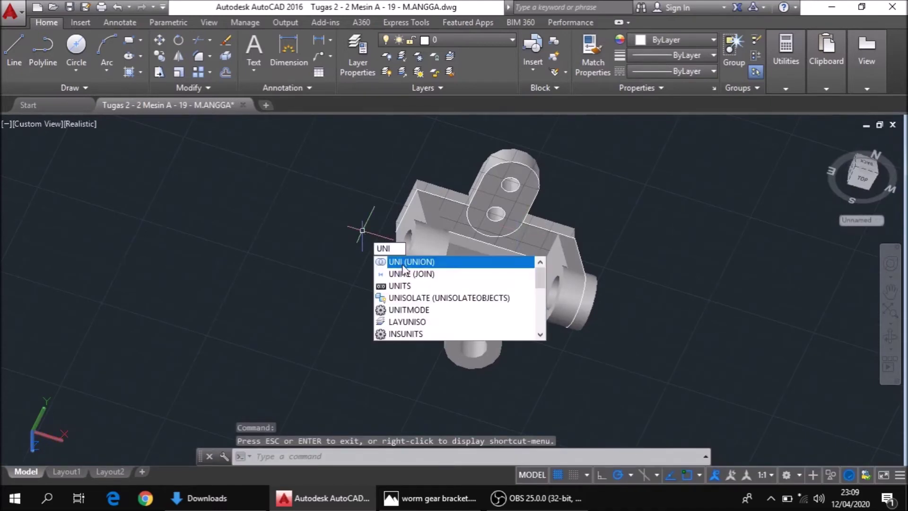
click(402, 263)
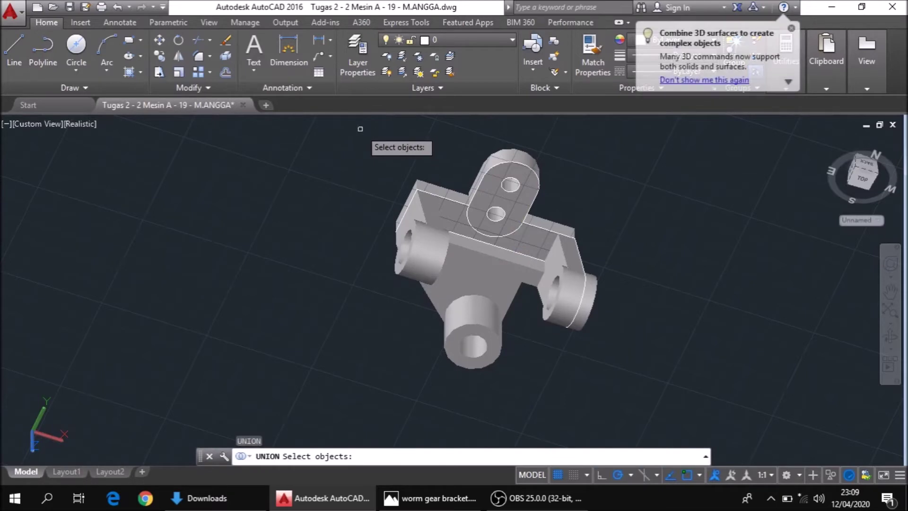
click(357, 124)
click(628, 377)
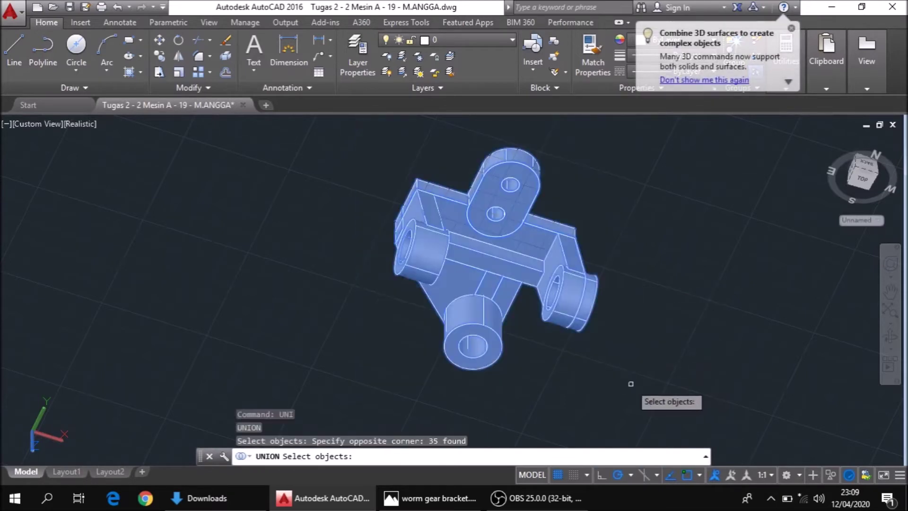
key(Return)
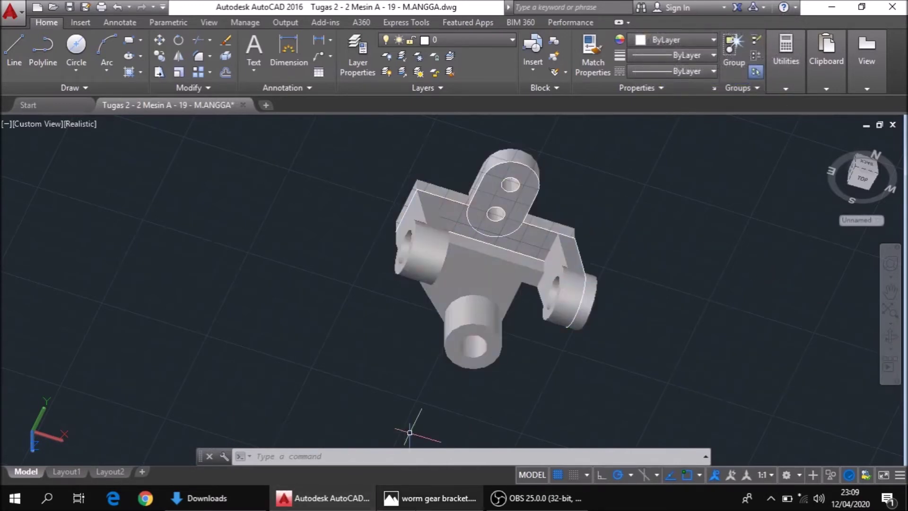
key(alt+Tab)
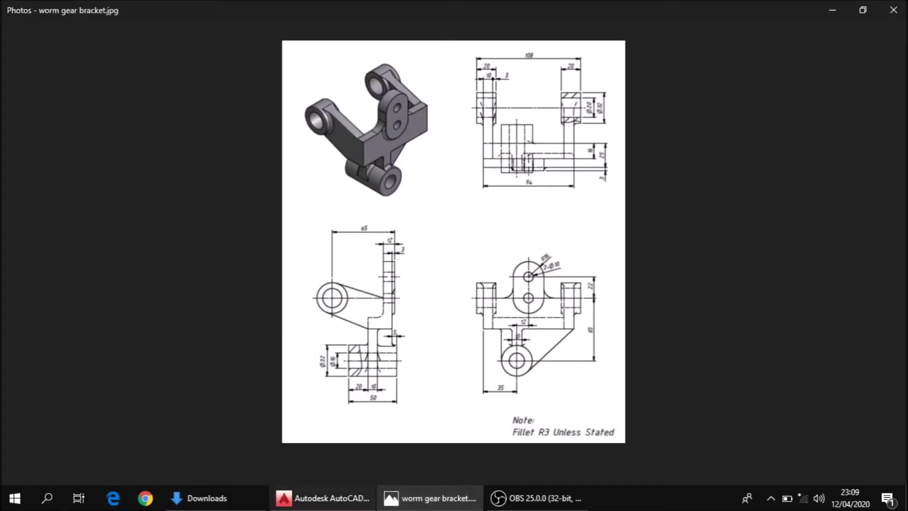
click(320, 500)
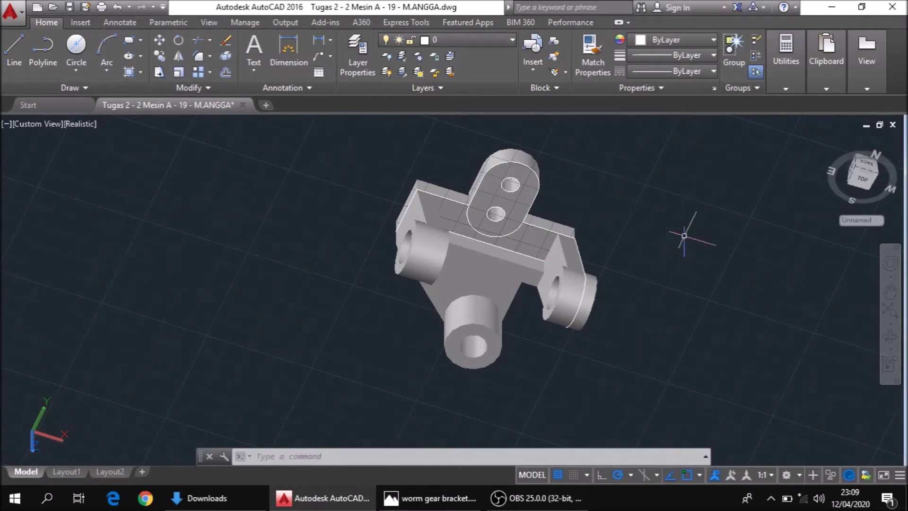
Orbit and zoom the view to show the bracket's underside
click(891, 339)
mouse_move(626, 232)
mouse_down()
mouse_move(588, 361)
mouse_move(565, 377)
mouse_move(506, 287)
mouse_up()
mouse_move(499, 252)
mouse_down()
mouse_move(435, 240)
mouse_move(405, 258)
mouse_move(401, 239)
mouse_up()
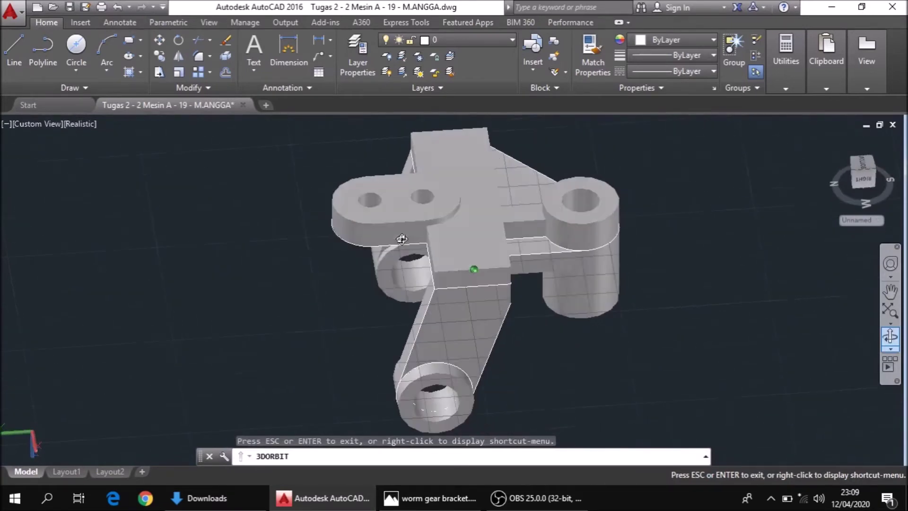
scroll(431, 224, up, 1)
scroll(444, 222, up, 1)
scroll(487, 244, up, 1)
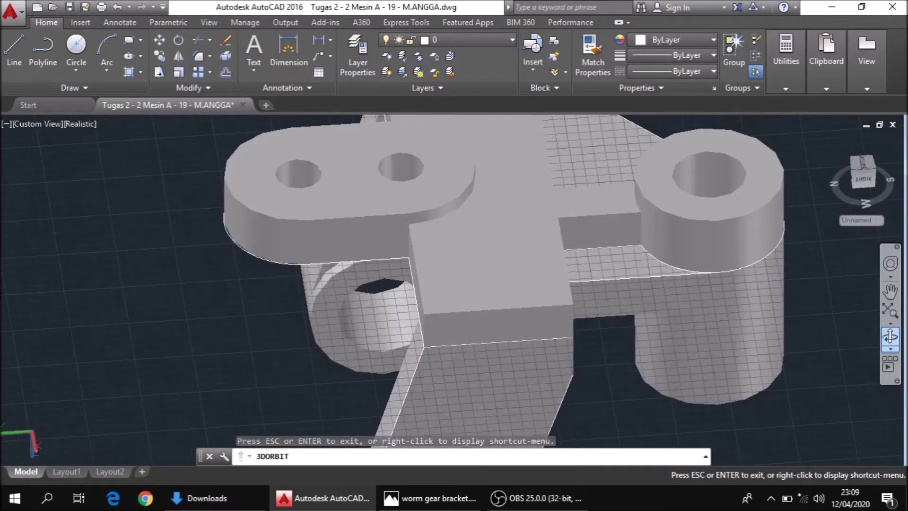
key(Escape)
Fillet the arc edge beside the two-hole plate with radius 3
text(l)
key(Return)
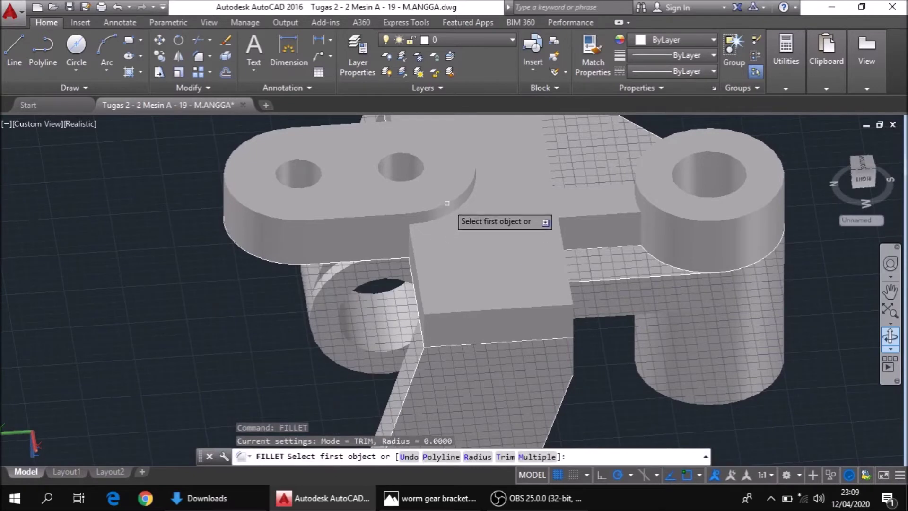
text(r)
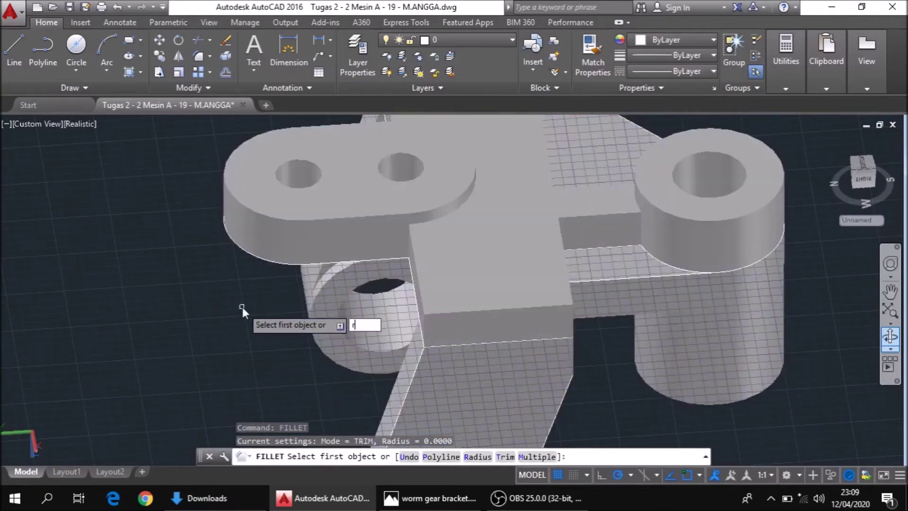
key(Return)
text(3)
key(Return)
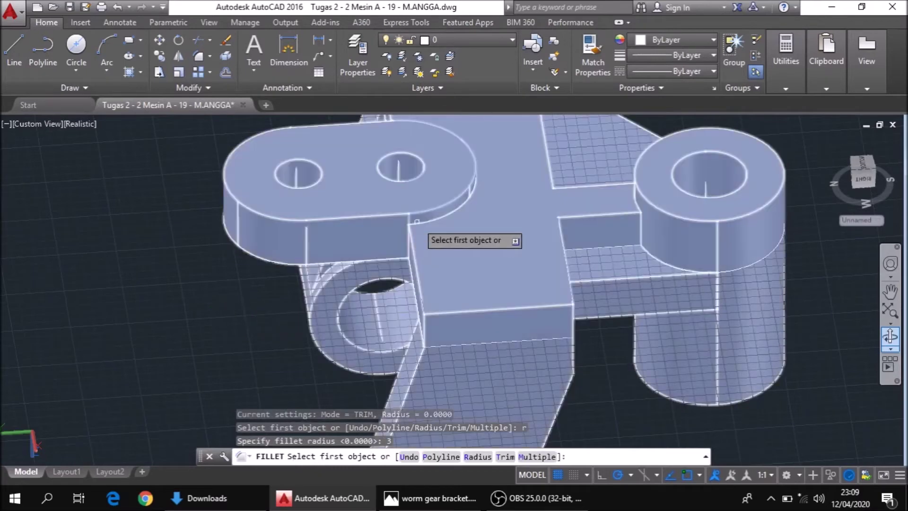
click(417, 221)
key(Return)
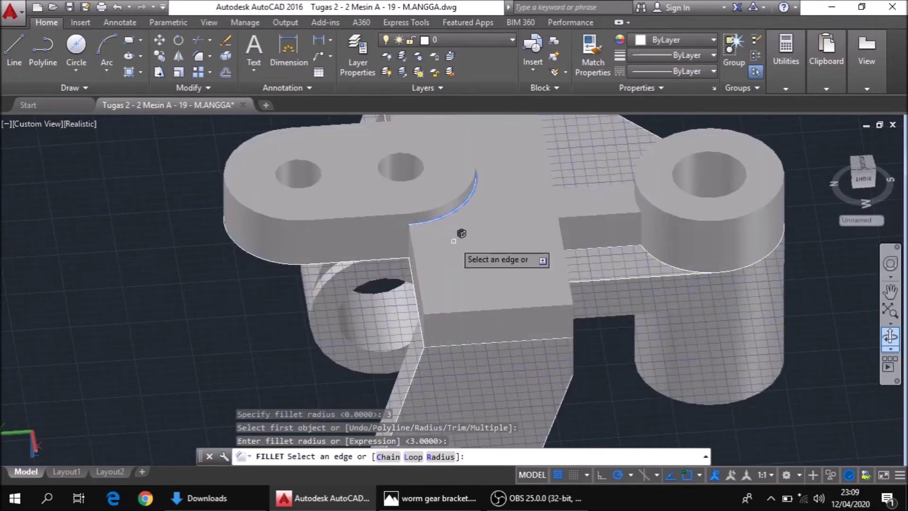
click(454, 241)
key(Return)
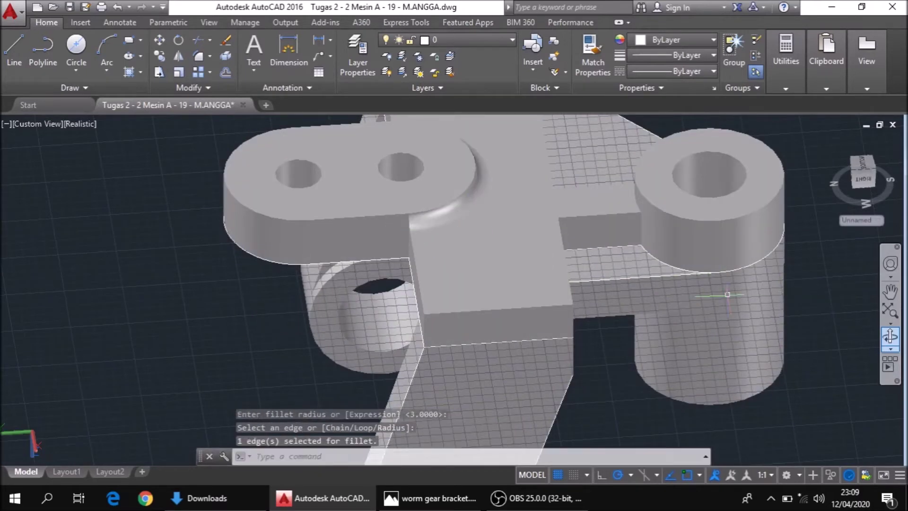
click(662, 296)
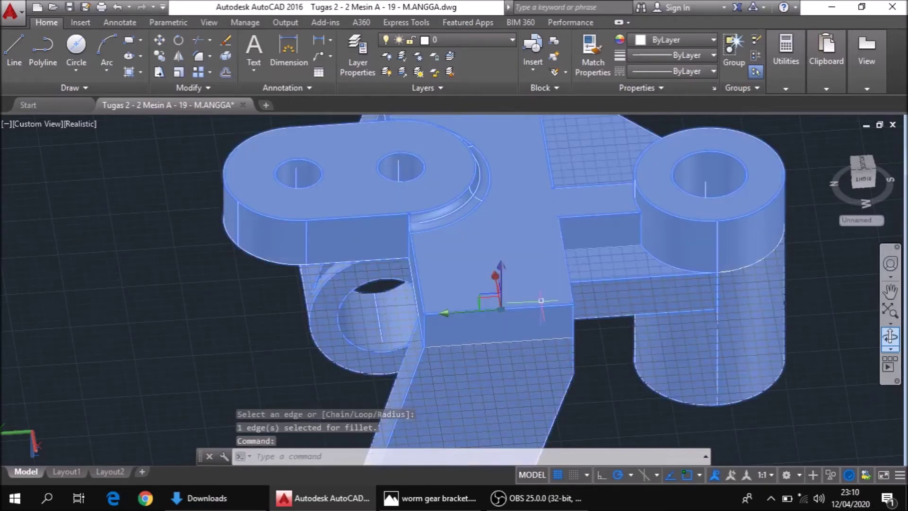
key(Escape)
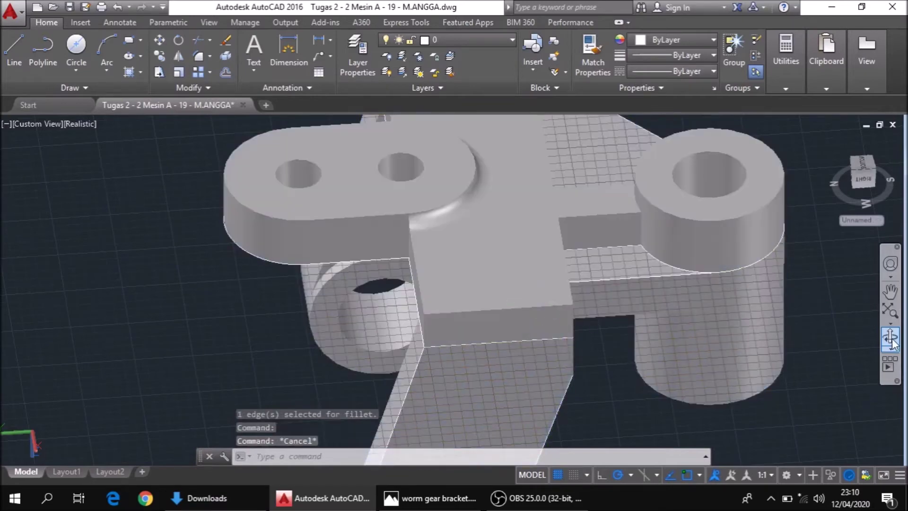
Orbit the model to inspect the lower arms
click(892, 338)
mouse_move(462, 325)
mouse_down()
mouse_move(480, 239)
mouse_move(502, 276)
mouse_up()
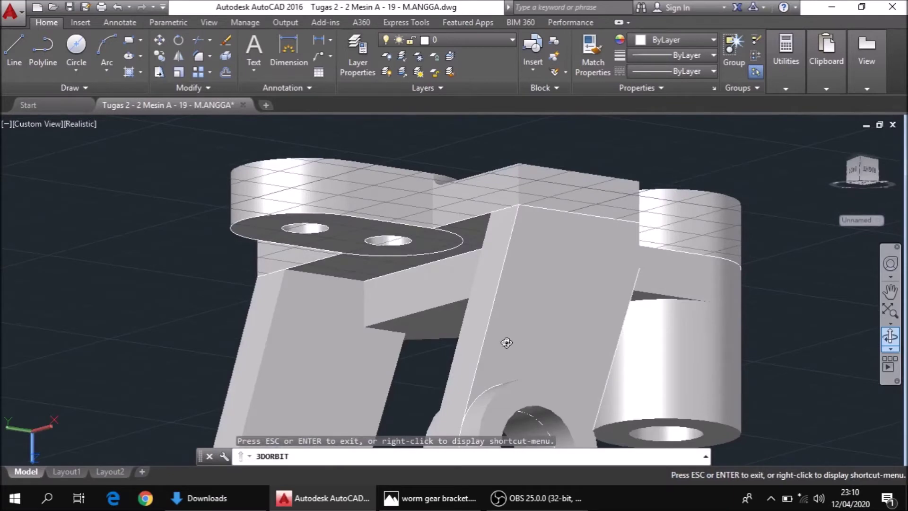
middle_drag(472, 396, 481, 284)
key(Escape)
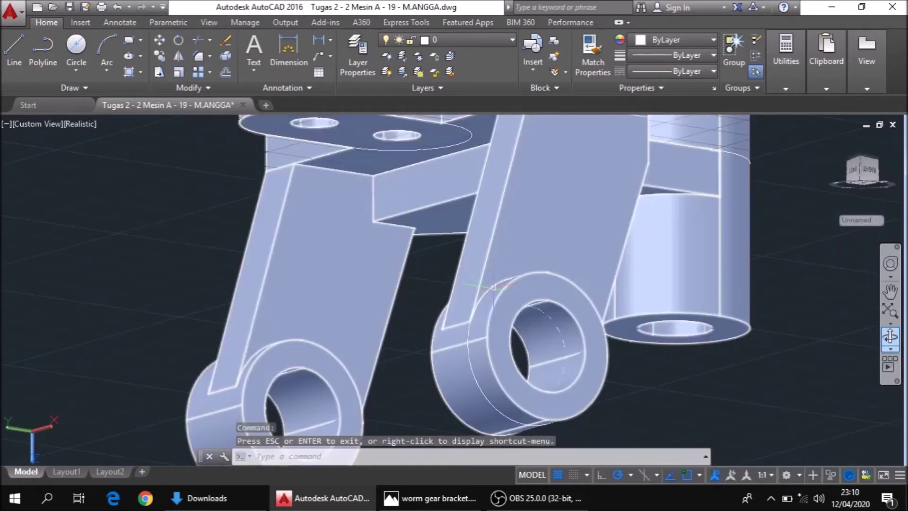
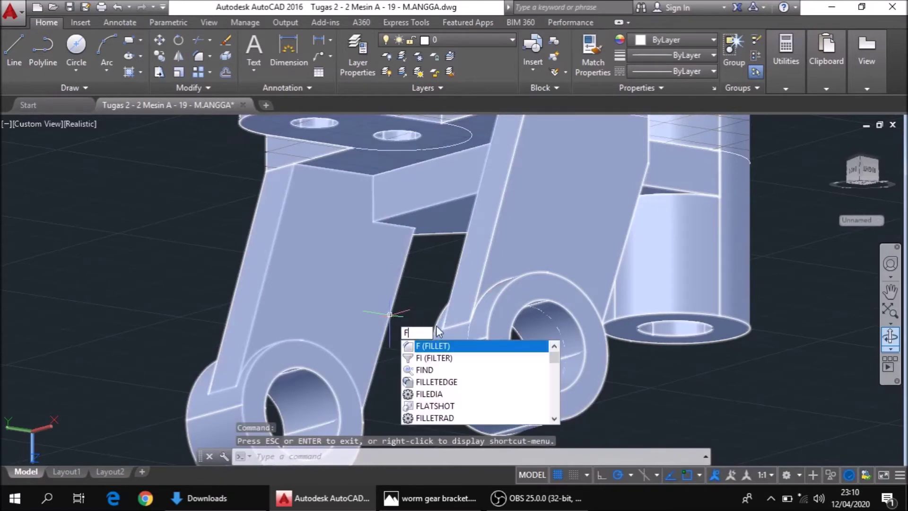
Fillet the arm-to-lug edge with the default radius of 3
click(441, 345)
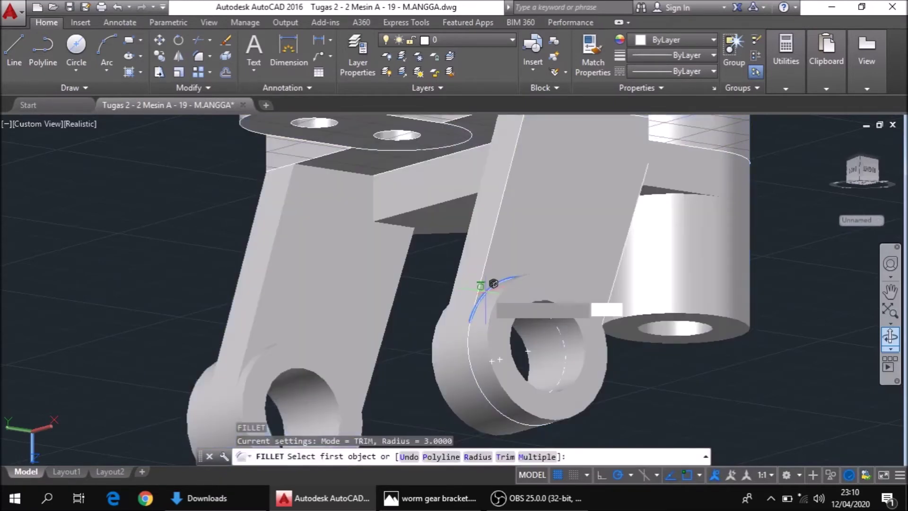
click(490, 283)
key(Return)
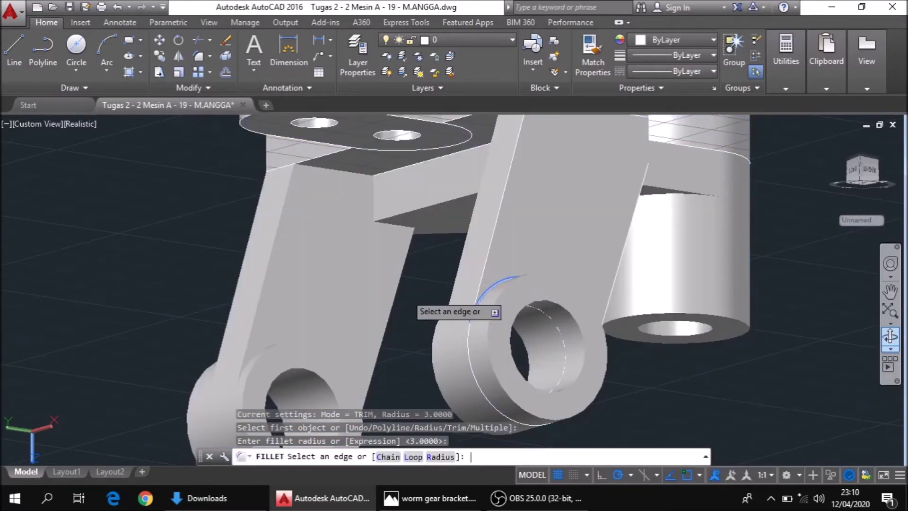
key(Return)
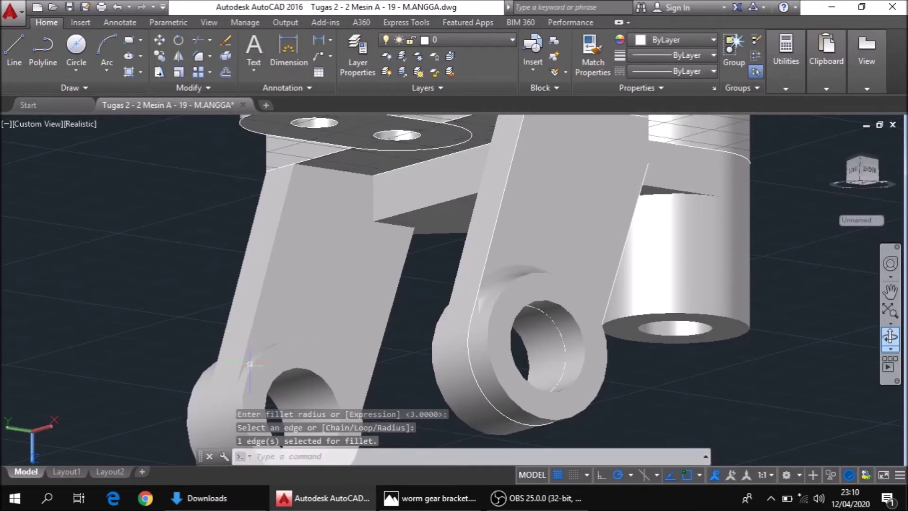
scroll(268, 283, up, 2)
scroll(272, 284, up, 2)
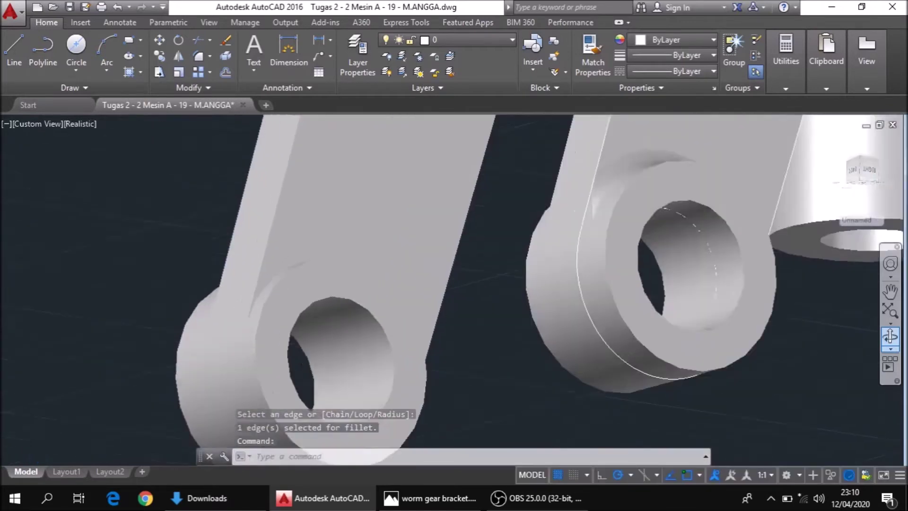
scroll(265, 303, up, 1)
scroll(265, 305, up, 1)
Fillet the left lug's curved edge at radius 3 and orbit to inspect it
text(f)
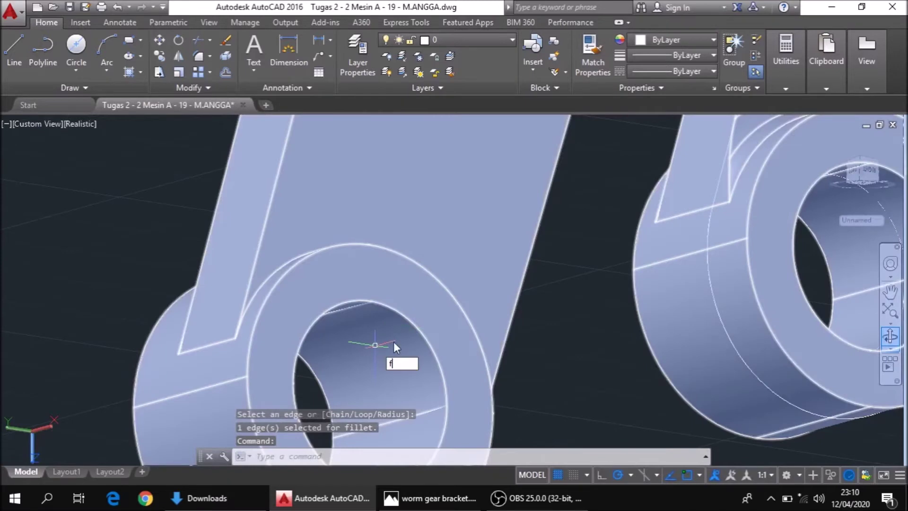
key(Return)
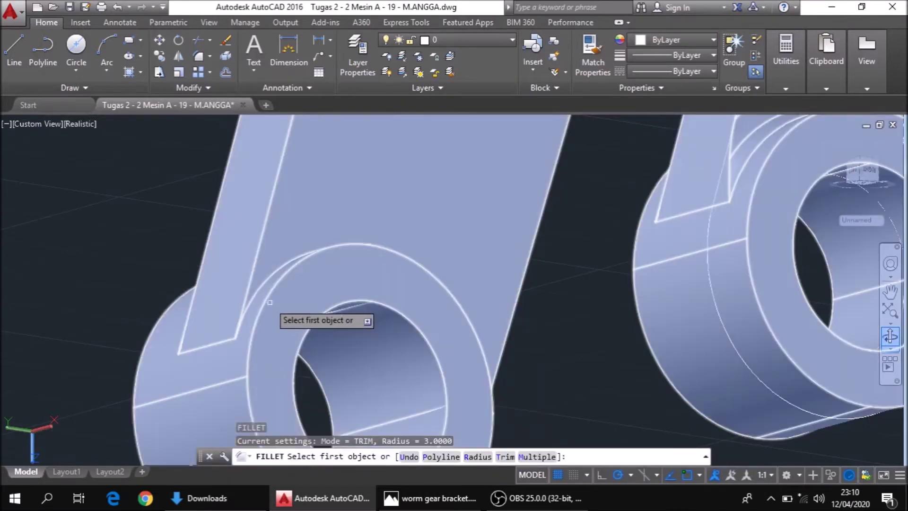
click(258, 298)
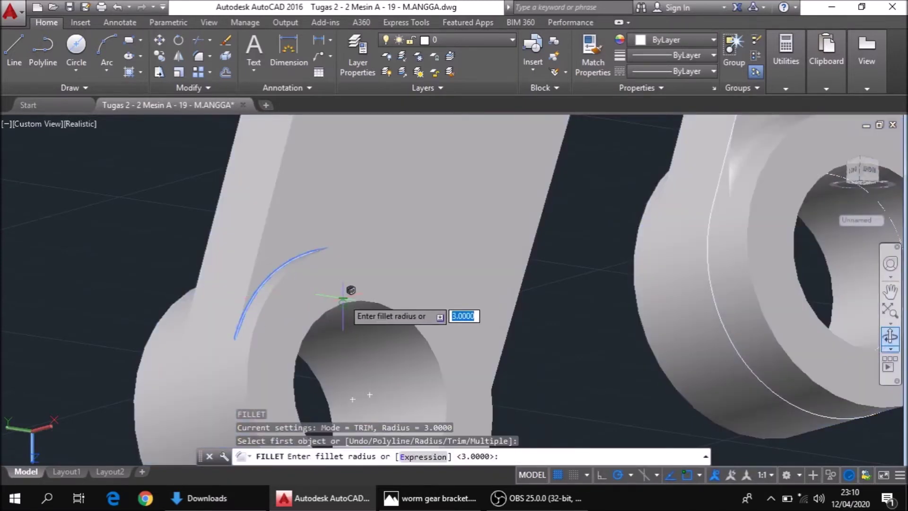
key(Return)
key(Return)
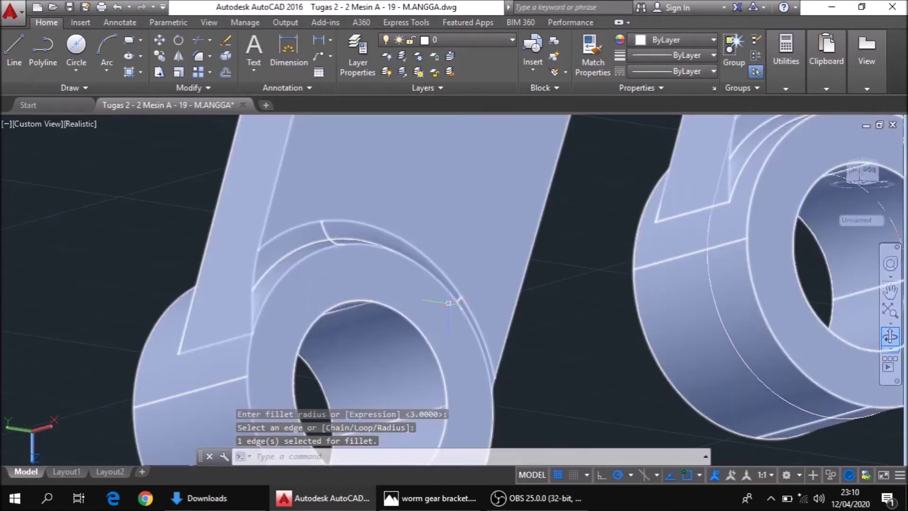
scroll(659, 314, down, 5)
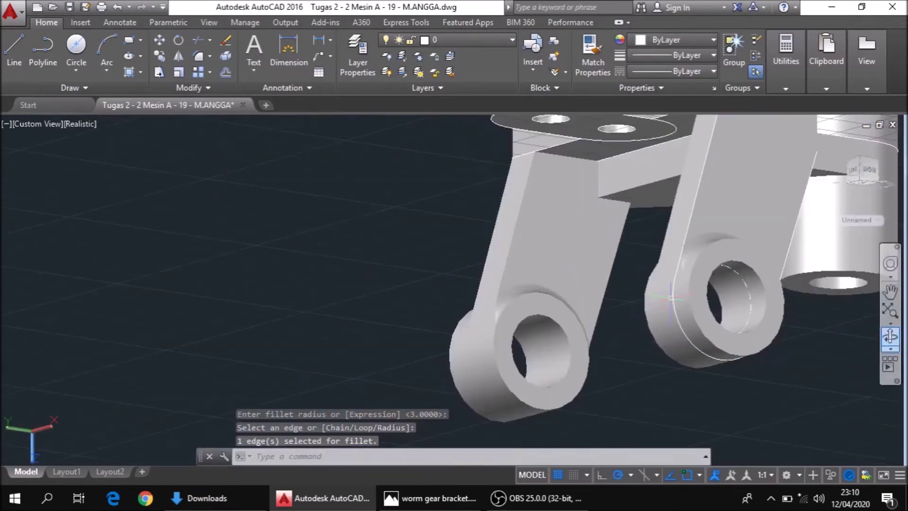
click(891, 336)
mouse_move(618, 319)
mouse_down()
mouse_move(703, 310)
mouse_move(719, 297)
mouse_move(749, 314)
mouse_move(760, 309)
mouse_move(582, 296)
mouse_up()
Cancel a stray fillet attempt and close the Object Selection Filters dialog
key(Escape)
text(F)
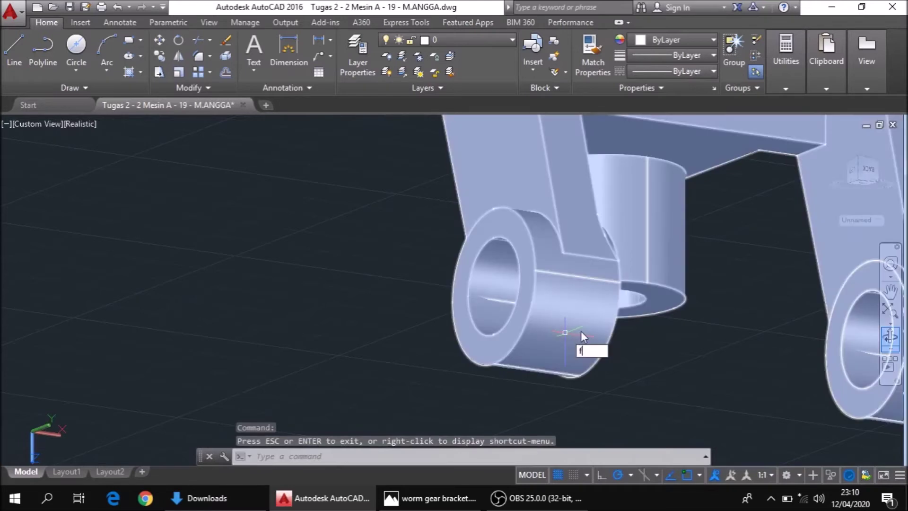
key(Return)
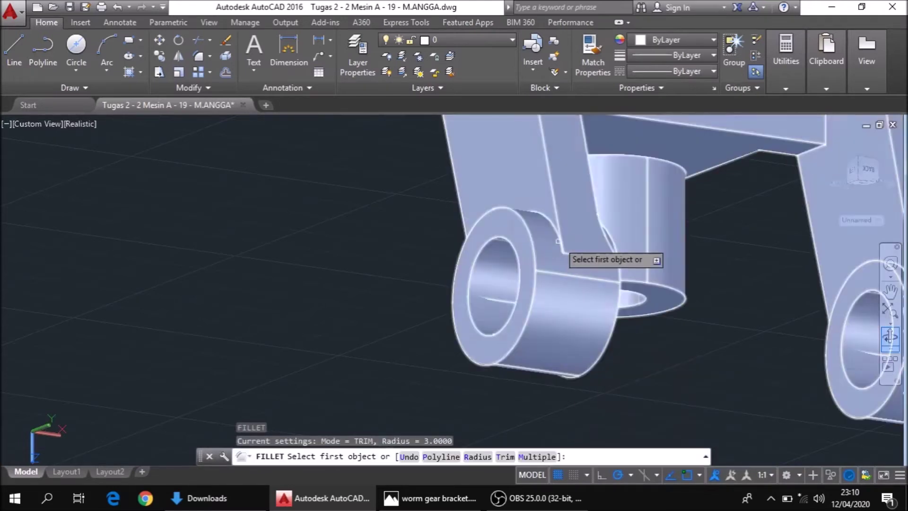
click(559, 239)
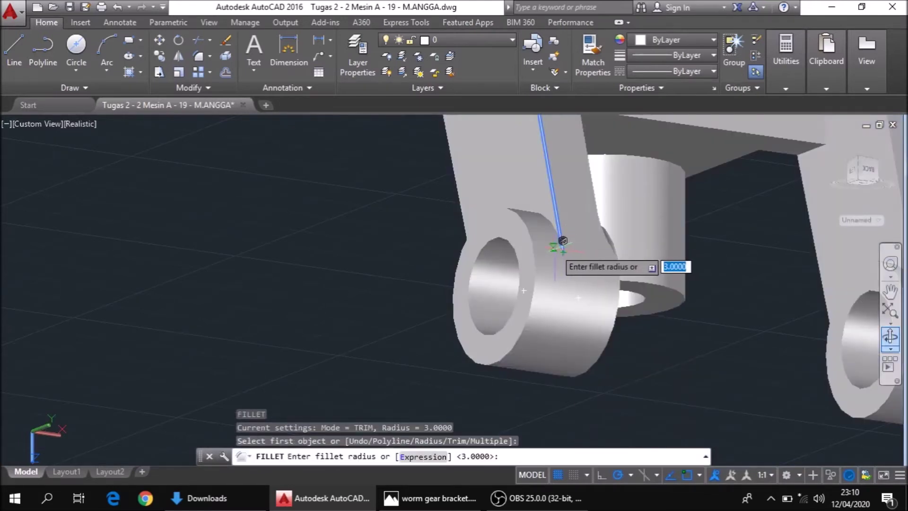
key(Escape)
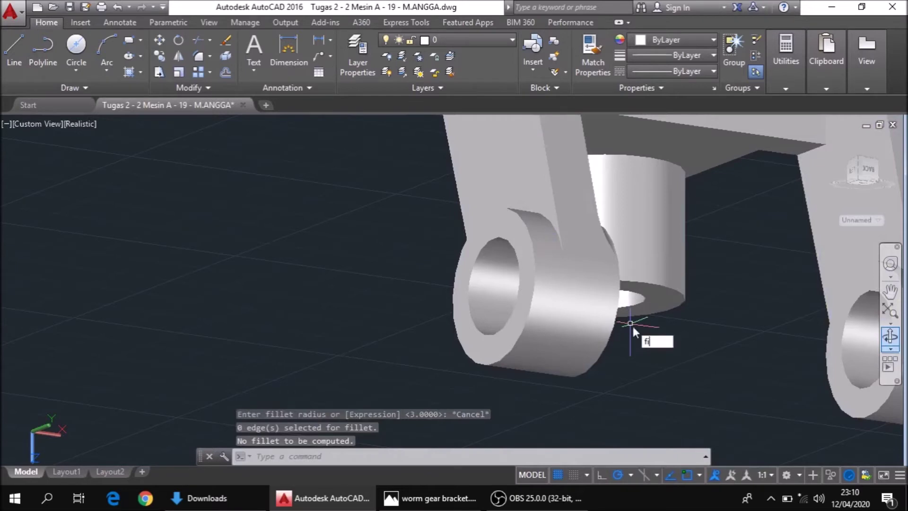
click(660, 354)
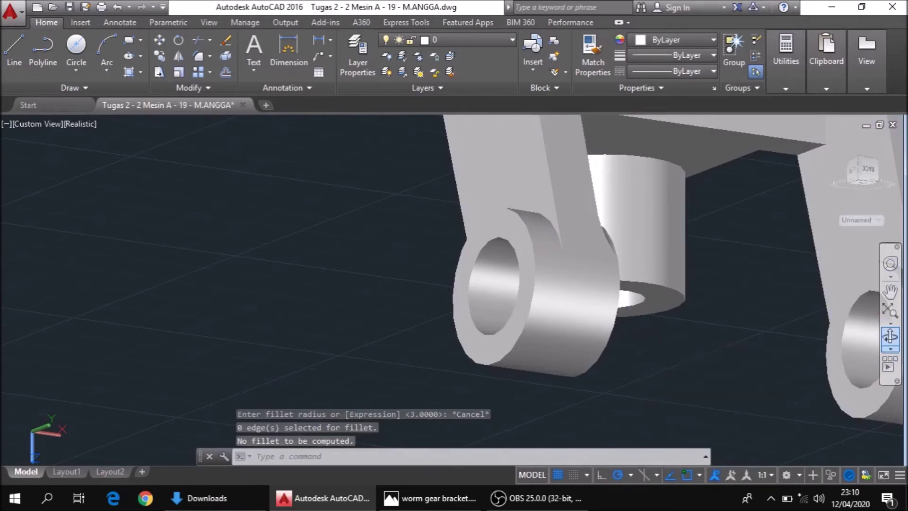
key(Return)
click(609, 130)
text(F)
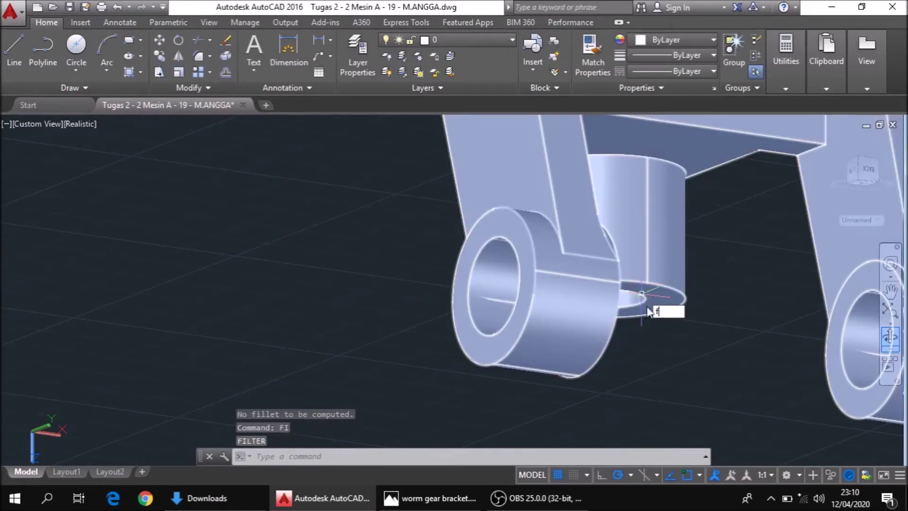
Round the lug's junction edge with a radius-3 fillet
click(672, 325)
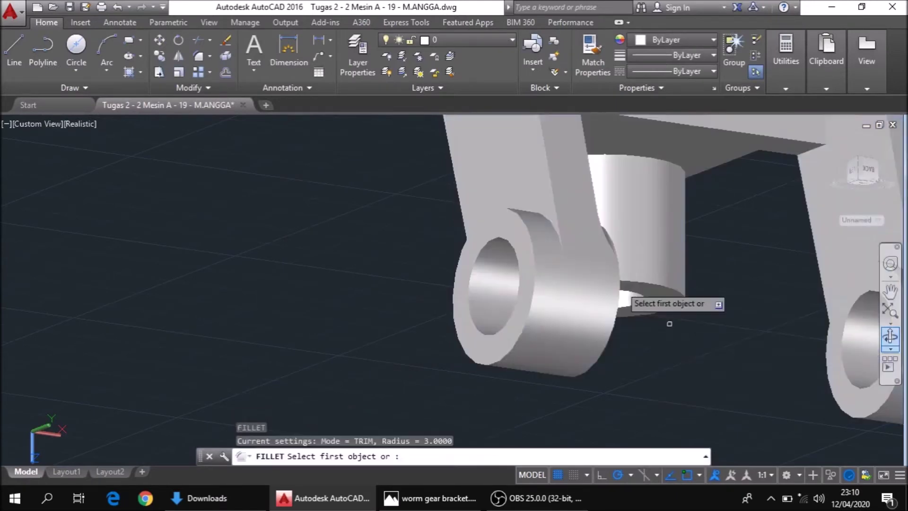
click(558, 228)
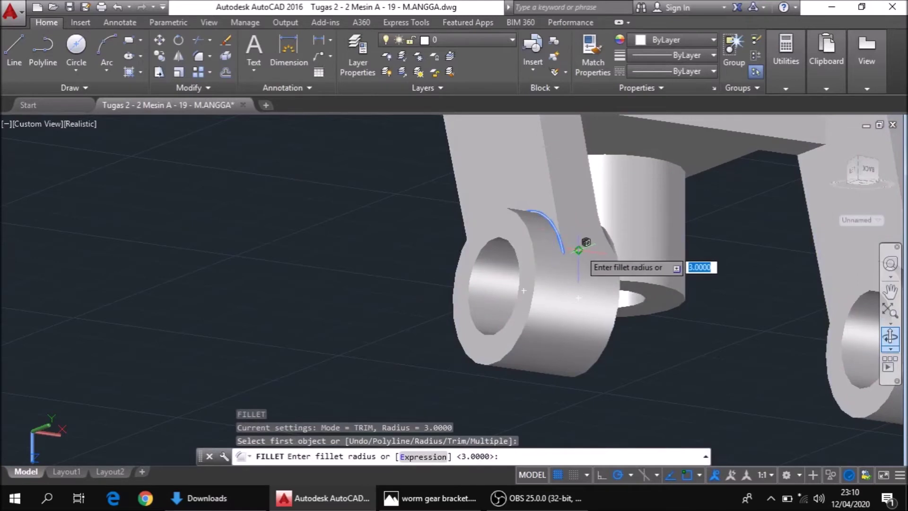
key(Return)
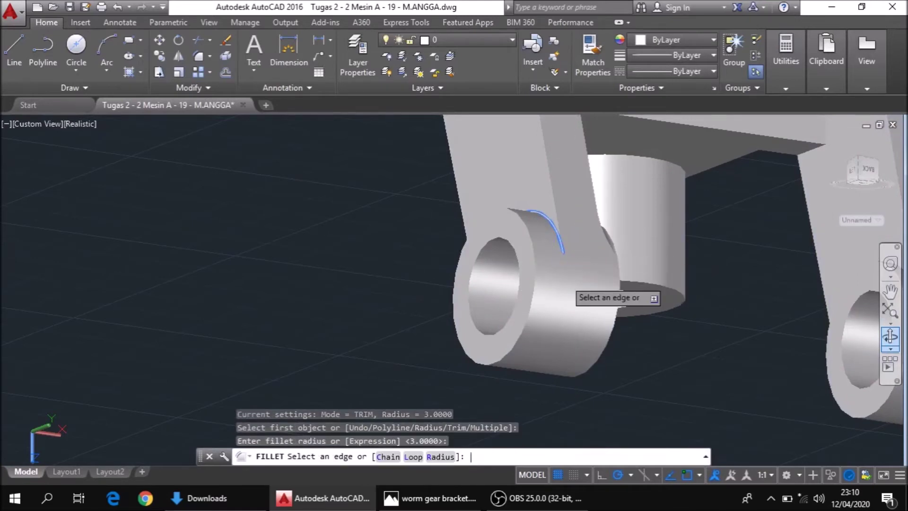
key(Return)
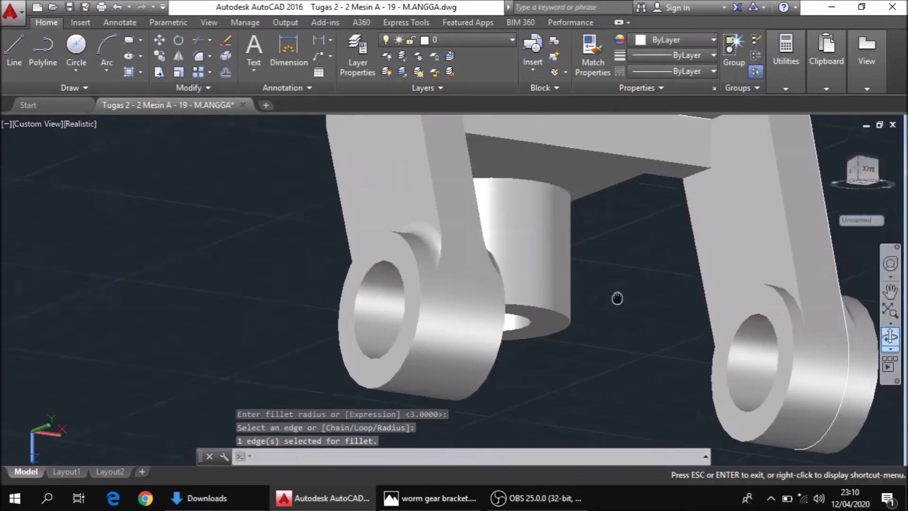
middle_drag(752, 268, 598, 304)
Fillet the right lug's curved junction edge at radius 3
text(F)
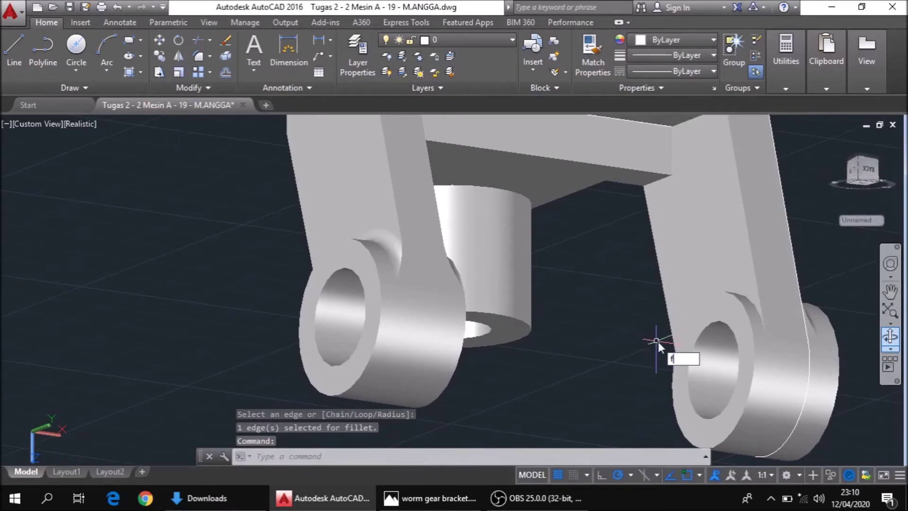
key(Return)
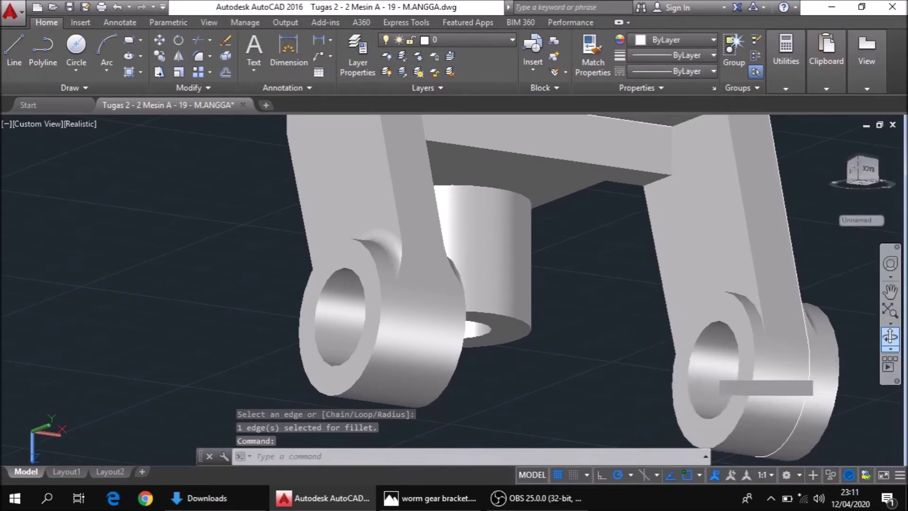
click(804, 329)
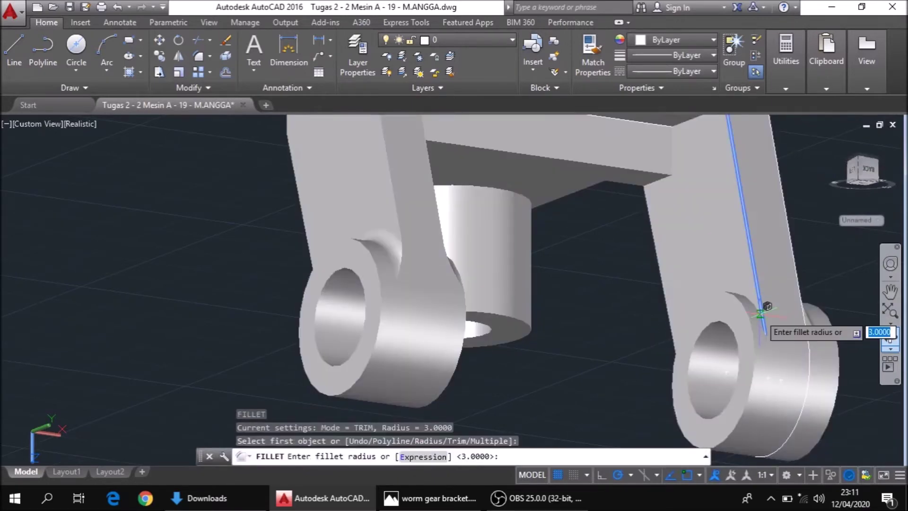
key(Escape)
text(F)
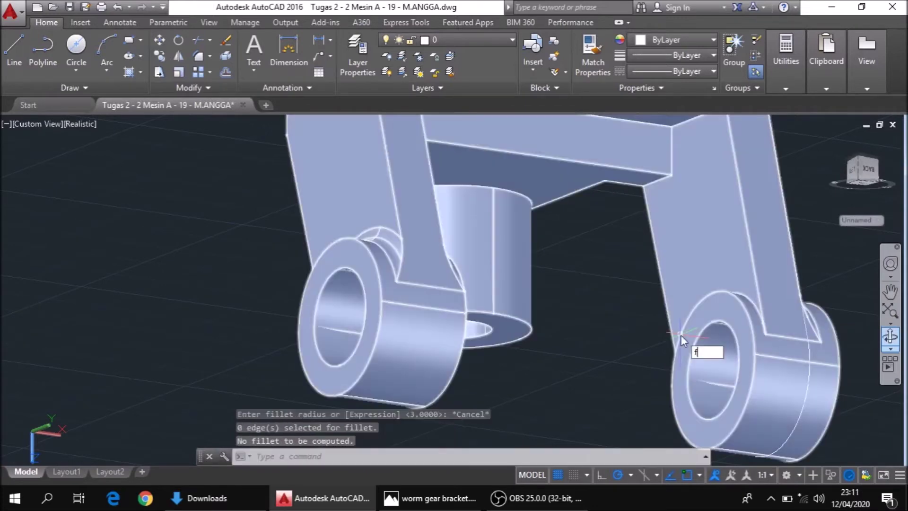
text(I)
click(715, 378)
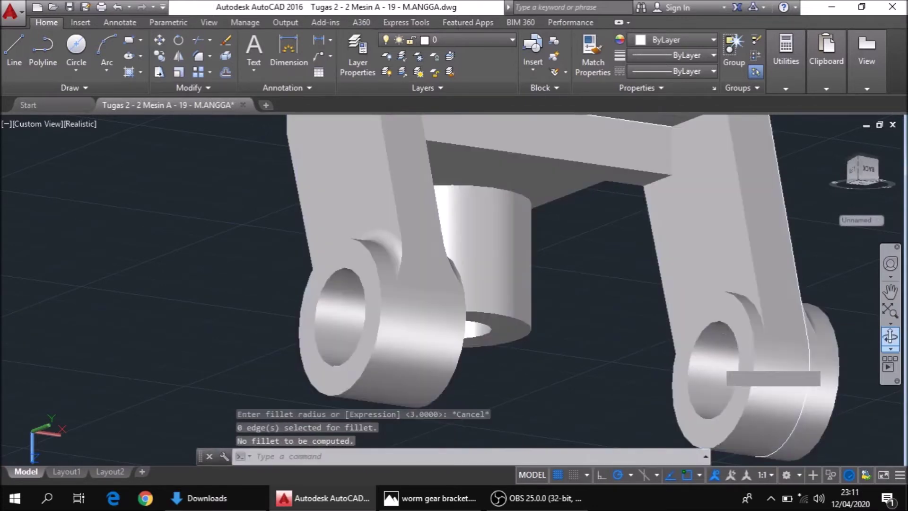
click(758, 314)
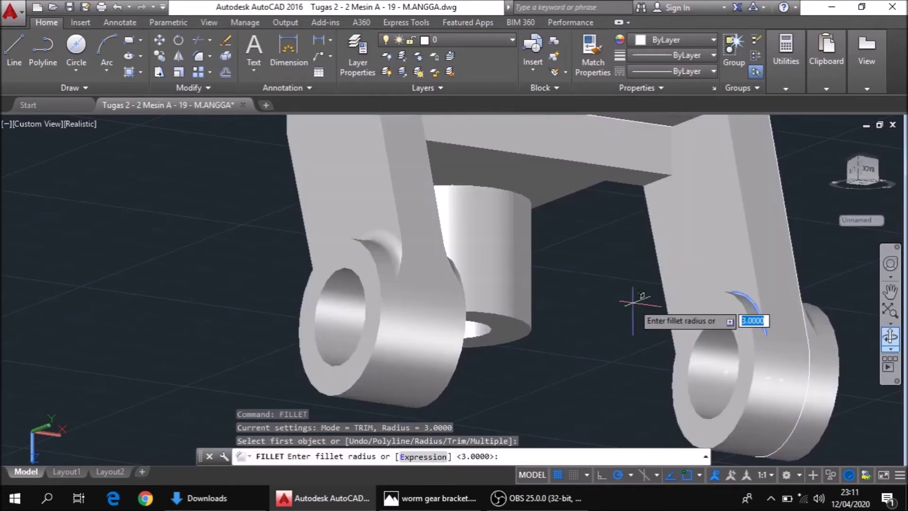
key(Return)
key(Return)
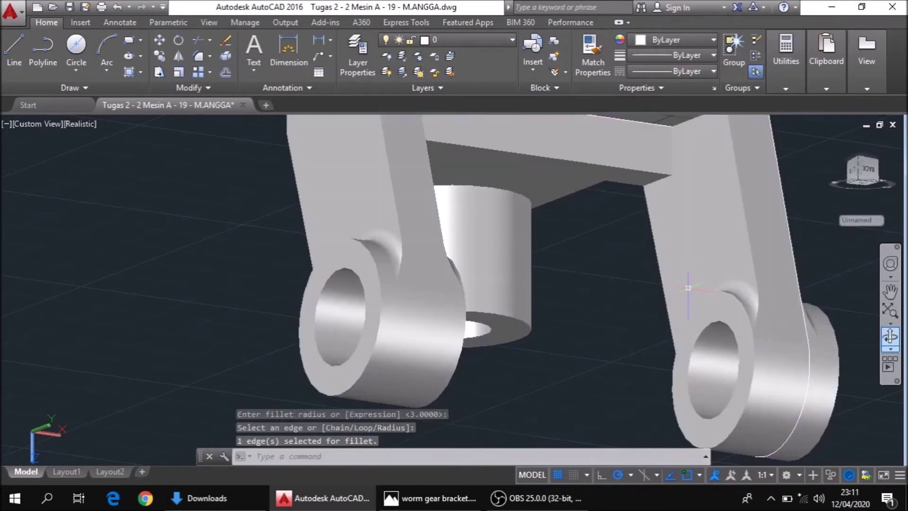
scroll(692, 287, down, 3)
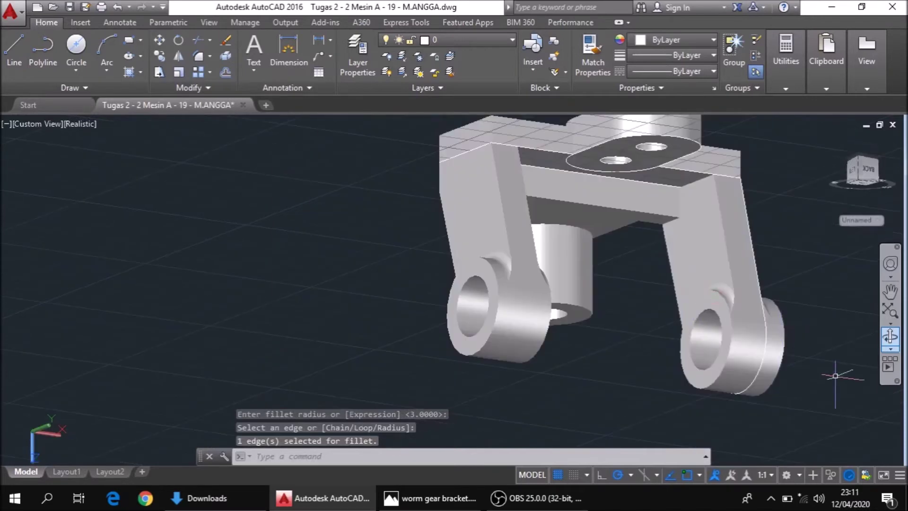
Orbit the bracket to a top view and zoom toward the plate-boss corner
click(891, 337)
mouse_move(879, 345)
mouse_down()
mouse_move(750, 360)
mouse_move(752, 339)
mouse_move(750, 361)
mouse_move(697, 428)
mouse_move(699, 370)
mouse_up()
drag(723, 251, 618, 199)
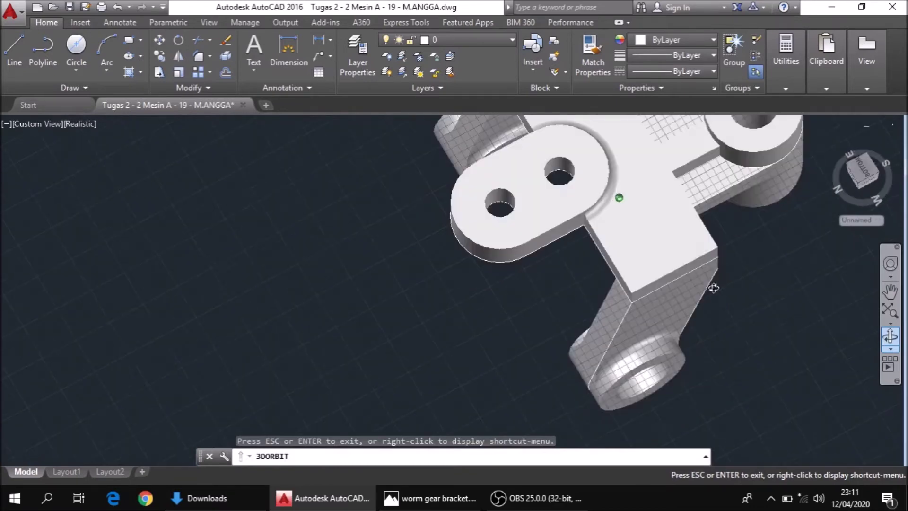
scroll(662, 208, up, 1)
scroll(713, 223, up, 1)
scroll(700, 198, up, 1)
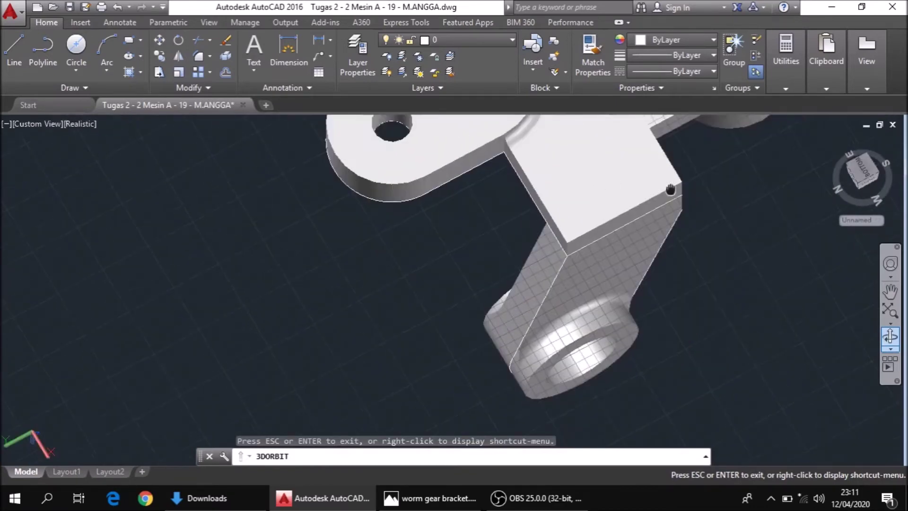
middle_drag(688, 175, 793, 289)
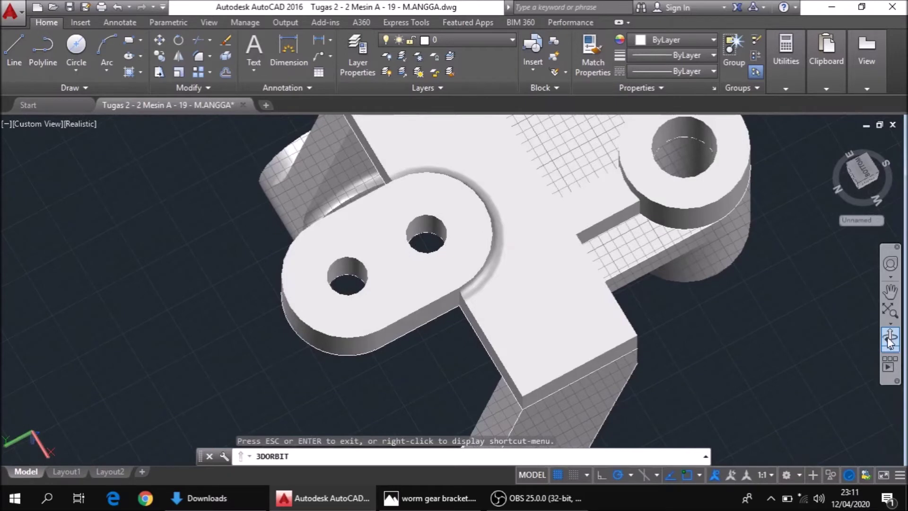
Zoom closer into the corner beside the right-hand boss and exit orbit
drag(719, 273, 708, 236)
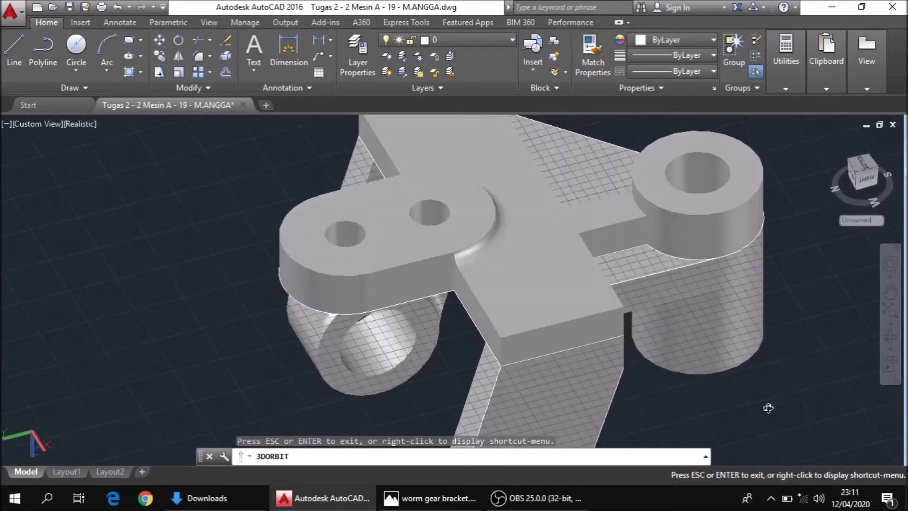
click(789, 486)
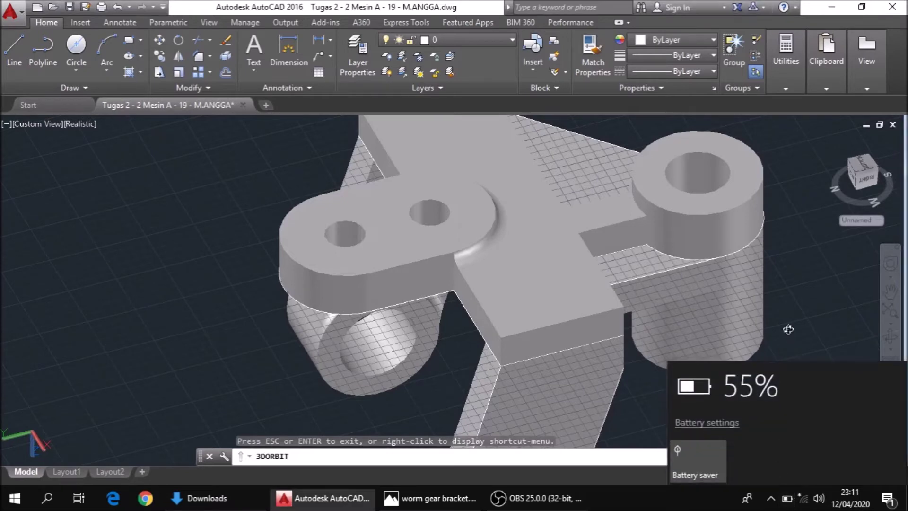
click(756, 330)
scroll(656, 241, up, 2)
scroll(653, 239, up, 2)
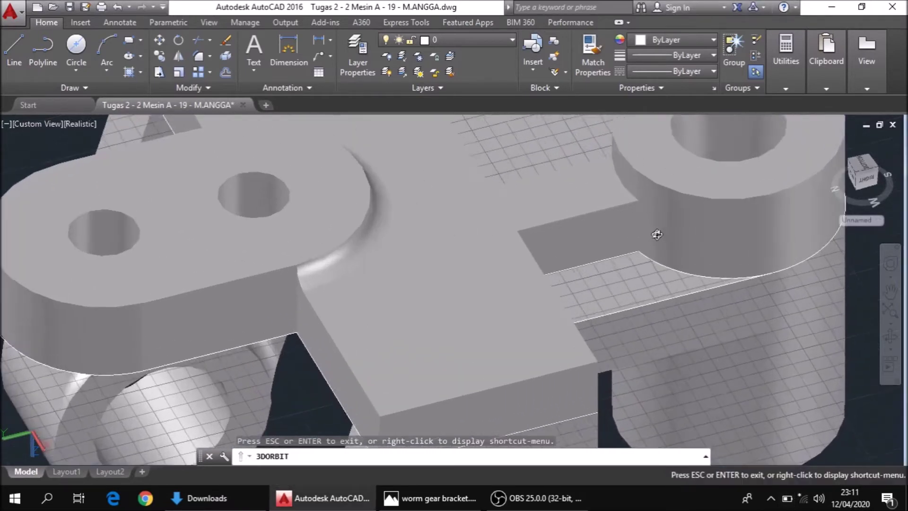
scroll(648, 235, up, 2)
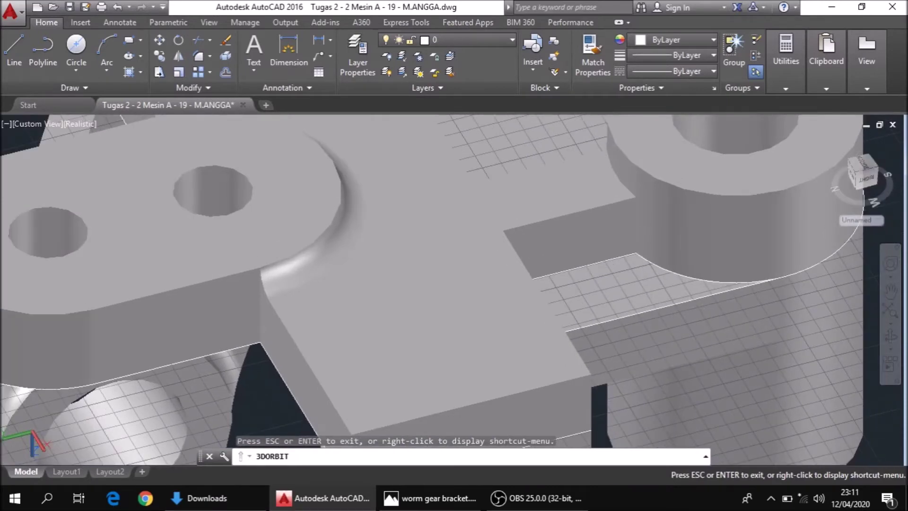
key(Escape)
Set fillet radius to 2 and round two plate-to-boss edges beside the boss
text(FI)
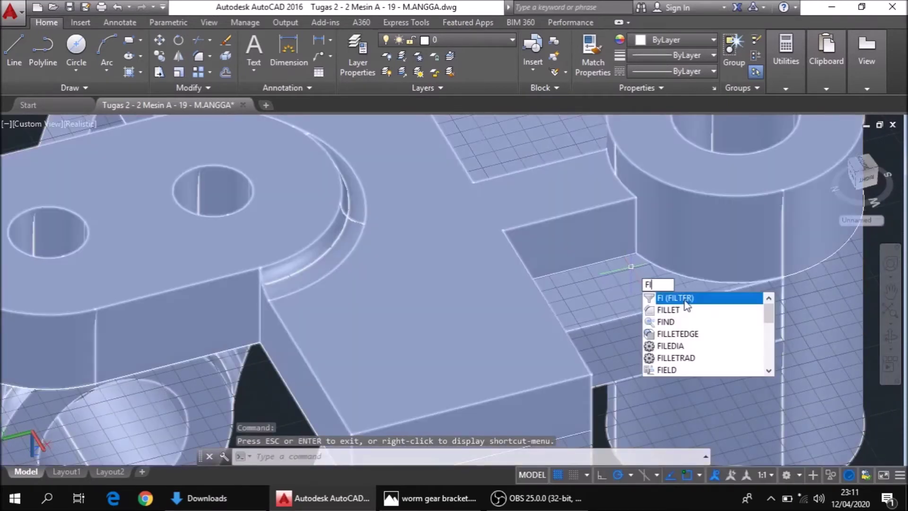
click(685, 310)
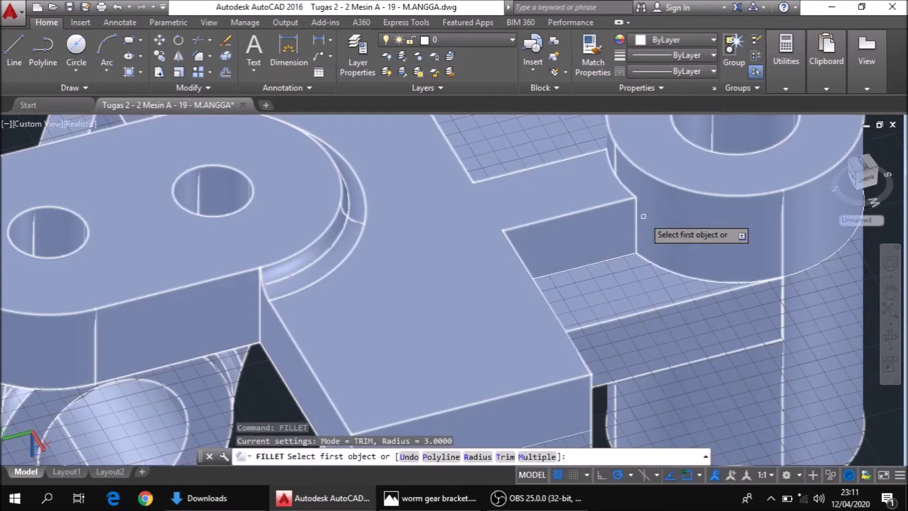
text(r)
key(Return)
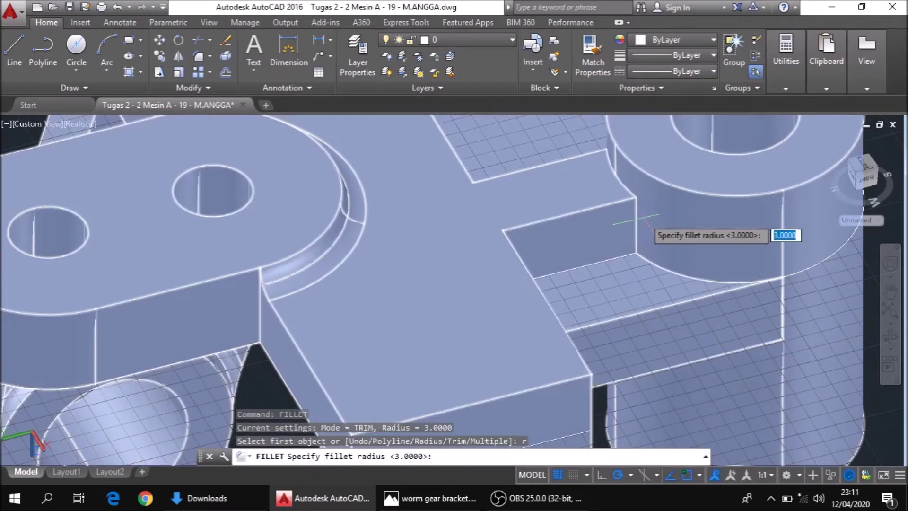
text(2)
key(Return)
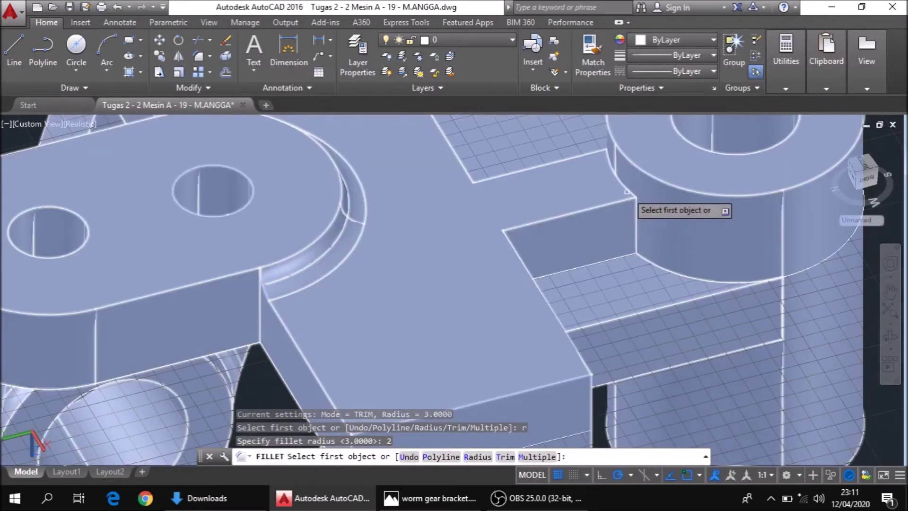
click(626, 192)
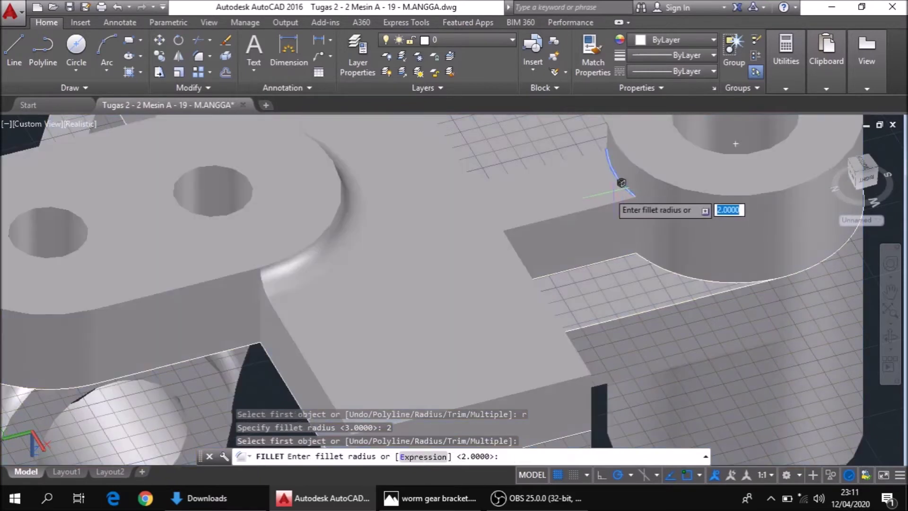
key(Return)
key(Return)
text(F)
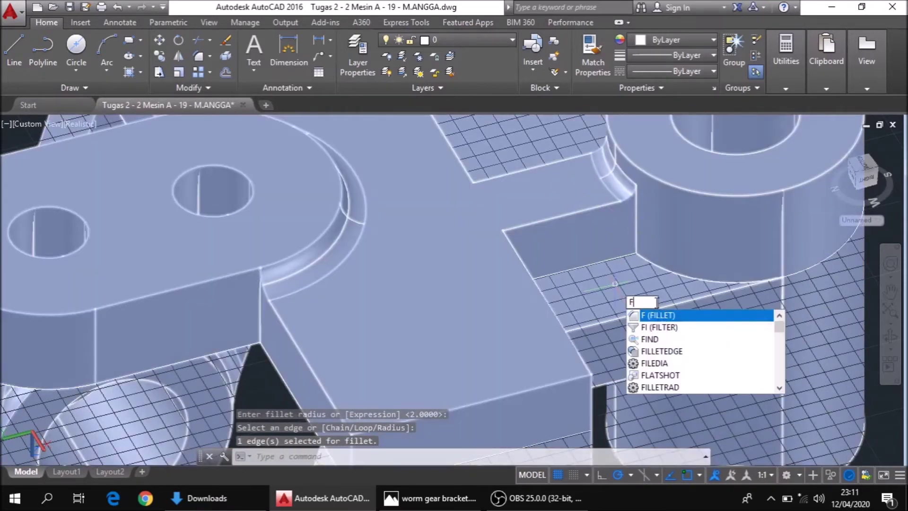
click(661, 314)
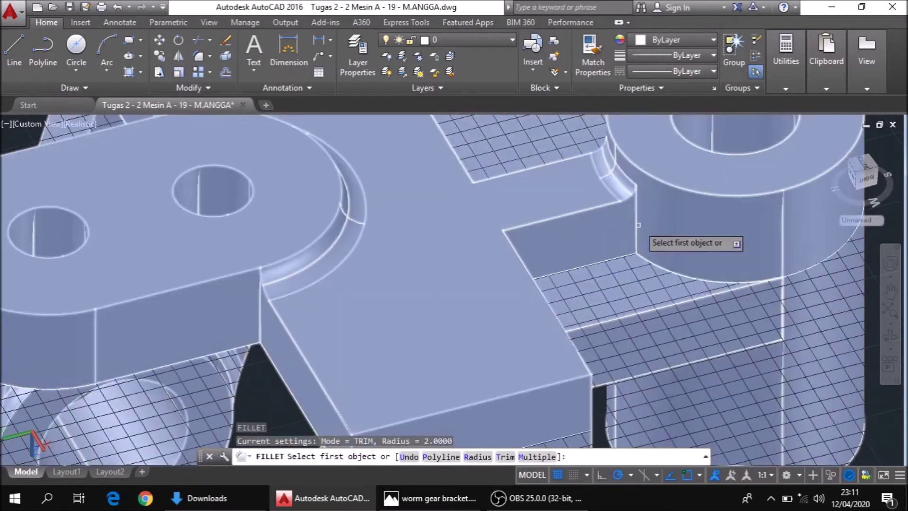
click(637, 224)
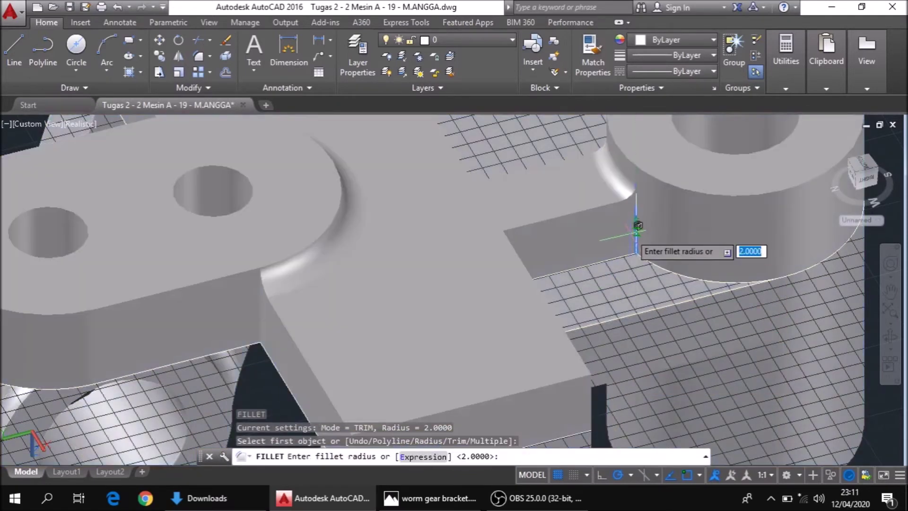
key(Return)
key(Return)
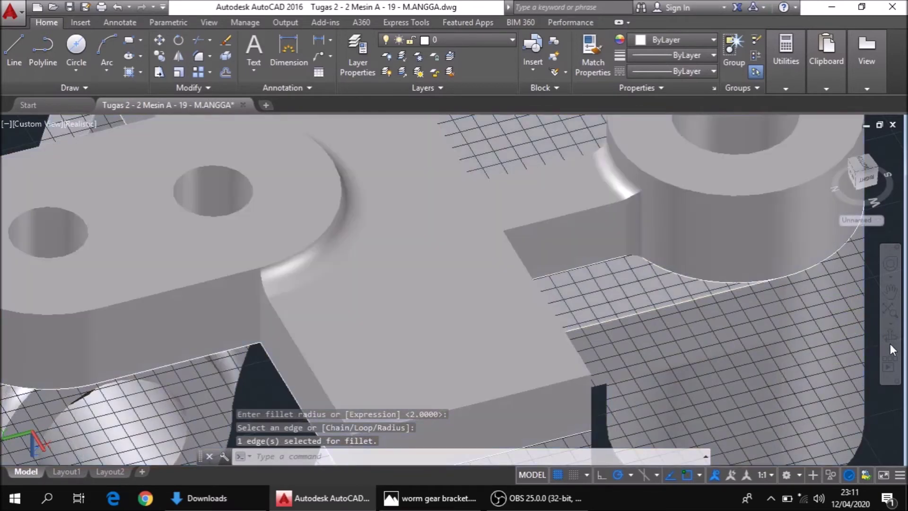
Orbit to the other side and fillet the vertical inside corner edge at radius 2
click(890, 337)
mouse_move(792, 303)
mouse_down()
mouse_move(663, 324)
mouse_move(646, 259)
mouse_move(614, 259)
mouse_up()
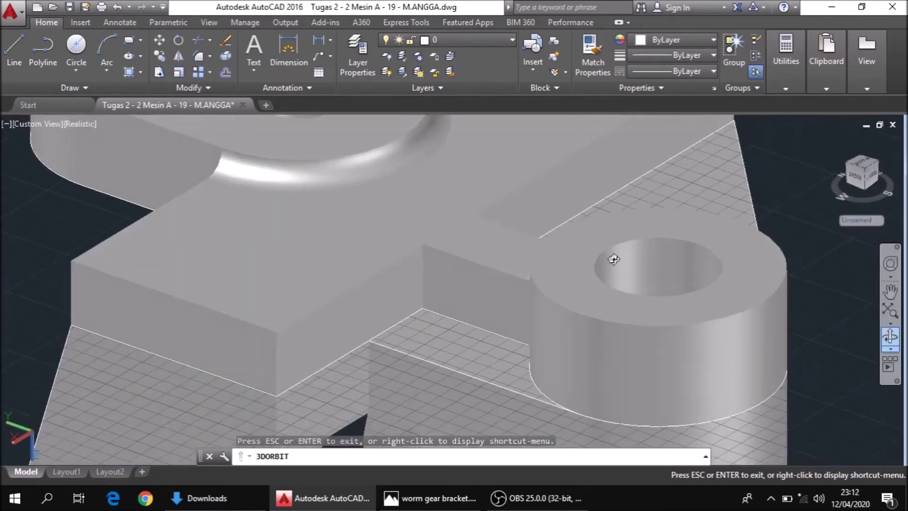
key(Escape)
text(f)
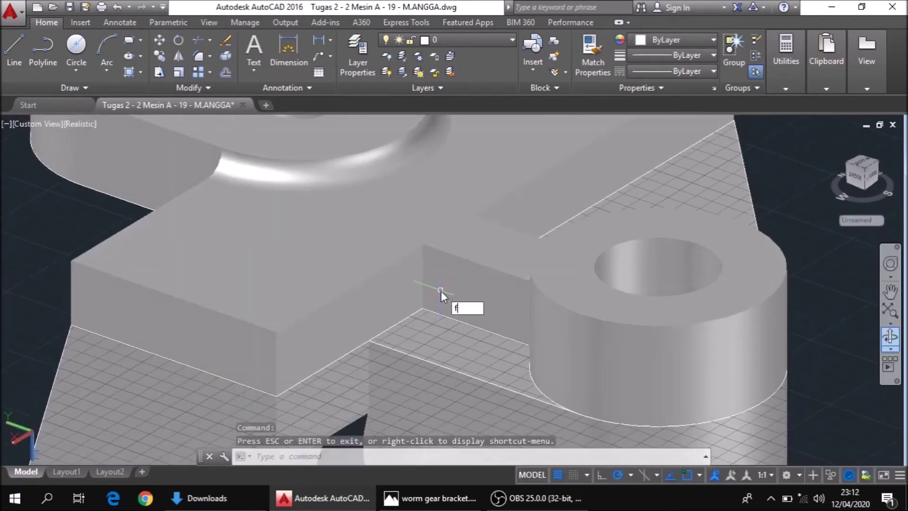
text(i)
click(480, 327)
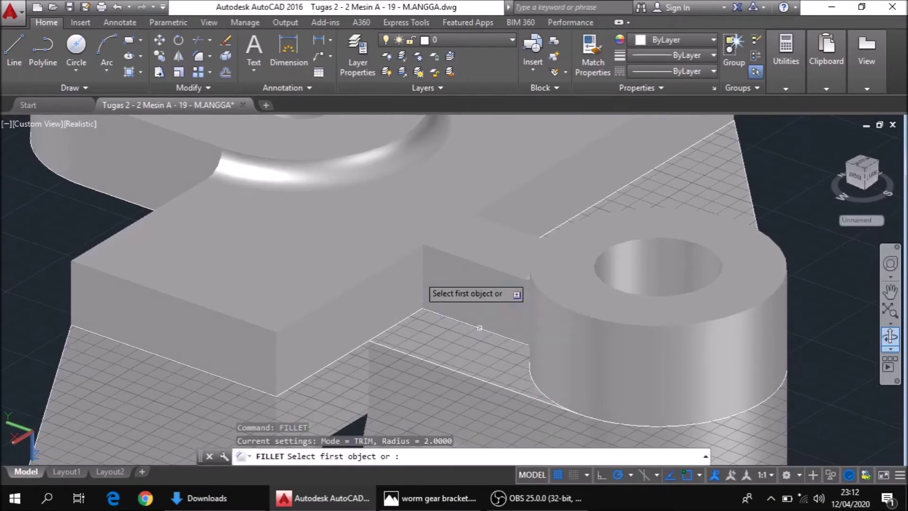
click(422, 279)
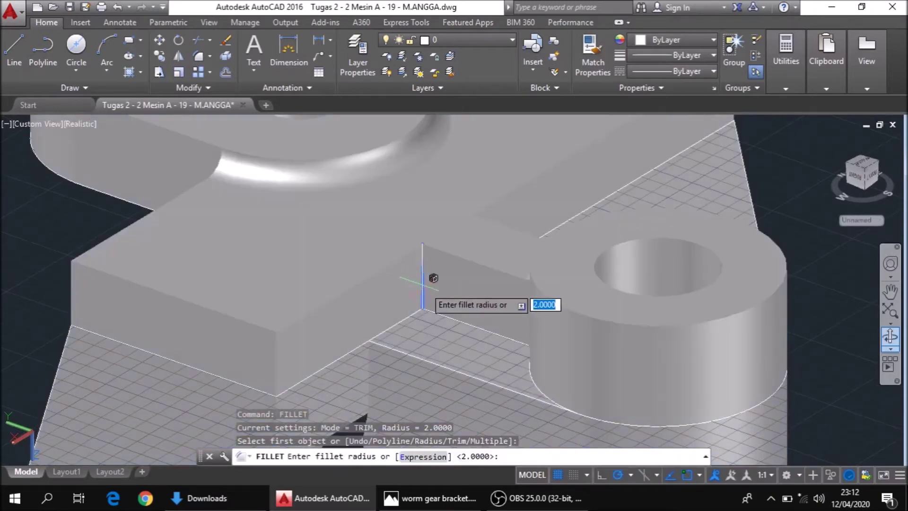
key(Return)
key(Return)
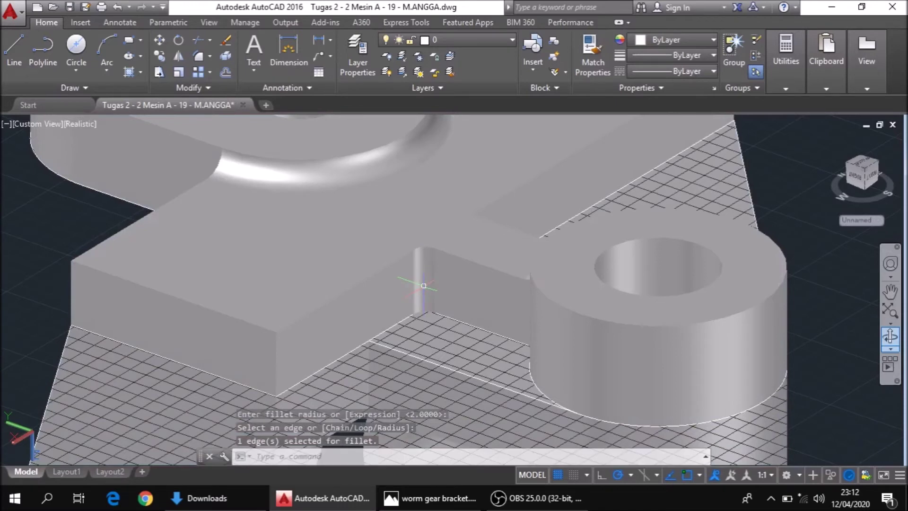
middle_drag(434, 364, 438, 290)
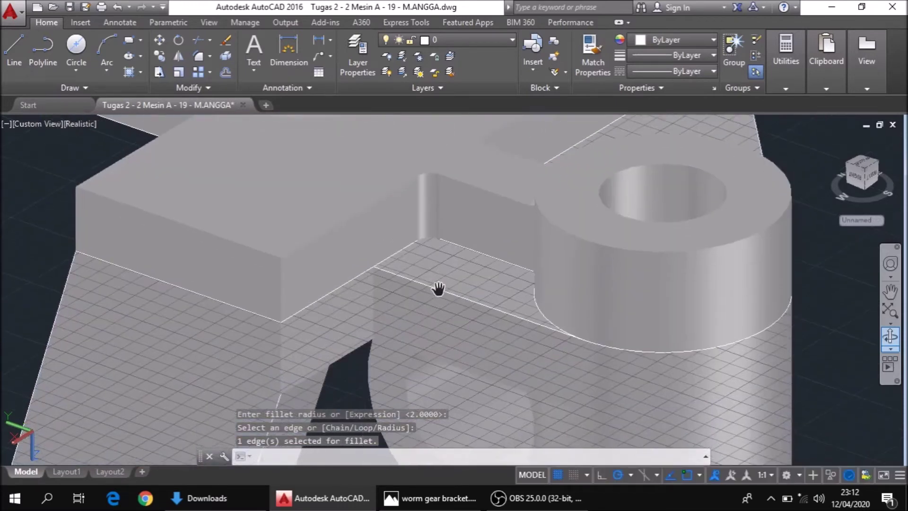
Fillet a lower inside edge at radius 2, then orbit to the bracket's underside
text(F)
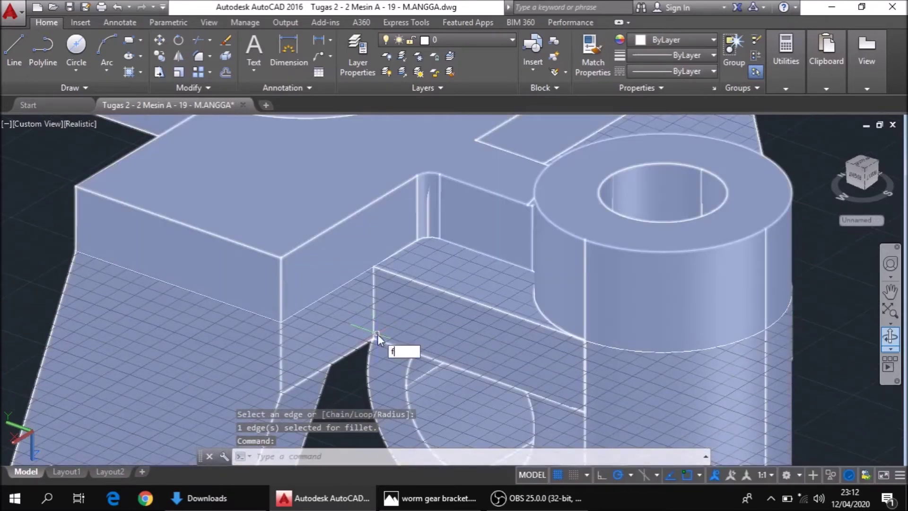
text(I)
click(418, 376)
text(r)
key(Return)
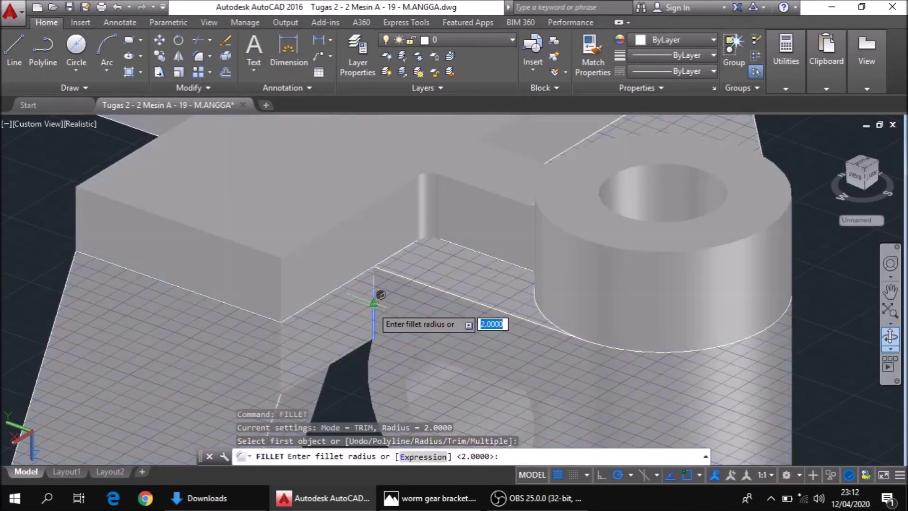
key(Return)
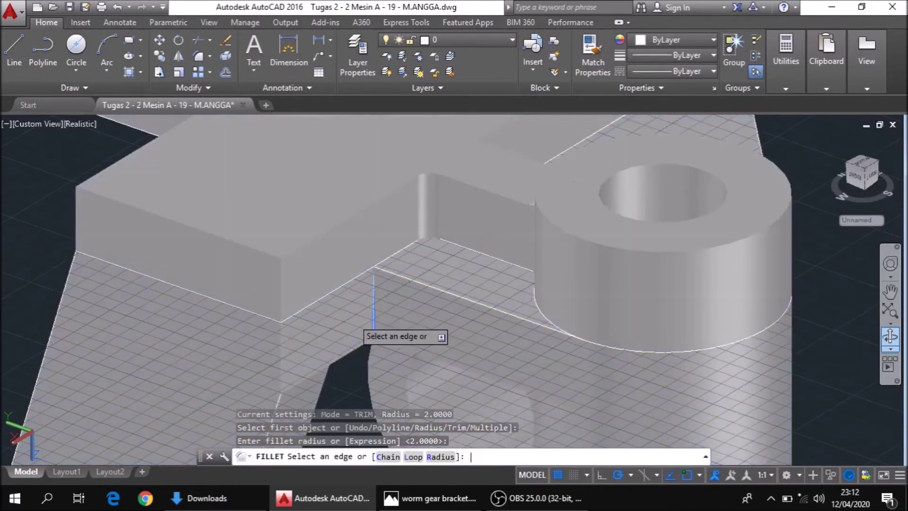
key(Return)
shift+middle_drag(352, 317, 388, 284)
scroll(699, 310, down, 3)
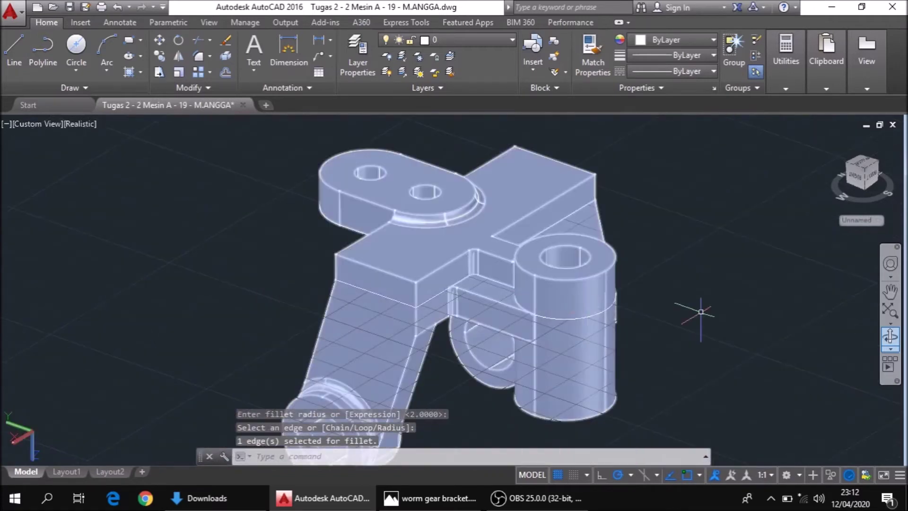
click(890, 336)
mouse_move(865, 341)
mouse_down()
mouse_move(619, 347)
mouse_move(548, 368)
mouse_up()
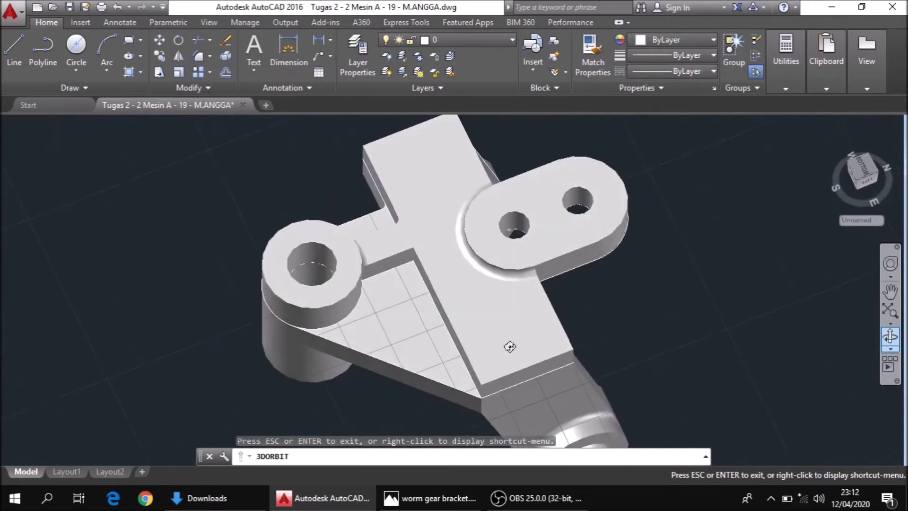
Zoom toward the recessed corner and abandon a first fillet attempt there
drag(547, 368, 425, 304)
scroll(360, 273, up, 3)
scroll(361, 272, up, 2)
scroll(360, 273, up, 1)
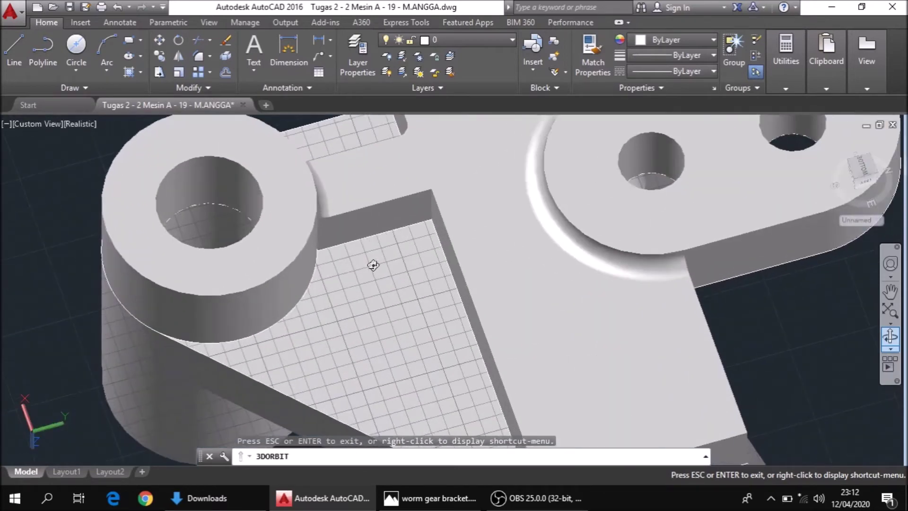
scroll(374, 263, up, 2)
key(Escape)
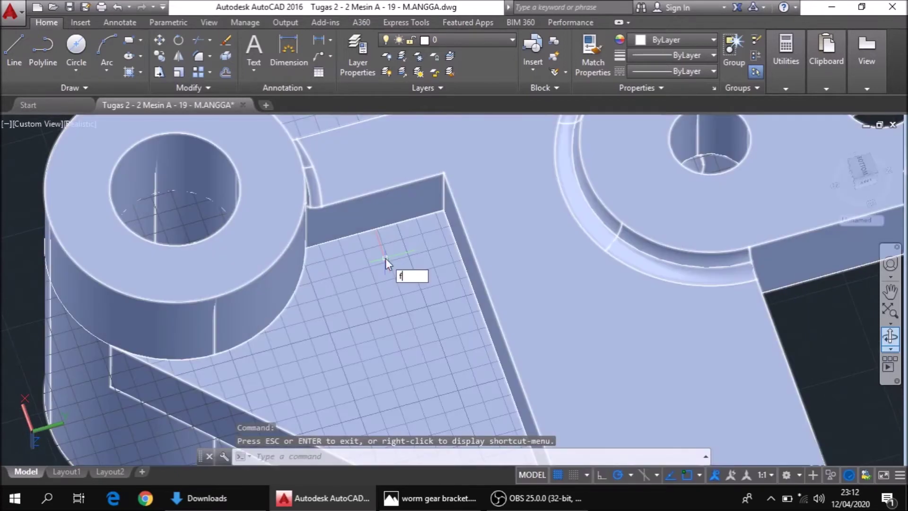
click(438, 299)
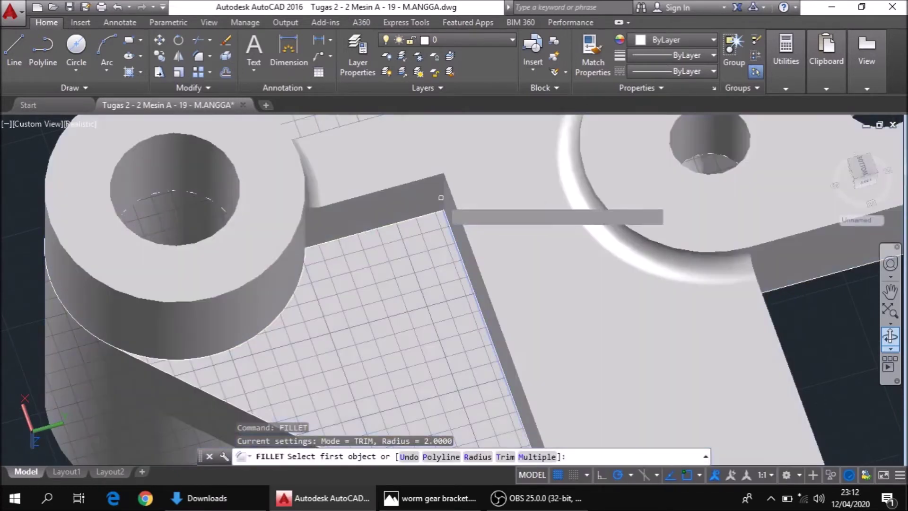
click(440, 199)
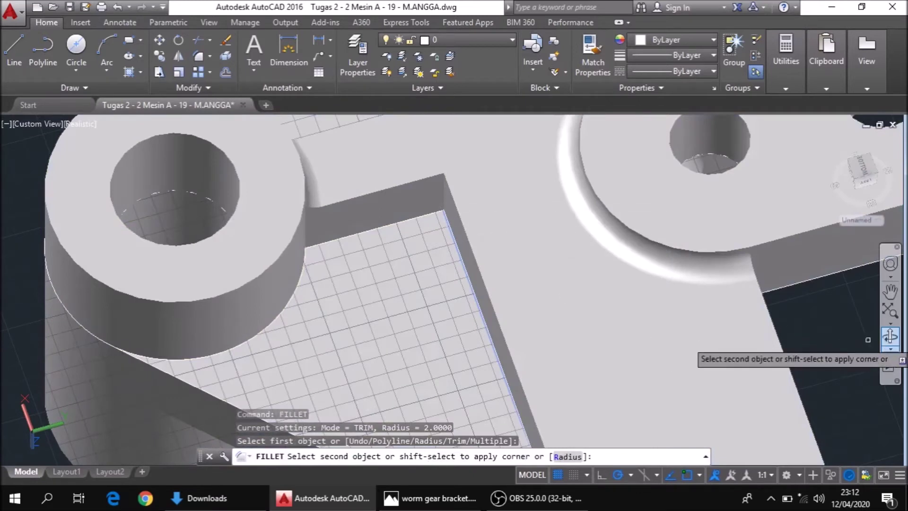
key(Escape)
Orbit into the recessed corner and fillet its vertical edge at radius 2
click(890, 336)
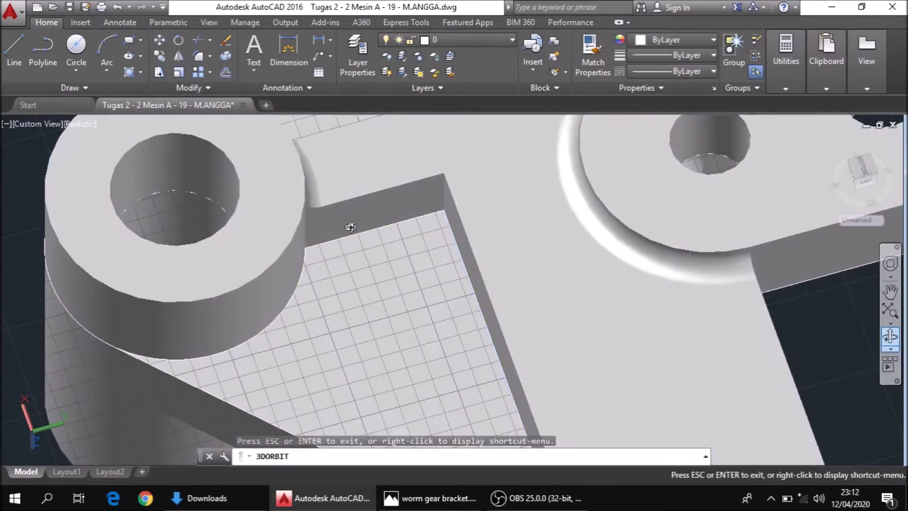
drag(353, 227, 429, 187)
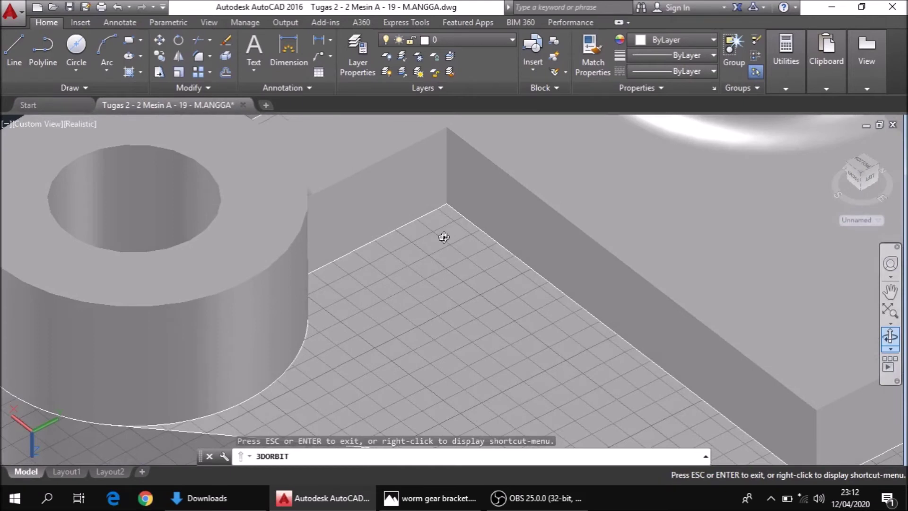
key(Escape)
text(F)
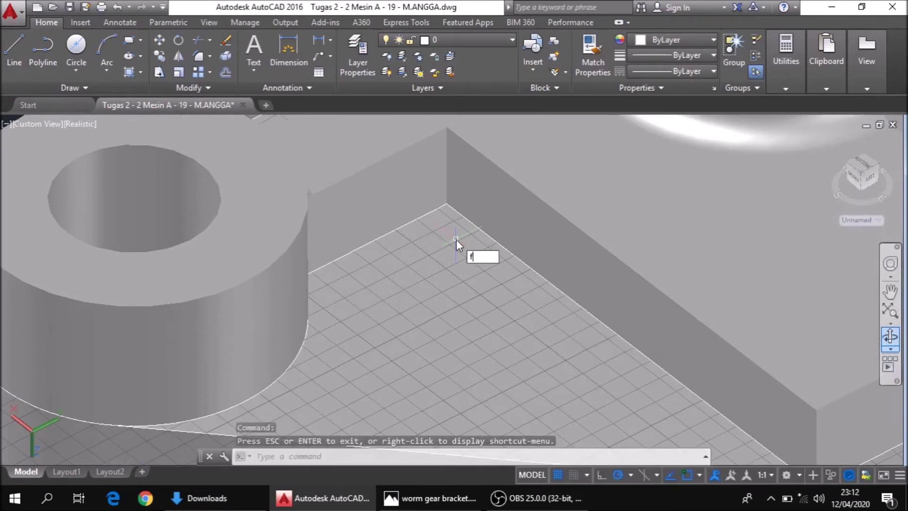
text(I)
click(492, 281)
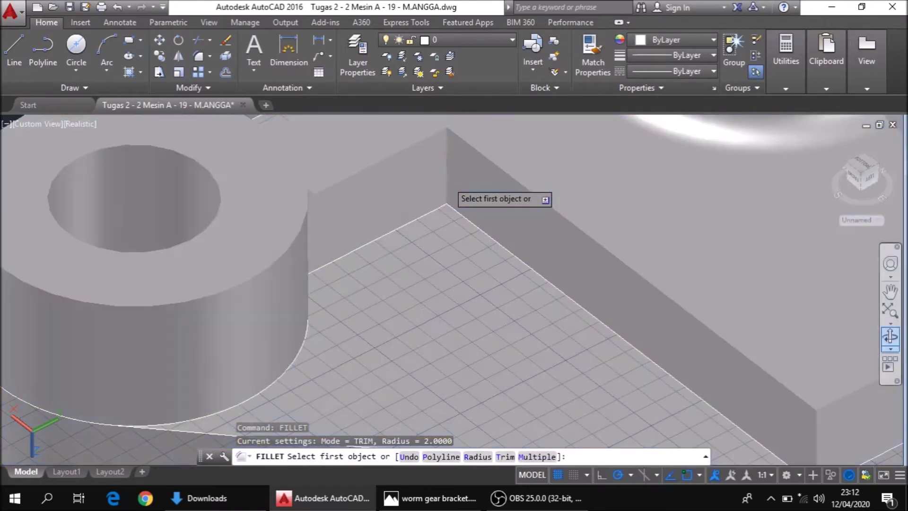
click(447, 182)
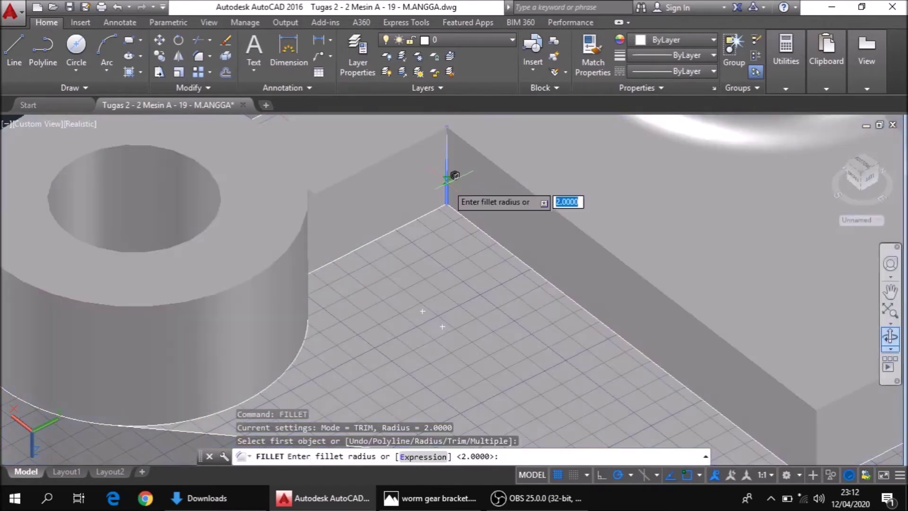
key(Return)
key(Return)
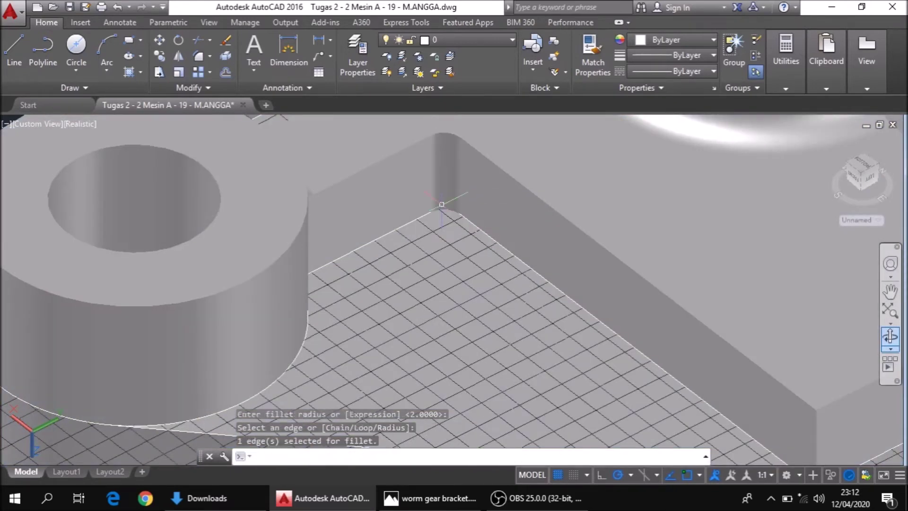
scroll(442, 216, down, 2)
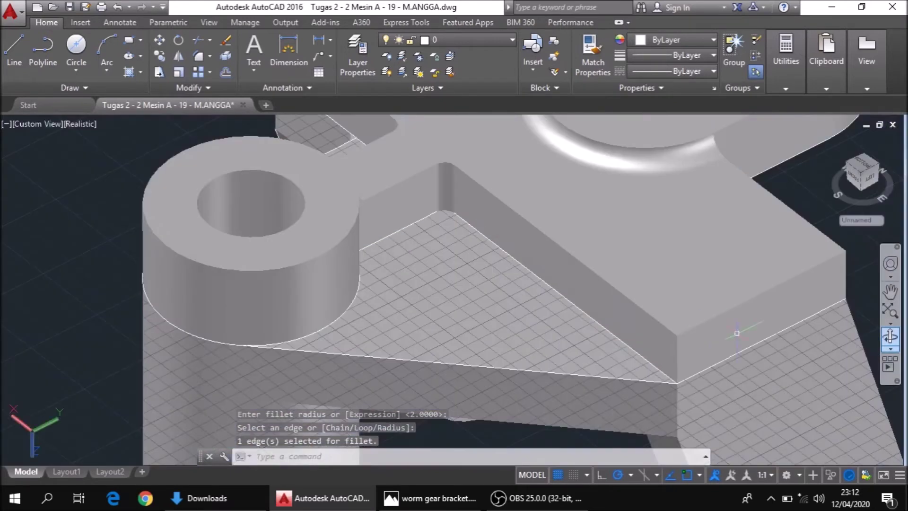
Fillet the inside vertical edge beside the cylinder at radius 2
click(890, 341)
mouse_move(491, 246)
mouse_down()
mouse_move(442, 265)
mouse_move(439, 245)
mouse_up()
scroll(348, 194, up, 2)
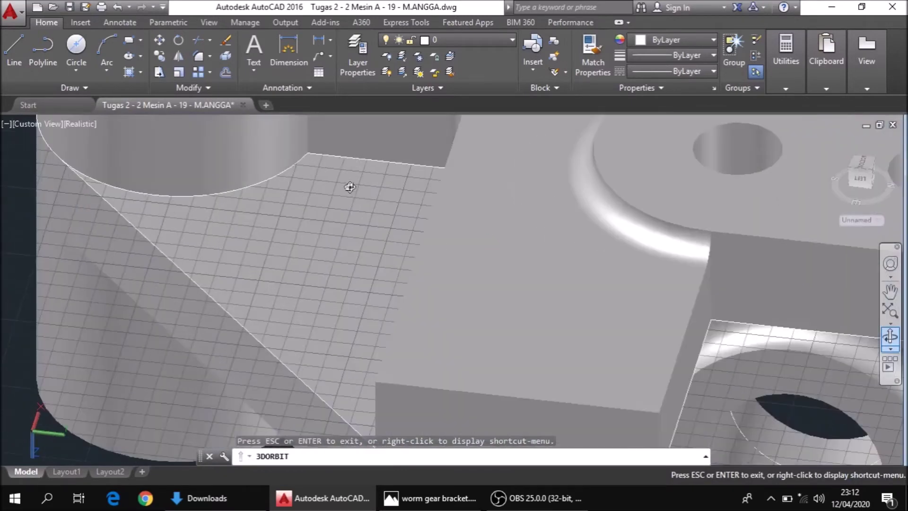
scroll(341, 260, up, 2)
key(Escape)
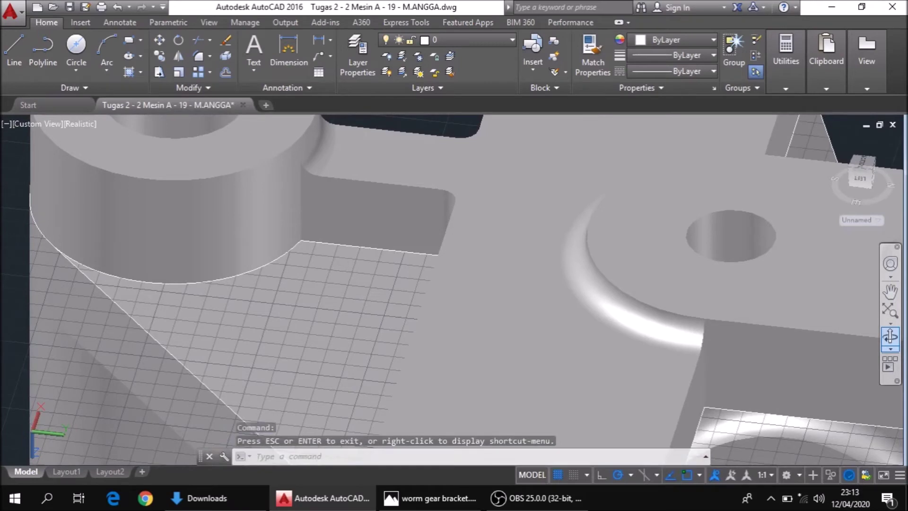
text(fil)
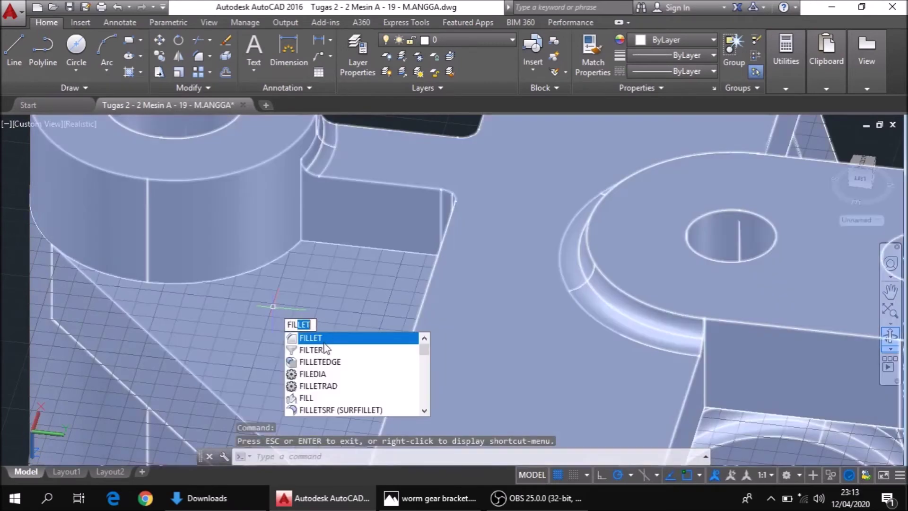
key(Return)
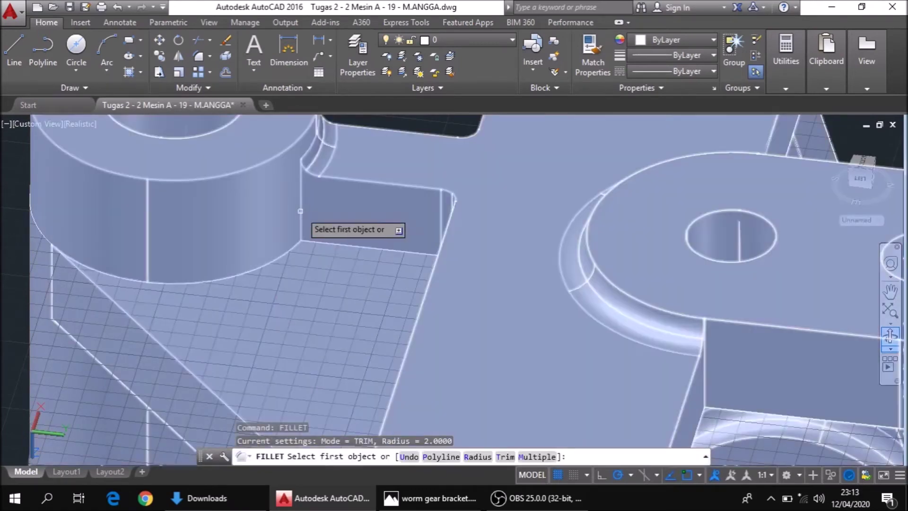
click(300, 211)
key(Return)
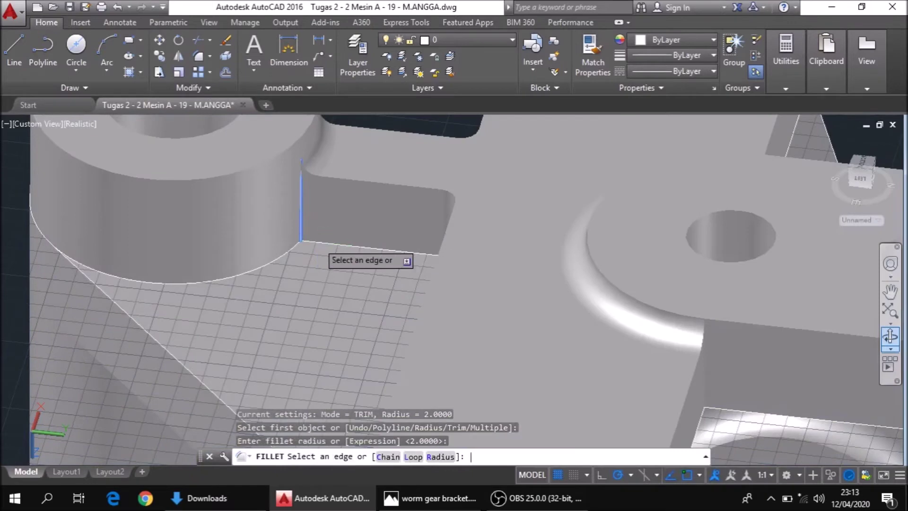
key(Return)
Select the bracket and orbit it to view from below
click(382, 227)
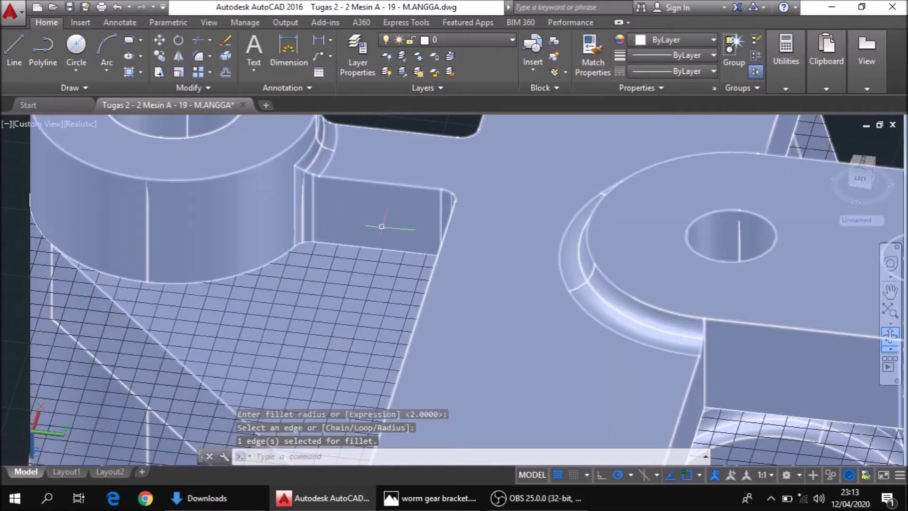
click(889, 343)
mouse_move(642, 223)
mouse_down()
mouse_move(576, 325)
mouse_move(631, 239)
mouse_move(604, 174)
mouse_move(517, 254)
mouse_move(475, 210)
mouse_move(537, 217)
mouse_move(504, 226)
mouse_move(478, 174)
mouse_move(511, 257)
mouse_move(600, 245)
mouse_move(497, 308)
mouse_up()
Zoom out and tumble the filleted bracket through underside, side and oblique top views
scroll(496, 308, down, 5)
scroll(503, 300, down, 3)
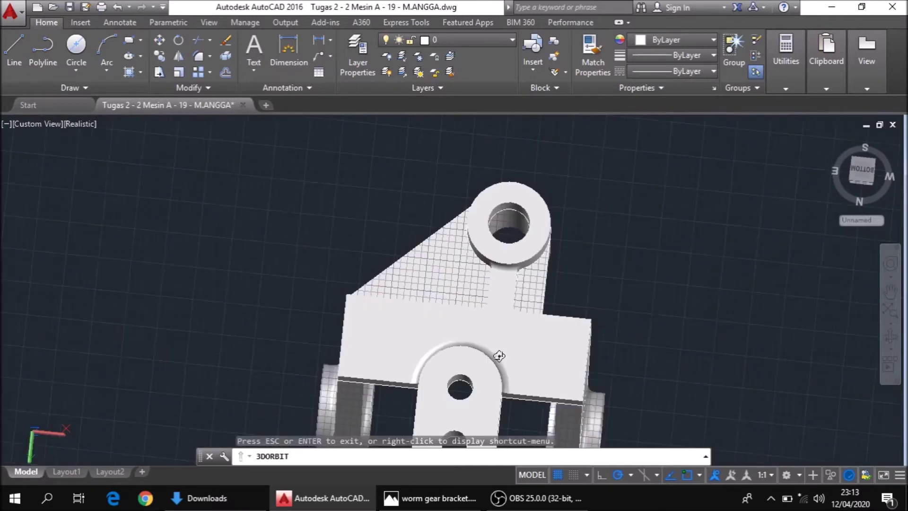
mouse_move(502, 300)
mouse_down()
mouse_move(527, 289)
mouse_move(532, 65)
mouse_move(569, 176)
mouse_move(455, 305)
mouse_move(246, 327)
mouse_up()
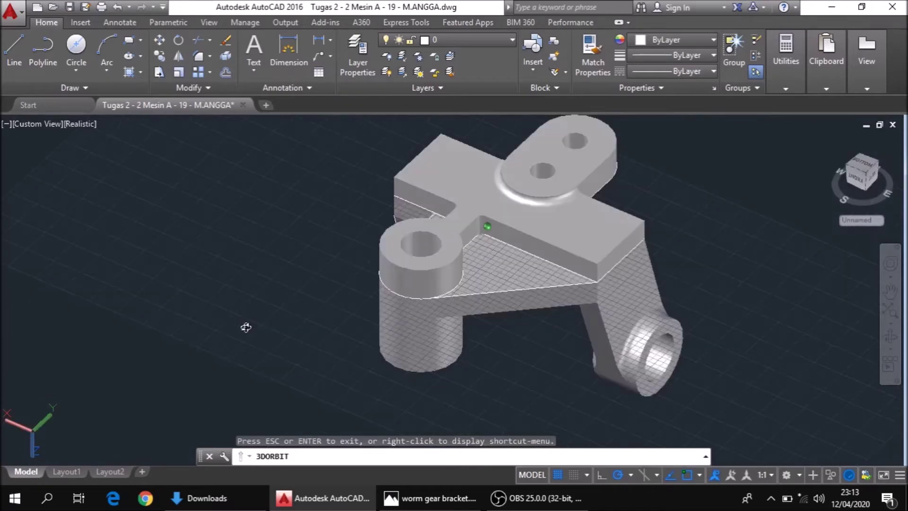
mouse_move(246, 327)
mouse_down()
mouse_move(553, 199)
mouse_move(476, 342)
mouse_up()
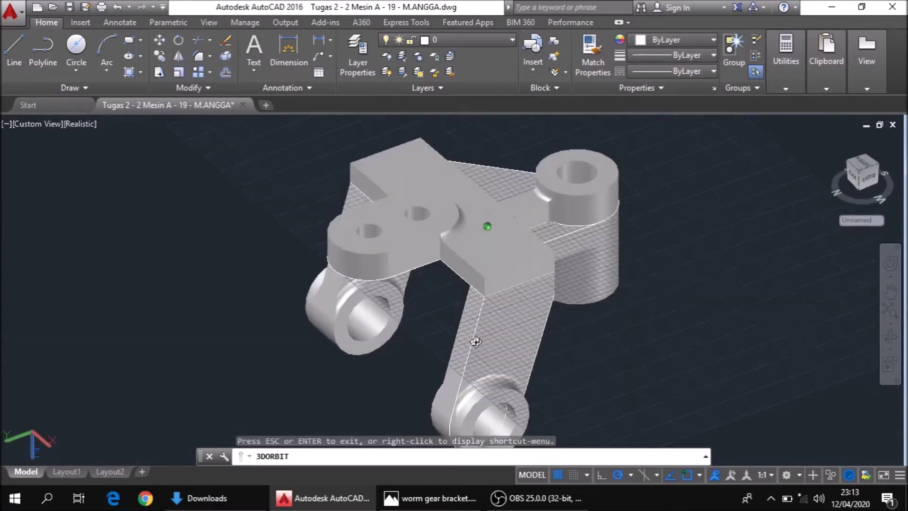
mouse_move(475, 342)
mouse_down()
mouse_move(604, 188)
mouse_move(561, 252)
mouse_move(453, 247)
mouse_up()
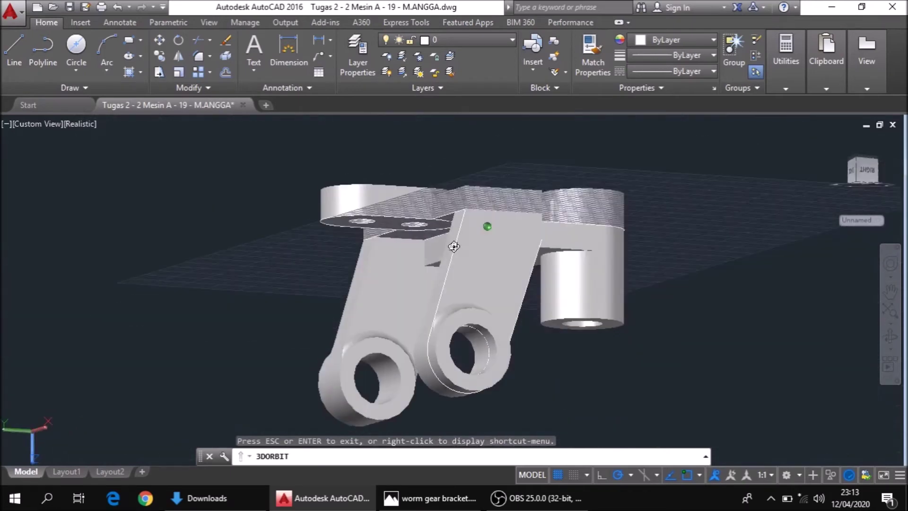
mouse_move(454, 246)
mouse_down()
mouse_move(672, 217)
mouse_move(745, 300)
mouse_up()
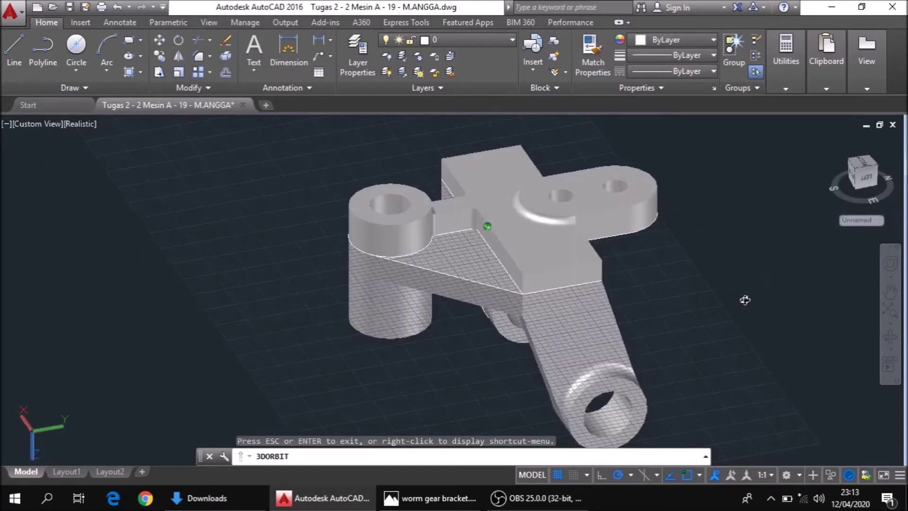
mouse_move(745, 300)
mouse_down()
mouse_move(597, 233)
mouse_move(550, 195)
mouse_up()
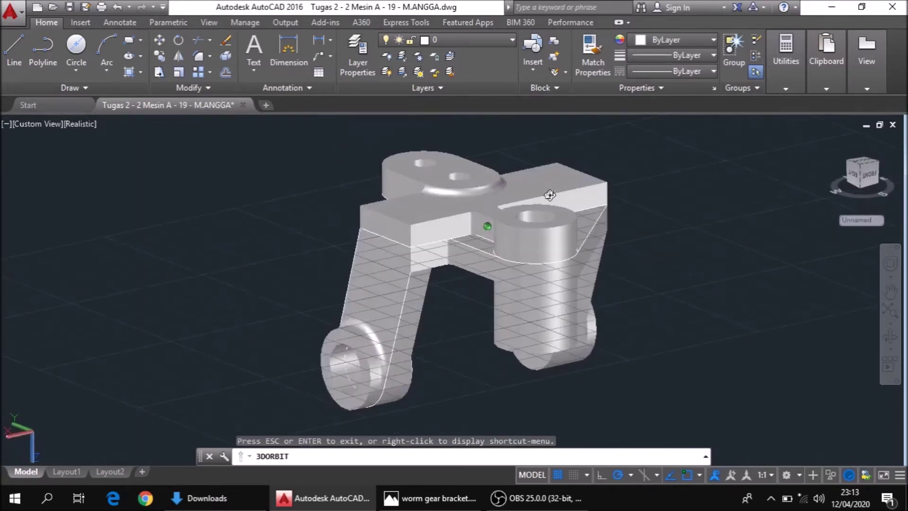
mouse_move(550, 195)
mouse_down()
mouse_move(657, 111)
mouse_move(614, 166)
mouse_up()
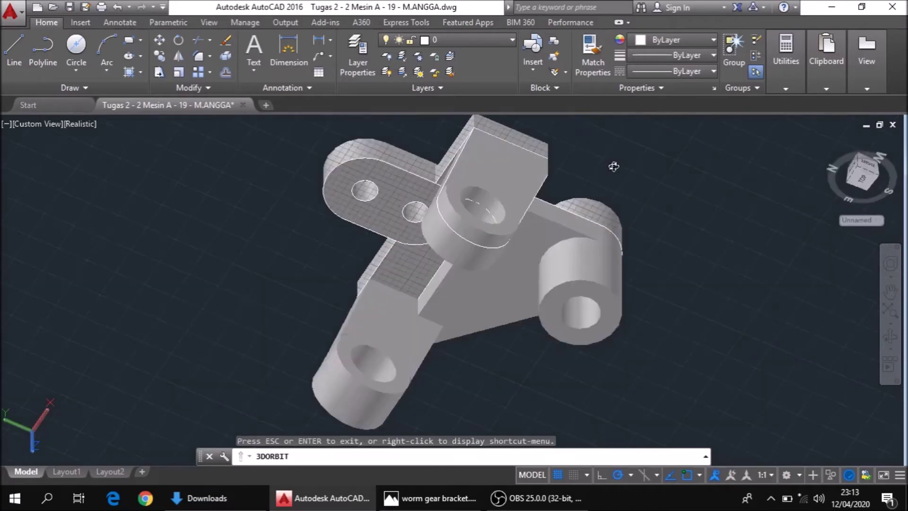
scroll(614, 166, down, 2)
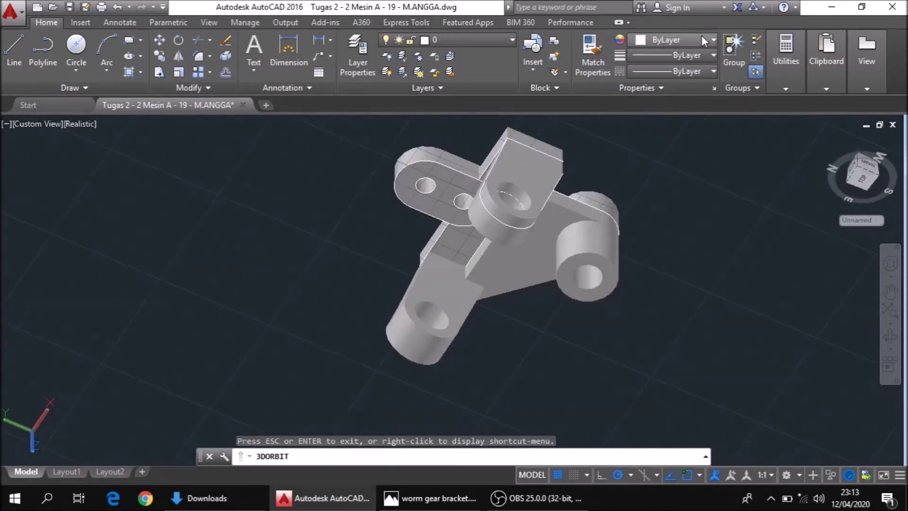
Select the bracket solid and set its colour to 94,103,175
click(703, 37)
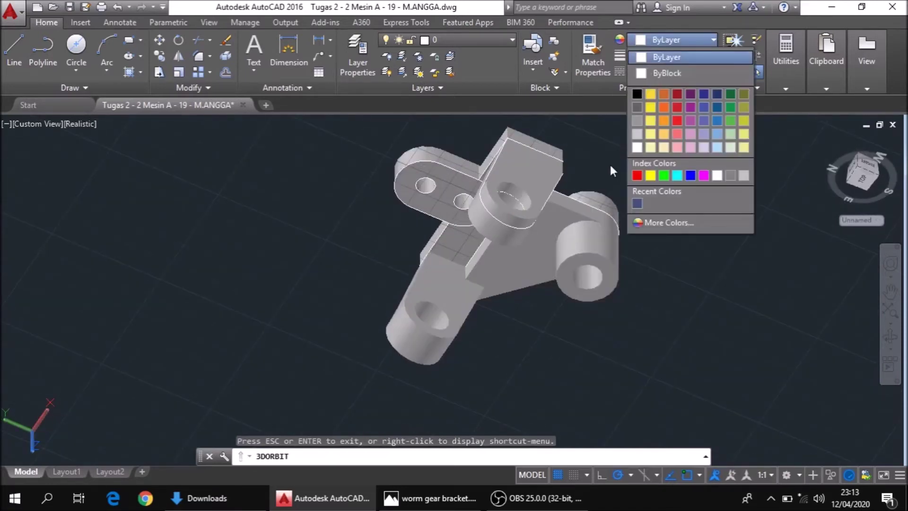
key(Escape)
click(511, 164)
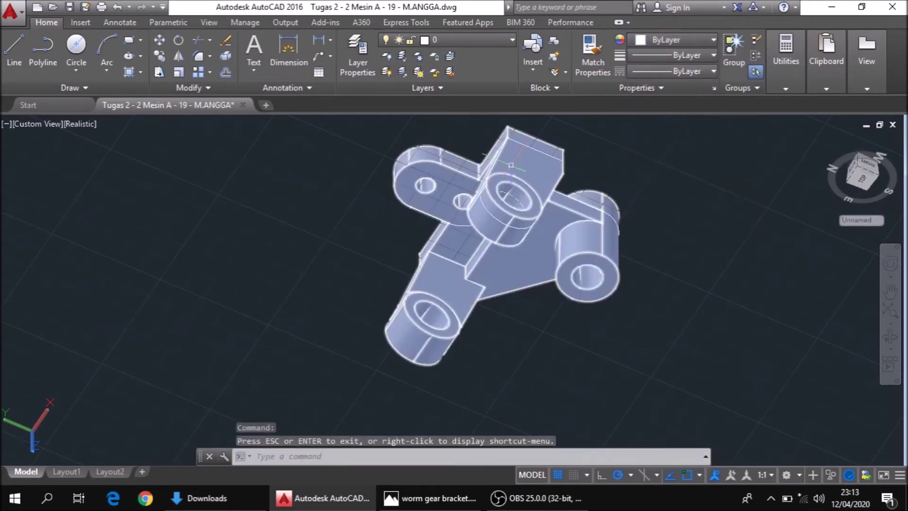
click(511, 164)
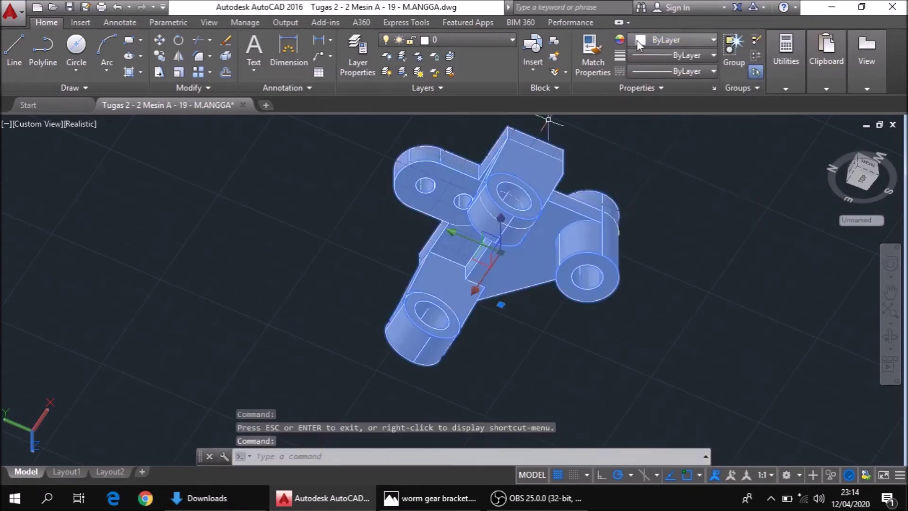
click(638, 42)
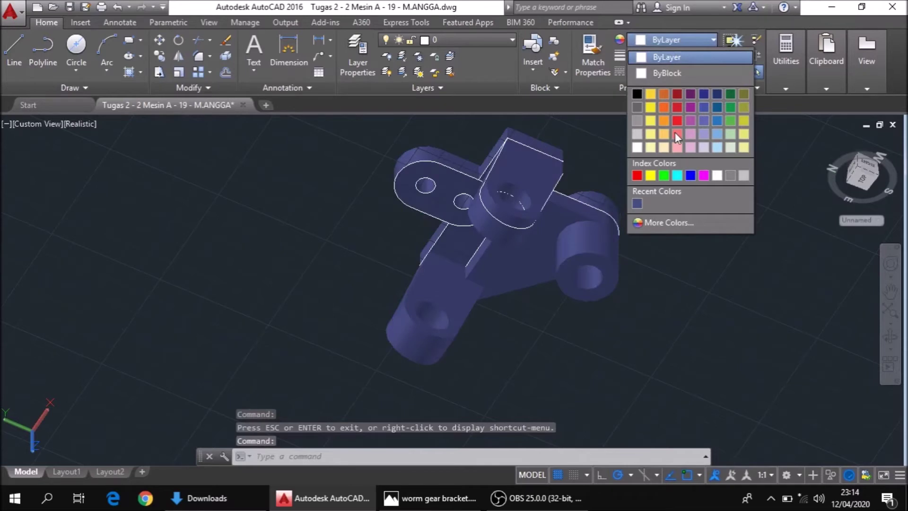
click(637, 203)
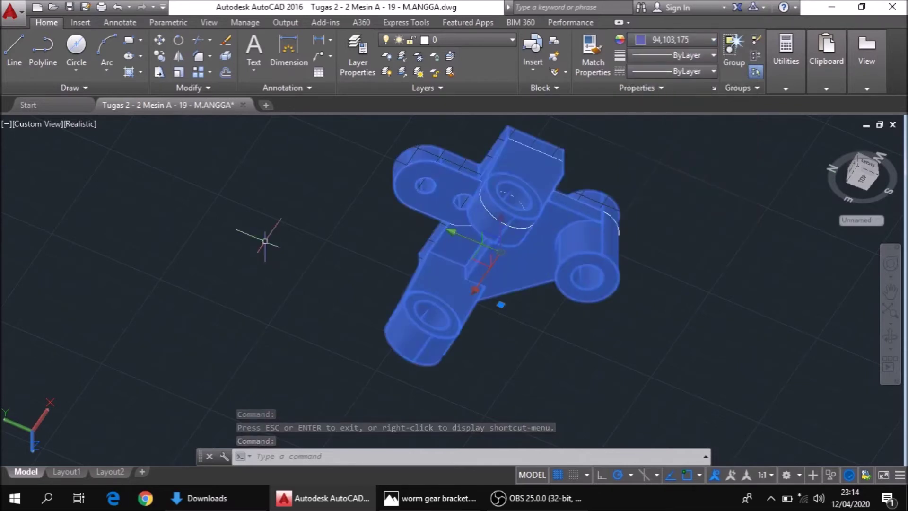
key(Escape)
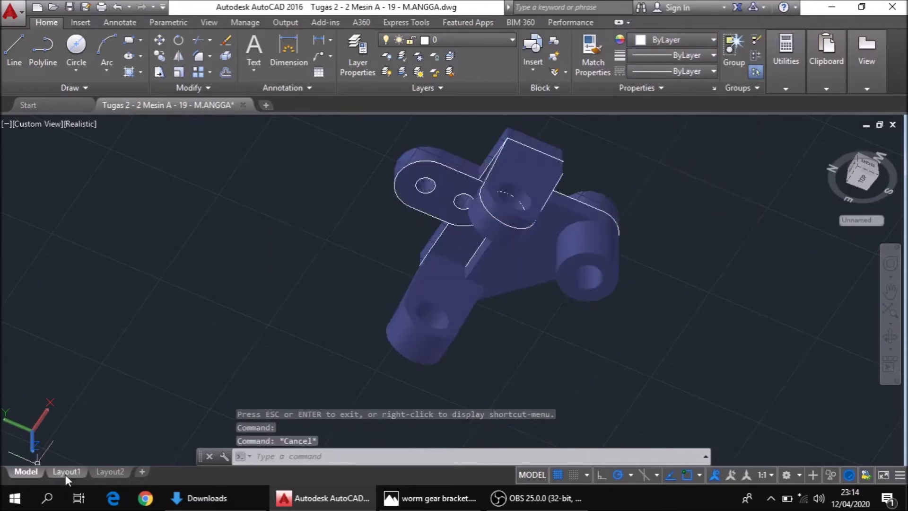
Import the D-Size Layout from the Tutorial-iMfg template
right_click(105, 473)
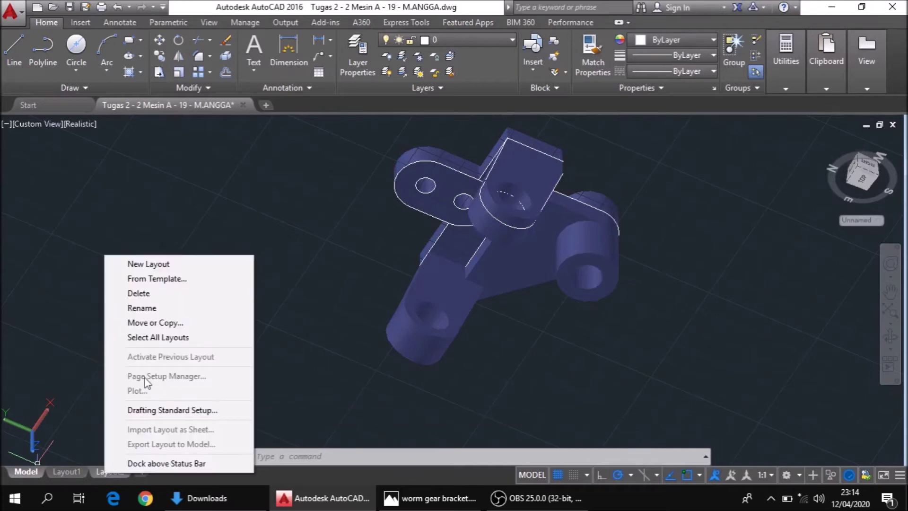
click(163, 280)
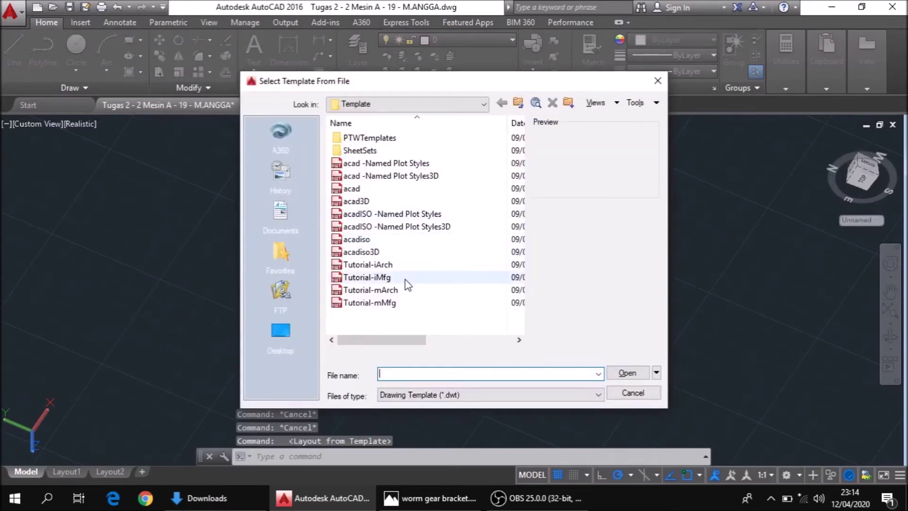
click(406, 280)
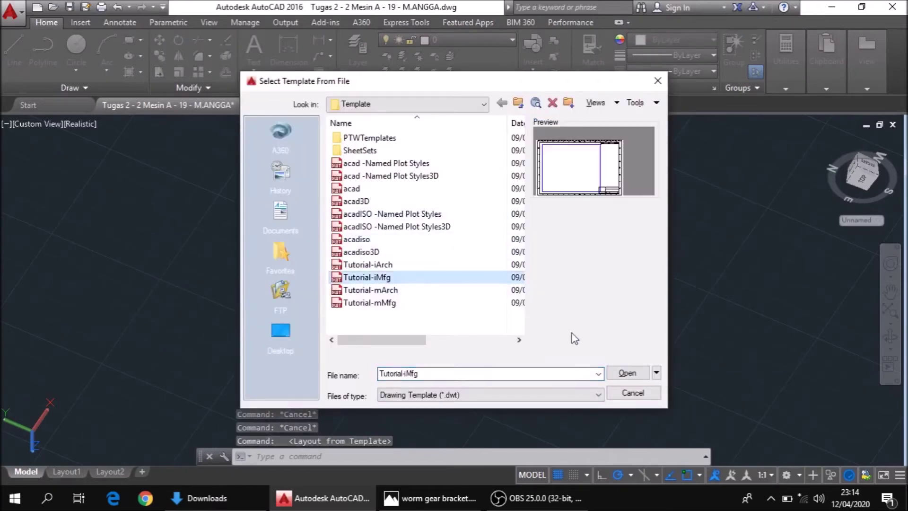
click(615, 371)
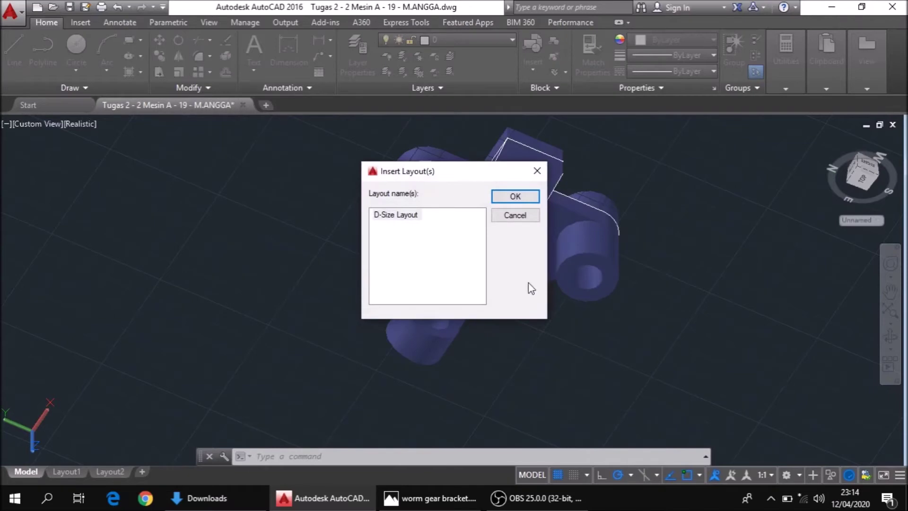
click(515, 196)
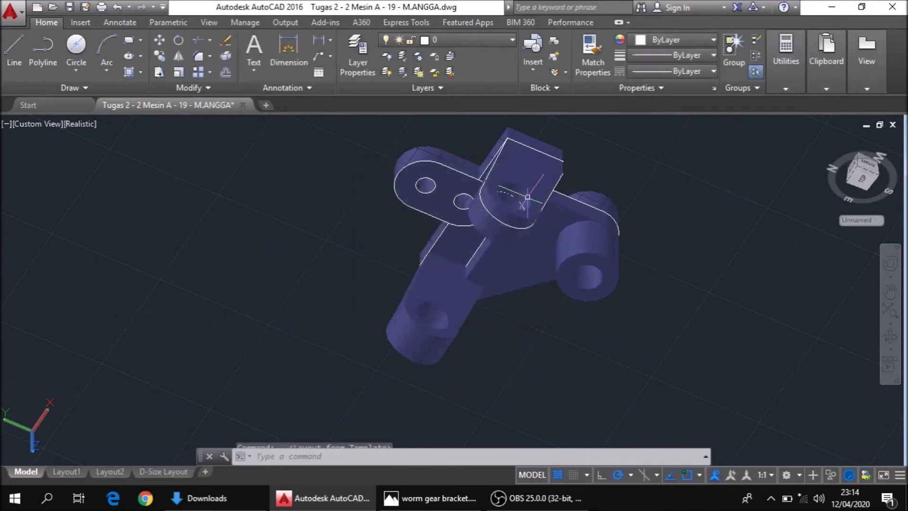
On the D-Size Layout, delete the existing viewport and start a base view from model space
click(172, 466)
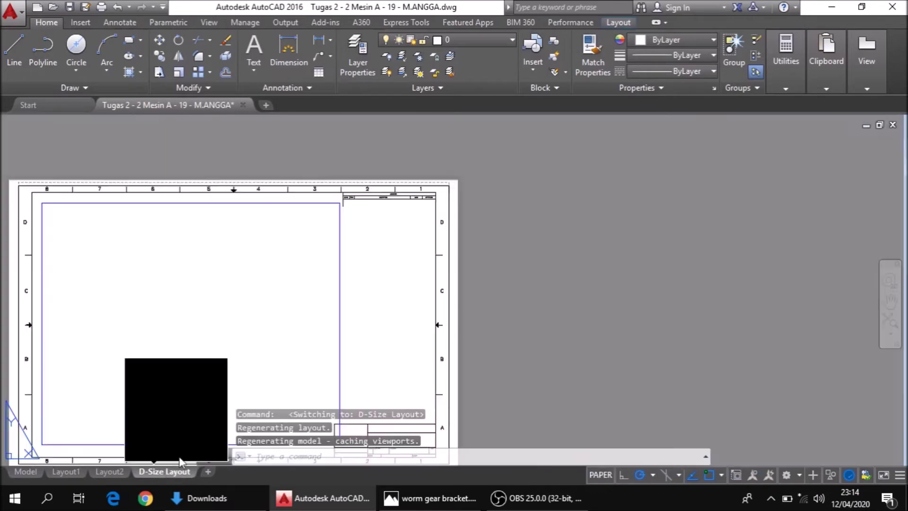
click(339, 350)
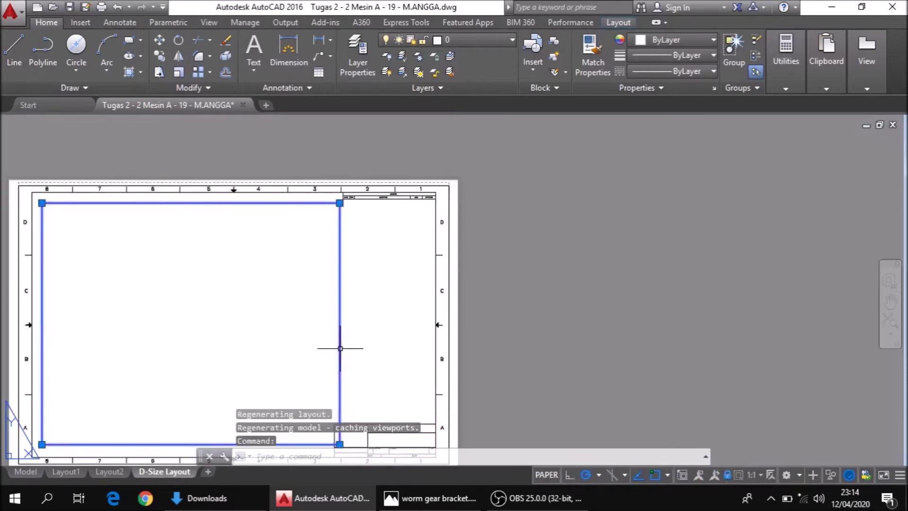
key(Delete)
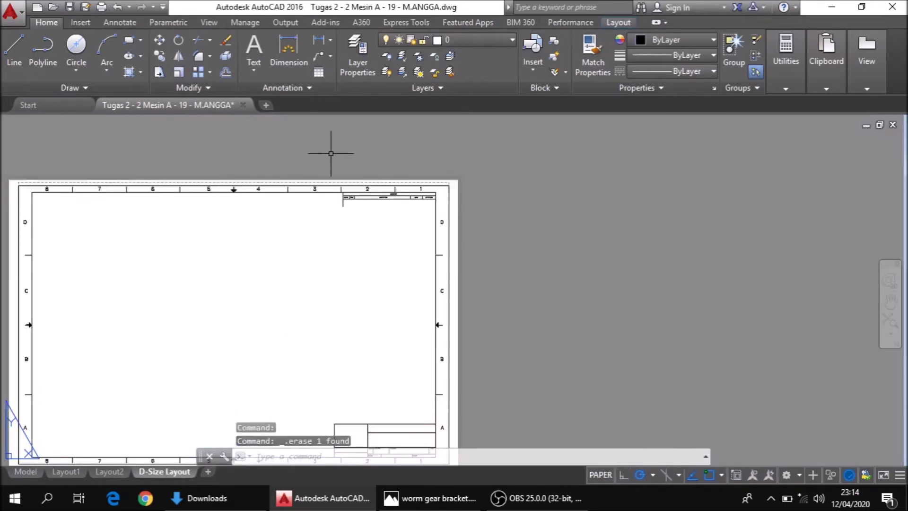
click(618, 22)
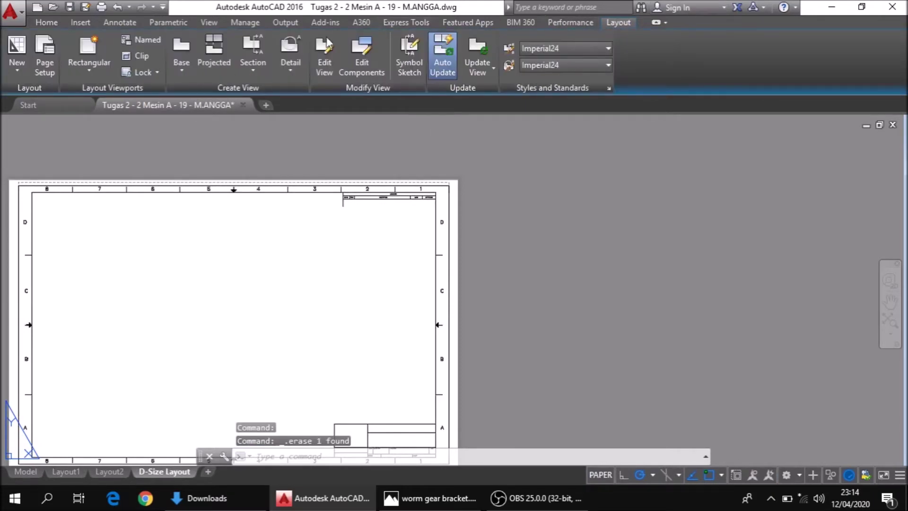
click(182, 71)
click(211, 97)
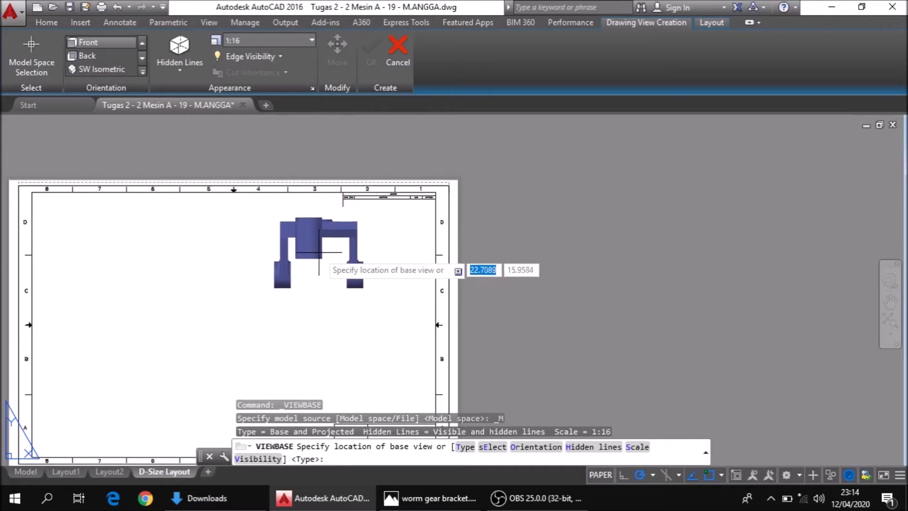
Place the bracket's base view near the sheet top and a projected view below it
scroll(317, 254, up, 2)
middle_drag(315, 253, 350, 193)
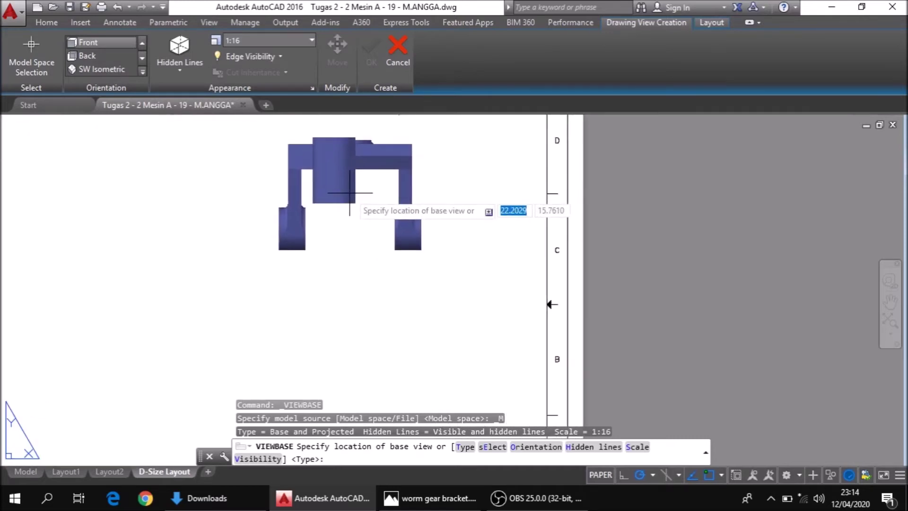
scroll(349, 193, down, 2)
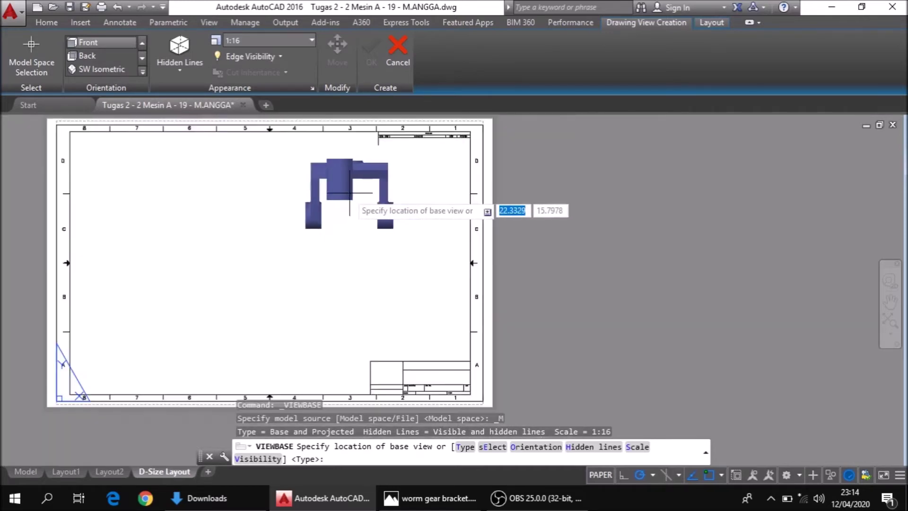
click(345, 189)
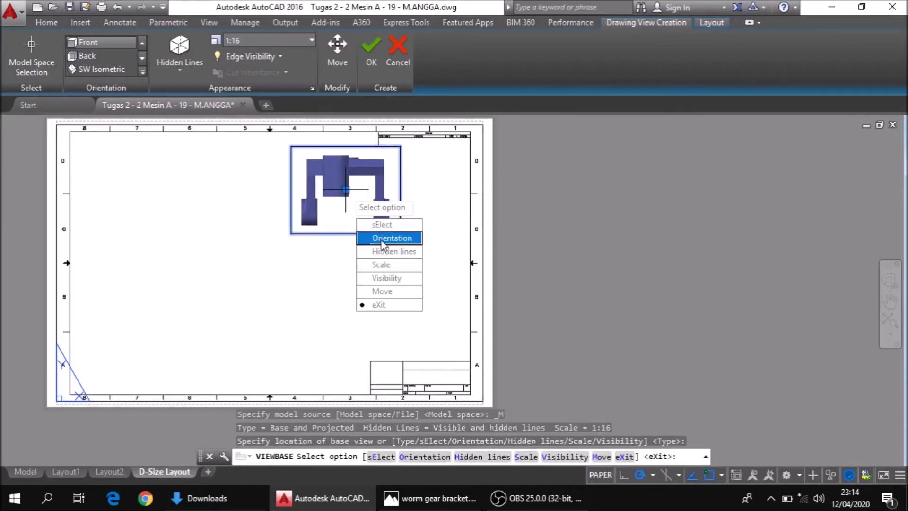
key(Return)
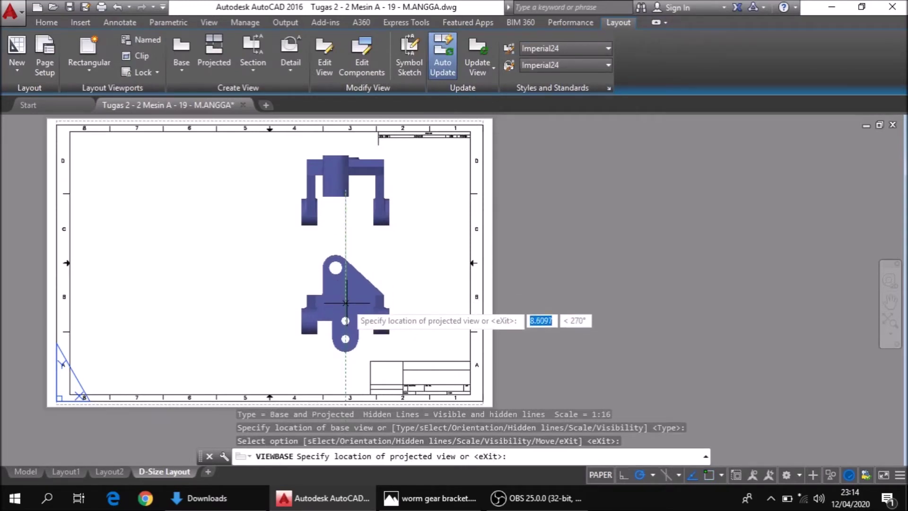
click(345, 302)
key(Return)
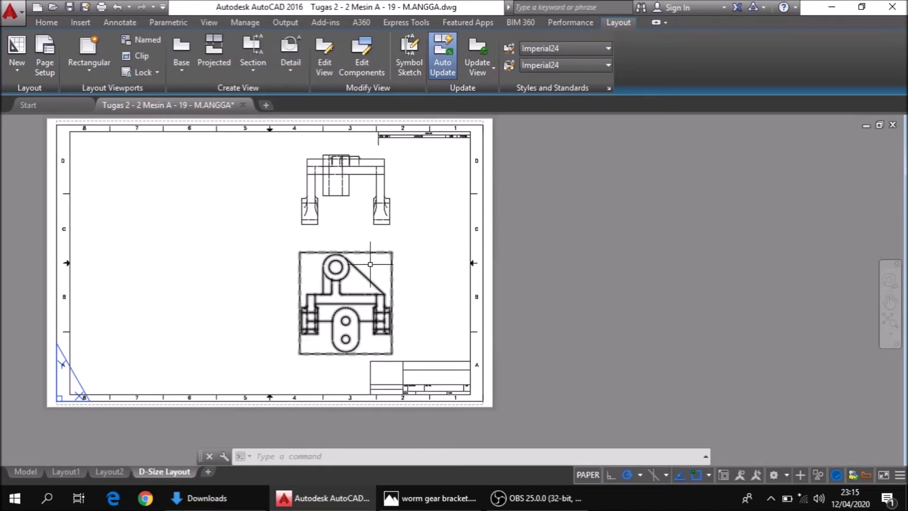
Cancel the leftover prompt and select both drawing views on the sheet
key(Escape)
key(Escape)
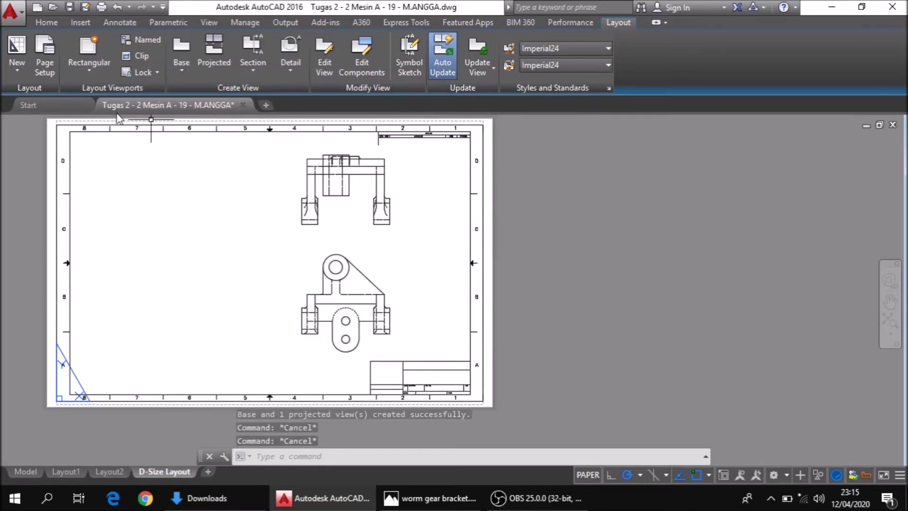
click(343, 284)
click(343, 205)
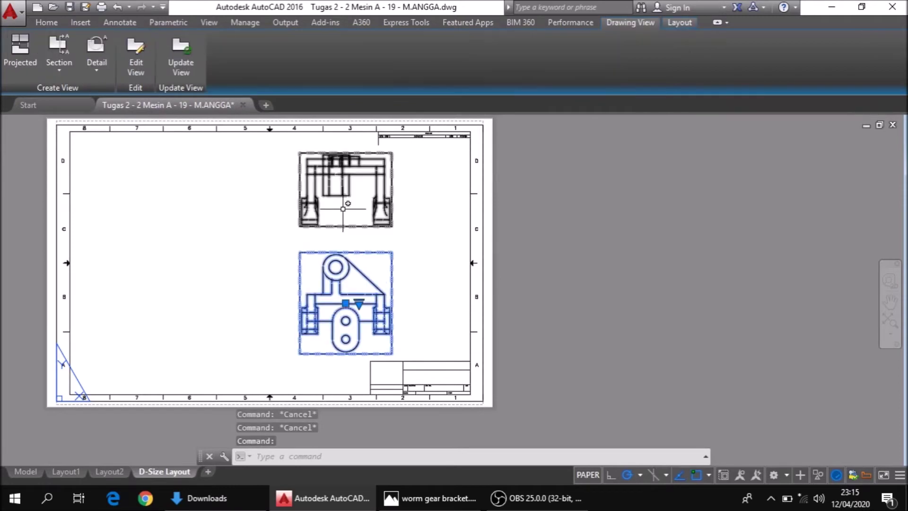
Erase both drawing views, then view the model from the Top in model space
key(Delete)
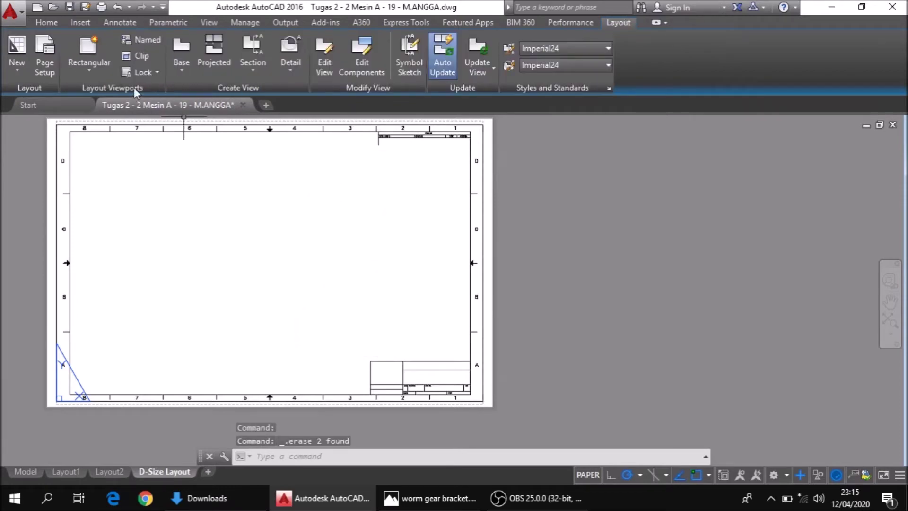
click(28, 470)
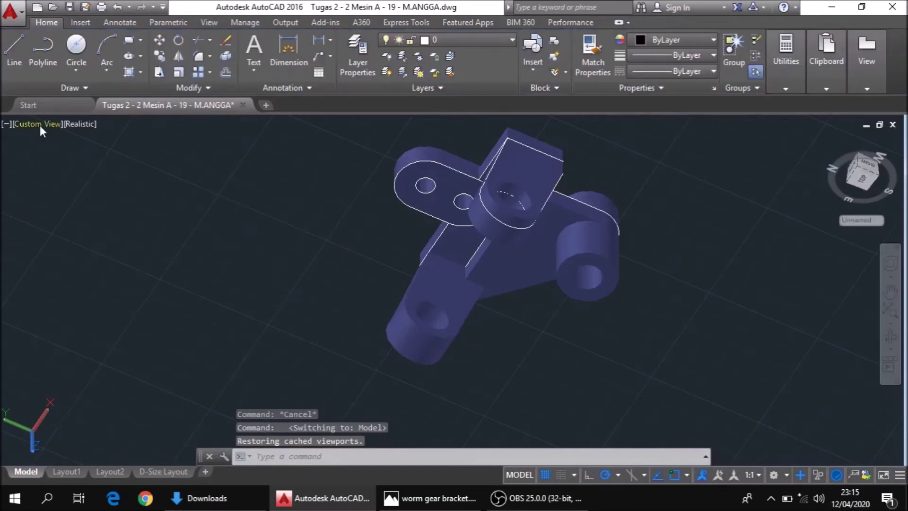
click(40, 126)
click(59, 156)
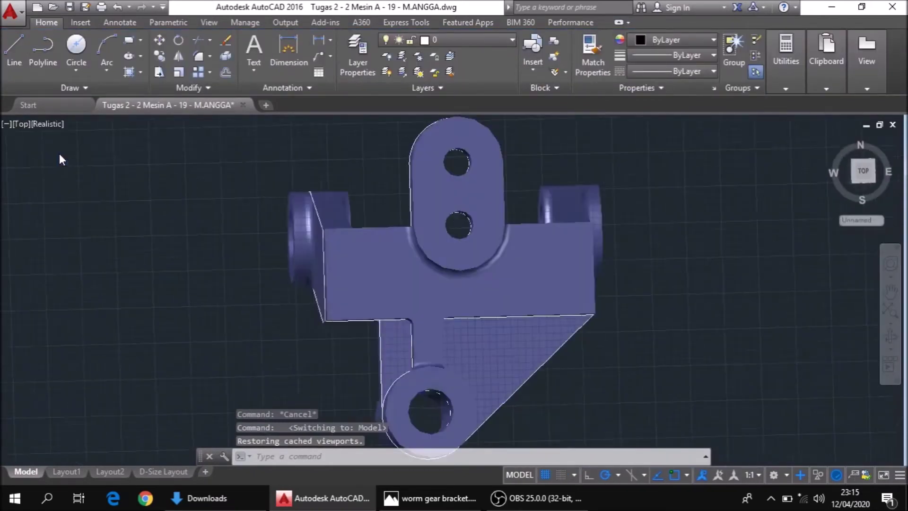
Turn the model to the SW Isometric view, staying in model space
click(28, 124)
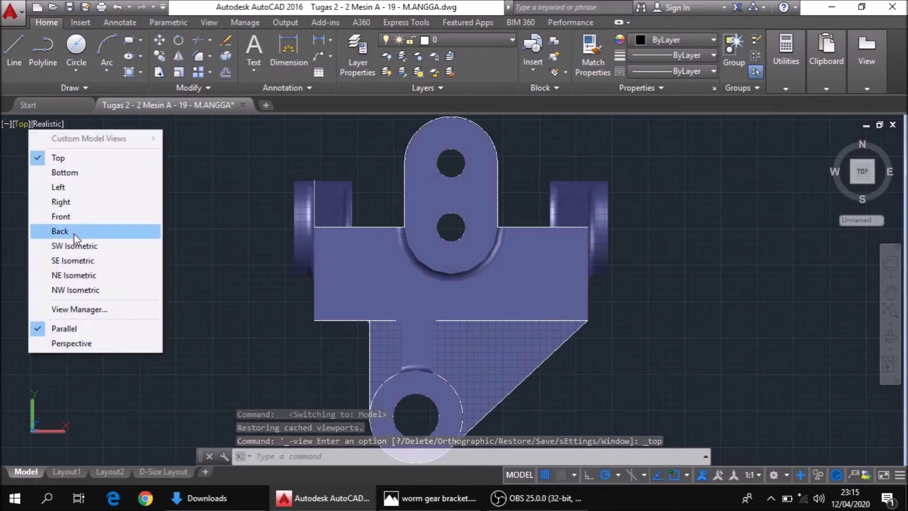
click(75, 246)
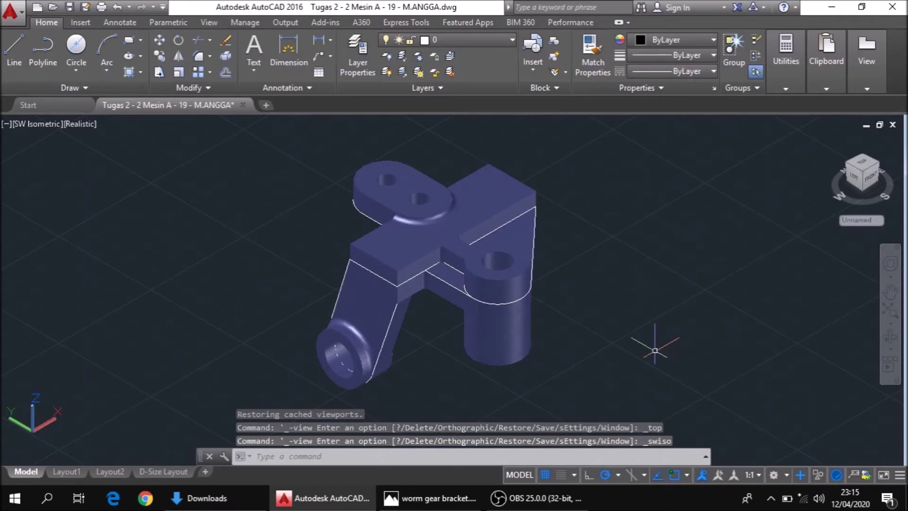
mouse_move(163, 472)
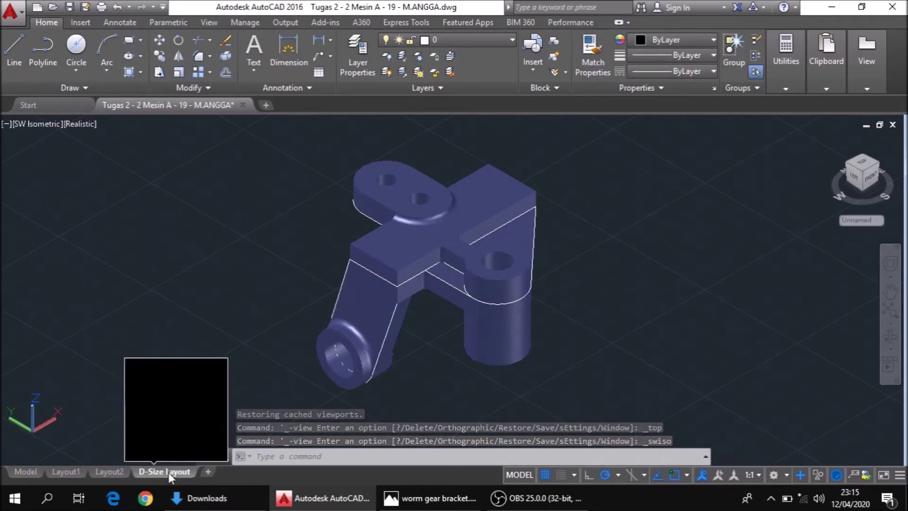
click(168, 473)
click(31, 473)
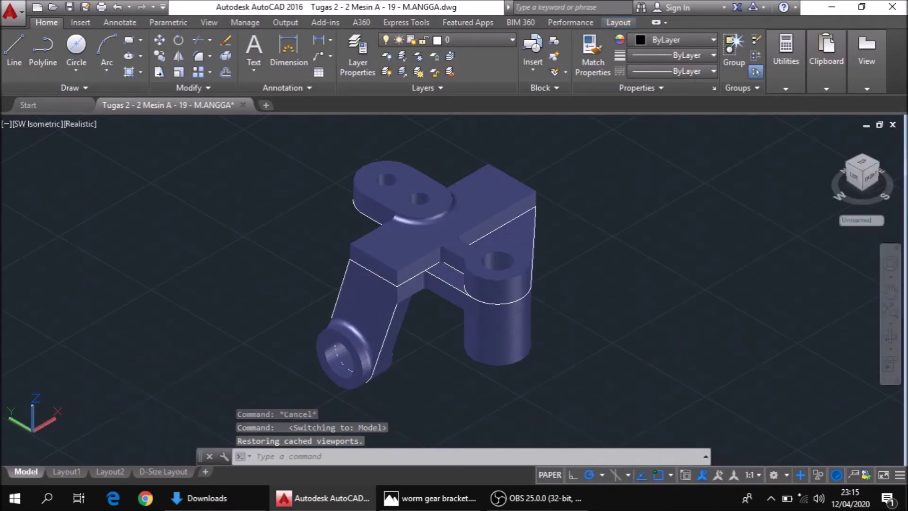
Colour the bracket solid green, then revert it to its original blue
click(480, 222)
click(684, 41)
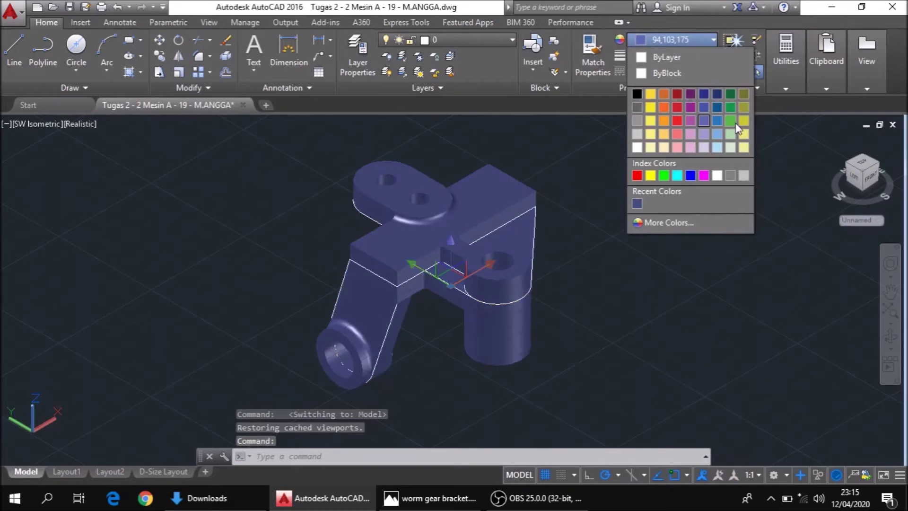
click(734, 124)
click(667, 40)
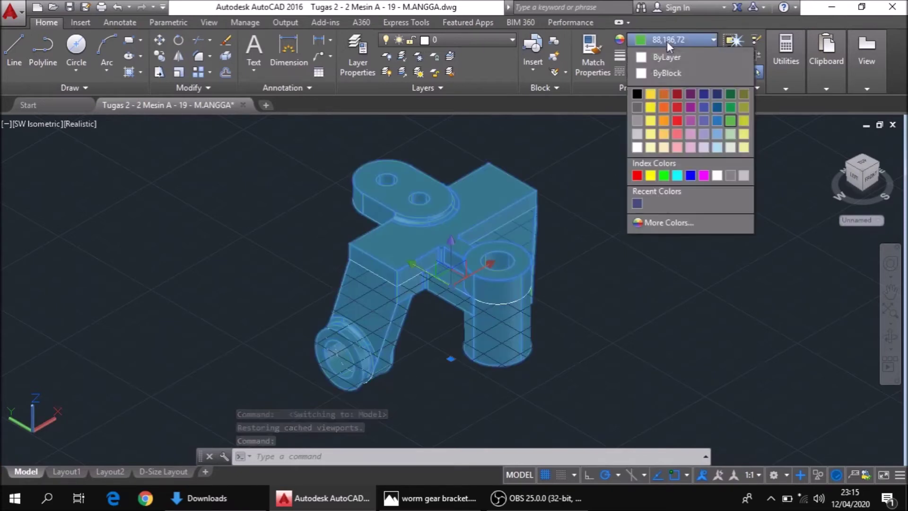
click(707, 121)
Cancel the stray selection and return to the empty D-Size Layout sheet
click(706, 122)
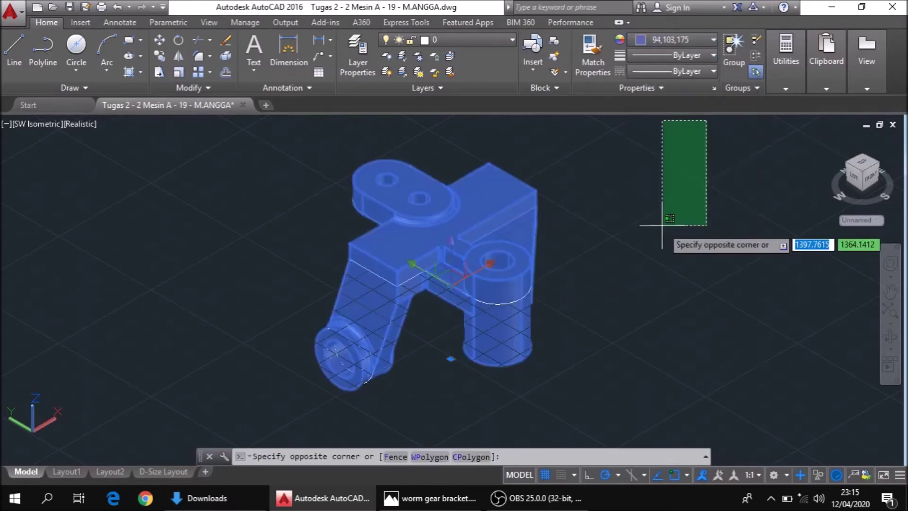
key(Escape)
key(Escape)
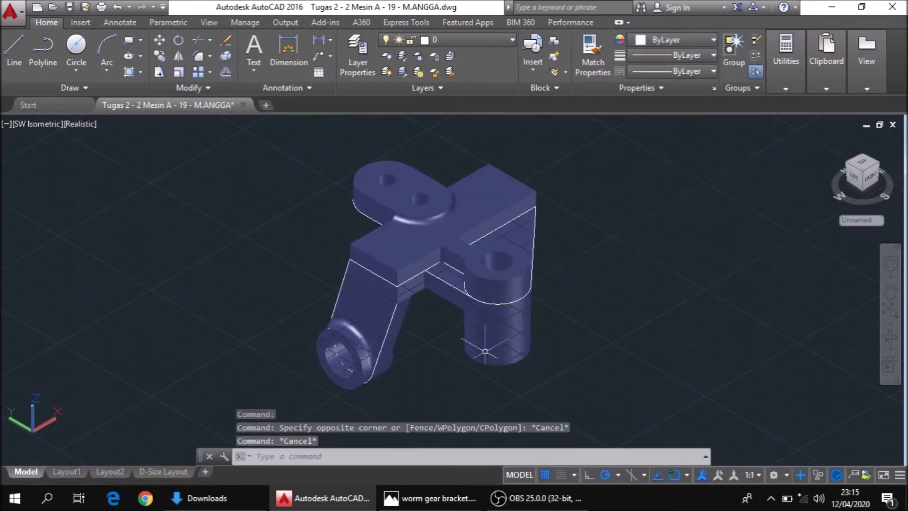
click(154, 472)
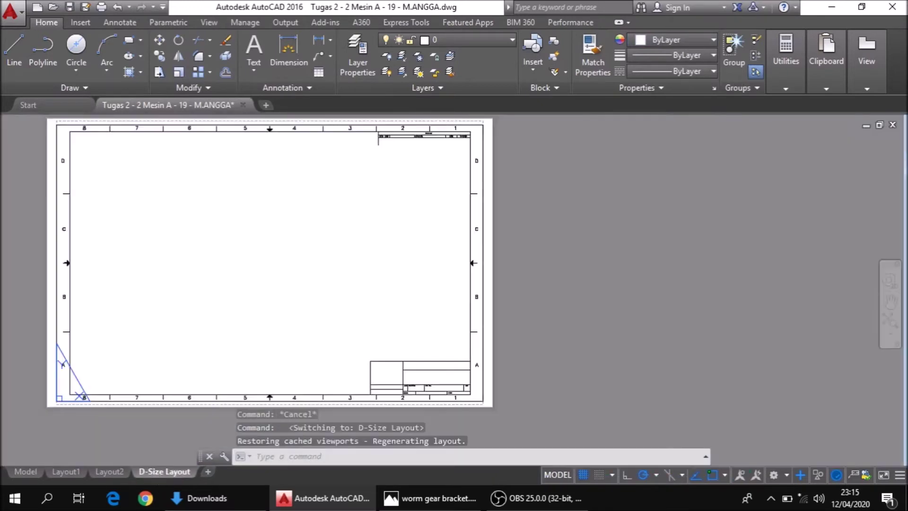
Create a base view from model space low on the sheet, with a projected view above it
click(626, 24)
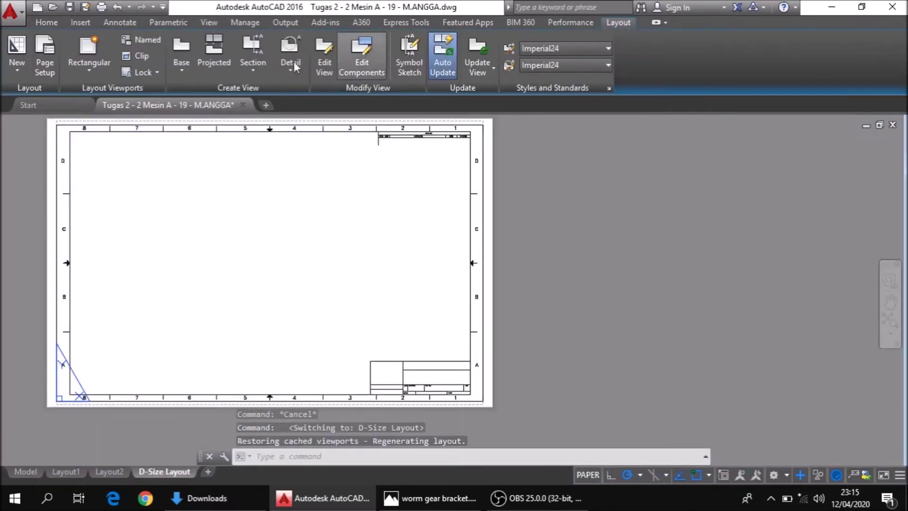
click(187, 73)
click(216, 93)
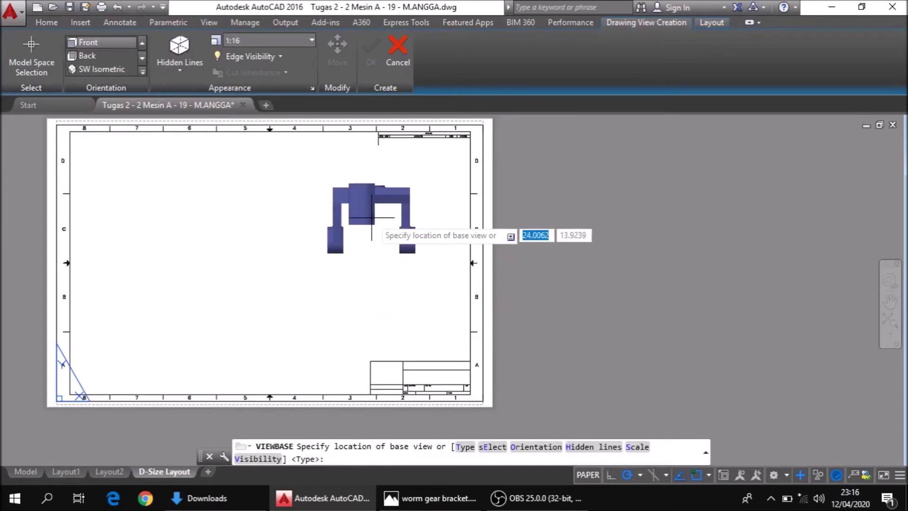
click(364, 318)
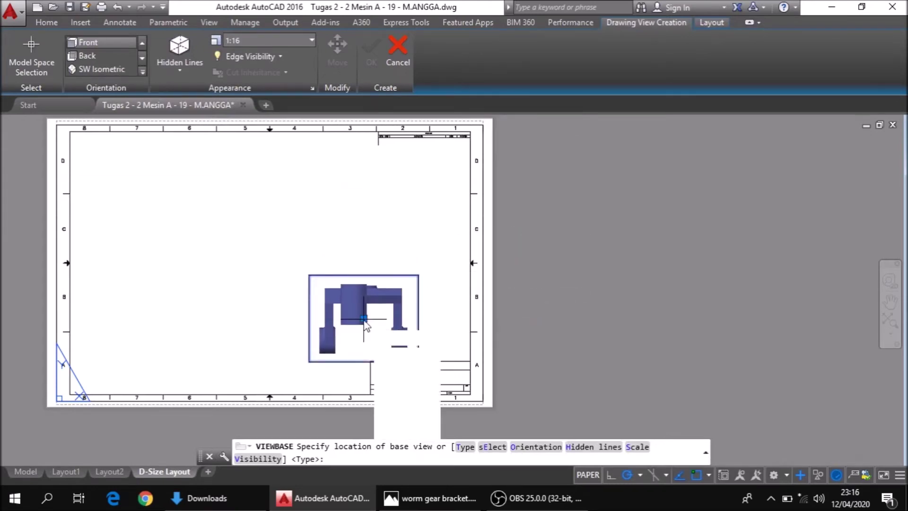
click(397, 433)
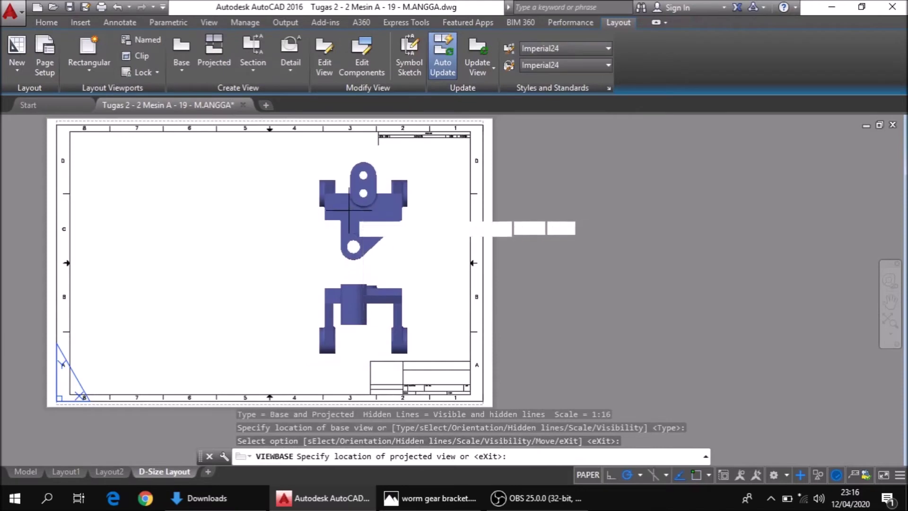
click(345, 220)
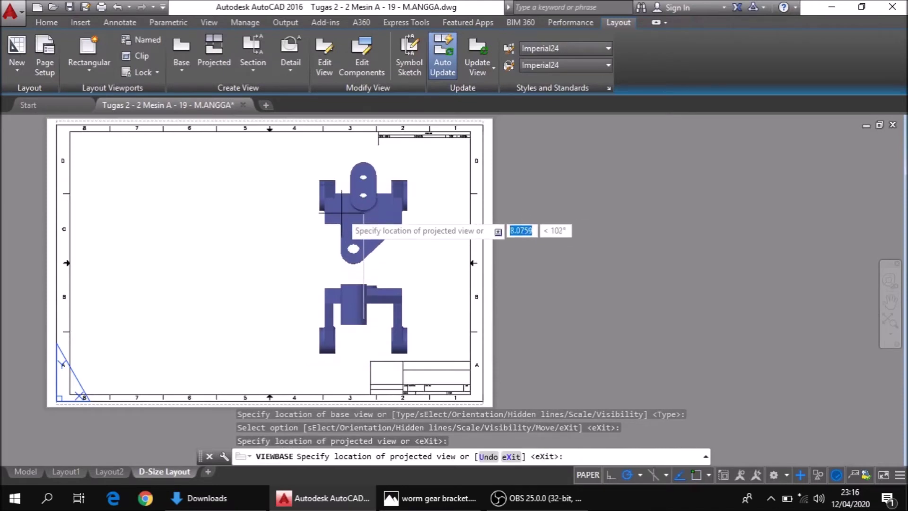
key(Return)
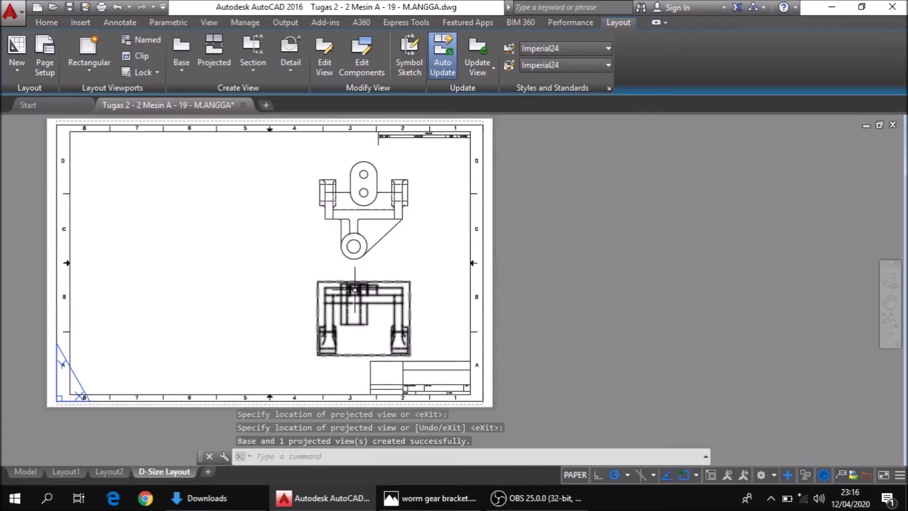
Delete the lower drawing view and select the remaining upper view
click(356, 292)
key(Delete)
click(355, 226)
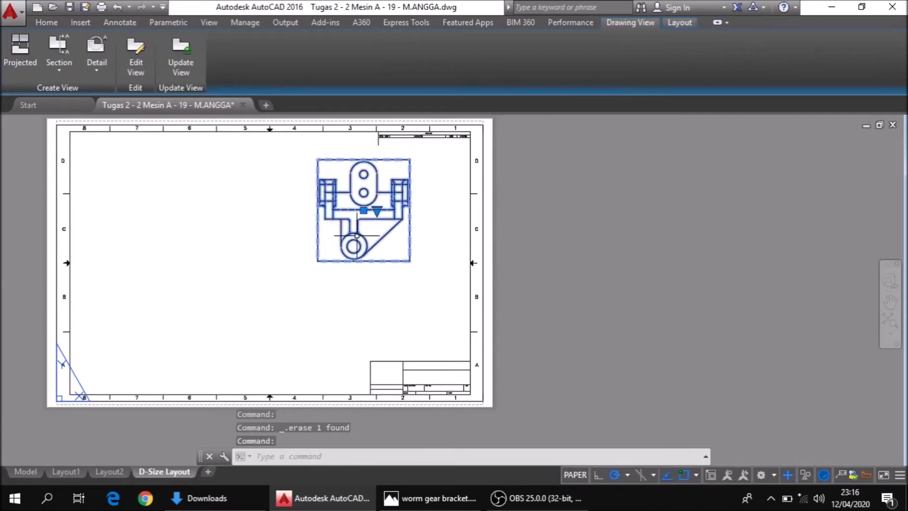
Move the view down nearer the sheet centre, using the lower hole centre as base point
right_click(357, 237)
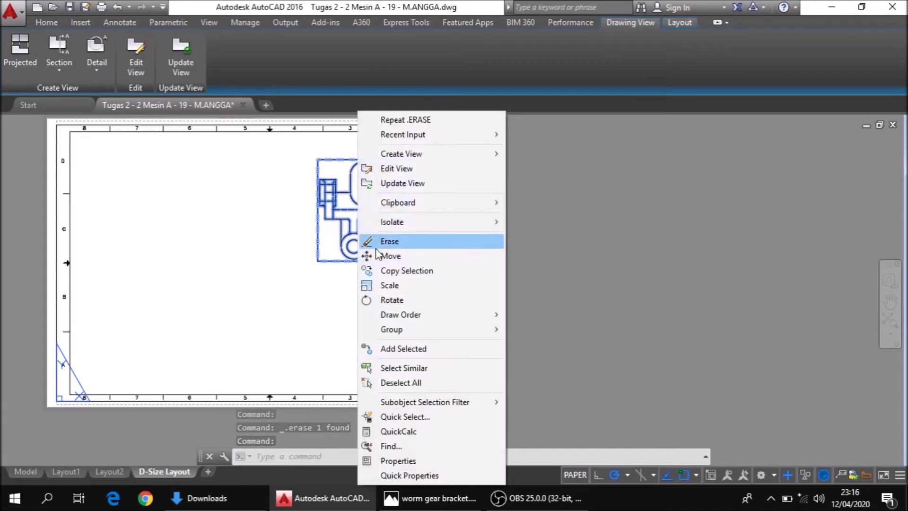
click(371, 254)
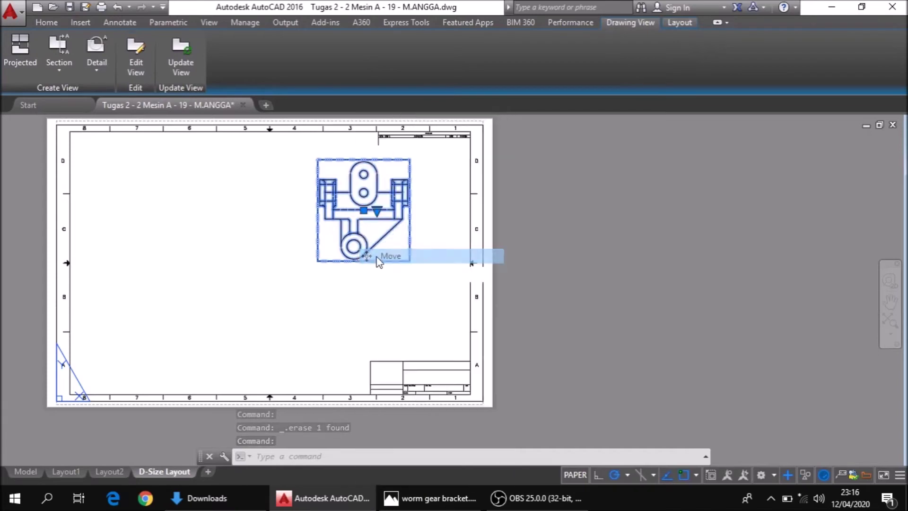
click(353, 246)
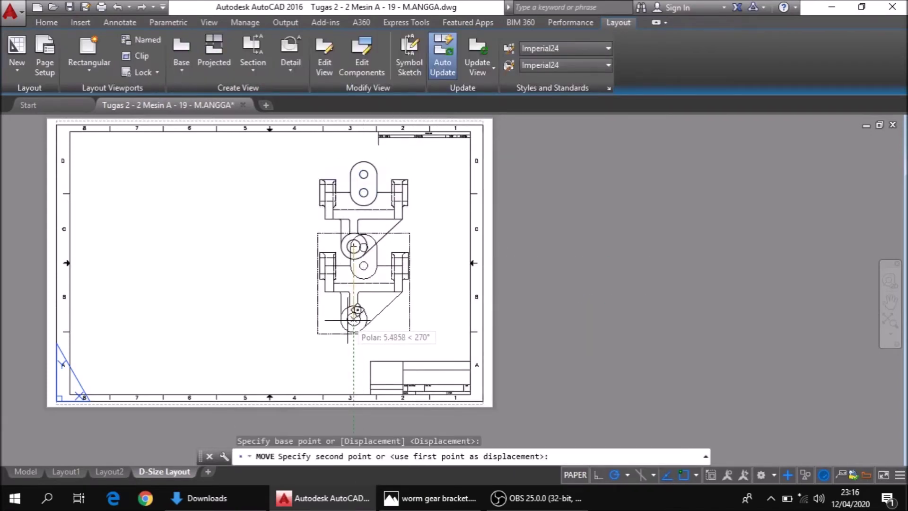
click(346, 332)
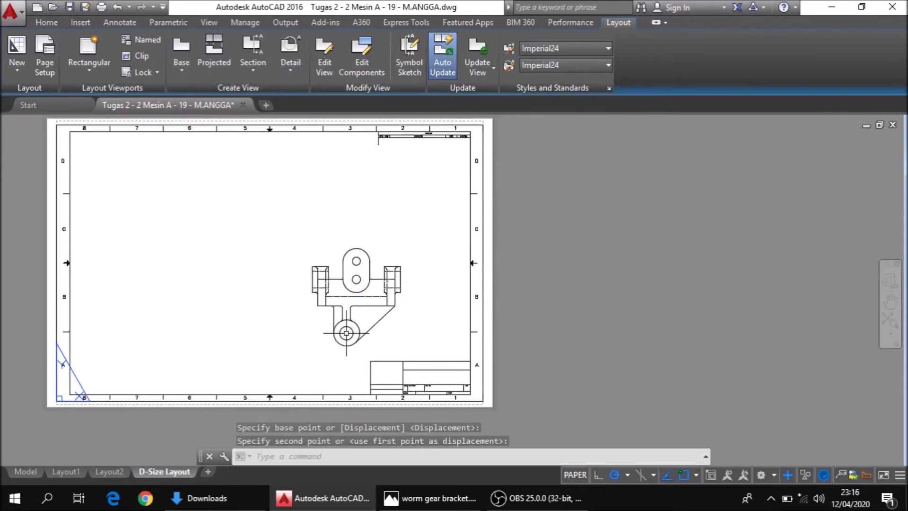
Select the front view and begin a projected view, then cancel it
click(342, 295)
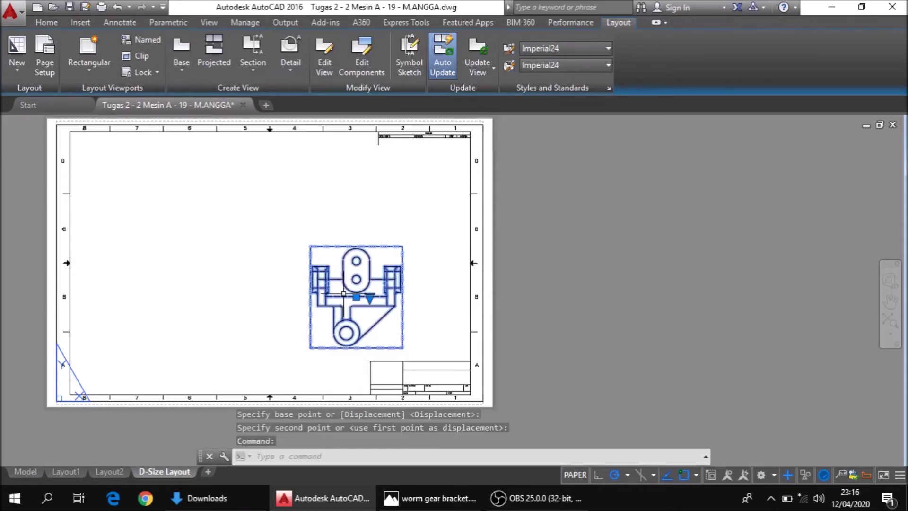
click(32, 69)
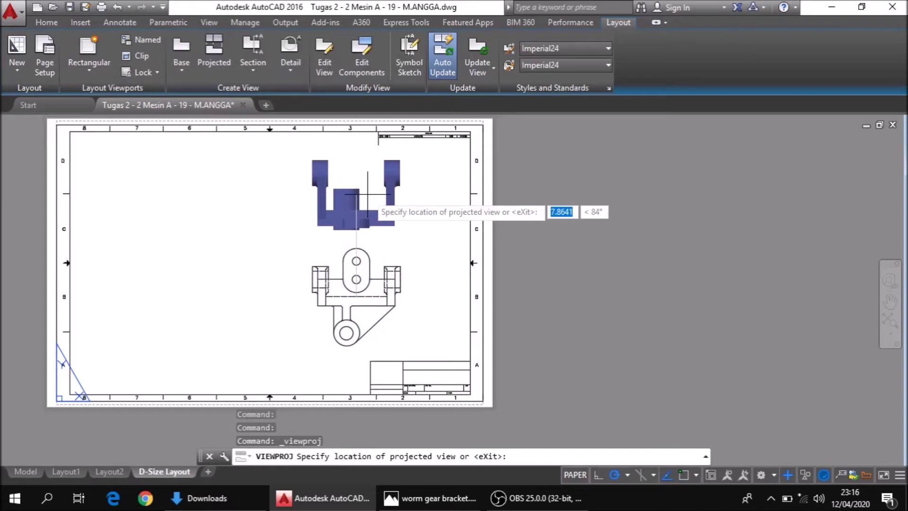
key(Escape)
Move the front view slightly lower again, based on the lower circle centre
click(360, 265)
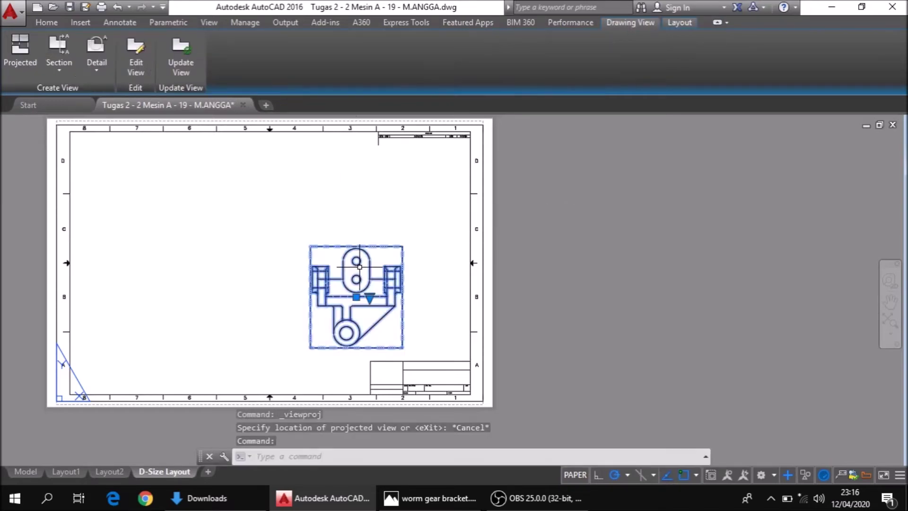
right_click(360, 263)
click(368, 258)
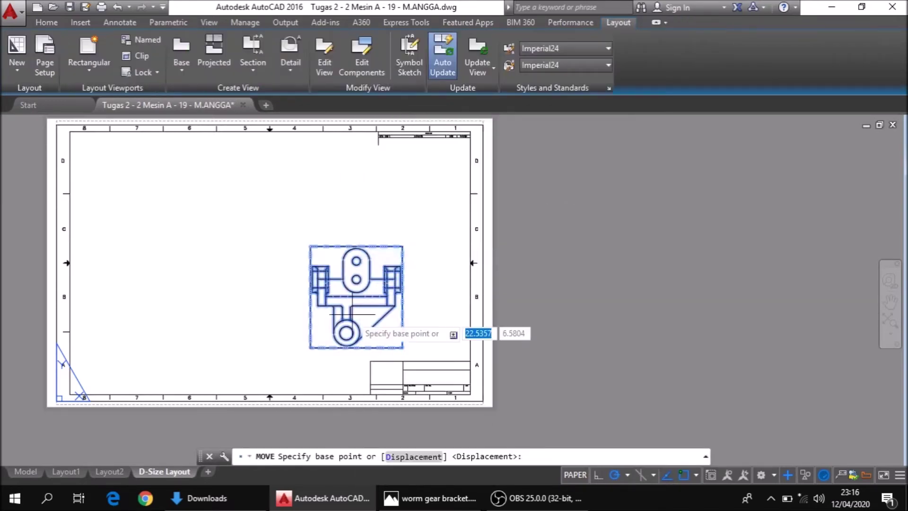
click(346, 333)
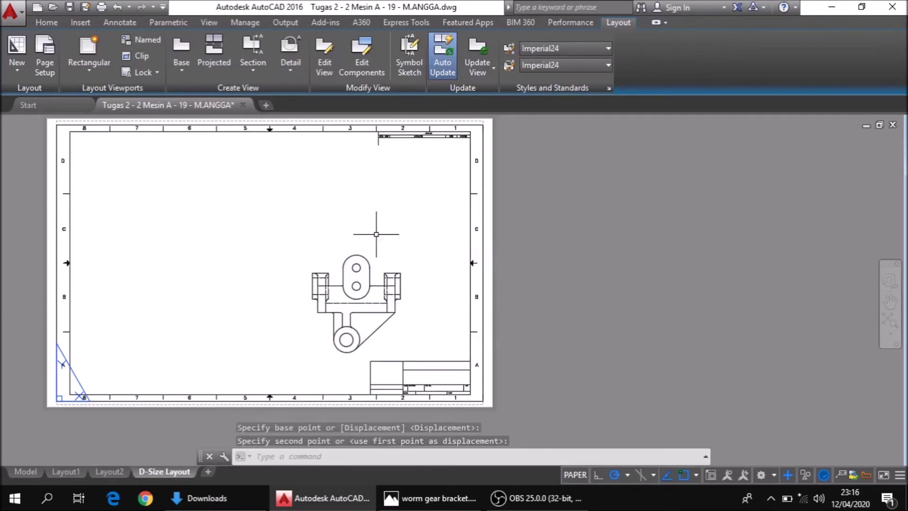
click(354, 337)
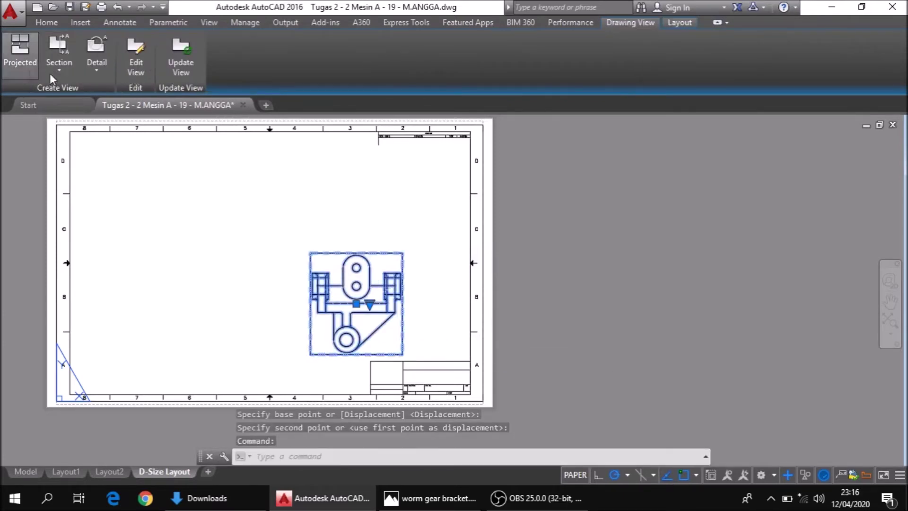
click(24, 66)
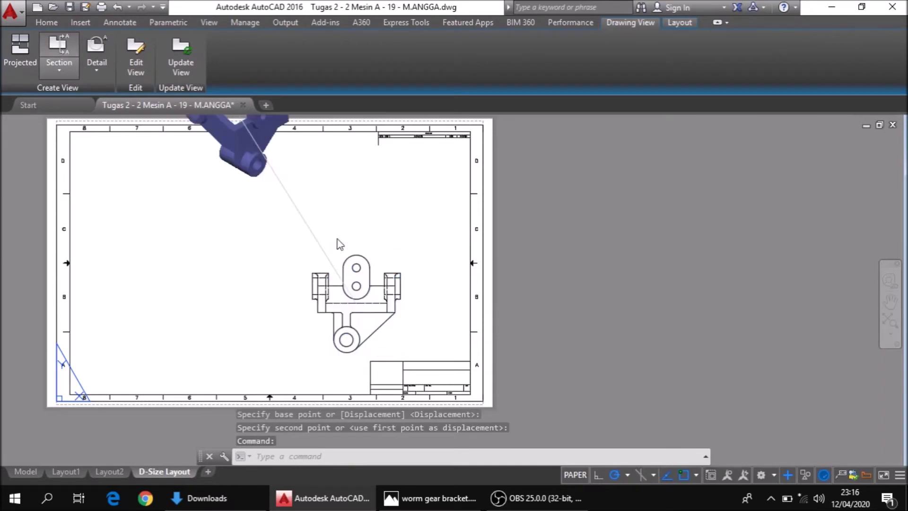
click(350, 189)
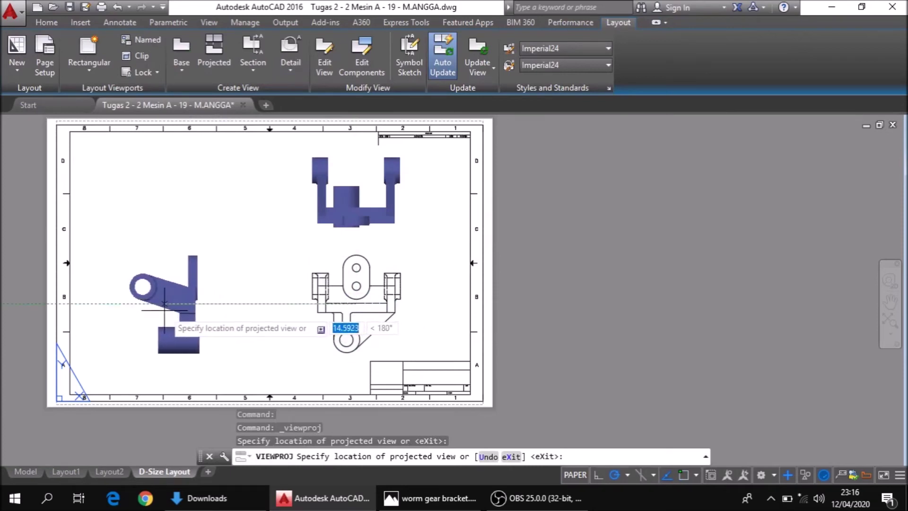
click(161, 303)
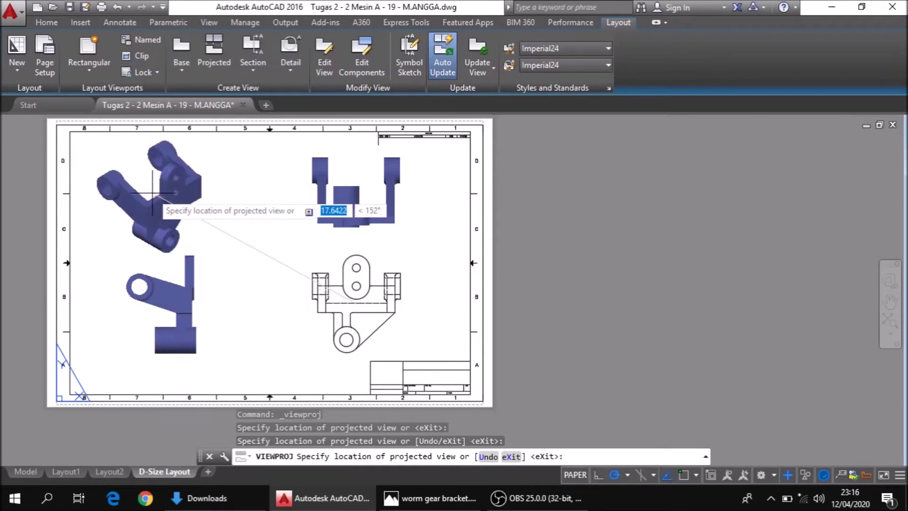
click(153, 193)
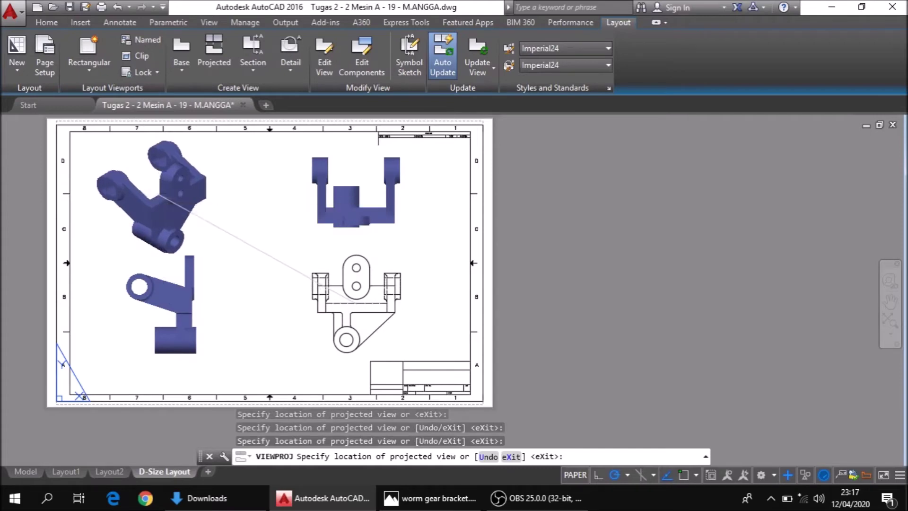
key(Escape)
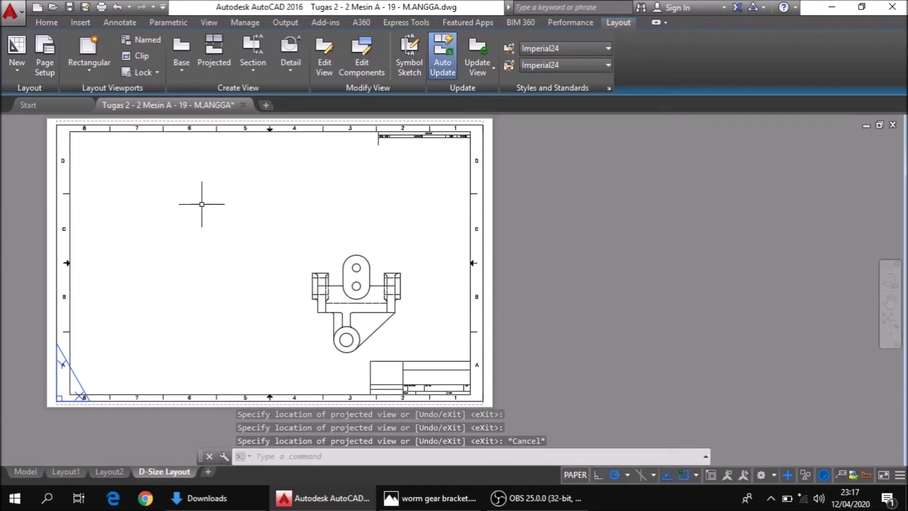
click(357, 292)
Move the front view slightly left and lower, based on the lower circle centre
right_click(360, 294)
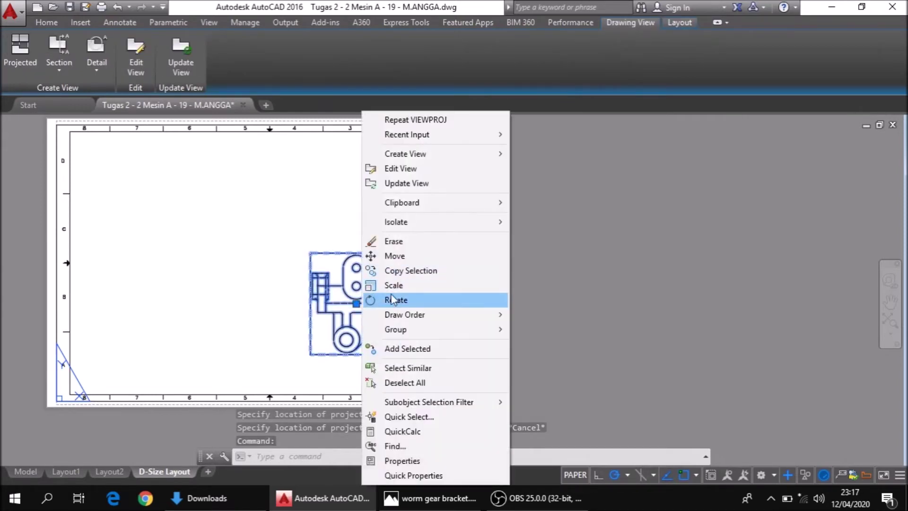
click(394, 256)
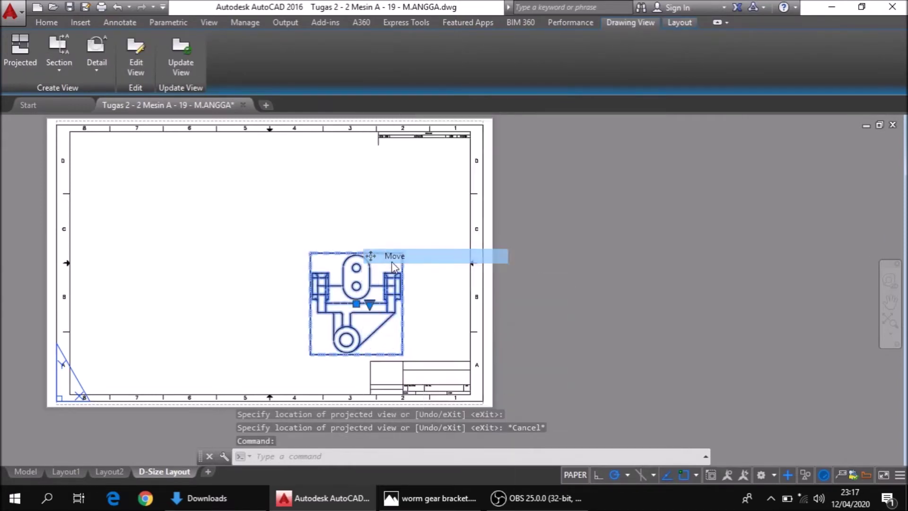
click(346, 340)
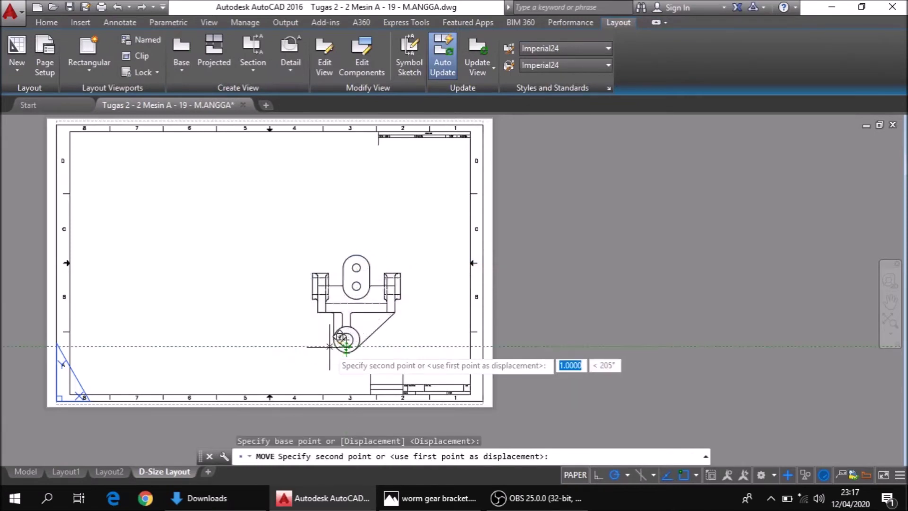
click(334, 346)
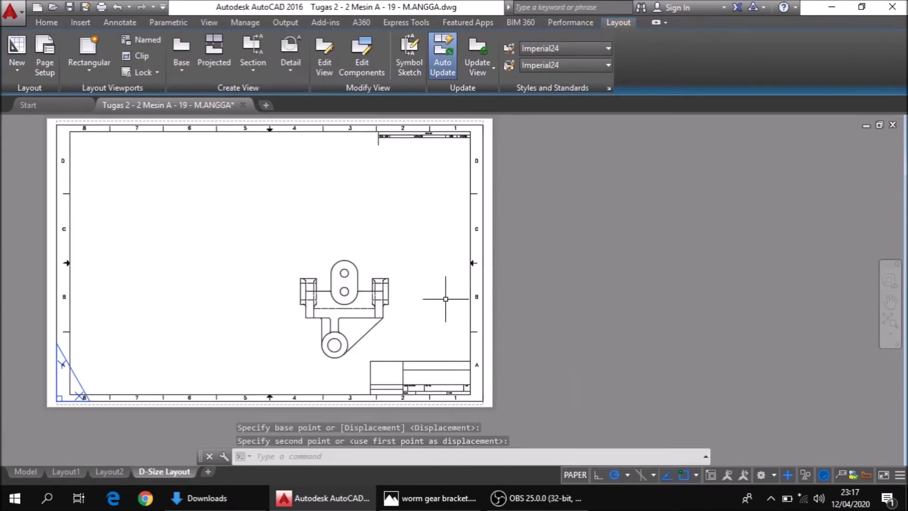
Project a top view above, a side view at lower left and an isometric view at upper left
click(343, 324)
click(36, 74)
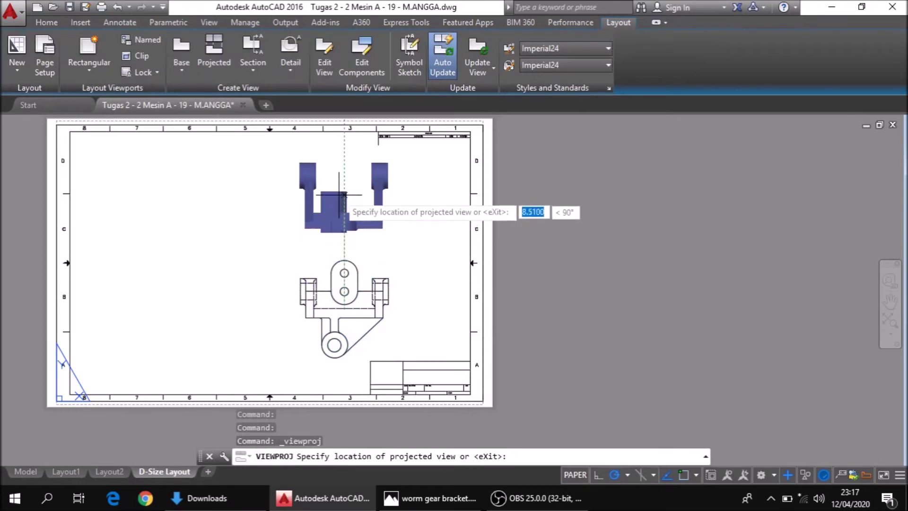
click(344, 191)
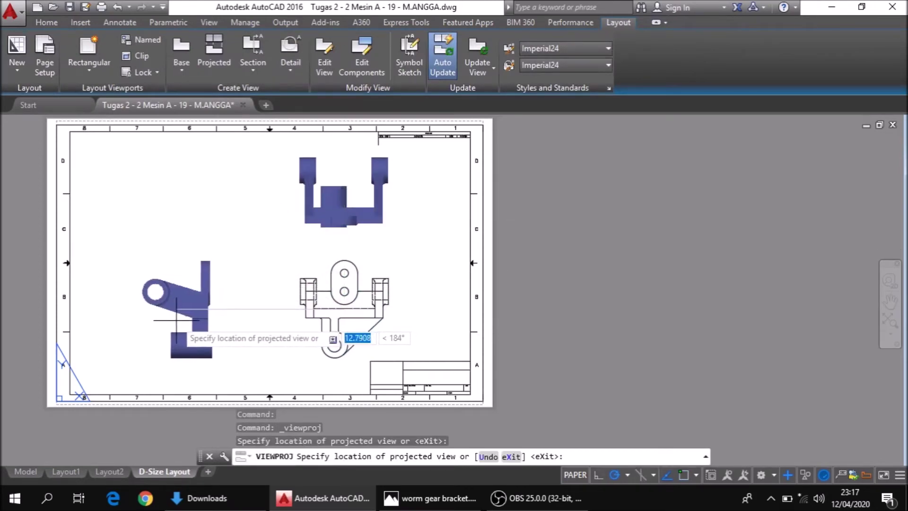
click(169, 320)
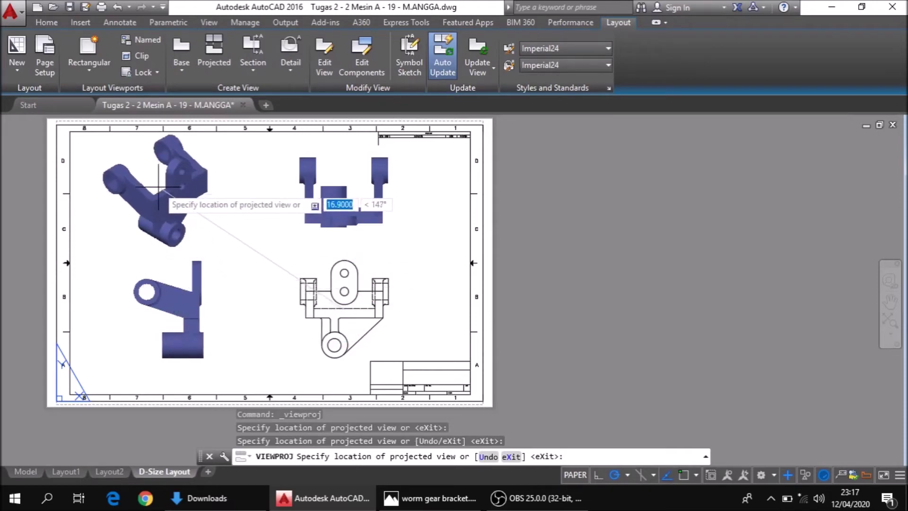
click(157, 191)
key(Return)
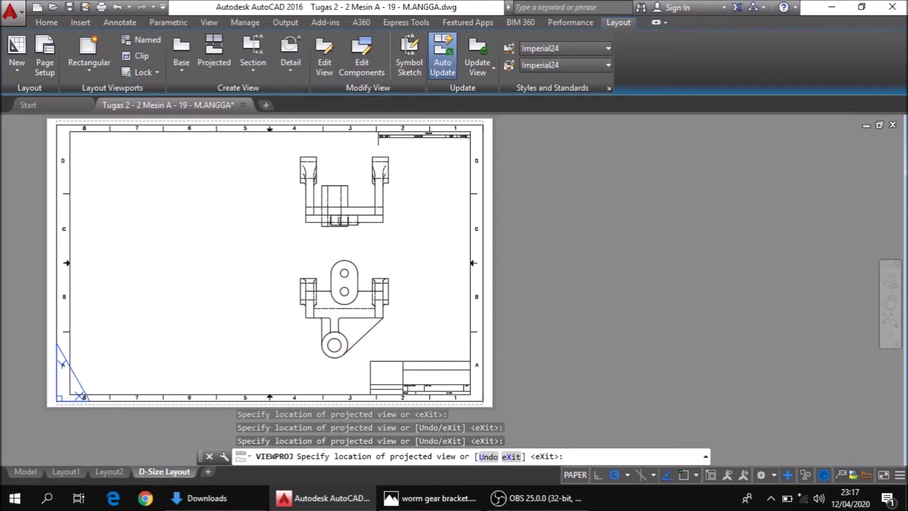
click(180, 219)
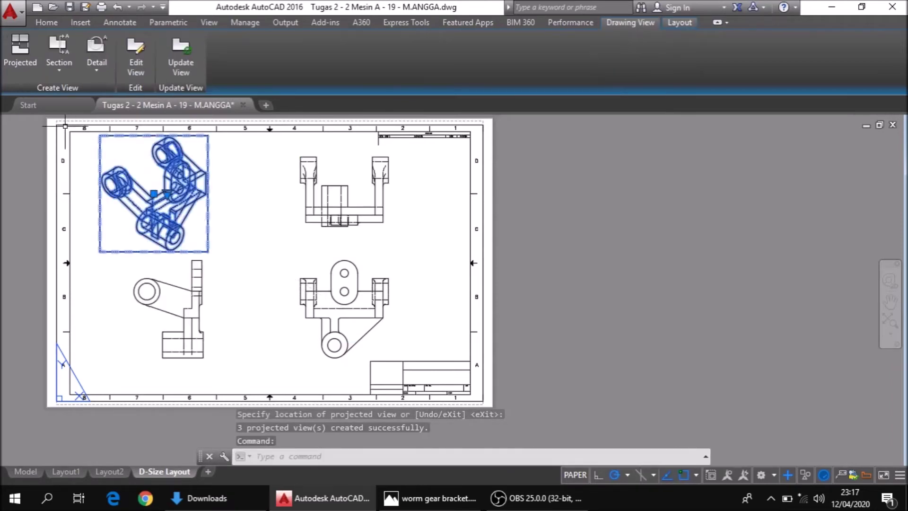
Set the isometric view's Hidden Lines style to 'Shaded with visible lines'
click(144, 76)
click(81, 67)
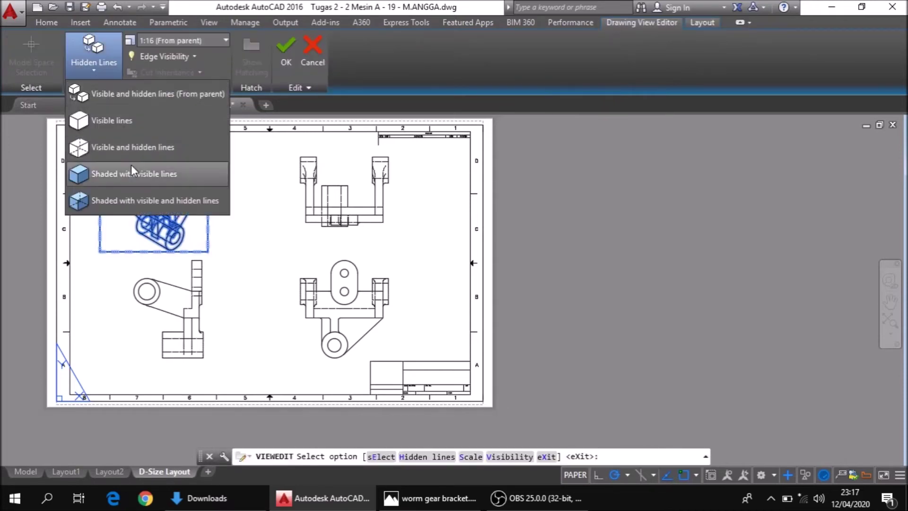
click(132, 165)
right_click(247, 255)
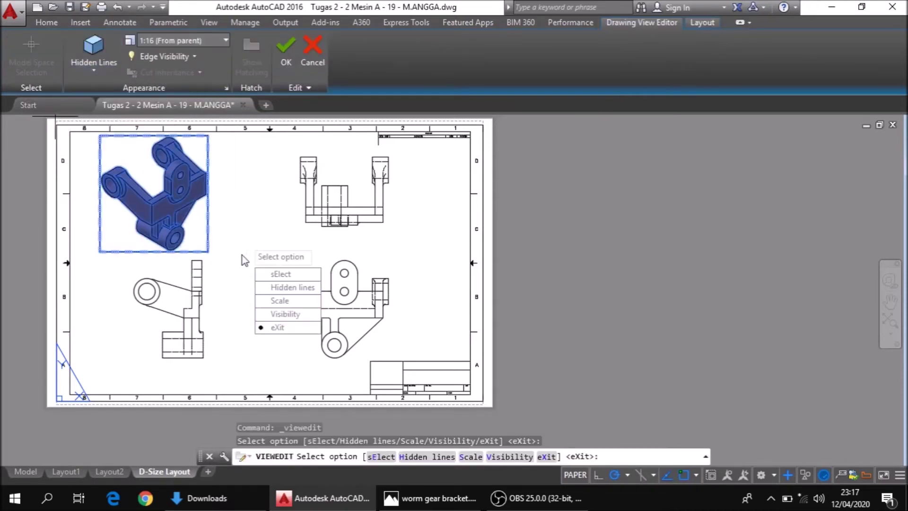
key(Return)
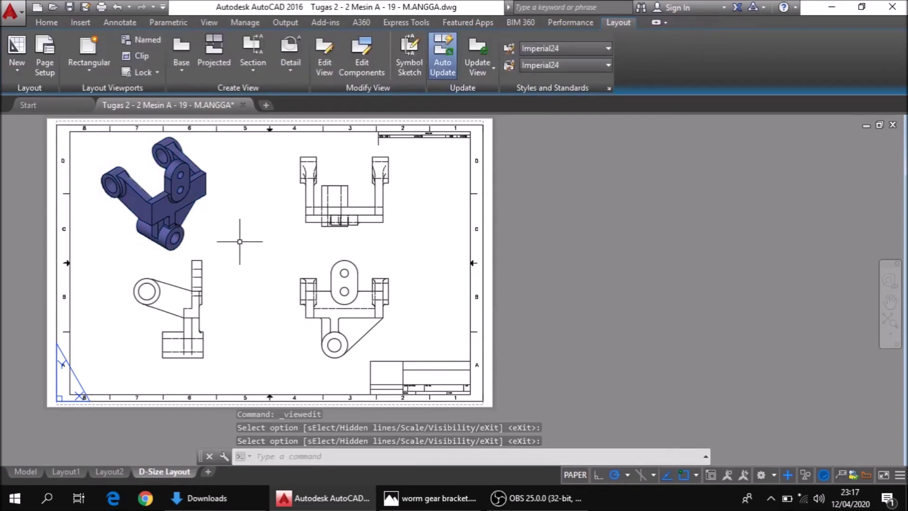
Bring up the Dimension Style Manager
key(Escape)
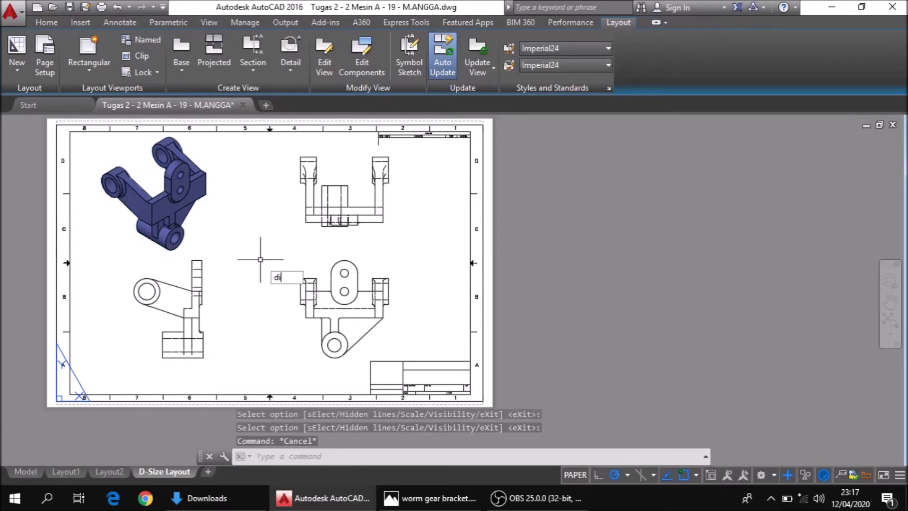
key(Down)
key(Return)
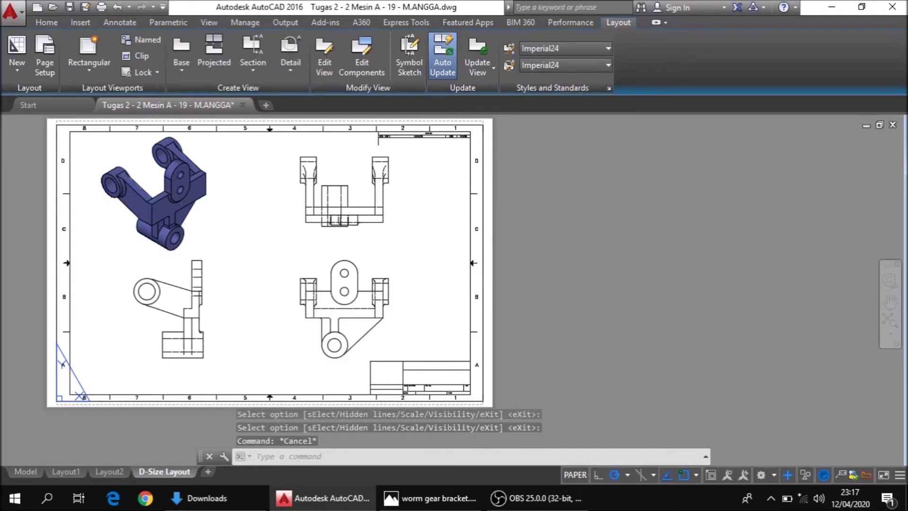
Give the Standard style red dimension lines and blue extension lines, then close the manager
click(586, 221)
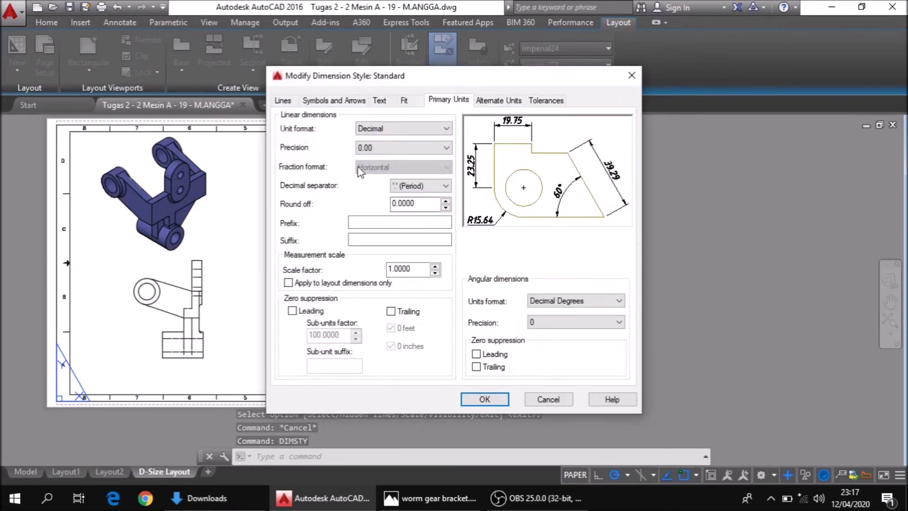
click(332, 100)
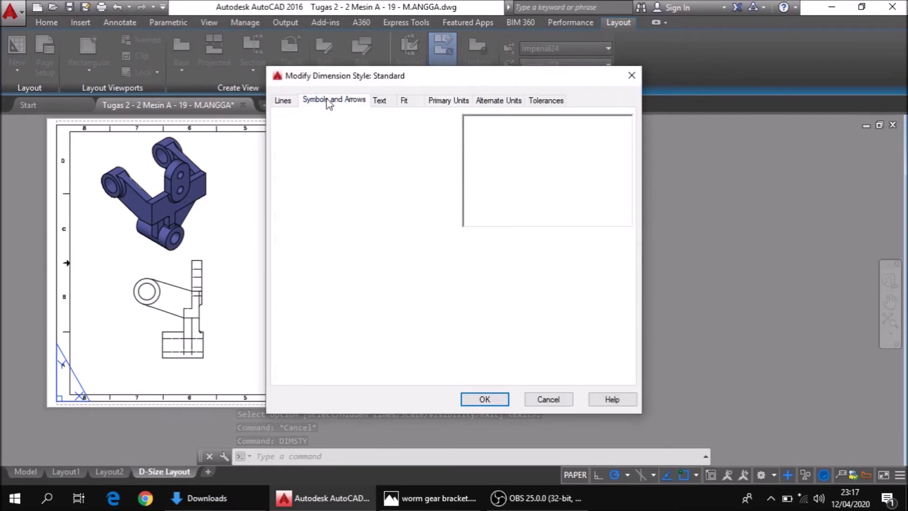
click(283, 100)
click(400, 129)
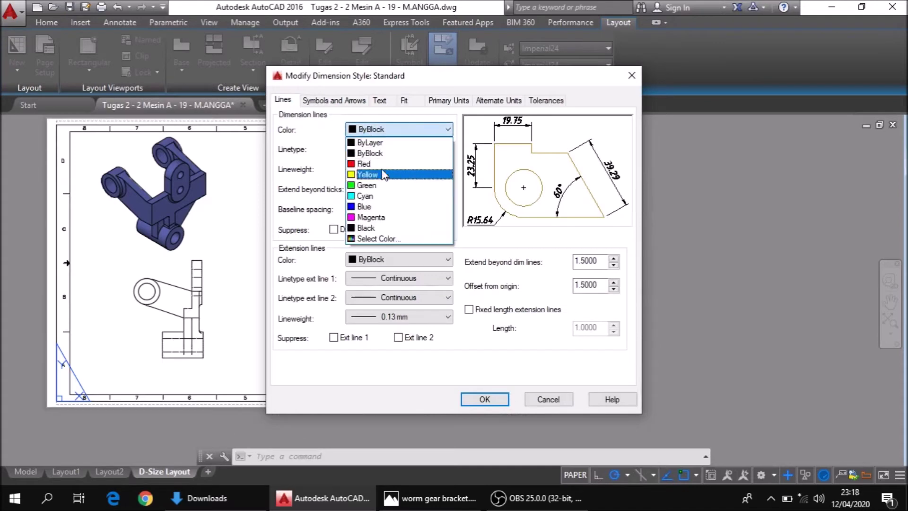
click(384, 169)
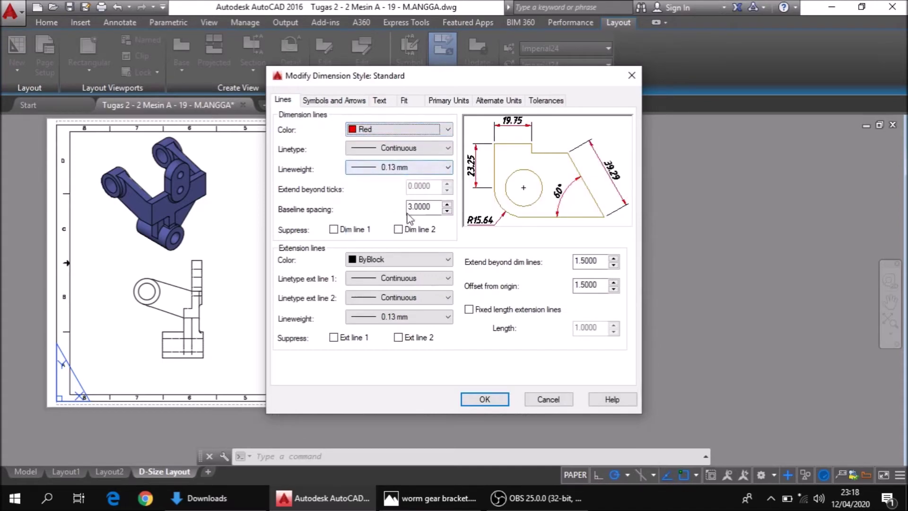
click(401, 259)
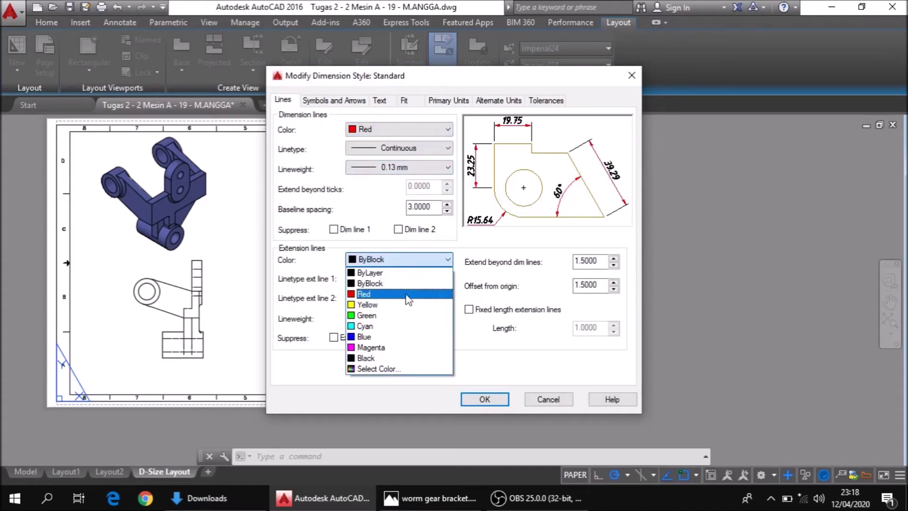
click(409, 325)
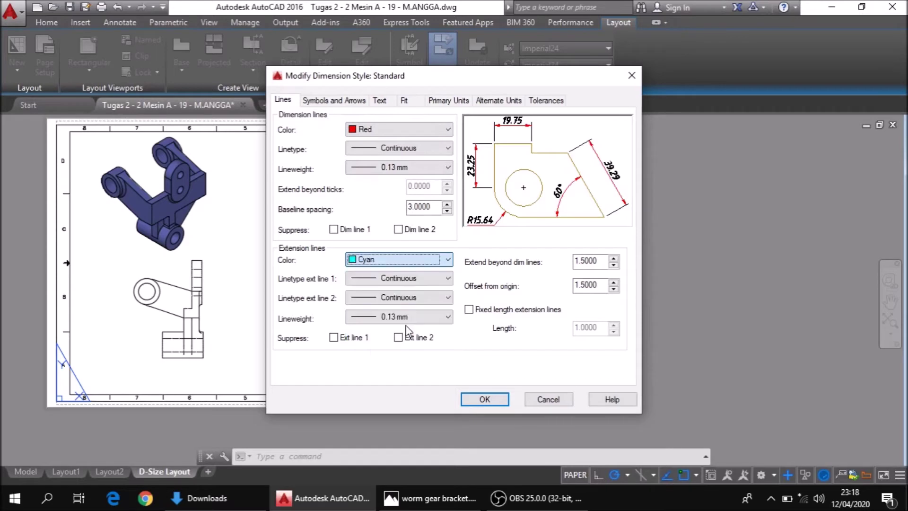
click(403, 261)
click(406, 339)
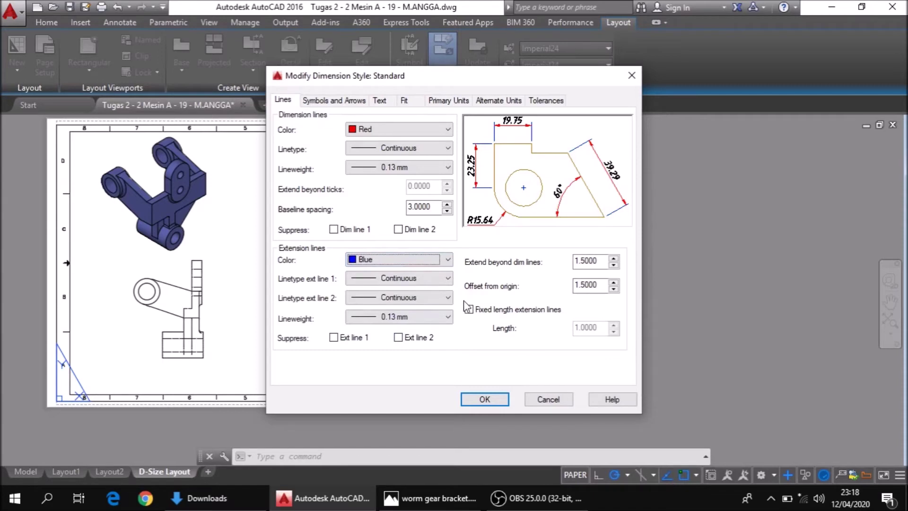
click(487, 400)
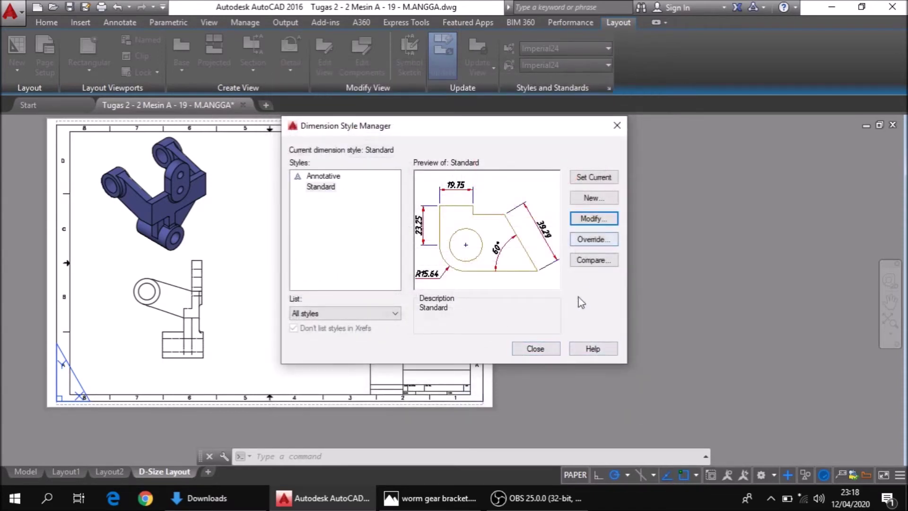
click(617, 127)
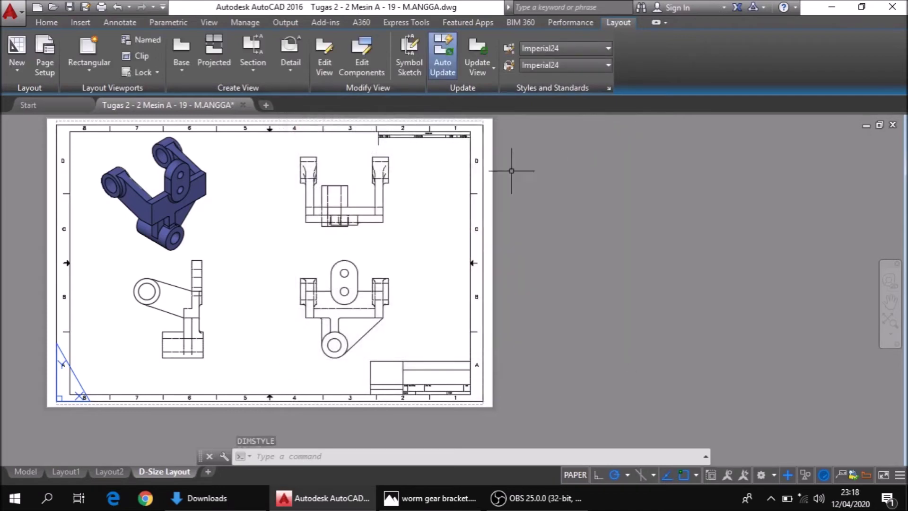
Start a dimension from the Home tab and pan to the top view's left flange
scroll(365, 243, up, 3)
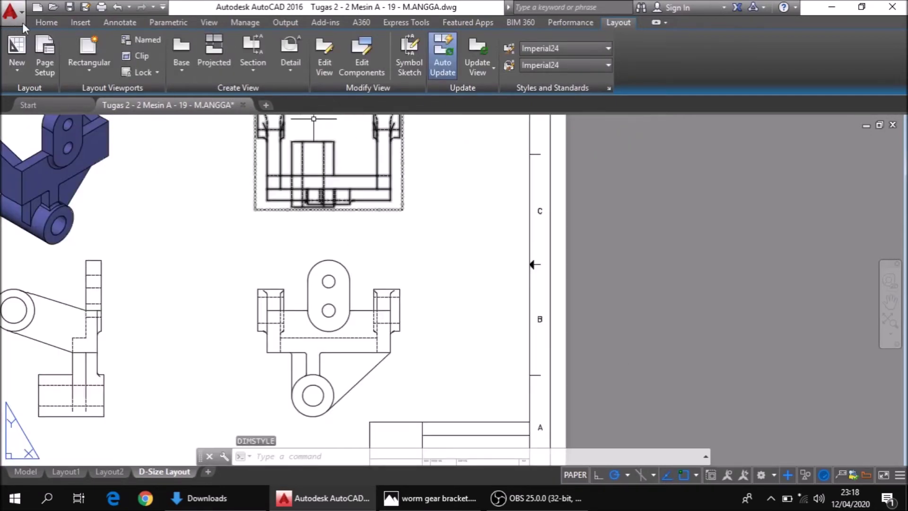
click(46, 23)
click(287, 70)
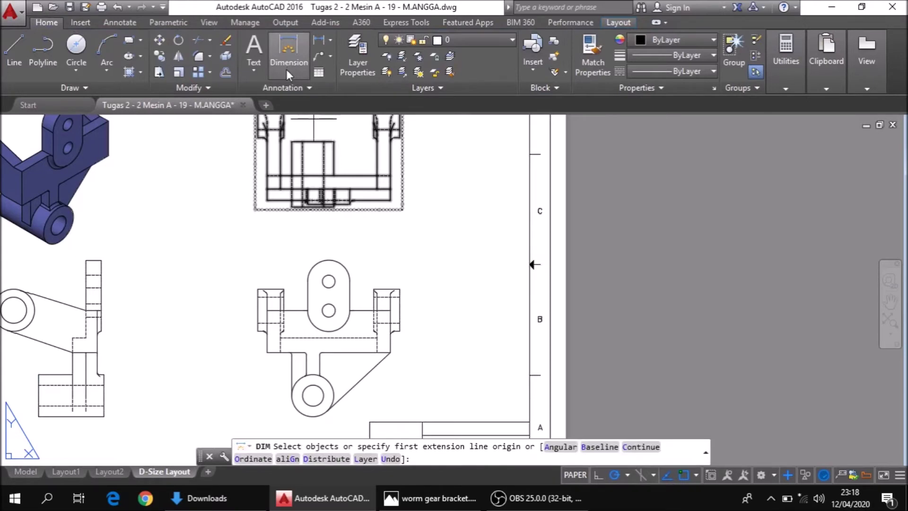
middle_drag(437, 179, 430, 291)
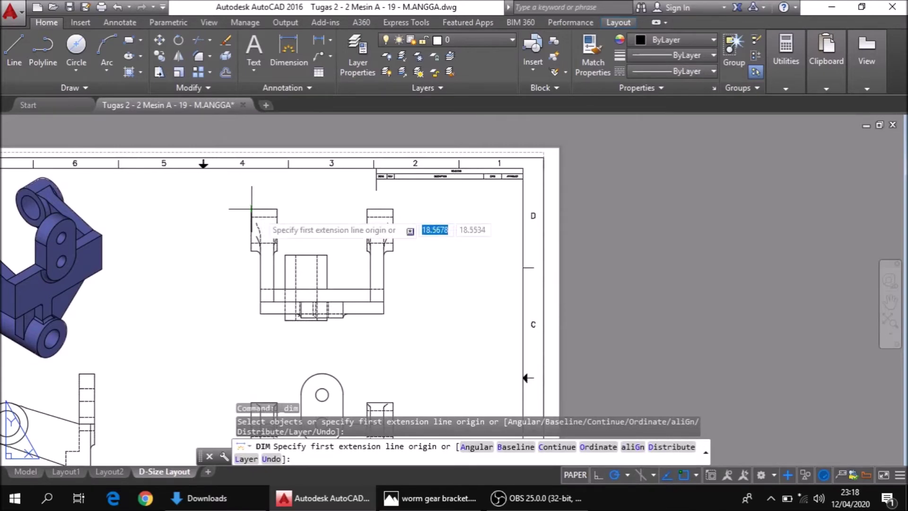
scroll(269, 217, up, 5)
key(Return)
middle_drag(255, 210, 269, 296)
key(Escape)
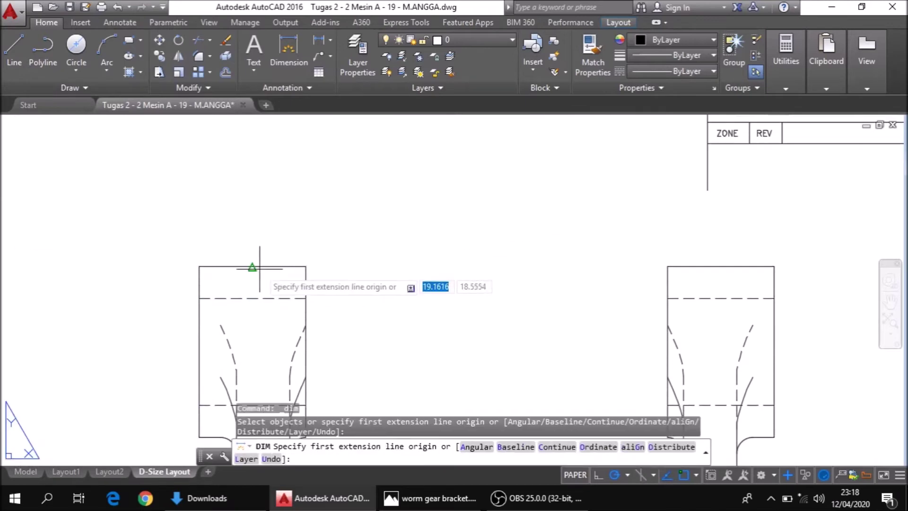
scroll(251, 266, down, 4)
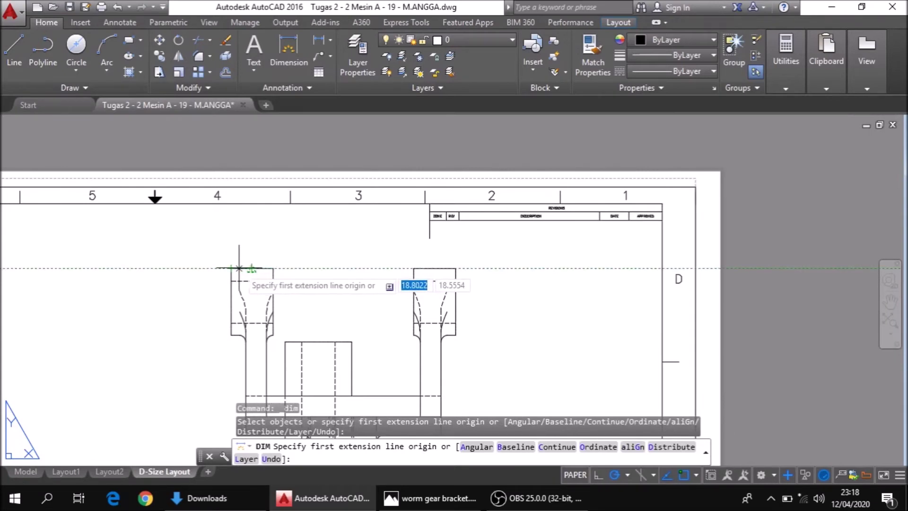
Dimension the flange width as 20.00 above the top view, then switch to Drawing5
click(231, 268)
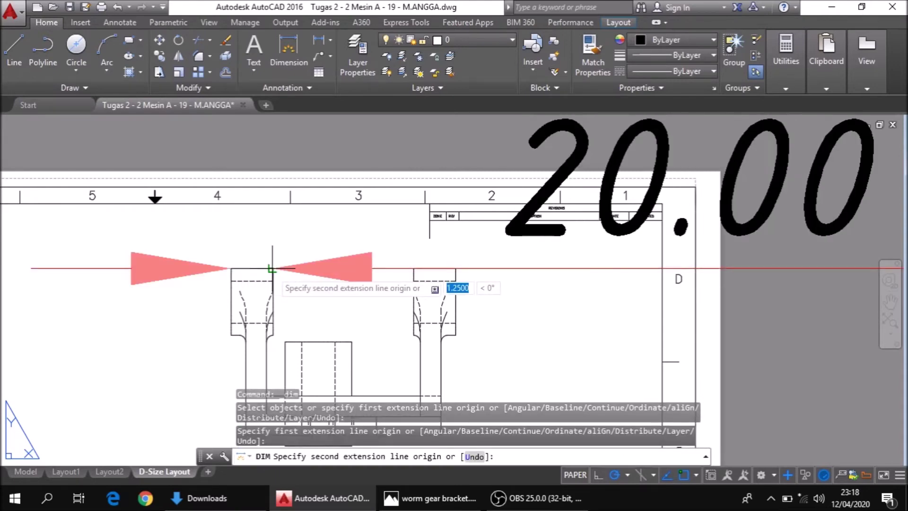
click(272, 268)
scroll(272, 268, down, 4)
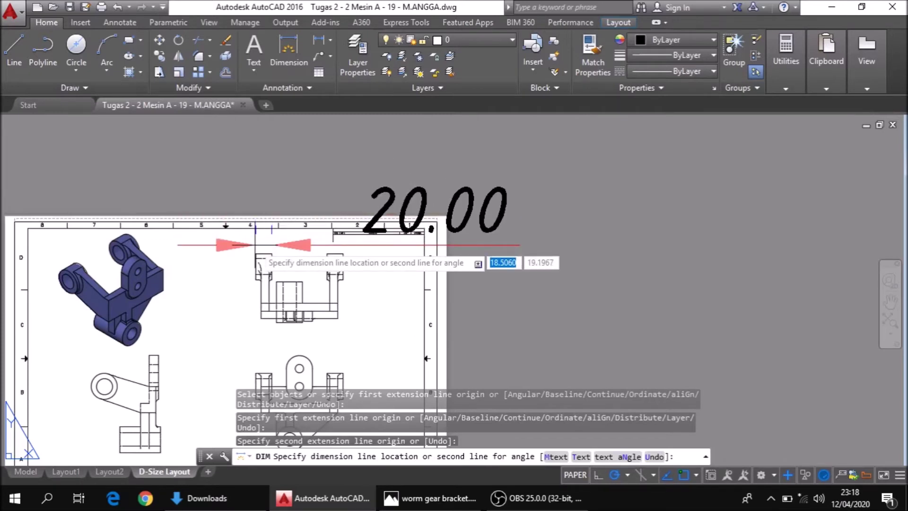
click(255, 245)
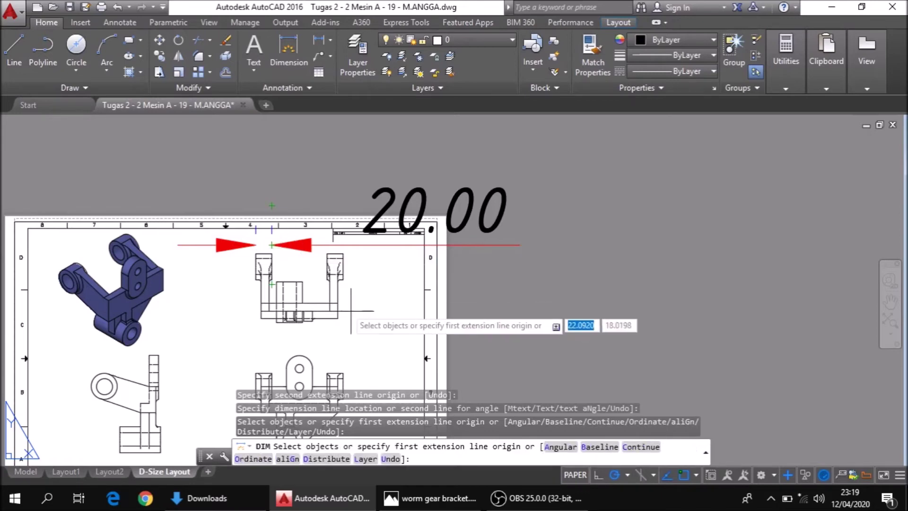
click(509, 506)
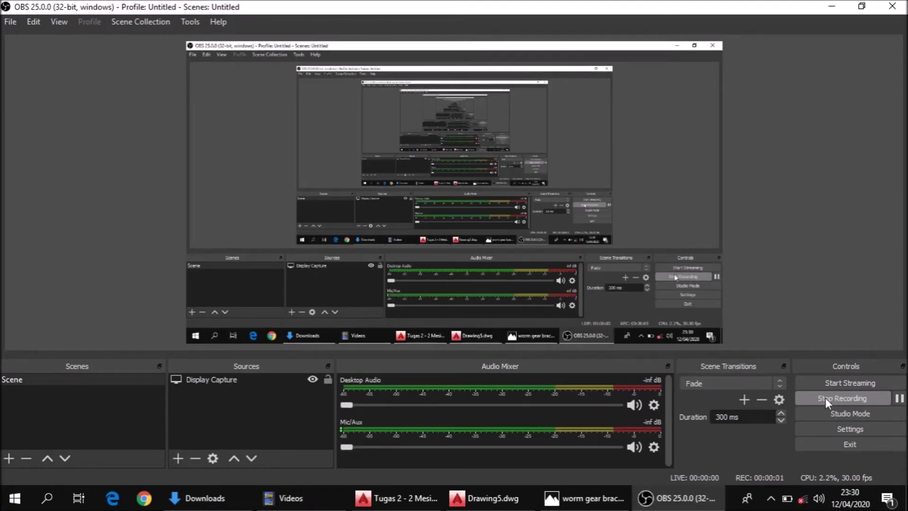
click(502, 506)
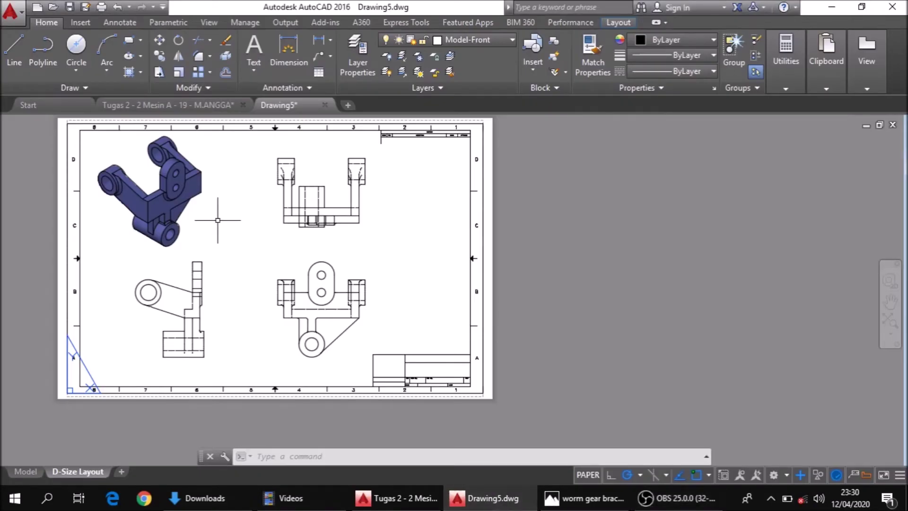
Set Drawing5's Standard style to red dimension lines and blue extension lines
text(Di)
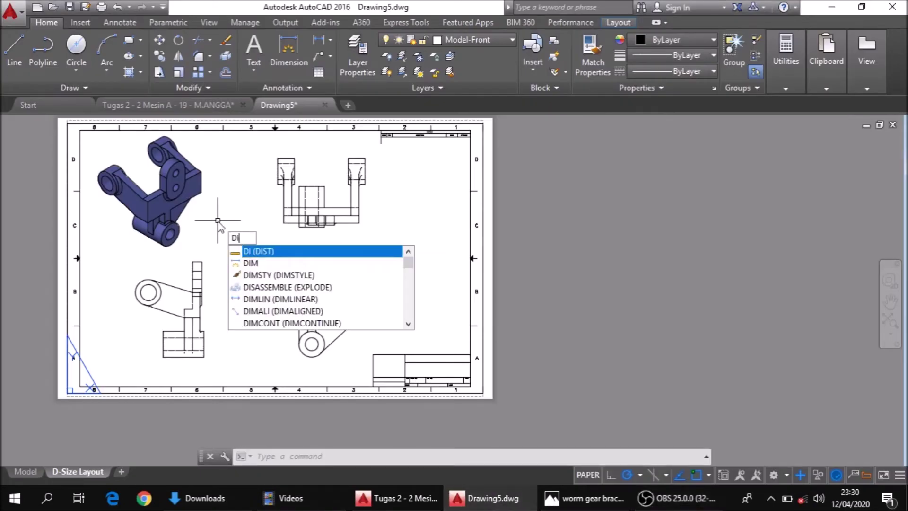
click(298, 275)
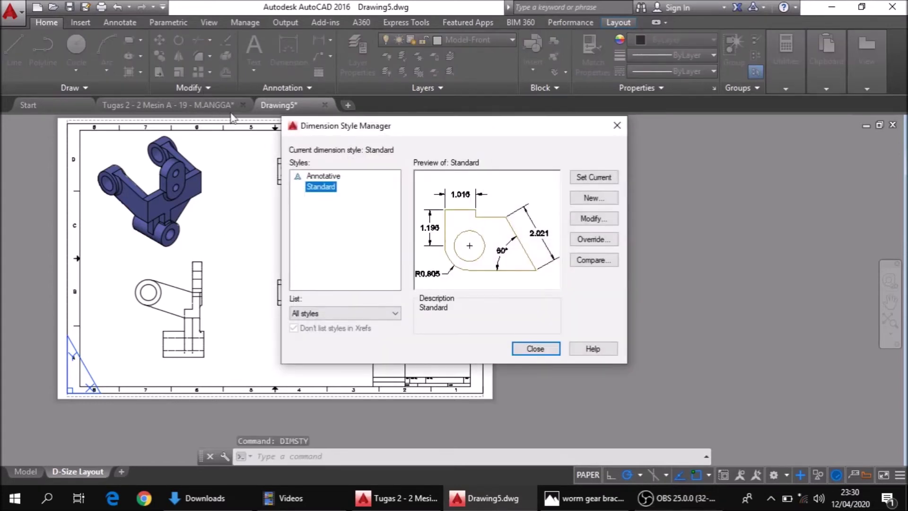
click(592, 219)
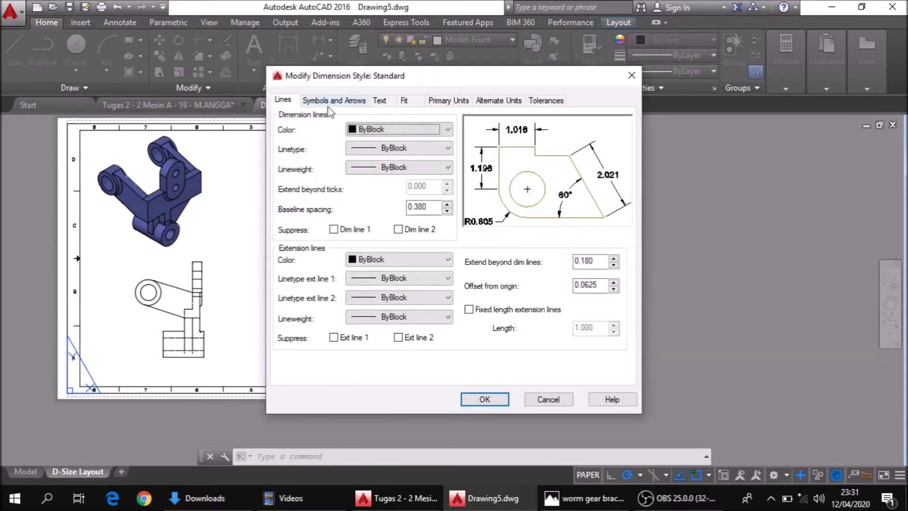
click(365, 131)
click(379, 166)
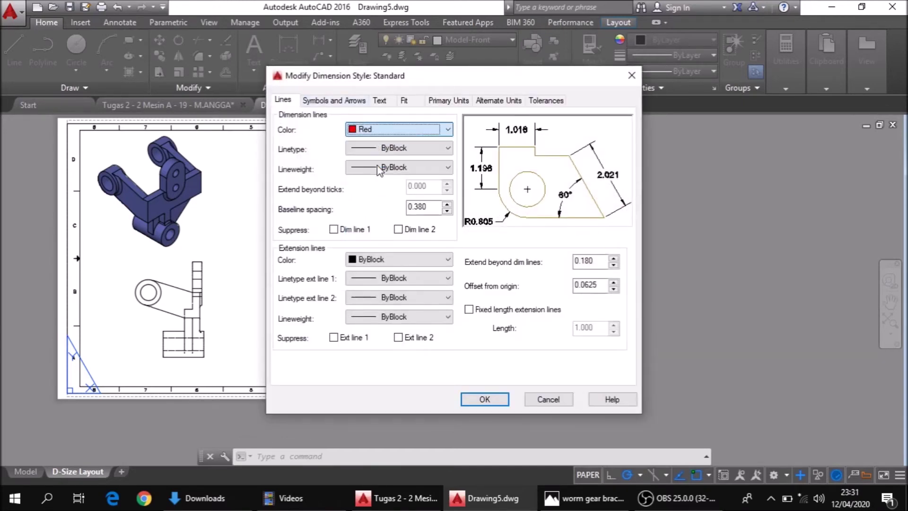
click(413, 259)
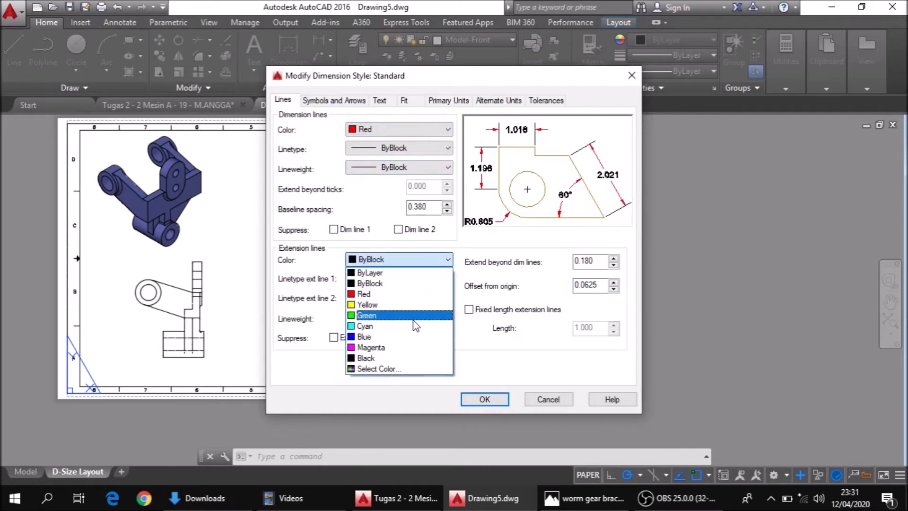
click(416, 336)
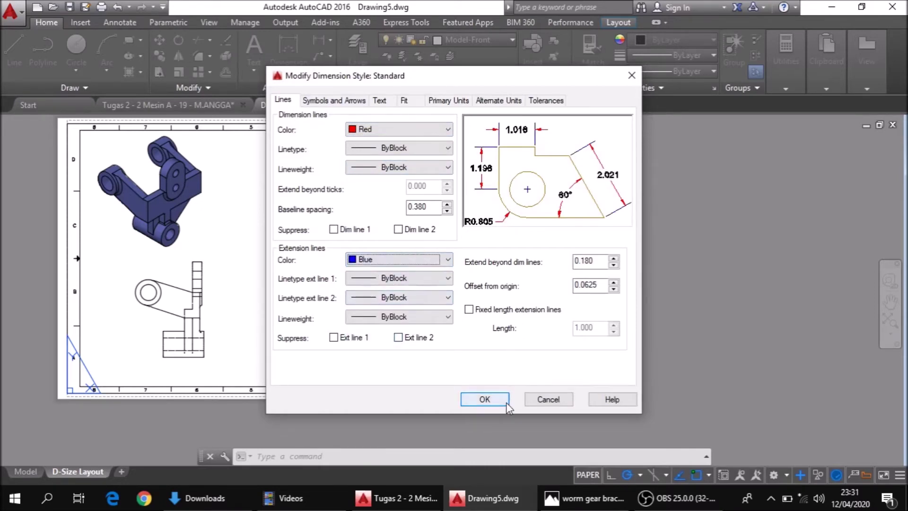
click(485, 400)
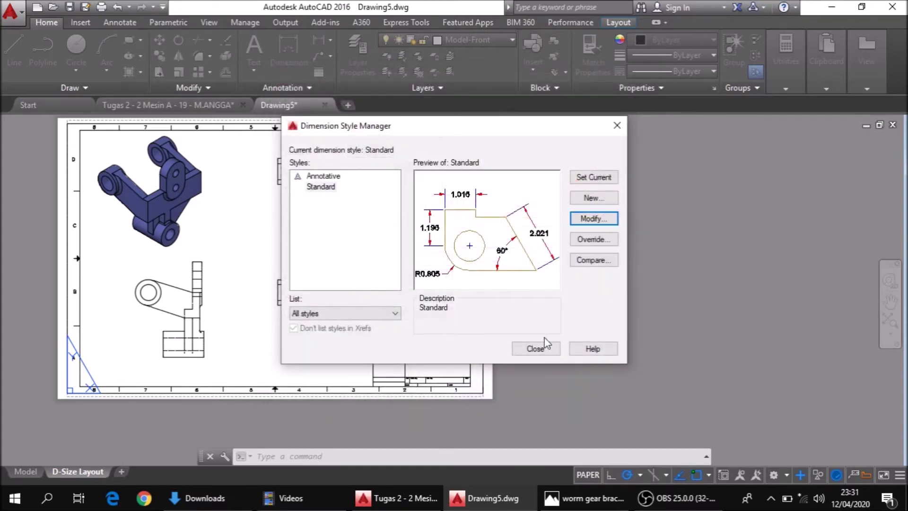
Set the Standard style's primary unit precision to 0.00 and close the manager
click(589, 220)
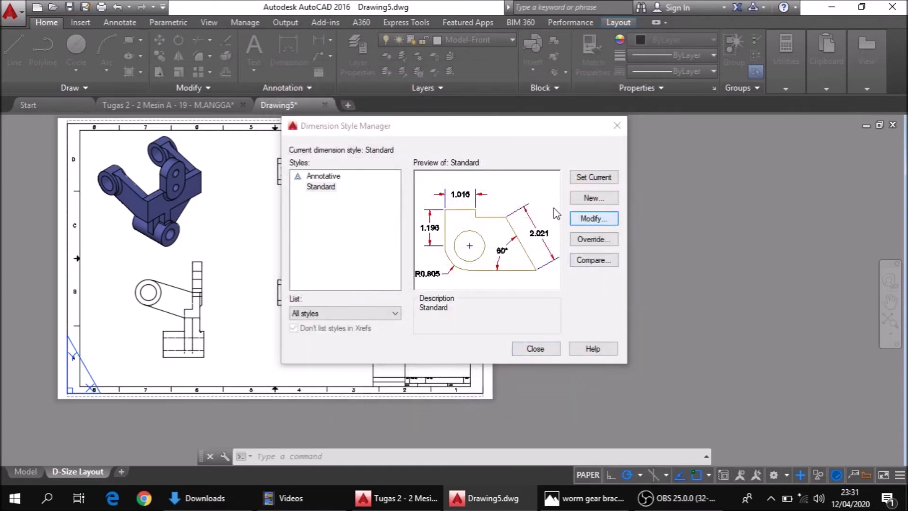
click(359, 101)
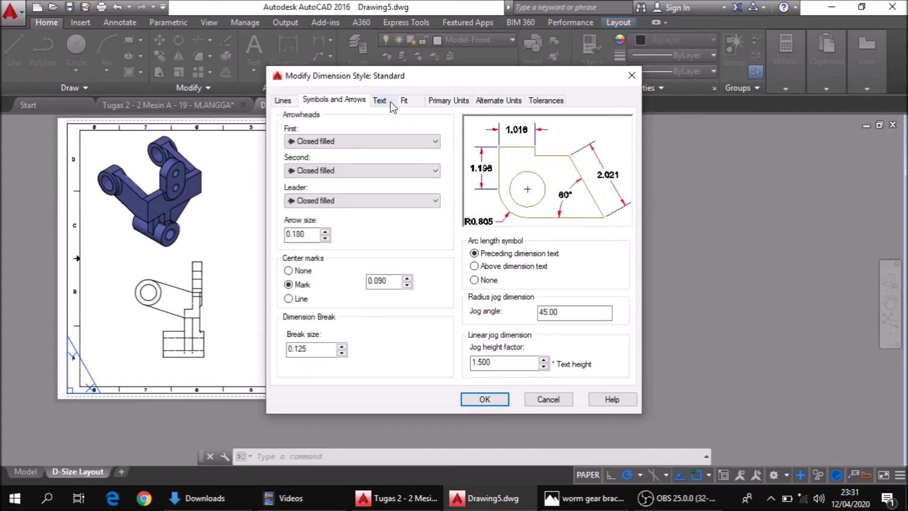
click(439, 101)
click(419, 147)
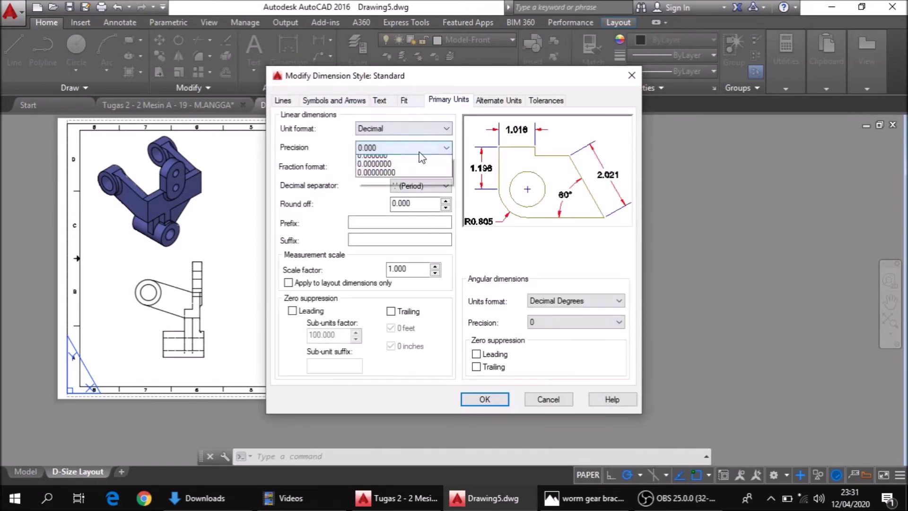
click(425, 178)
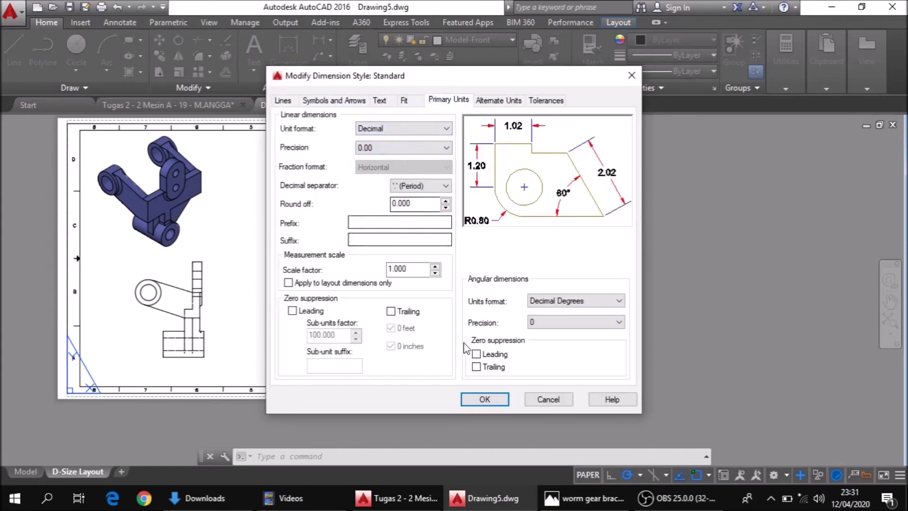
click(488, 400)
click(536, 349)
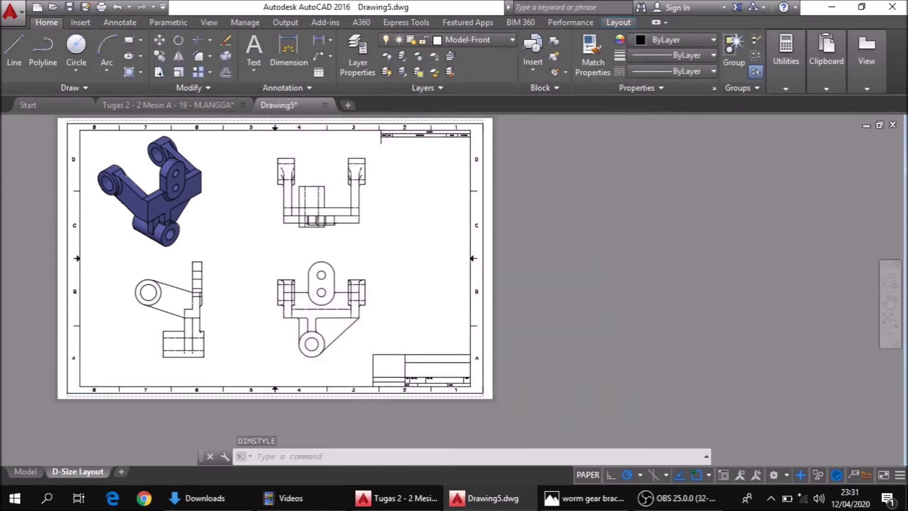
Add an R16.00 radius dimension to the front view boss's top arc
scroll(379, 274, up, 2)
scroll(325, 277, down, 2)
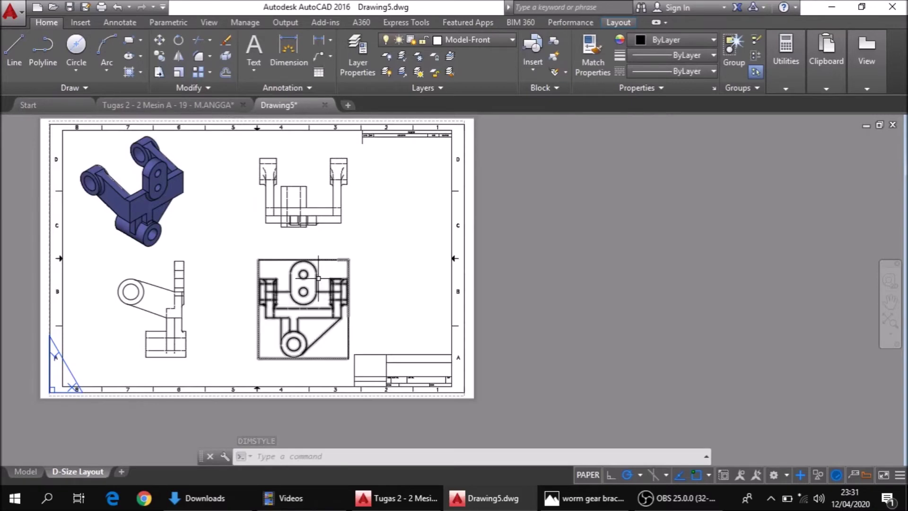
scroll(325, 277, up, 2)
scroll(299, 233, up, 3)
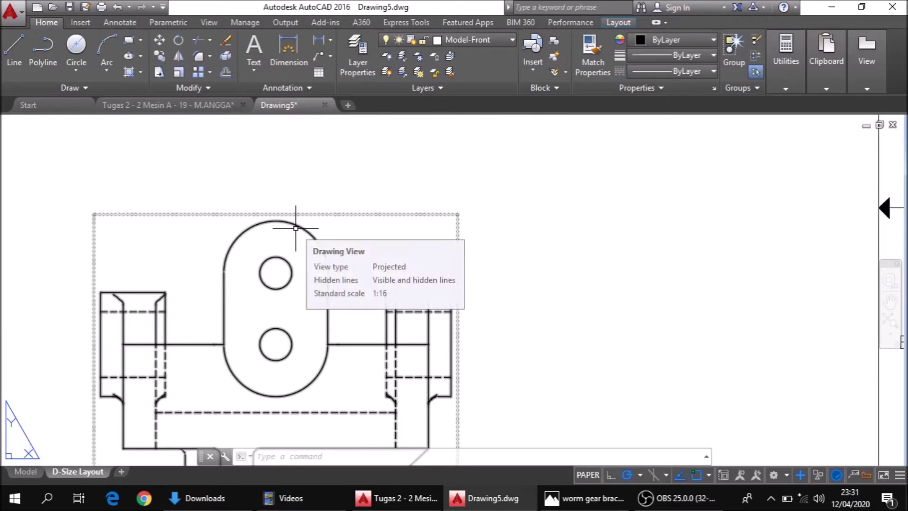
click(288, 52)
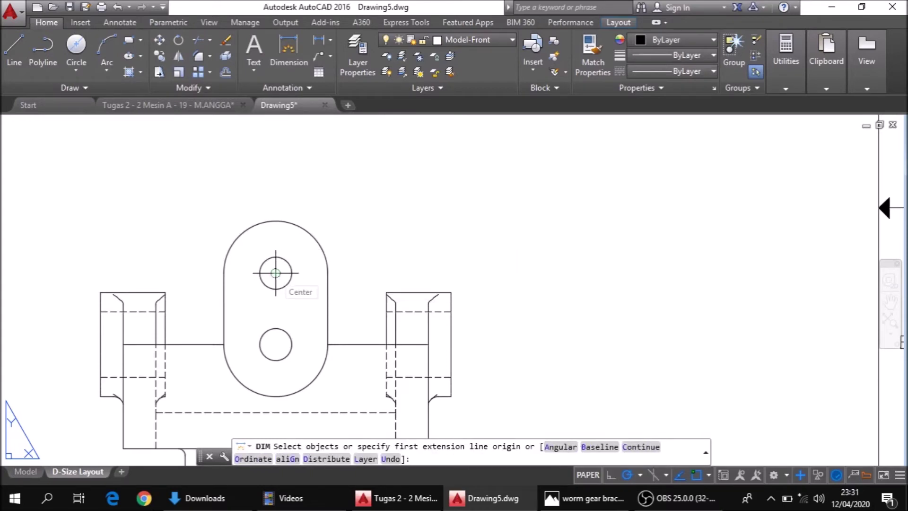
click(313, 227)
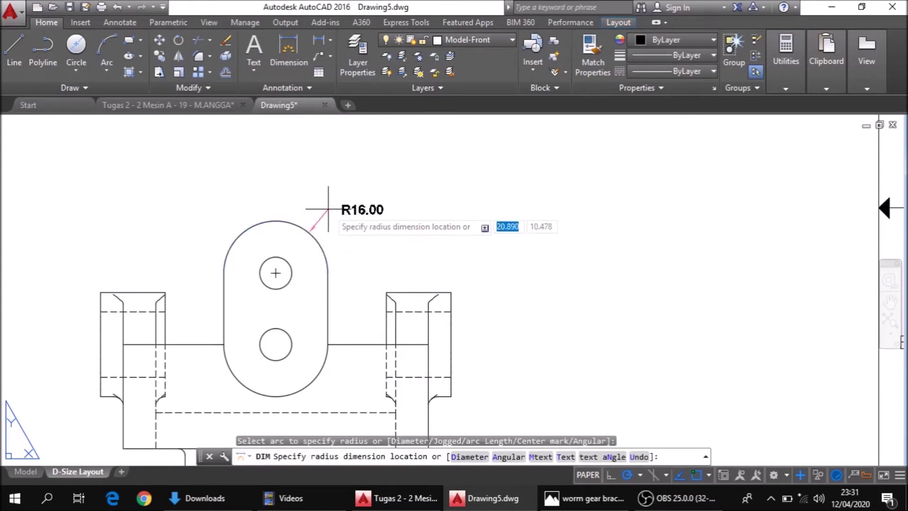
click(323, 211)
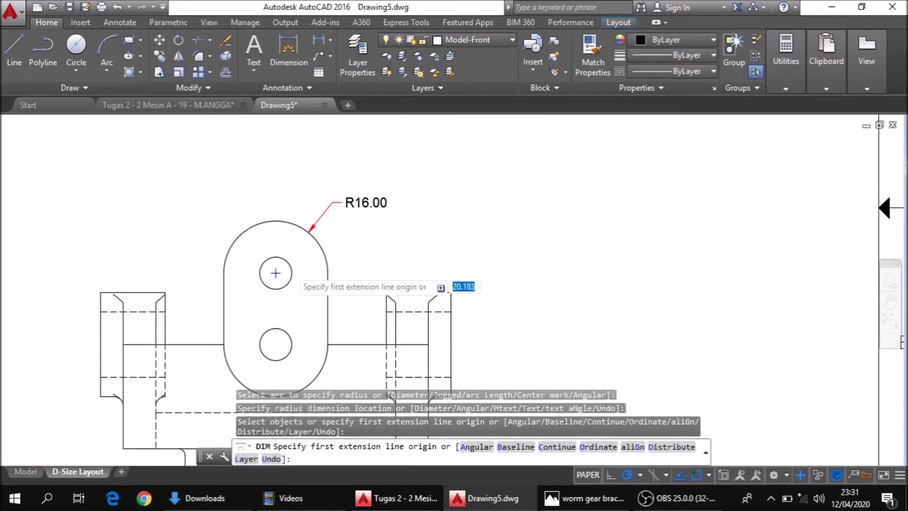
Add a Ø10.00 diameter dimension to the upper small hole
scroll(291, 273, up, 2)
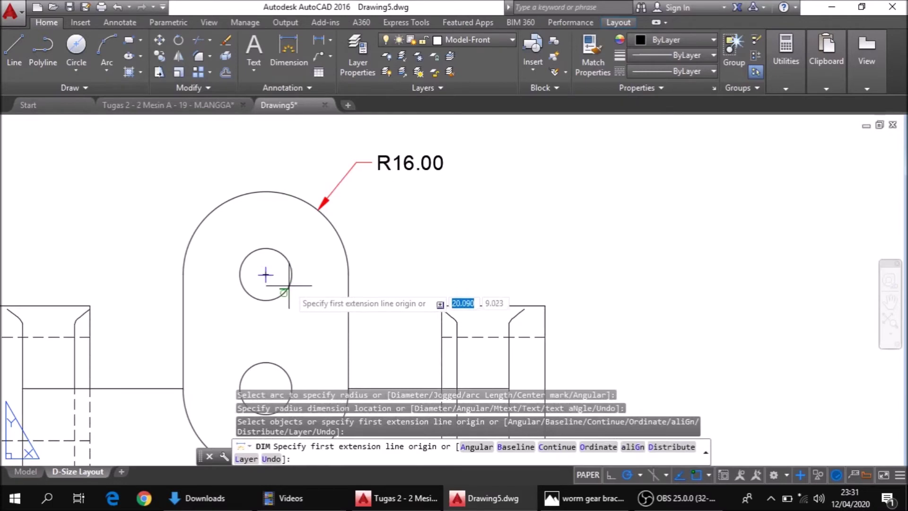
scroll(288, 279, up, 2)
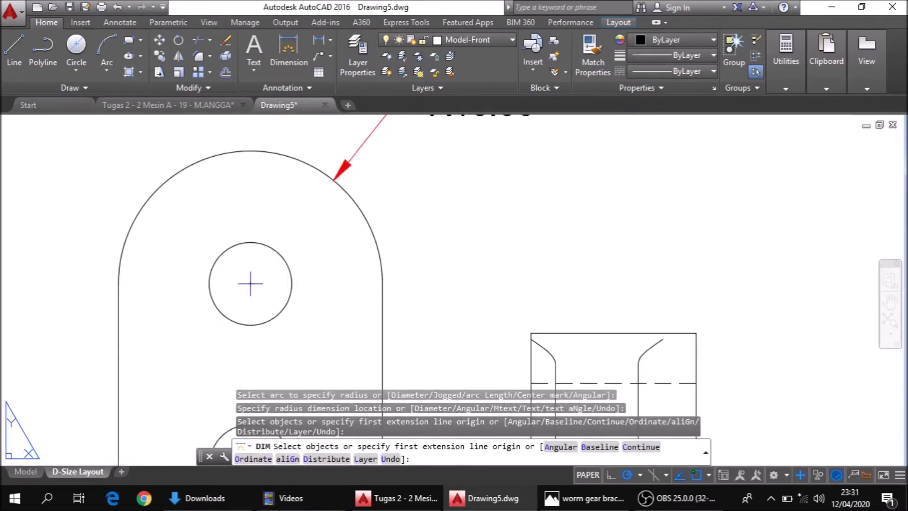
click(283, 260)
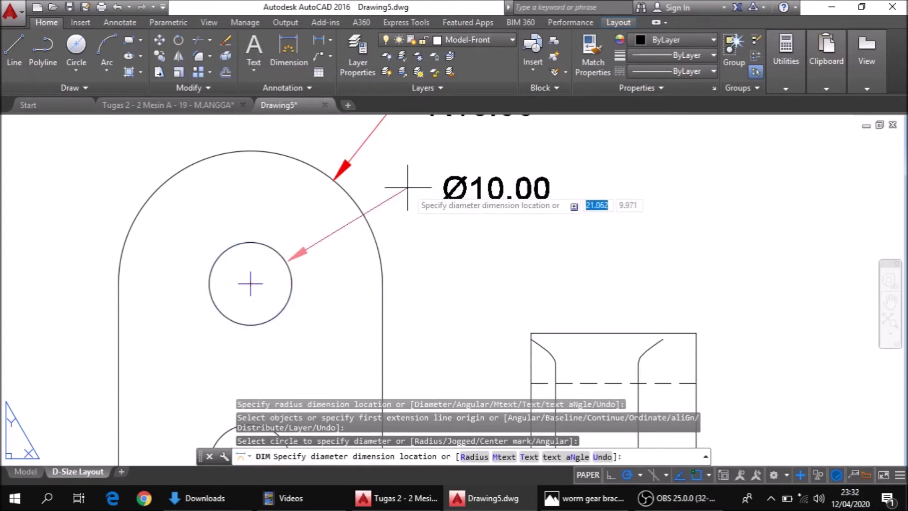
scroll(409, 179, down, 4)
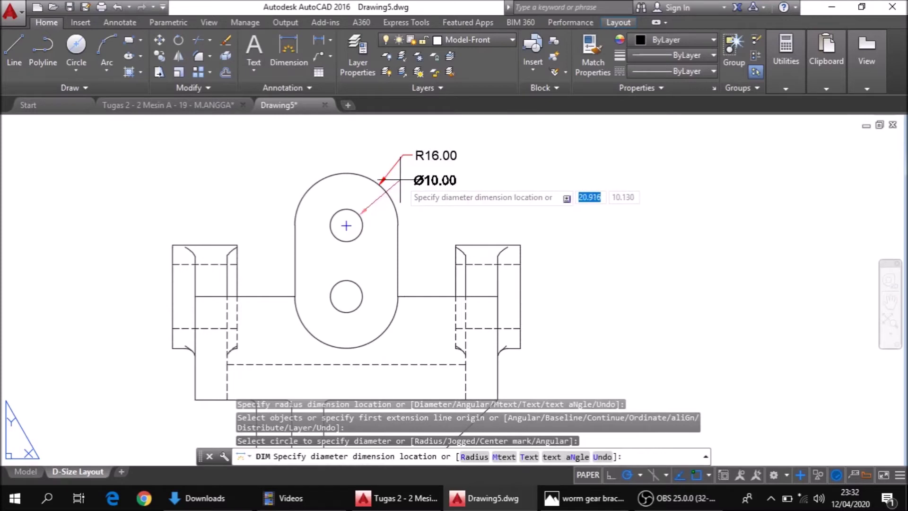
click(399, 180)
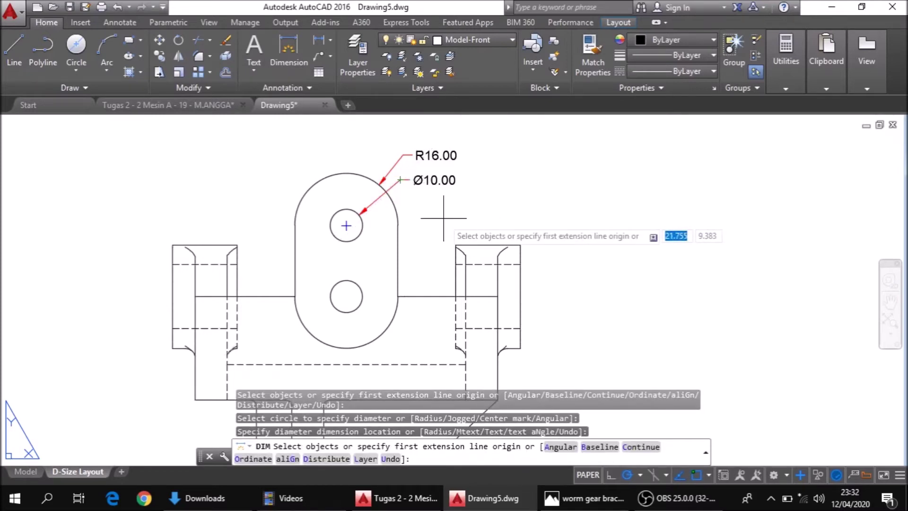
Dimension the 22.00 vertical spacing between the two hole centres, placed to the right
click(346, 226)
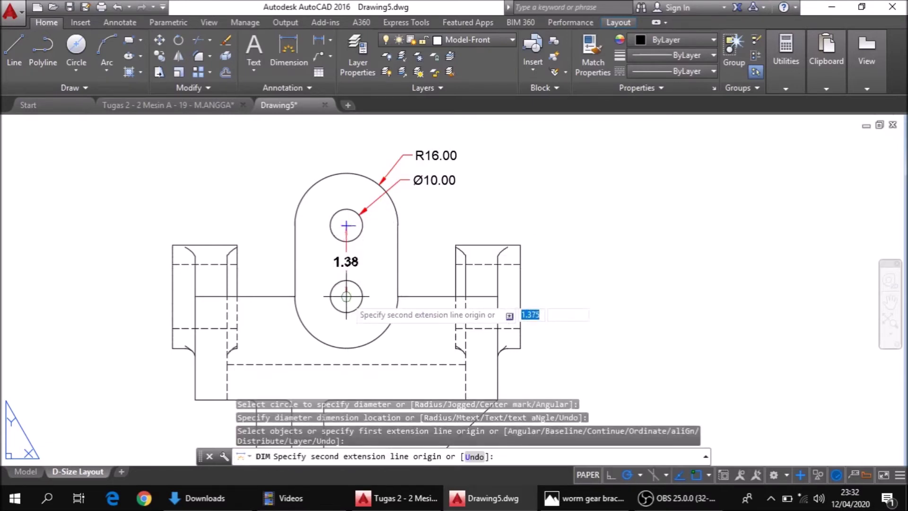
click(346, 296)
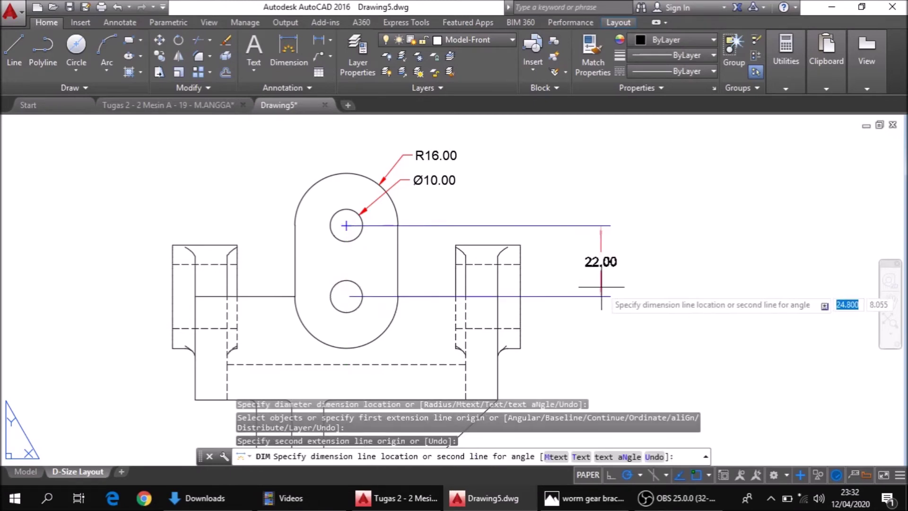
click(604, 287)
scroll(607, 302, down, 2)
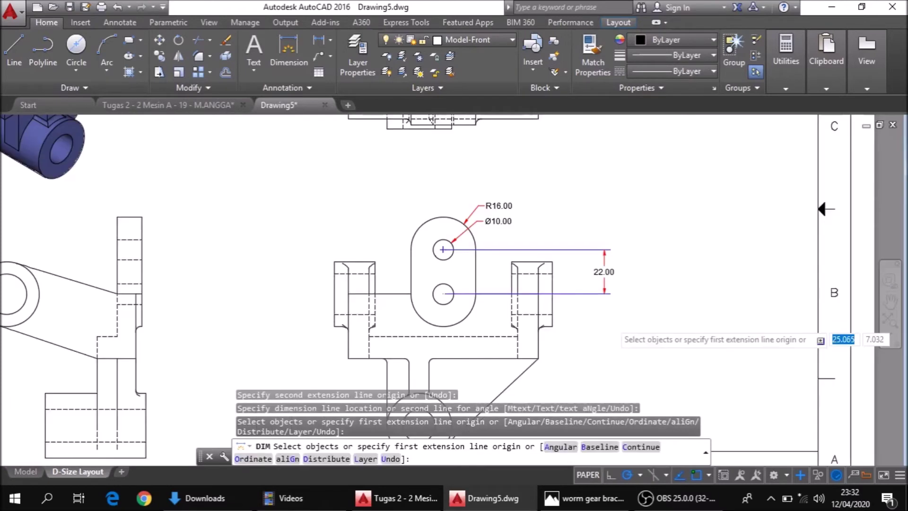
scroll(610, 322, down, 2)
middle_drag(610, 321, 606, 299)
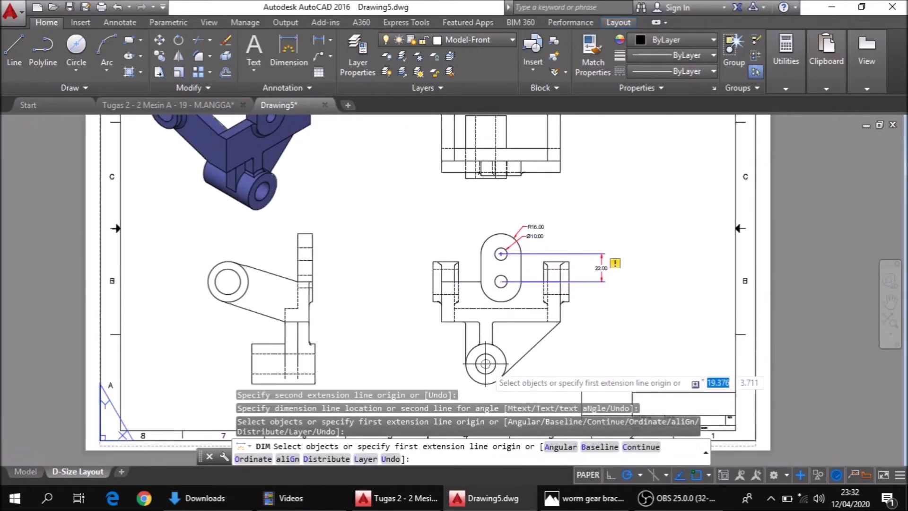
Start a dimension from the upper hole's centre, then cancel it
click(203, 139)
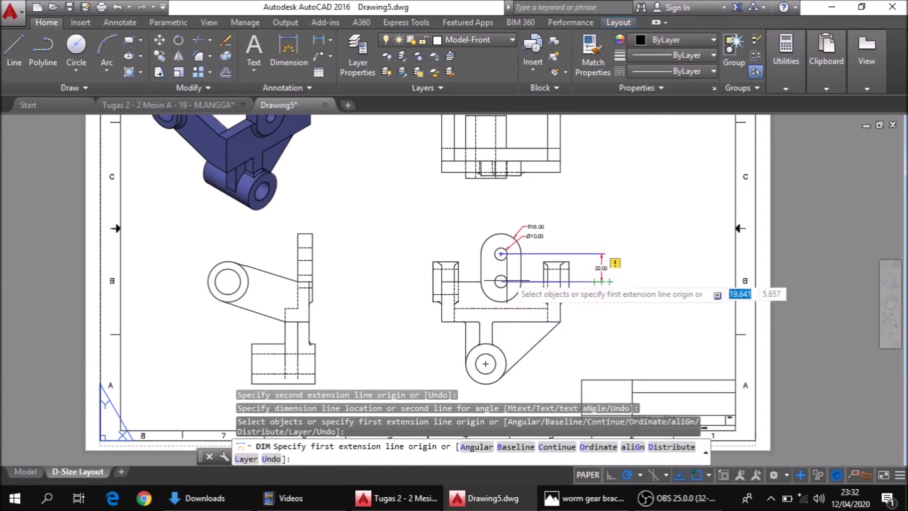
click(500, 278)
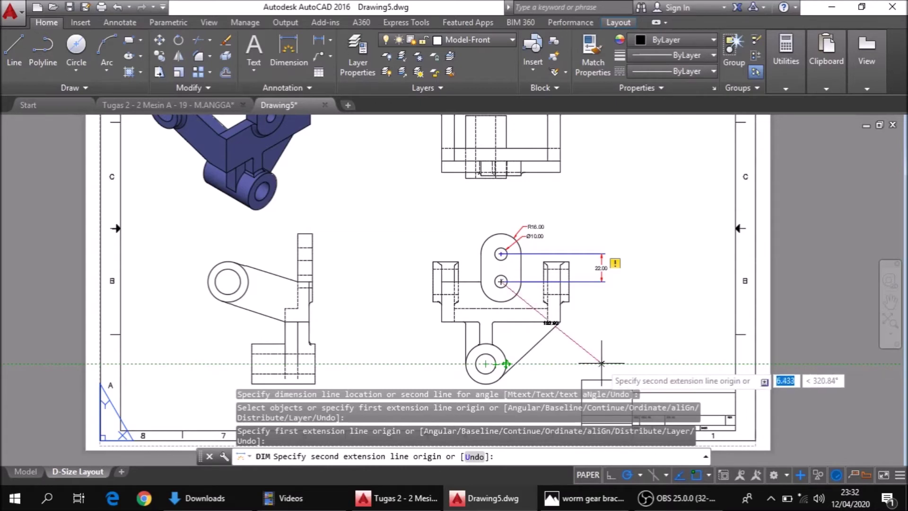
key(Escape)
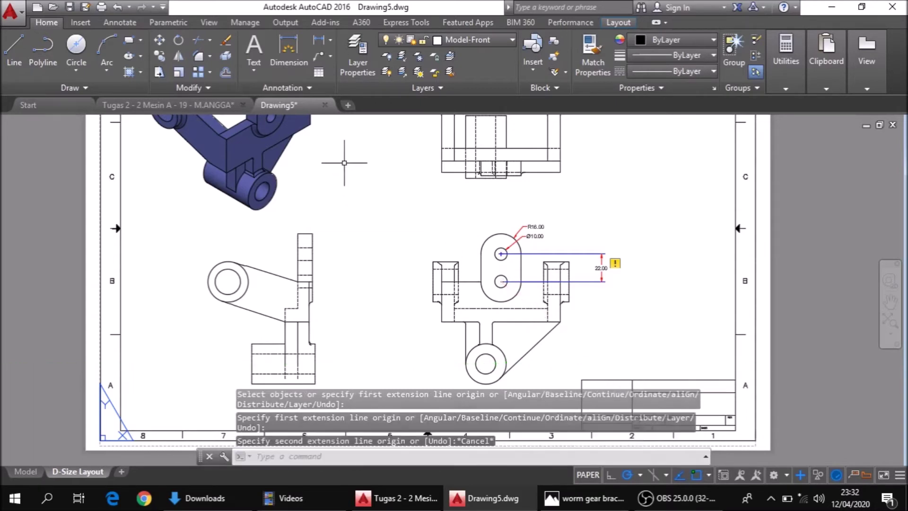
Dimension 65.00 from the lower small hole centre to the bottom hole centre, below the 22.00
click(288, 50)
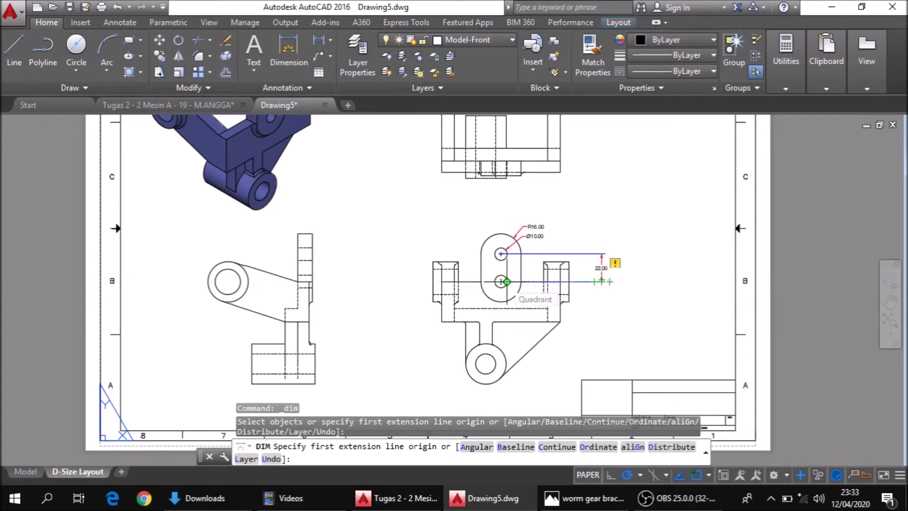
scroll(506, 282, up, 3)
middle_drag(506, 281, 513, 177)
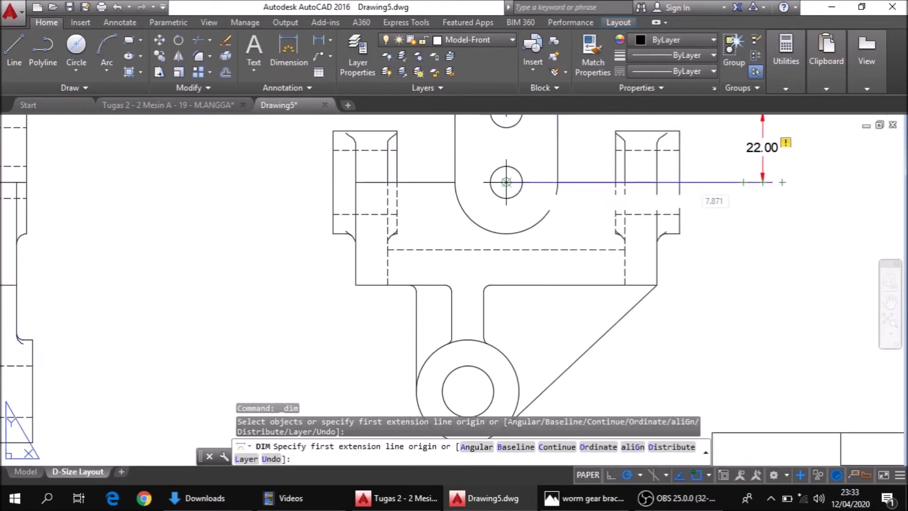
click(506, 182)
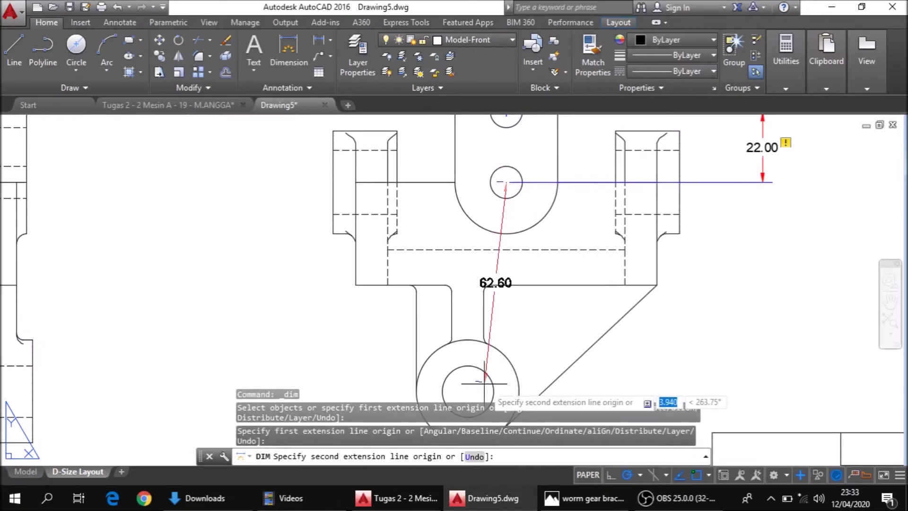
middle_drag(506, 379, 523, 319)
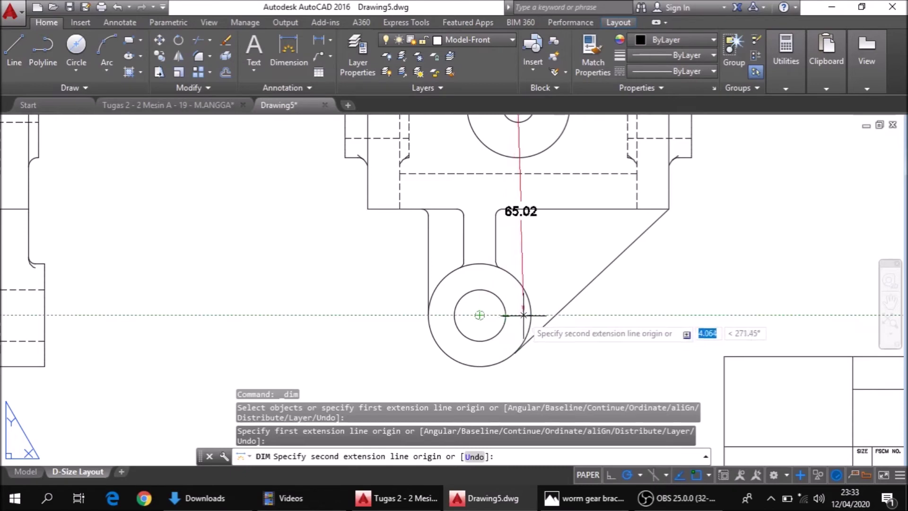
click(522, 315)
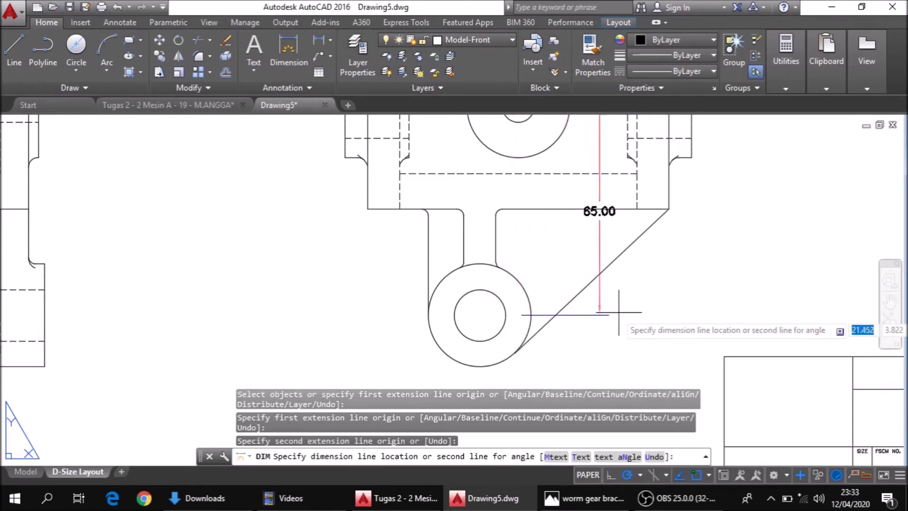
scroll(704, 312, down, 2)
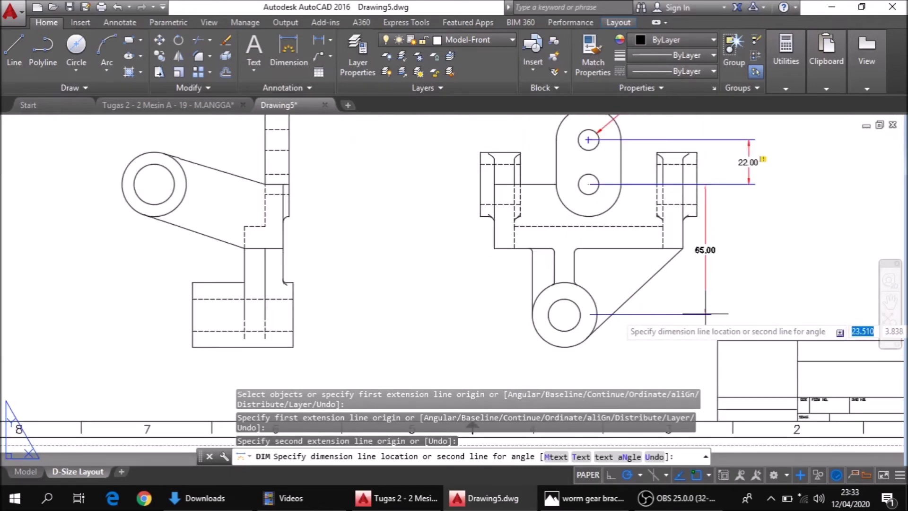
click(750, 310)
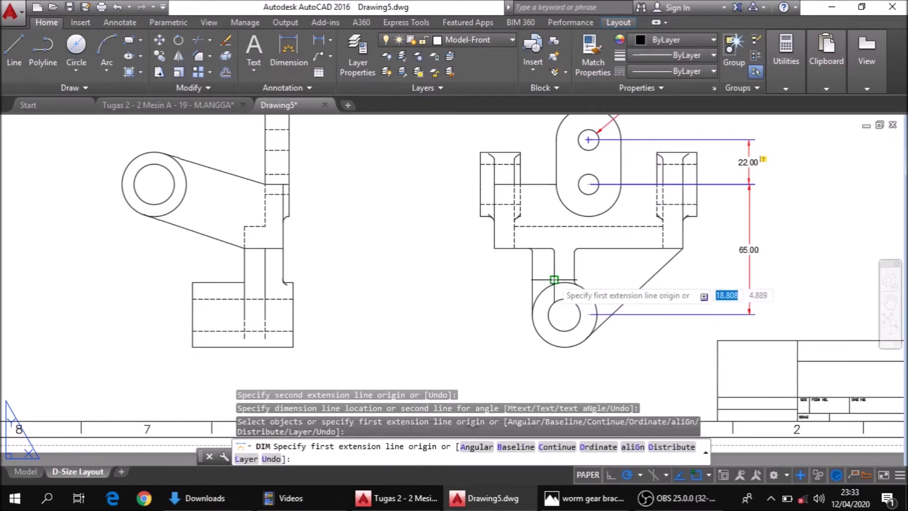
Dimension the neck width as 10.00 by picking its two edges
scroll(554, 265, up, 4)
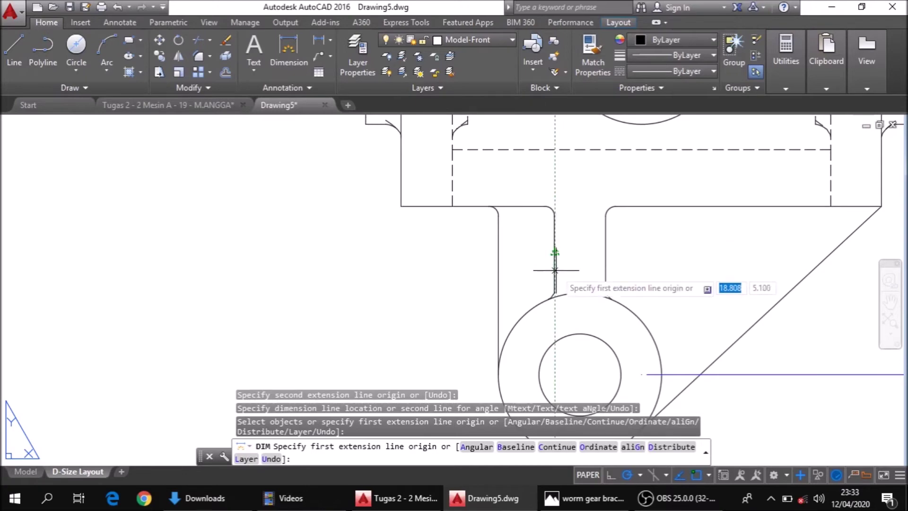
key(Return)
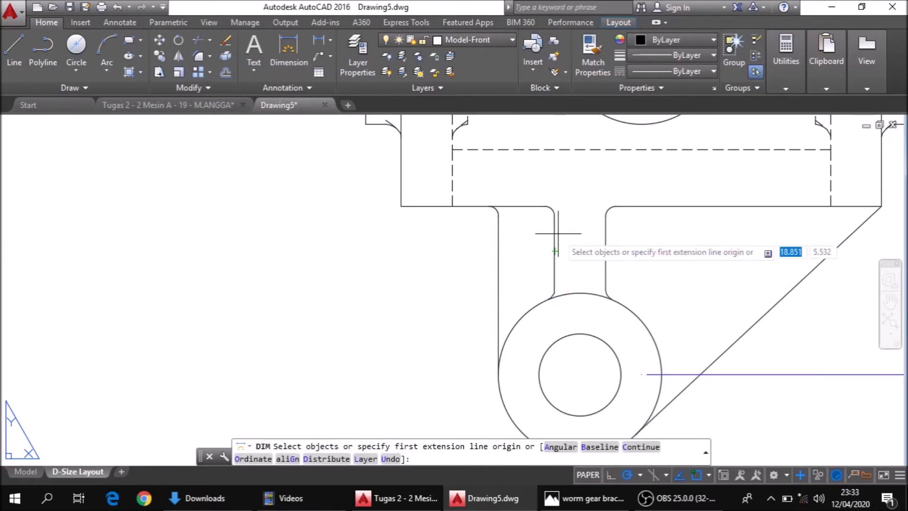
click(554, 233)
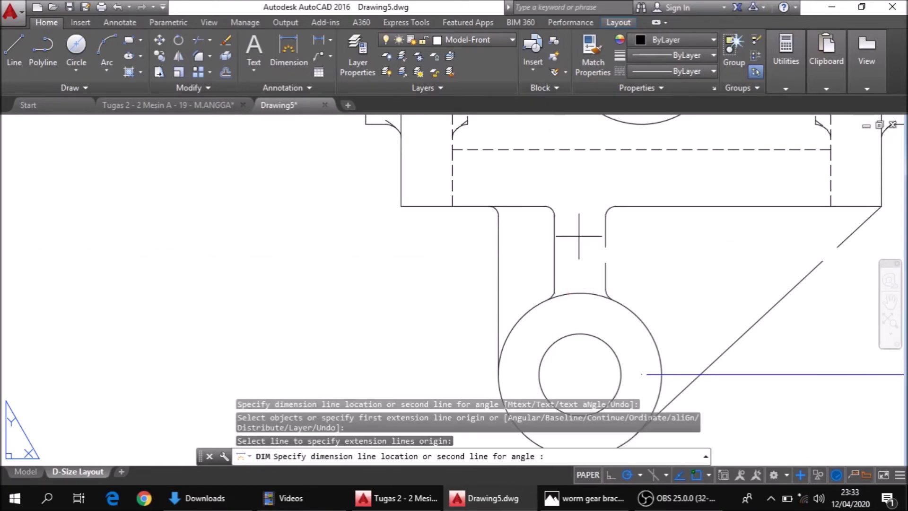
click(607, 237)
click(606, 239)
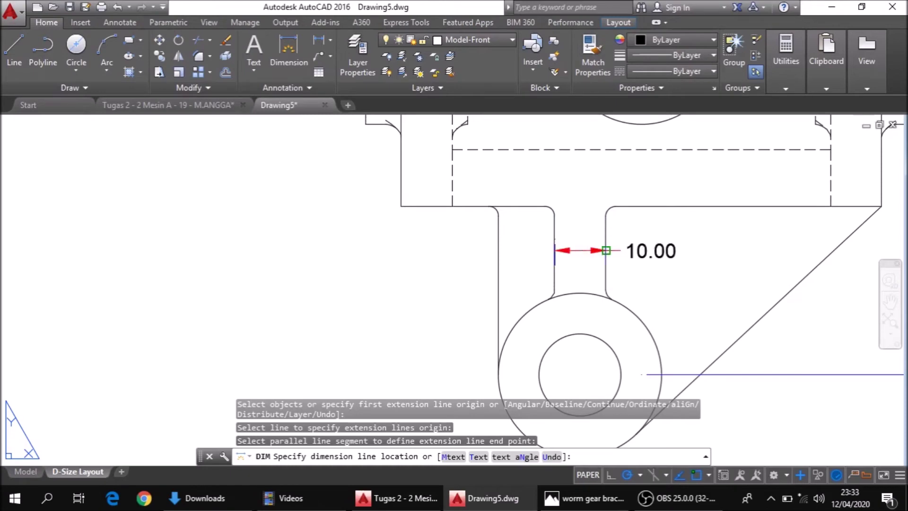
click(603, 250)
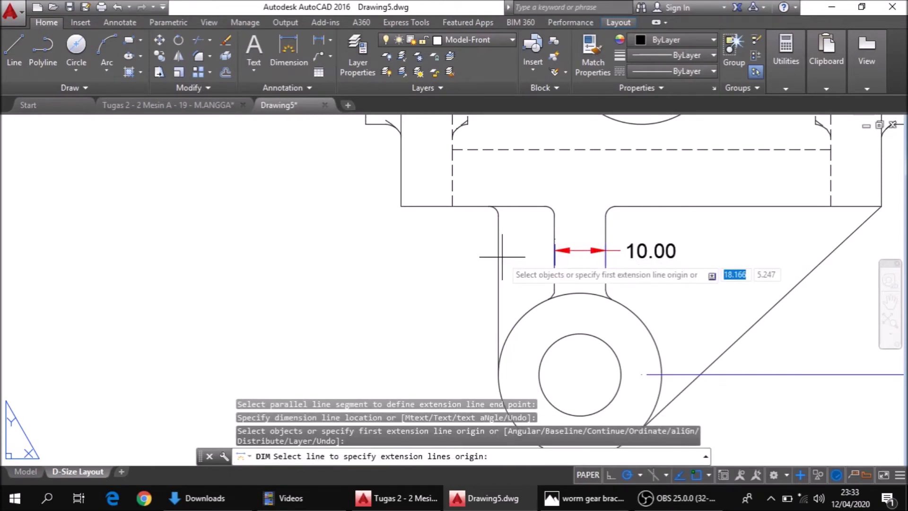
Try a continued dimension from the lower small hole centre, then cancel it
scroll(567, 213, down, 2)
mouse_move(598, 170)
middle_down()
mouse_move(604, 181)
mouse_move(565, 267)
middle_up()
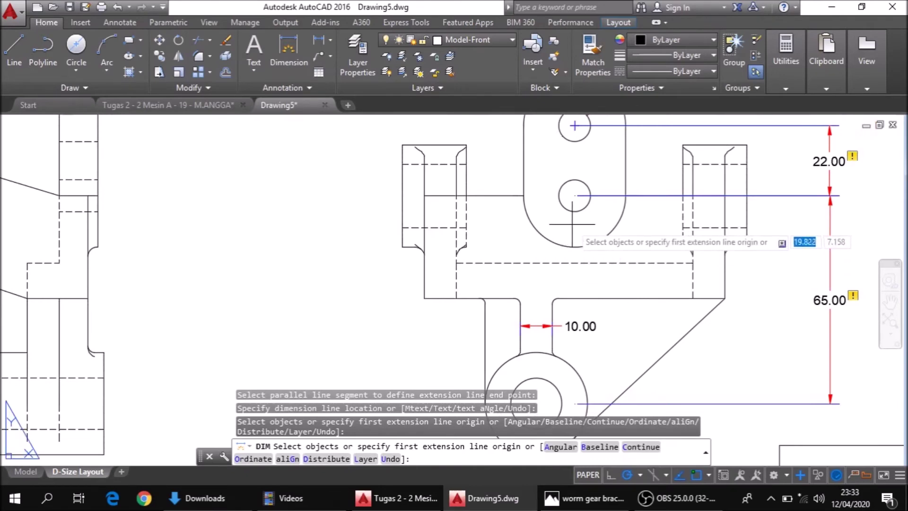
text(c)
key(Return)
key(Escape)
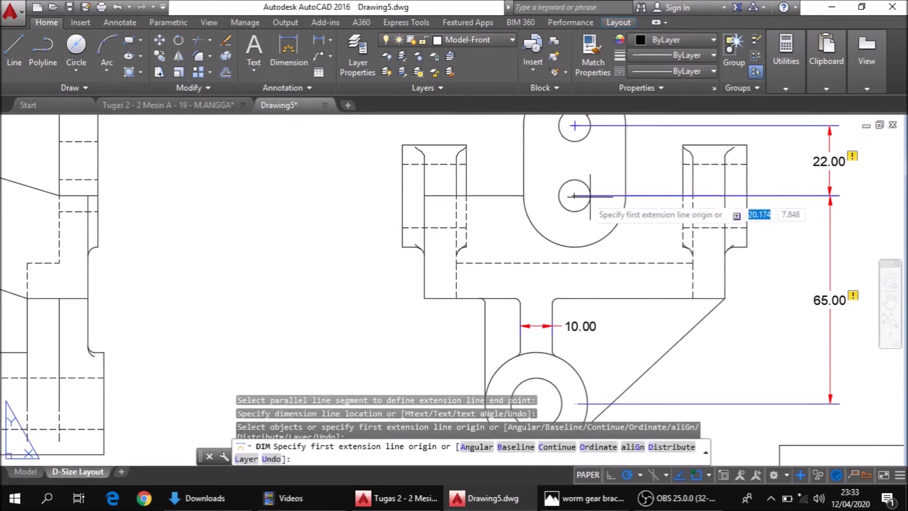
click(575, 195)
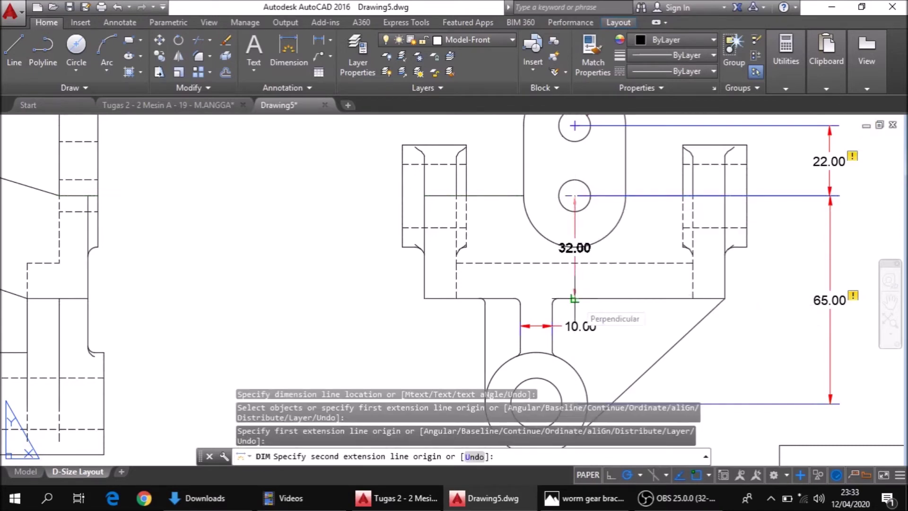
middle_drag(563, 299, 561, 260)
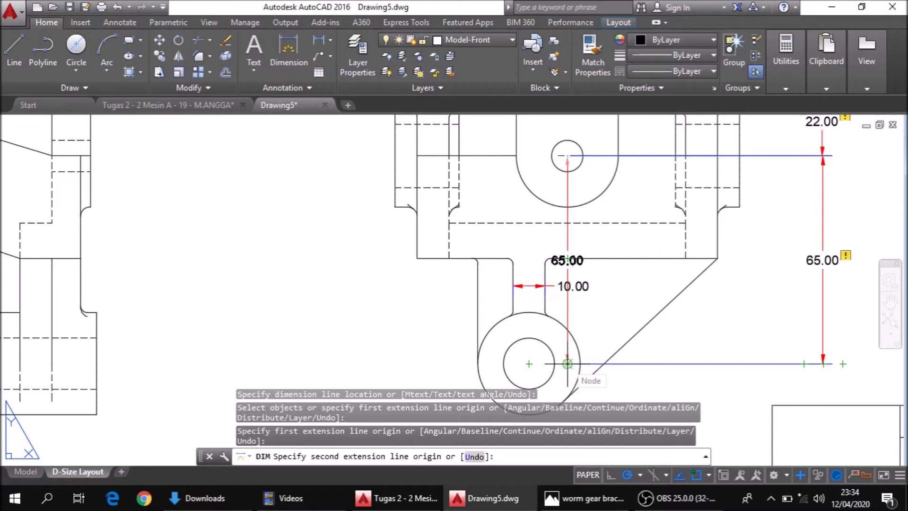
key(Escape)
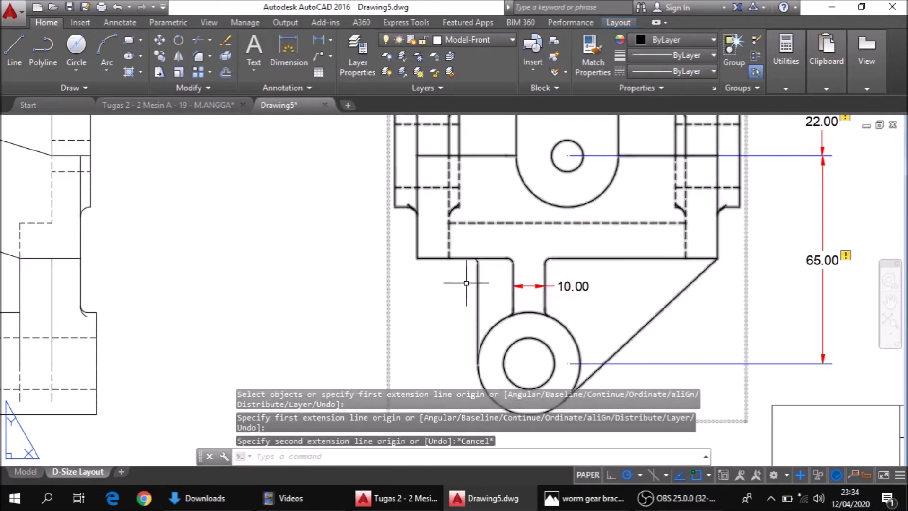
middle_drag(513, 303, 513, 246)
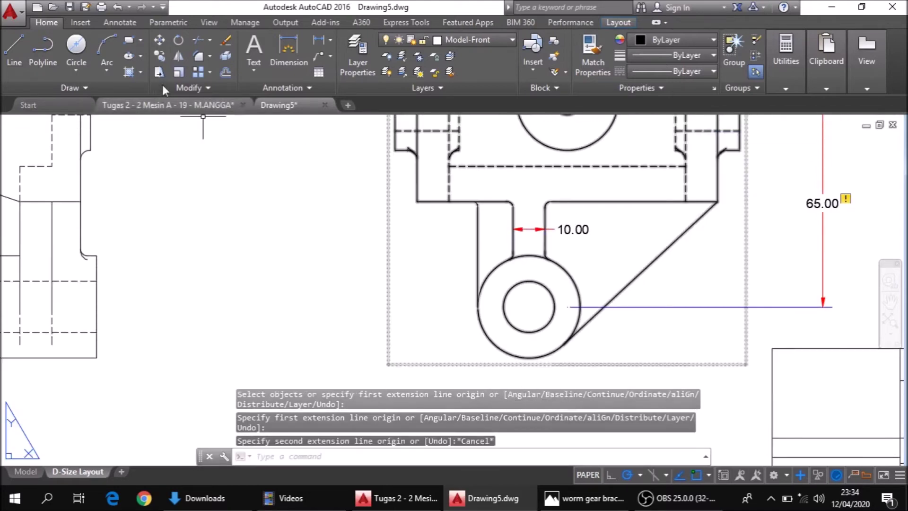
Add a 33.00 vertical dimension from the body's lower-left corner to the bottom hole level
click(289, 64)
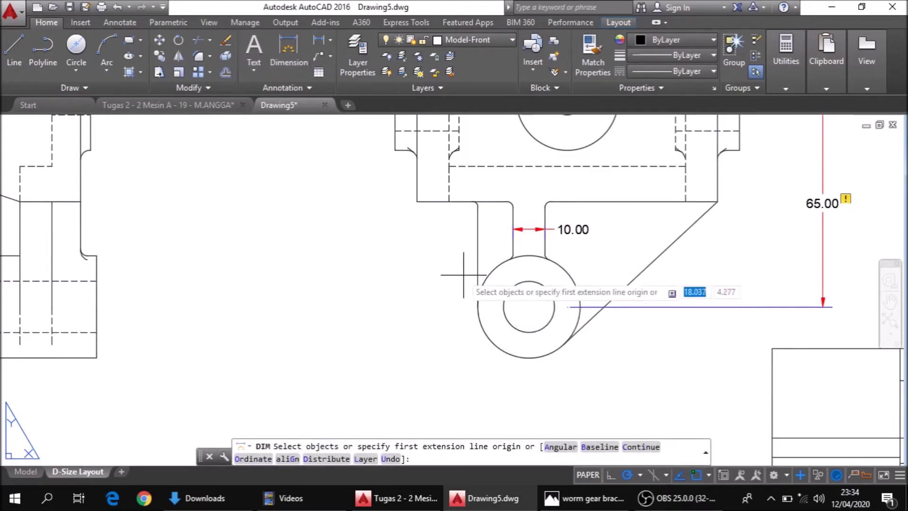
click(416, 202)
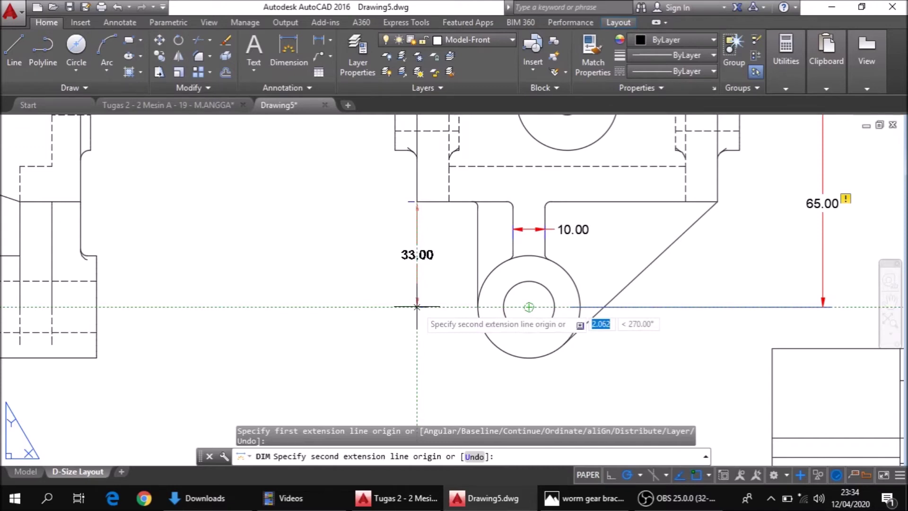
click(417, 306)
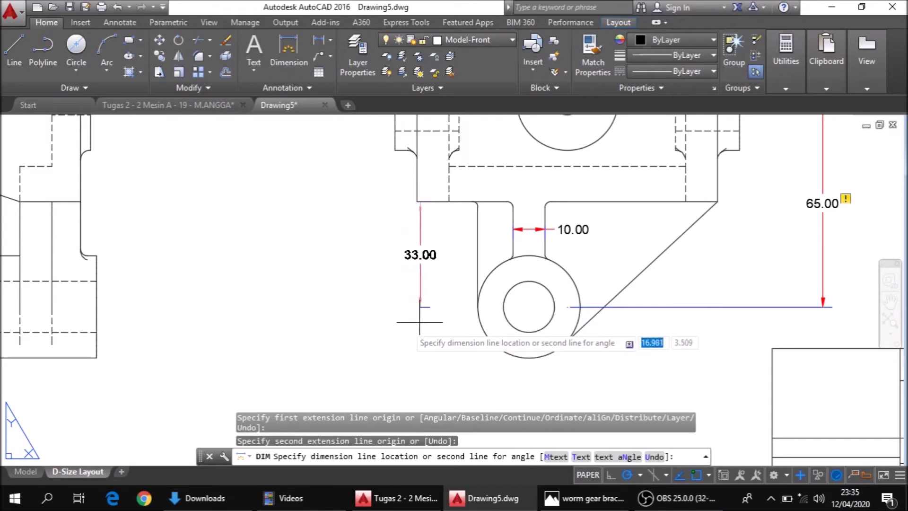
click(391, 325)
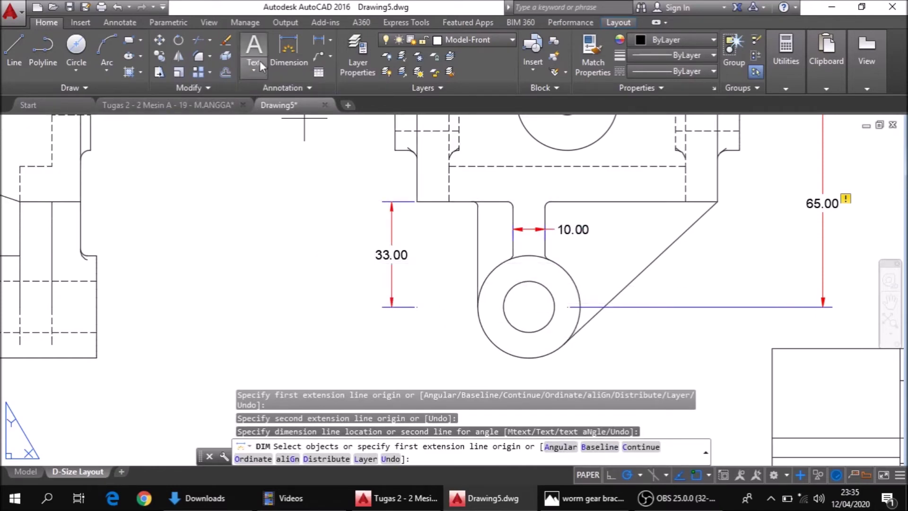
Add a 35.00 horizontal dimension from the lower hole centre to the lower-left corner, placed below
click(280, 59)
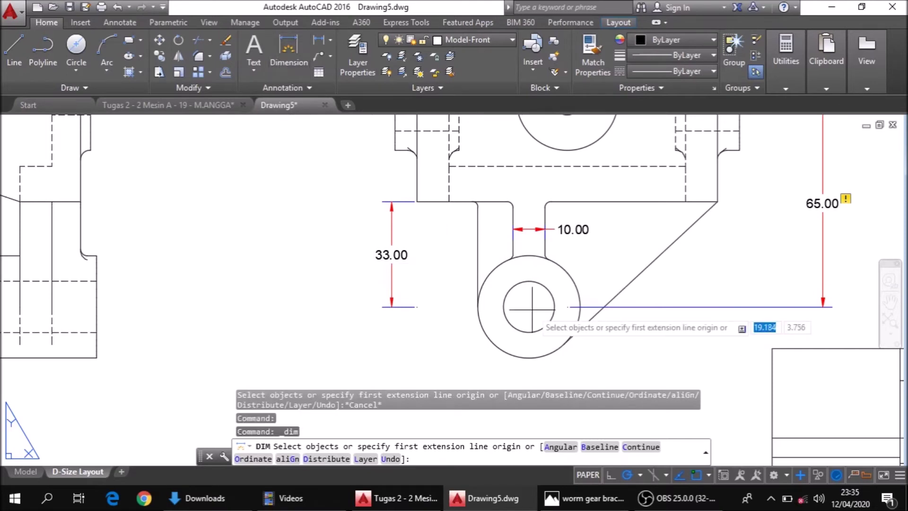
key(Return)
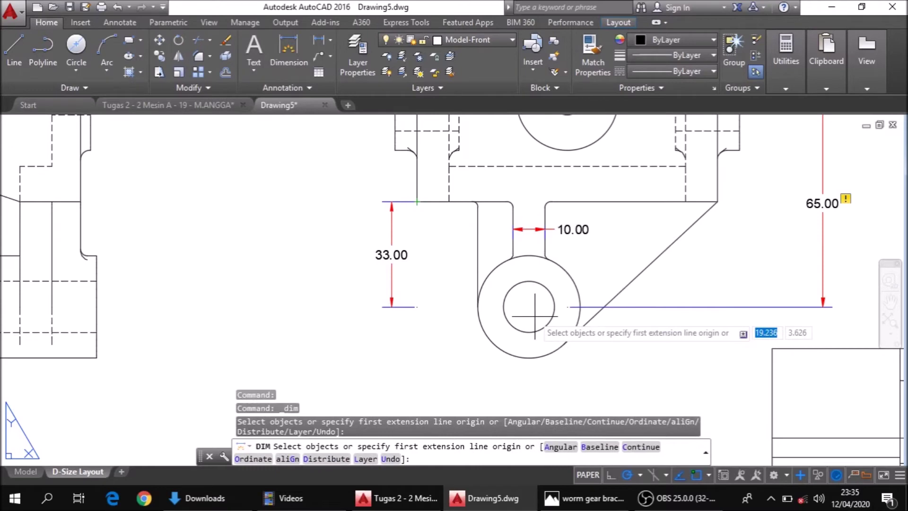
middle_drag(529, 307, 532, 251)
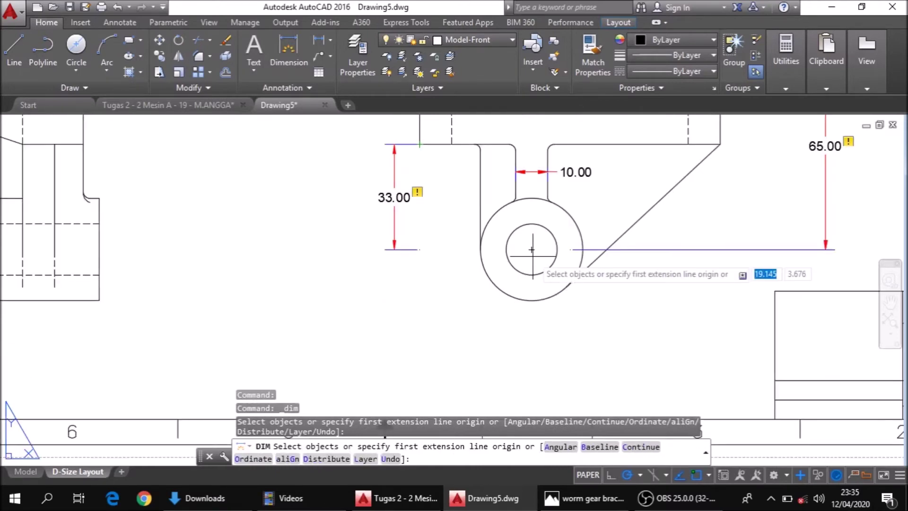
click(531, 249)
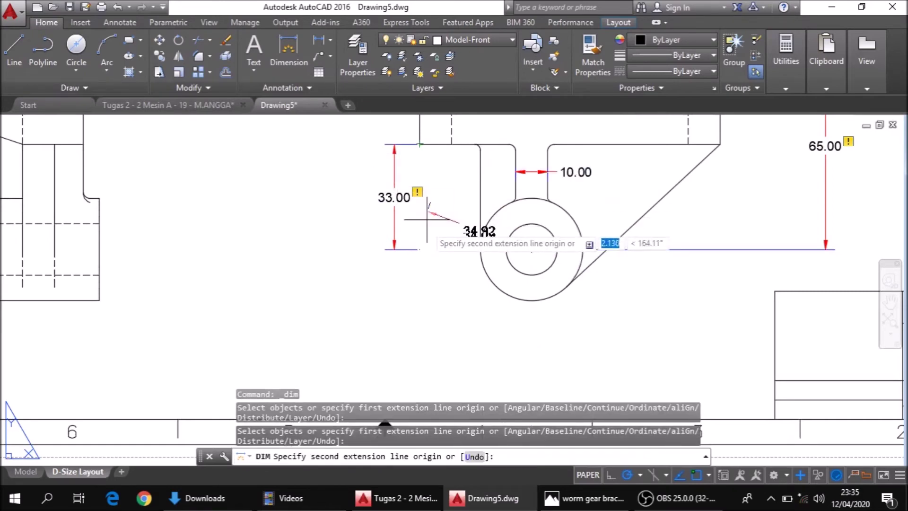
click(419, 250)
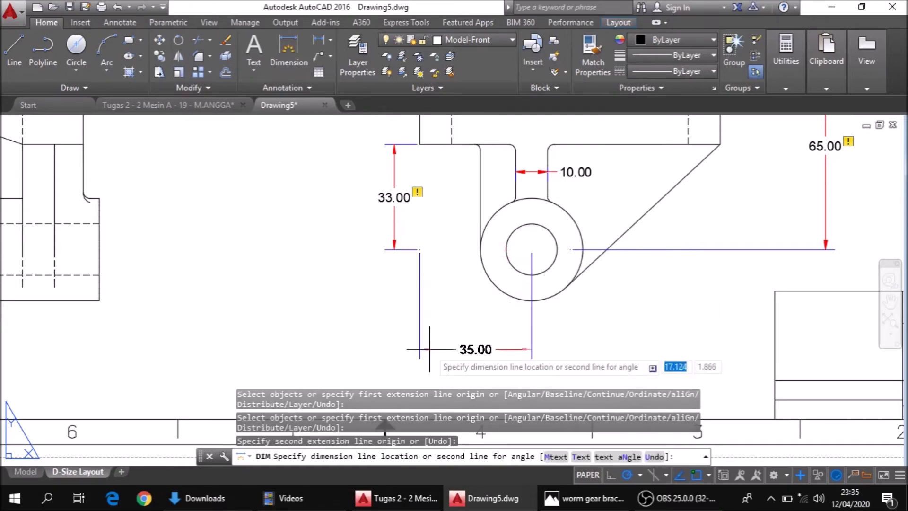
click(429, 349)
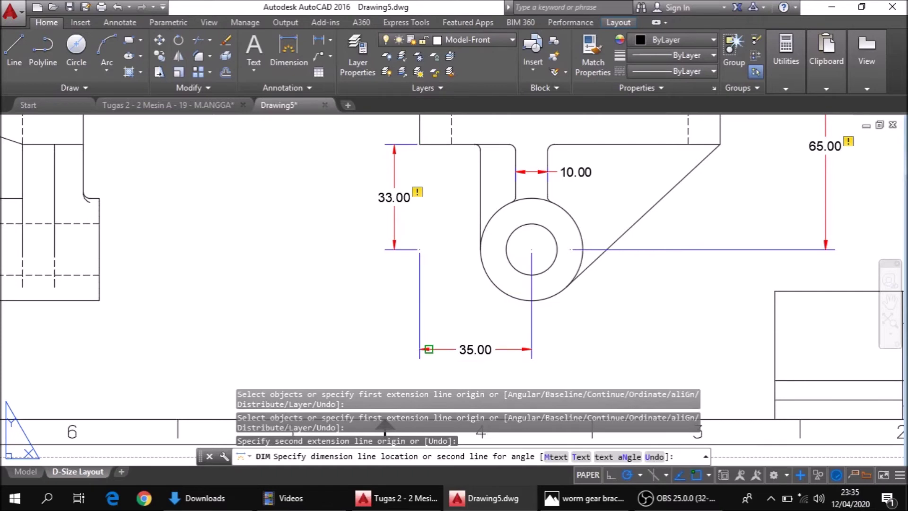
scroll(440, 350, down, 3)
mouse_move(504, 288)
middle_down()
mouse_move(492, 235)
mouse_move(480, 269)
mouse_move(437, 303)
middle_up()
scroll(463, 253, down, 2)
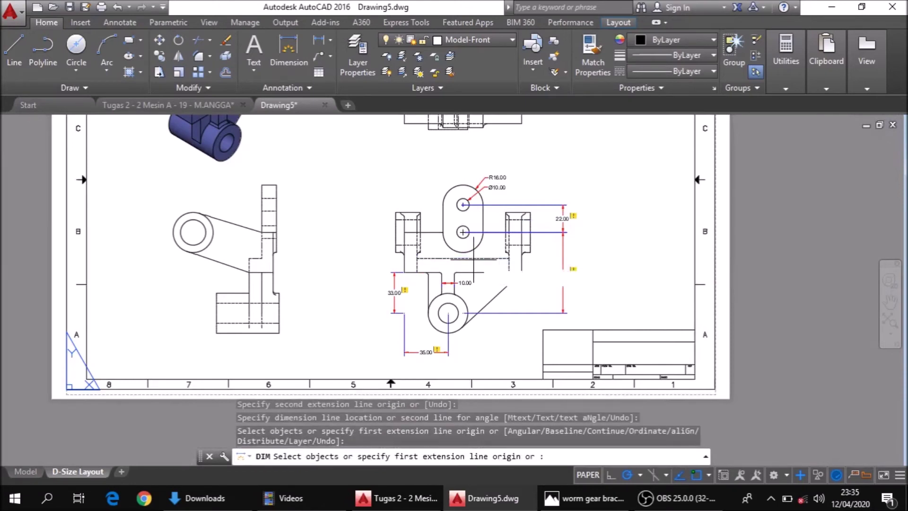
Cancel a dimension started at the lower hole's centre and pan up to the top view
scroll(463, 259, up, 2)
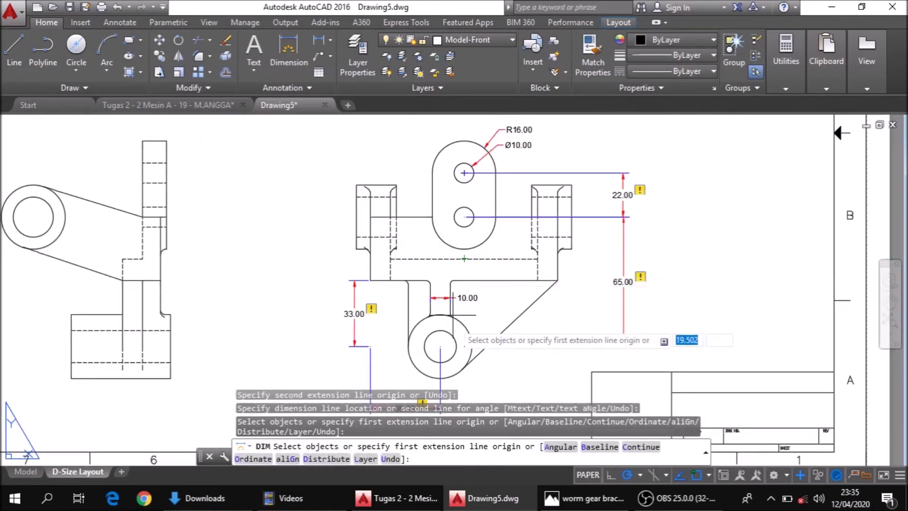
click(441, 347)
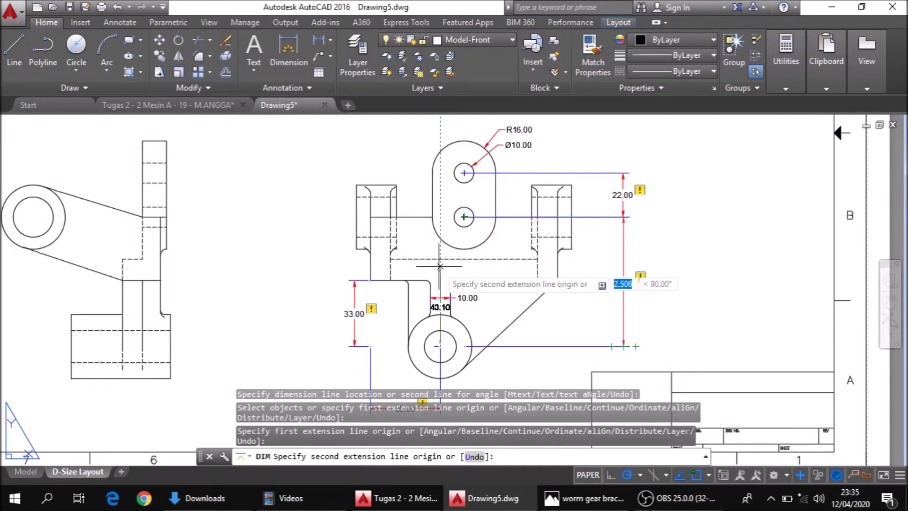
key(Escape)
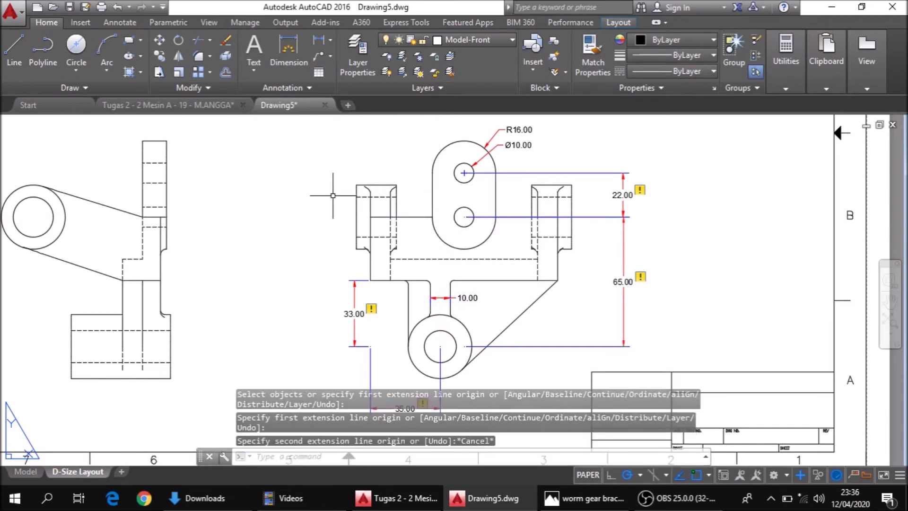
scroll(369, 239, down, 2)
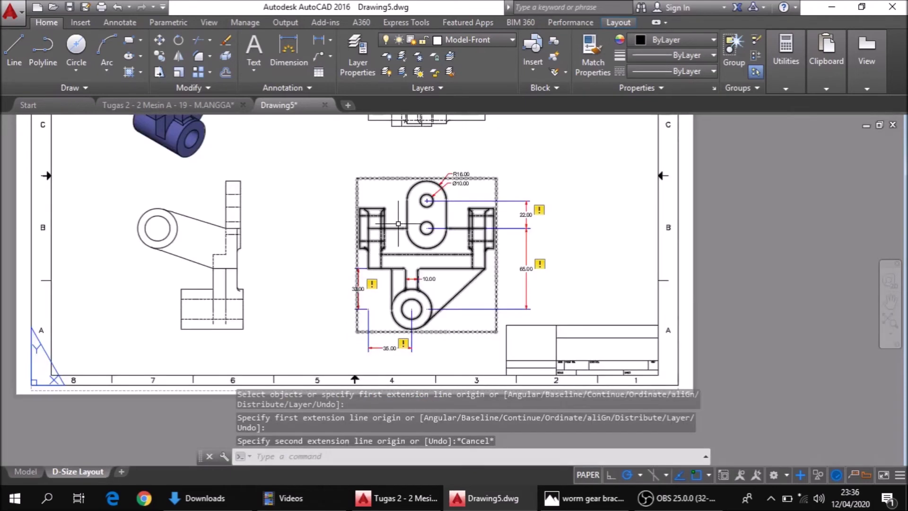
middle_drag(398, 224, 350, 285)
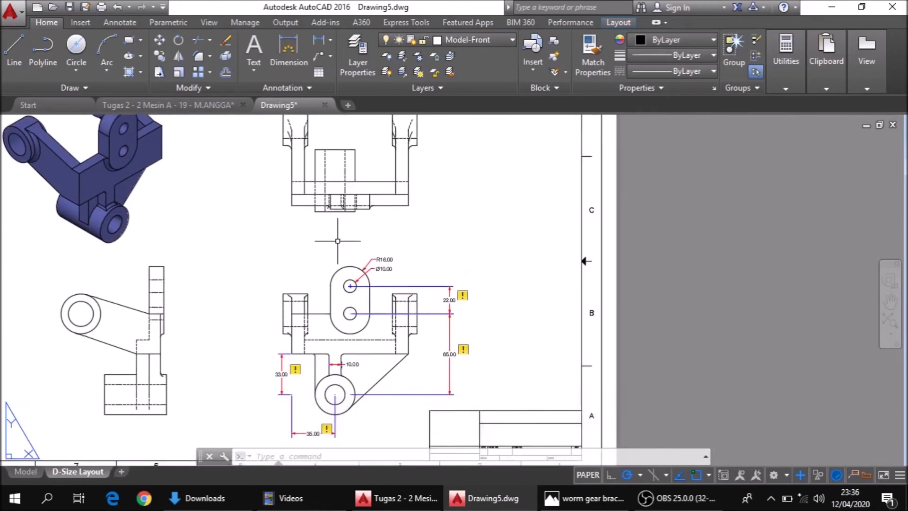
middle_drag(375, 173, 336, 305)
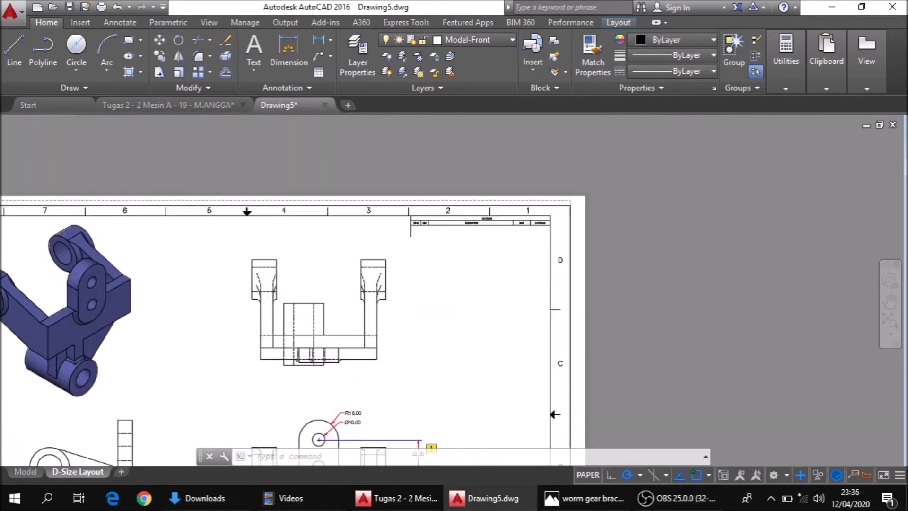
Start a top-view dimension between two corners, then cancel the unwanted 21.43 result
scroll(337, 306, up, 4)
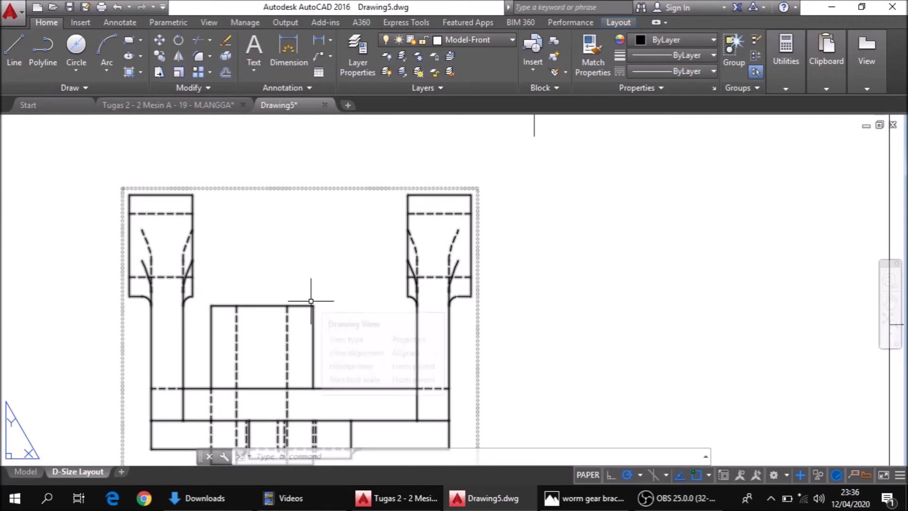
click(279, 54)
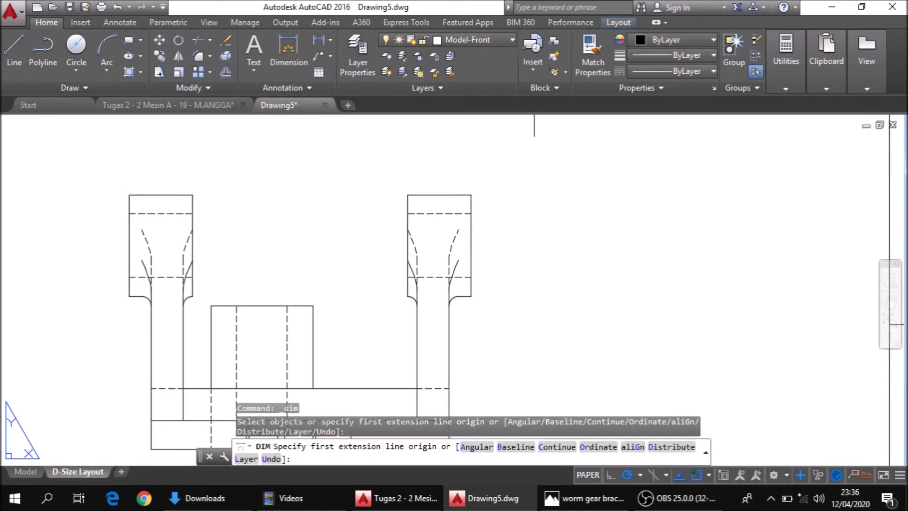
click(128, 195)
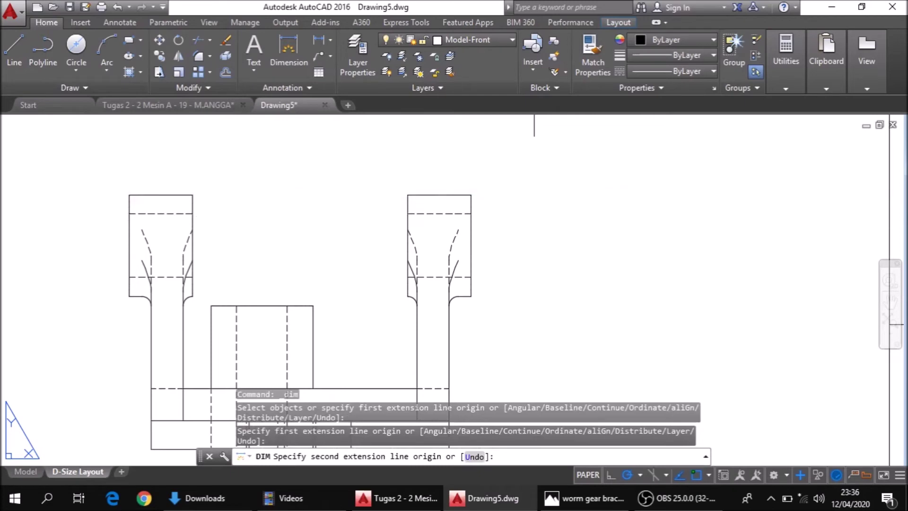
click(195, 194)
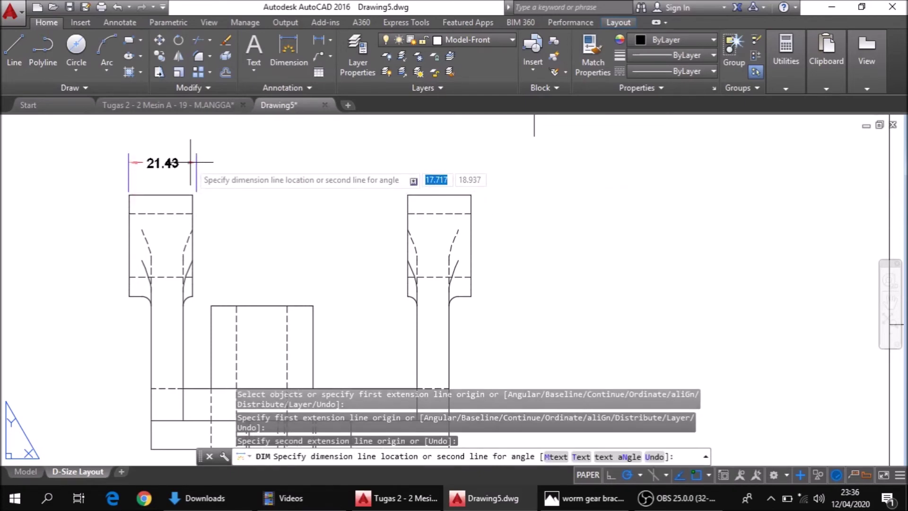
key(Escape)
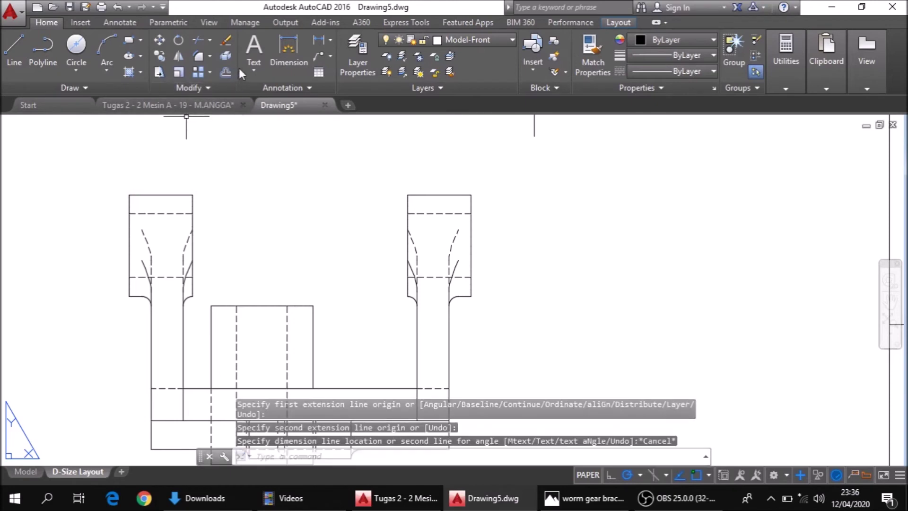
Place a 20.00 width dimension above the left upright, cancelling a 40.54 follow-up
click(271, 61)
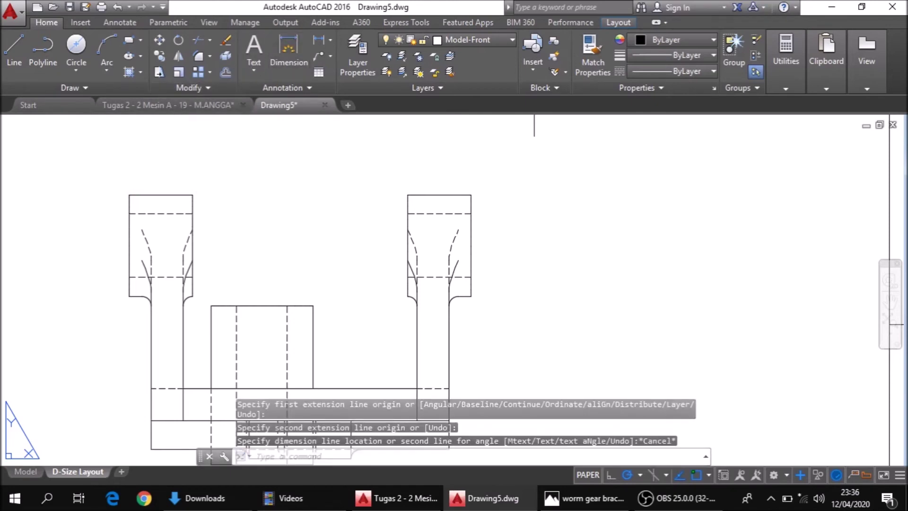
click(128, 195)
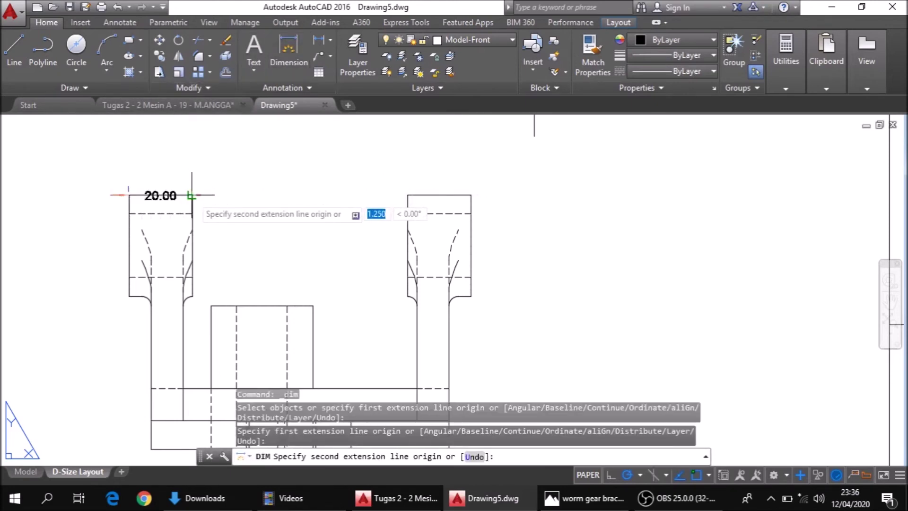
click(192, 194)
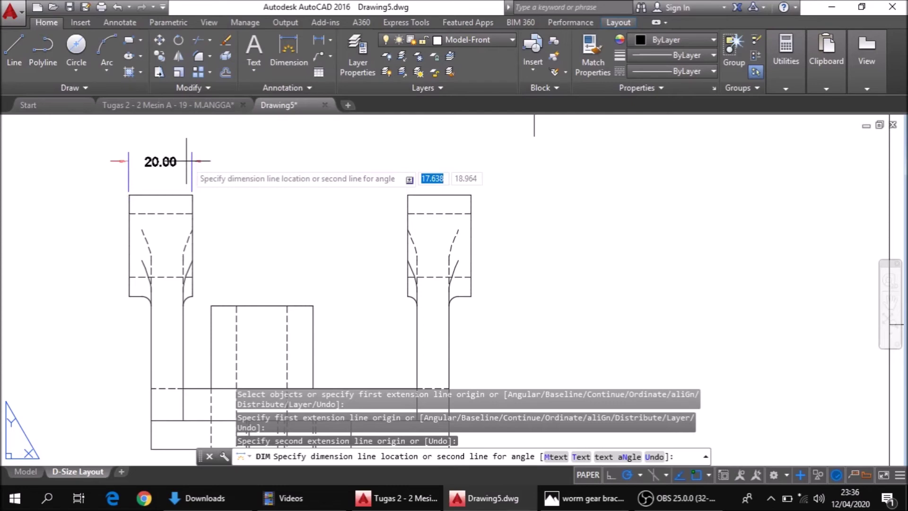
click(186, 151)
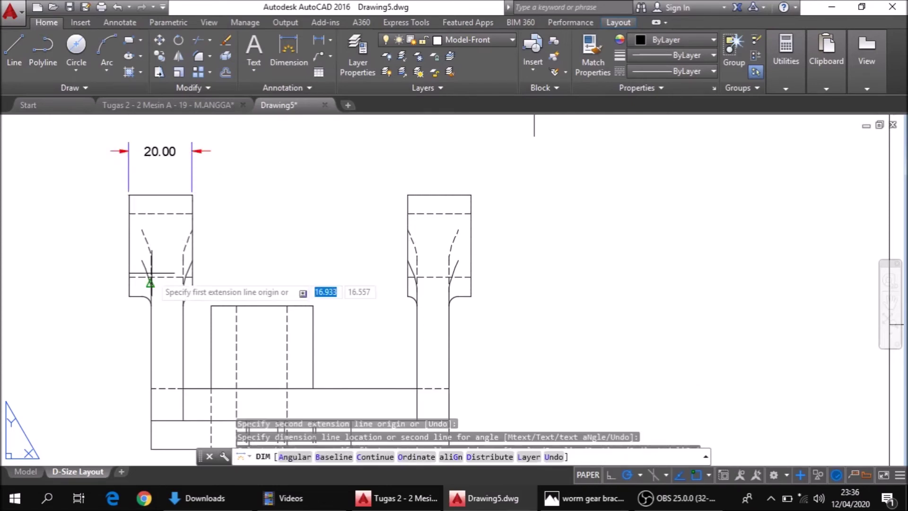
key(Return)
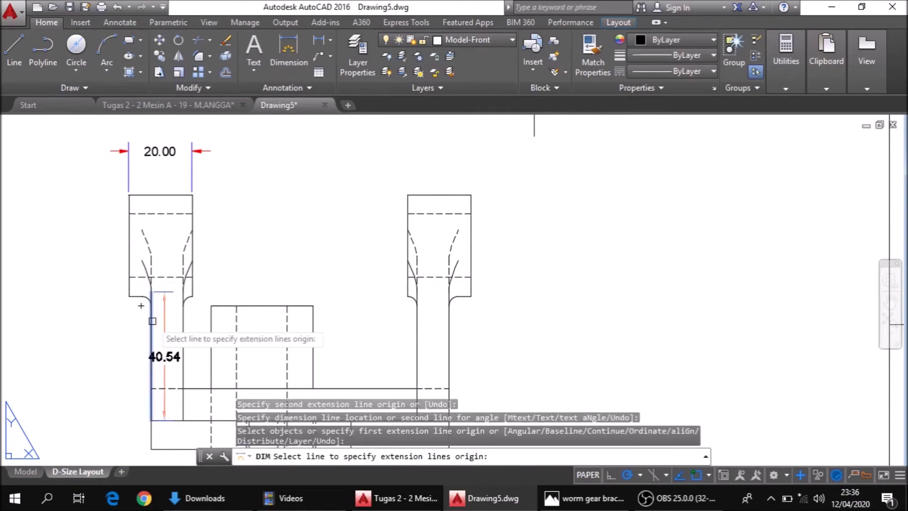
click(151, 321)
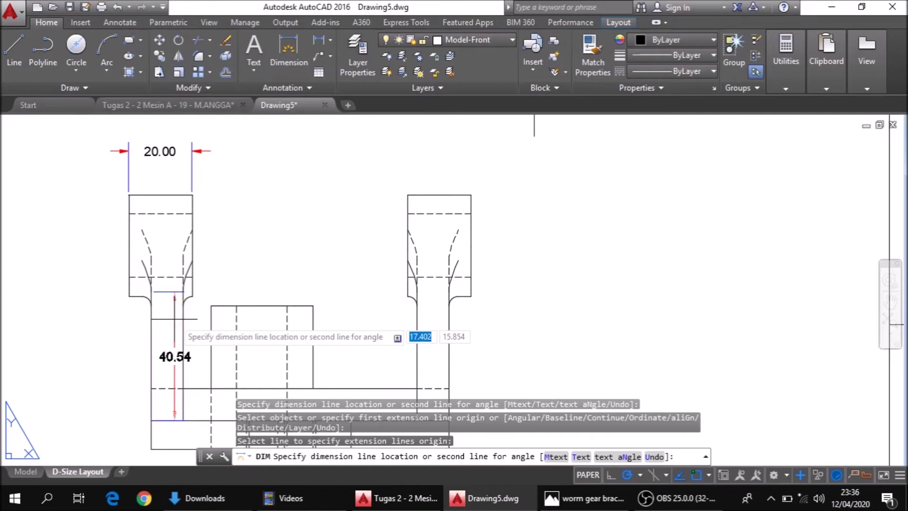
key(Escape)
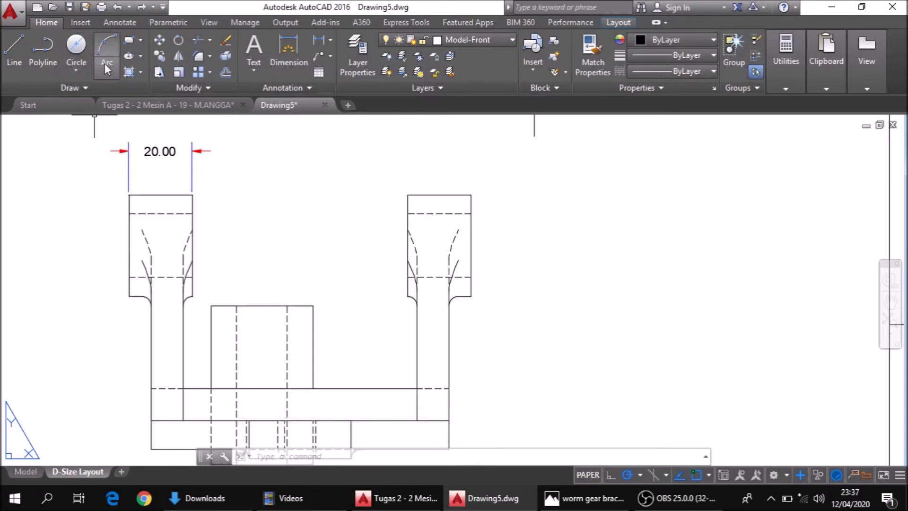
Draw a line across the upright's slot from the left curve's end
click(10, 64)
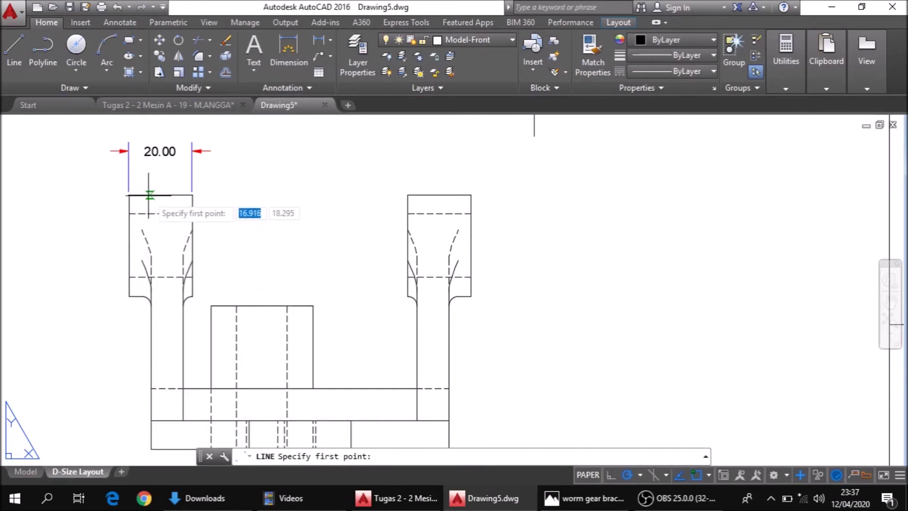
click(148, 261)
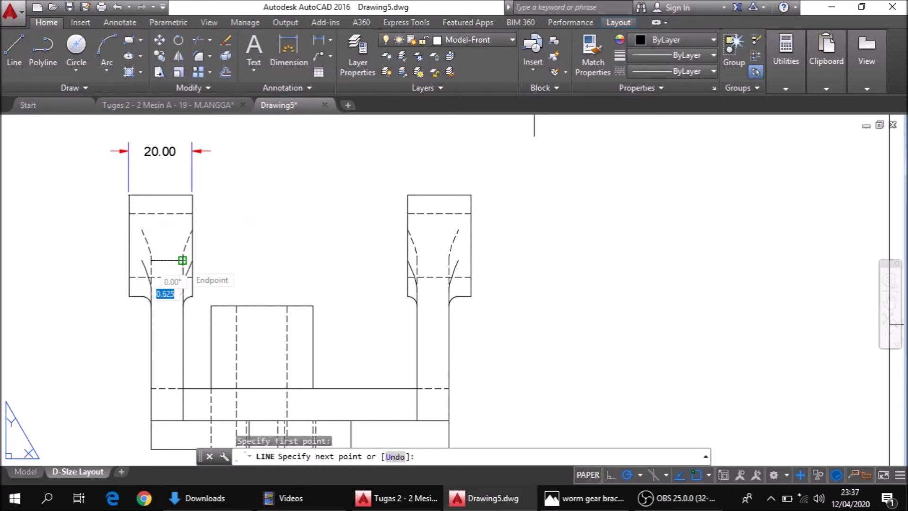
click(182, 260)
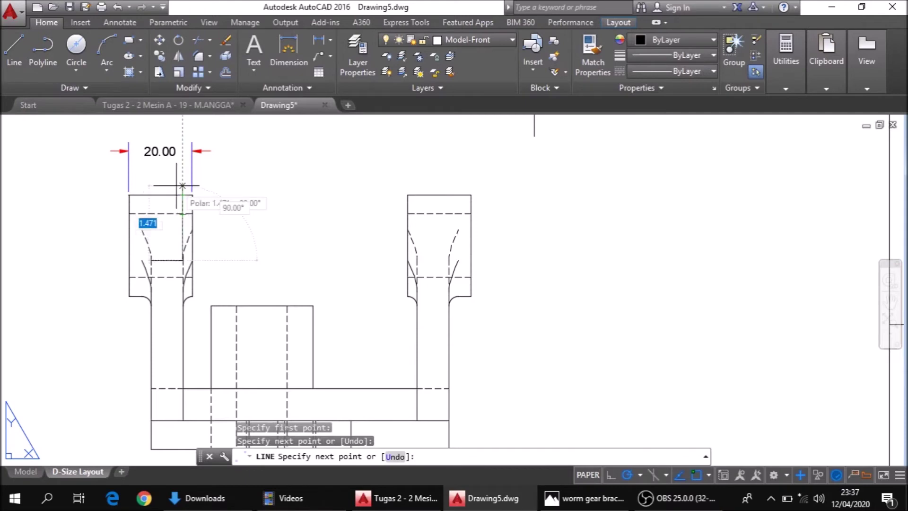
key(Escape)
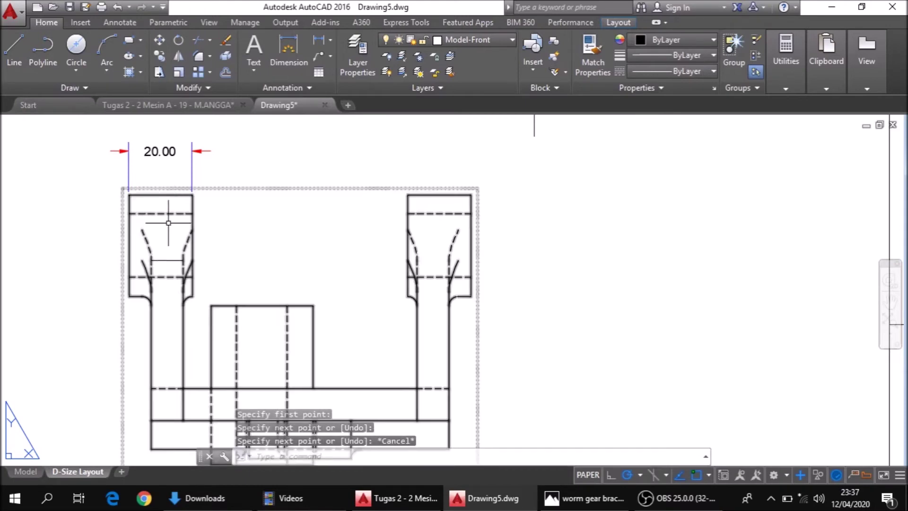
Delete the misplaced 20.00 width dimension and abandon a line started at the lug corner
scroll(197, 184, down, 2)
middle_drag(196, 185, 176, 258)
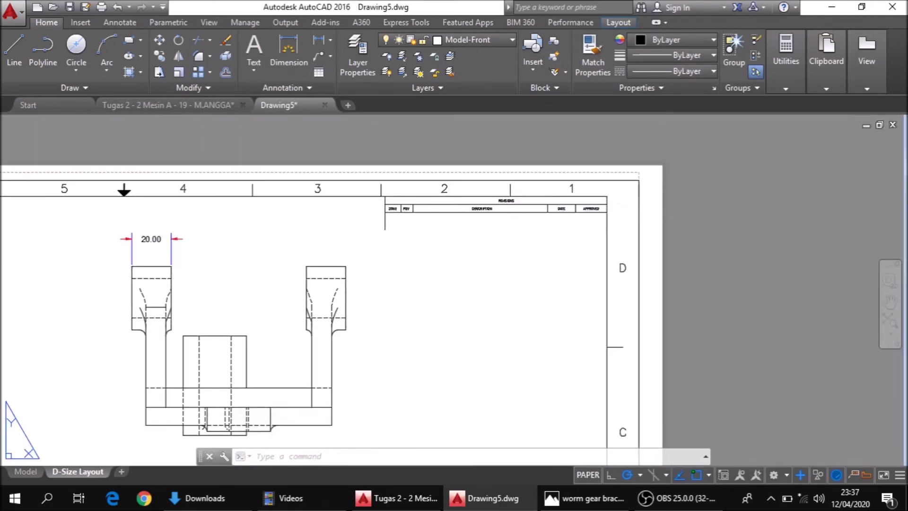
key(Delete)
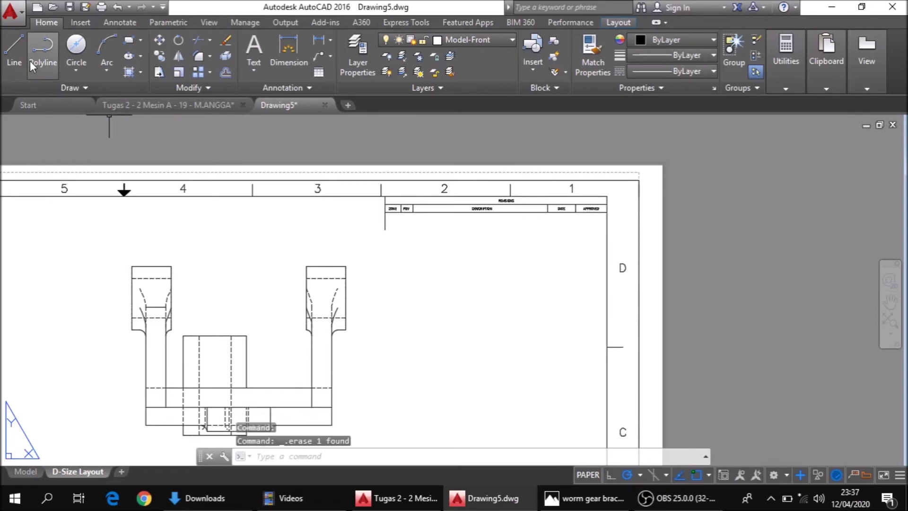
click(22, 62)
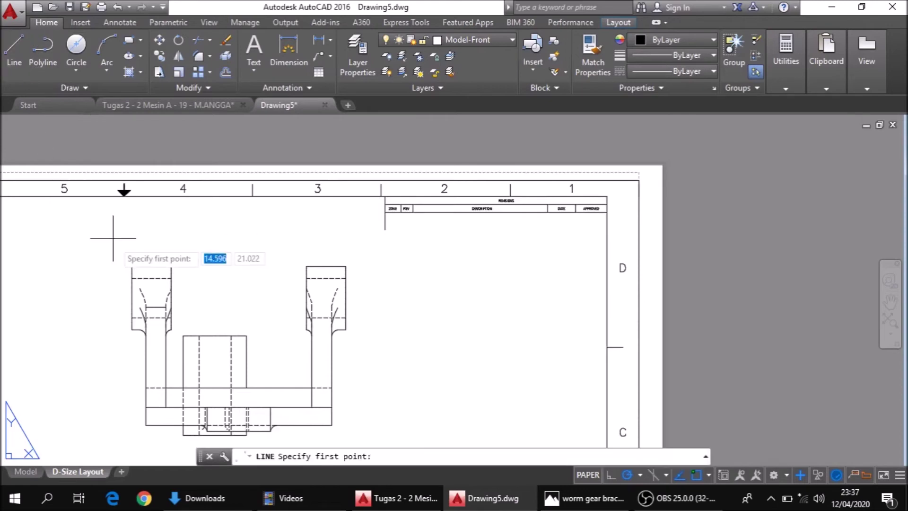
click(132, 267)
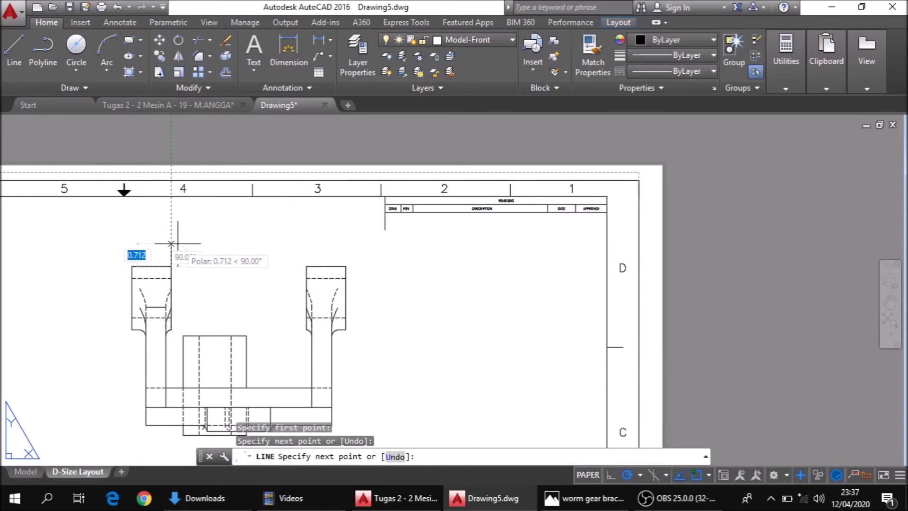
key(Escape)
click(291, 49)
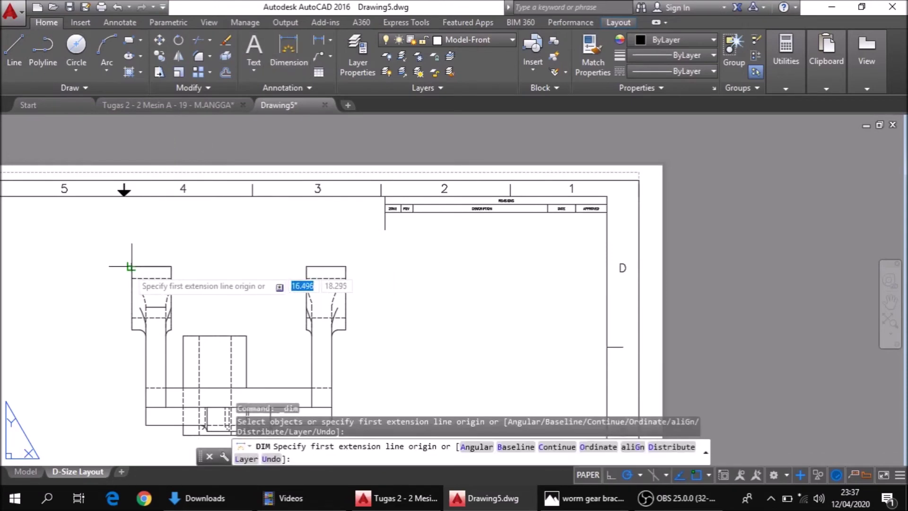
Dimension the left lug's width as 20.00 above its top corners
scroll(131, 267, up, 5)
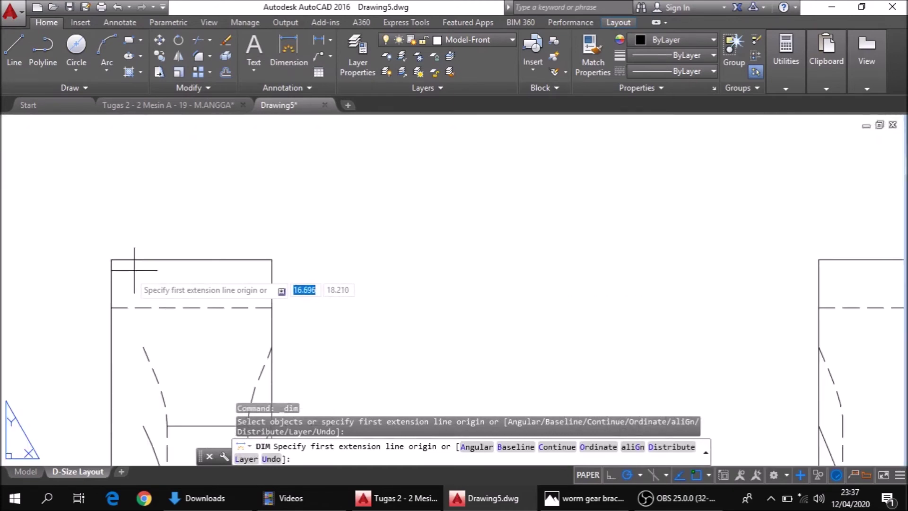
click(113, 259)
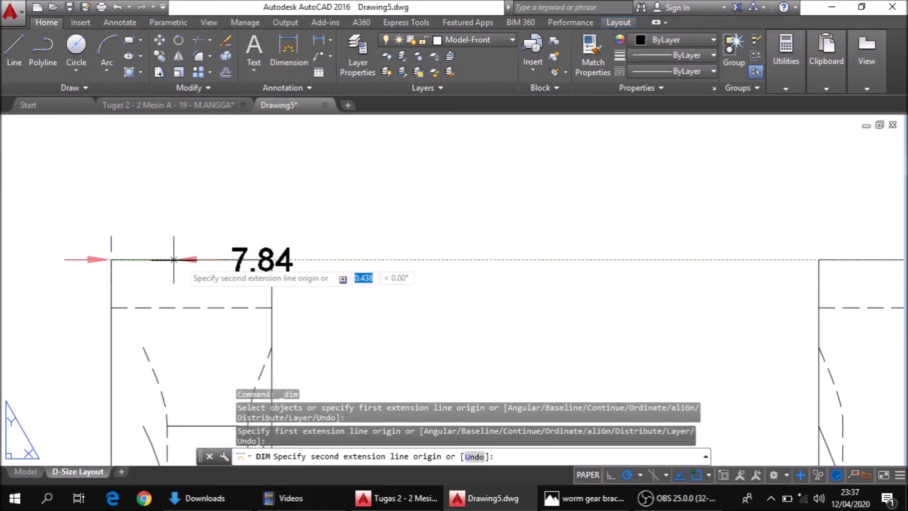
click(272, 260)
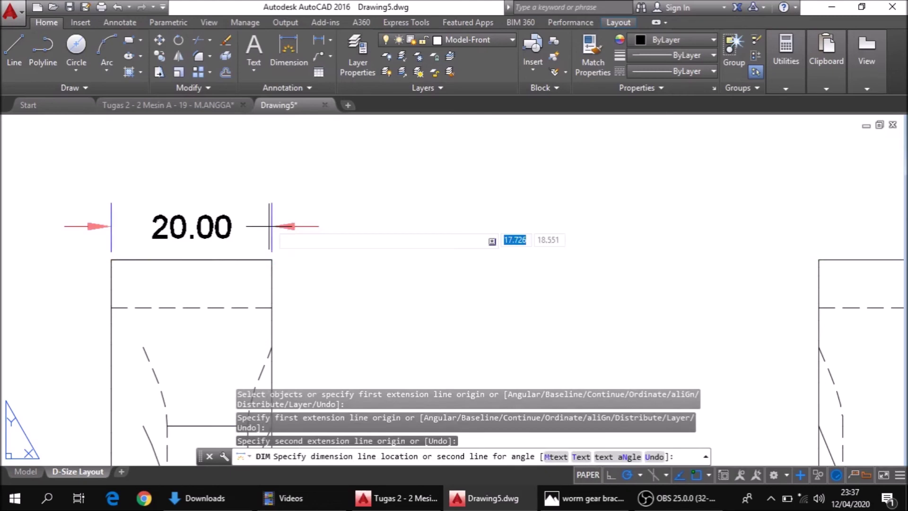
click(269, 200)
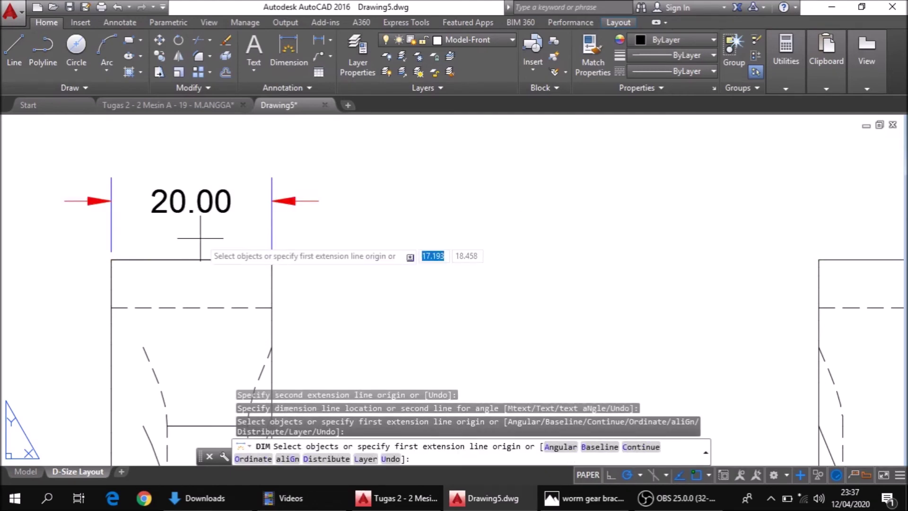
scroll(201, 238, down, 2)
click(190, 249)
key(Escape)
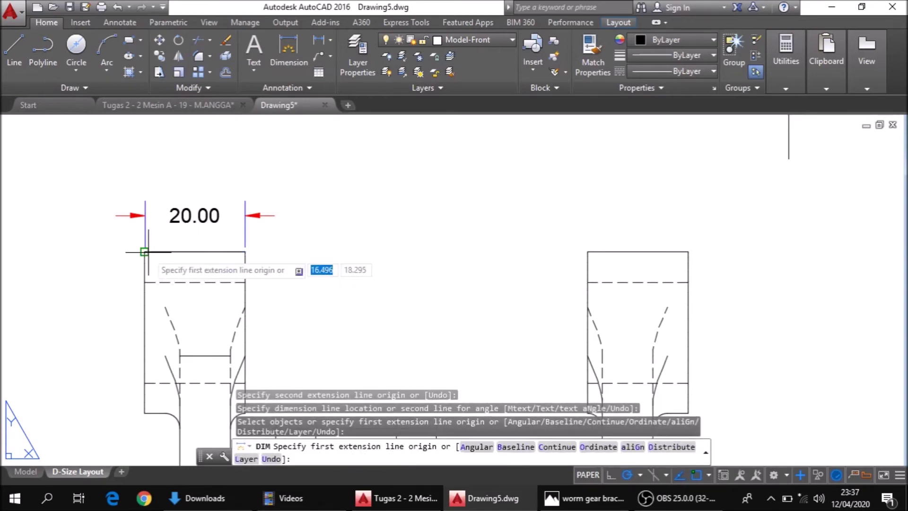
Add a 108.00 overall dimension between both lugs' outer top corners, above the 20.00
click(145, 252)
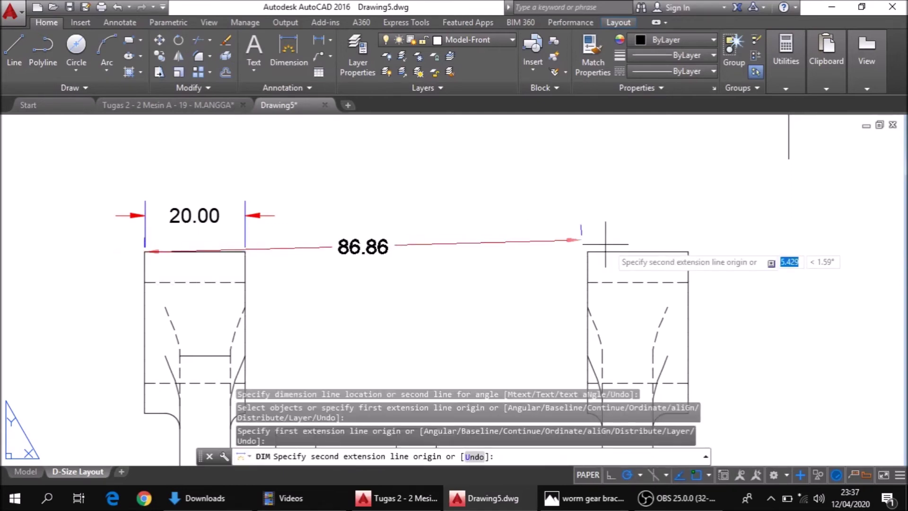
click(688, 251)
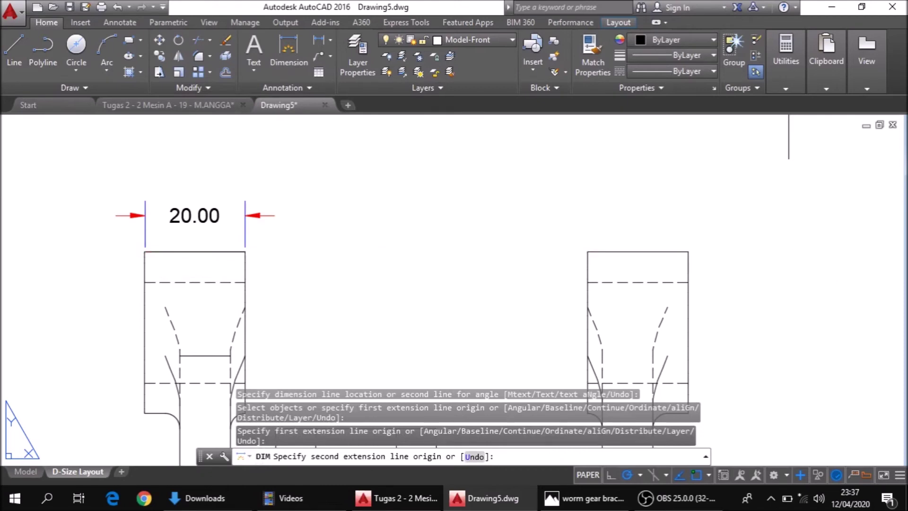
scroll(655, 155, up, 2)
scroll(669, 142, down, 1)
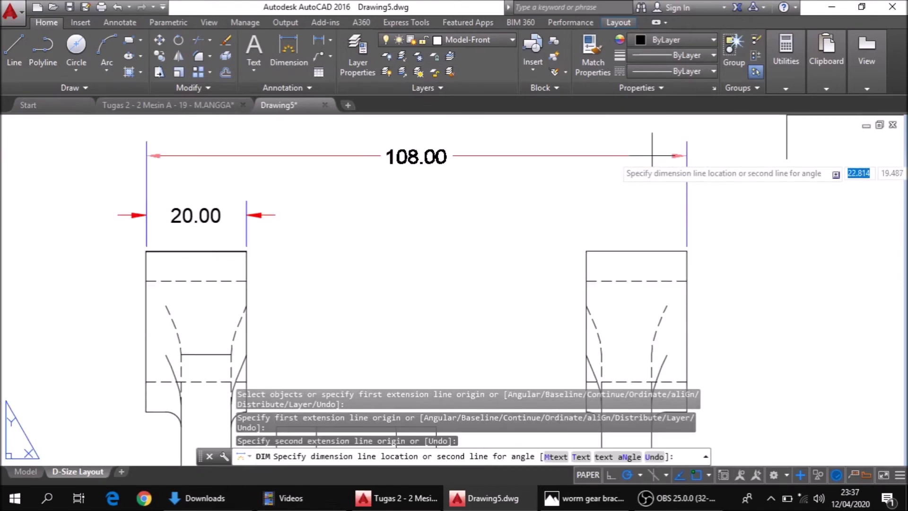
scroll(654, 185, down, 2)
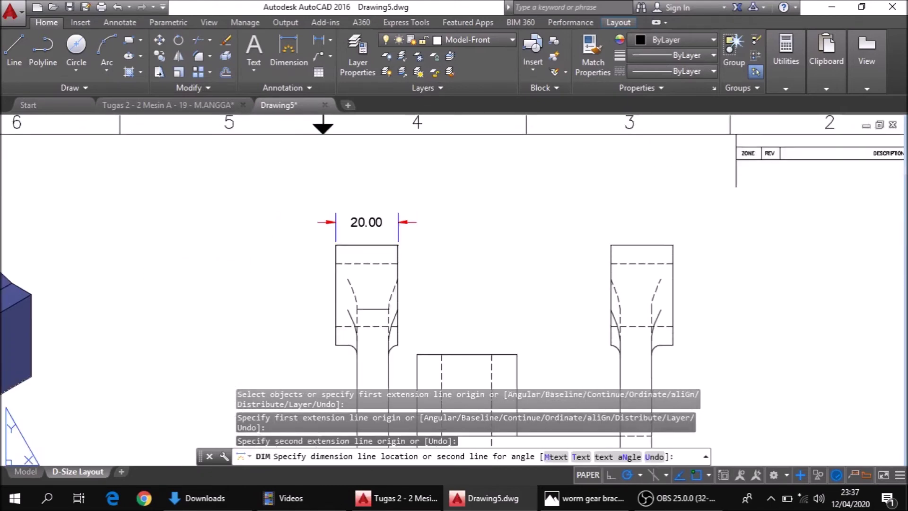
click(654, 184)
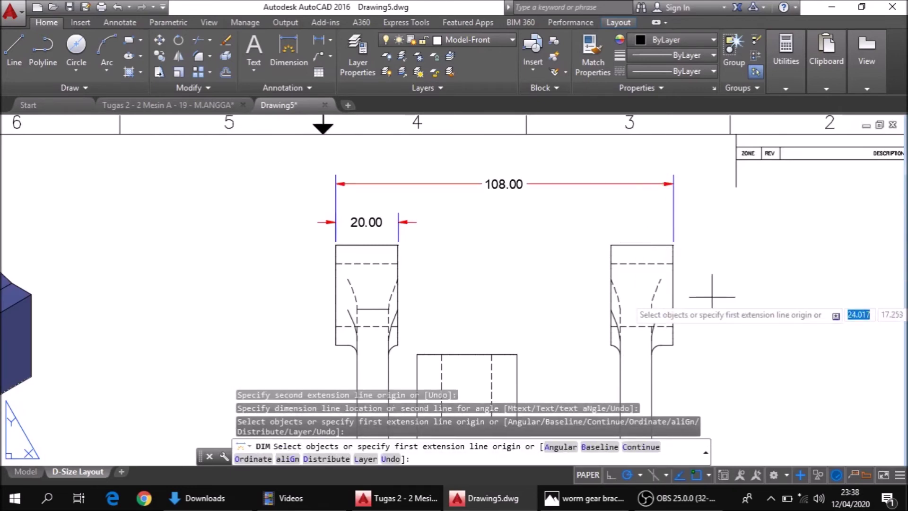
Place a 32.00 vertical dimension to the right of the right lug's block
middle_drag(712, 297, 705, 265)
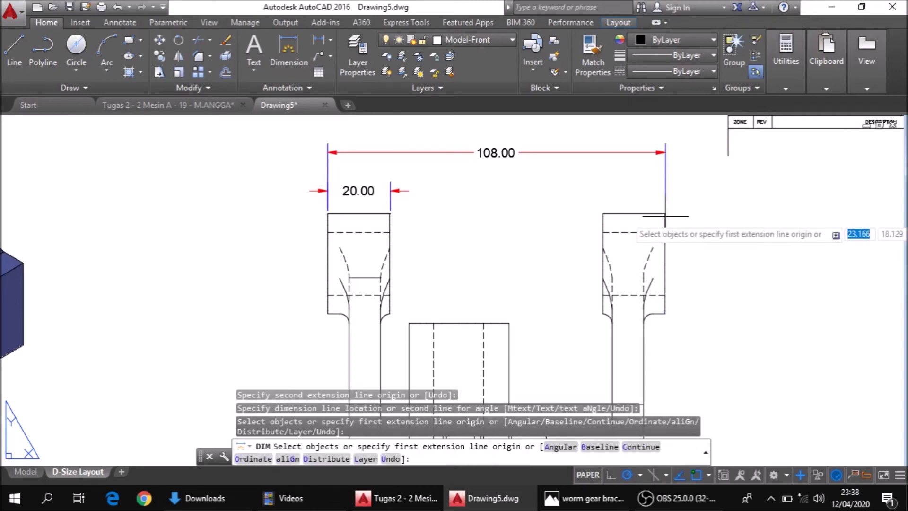
click(666, 216)
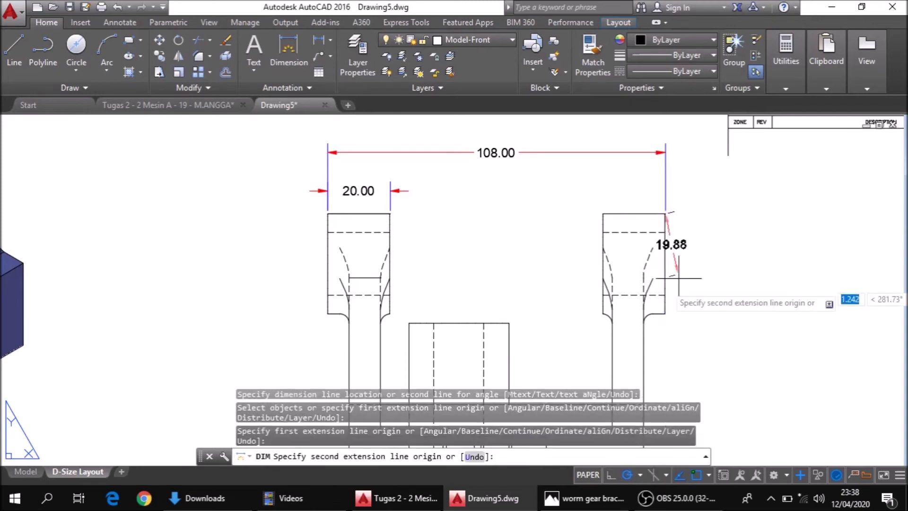
click(665, 314)
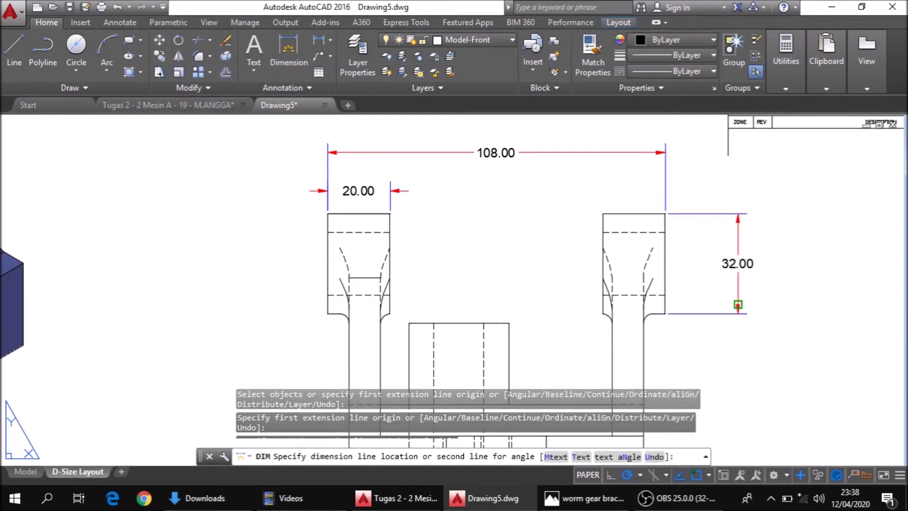
click(738, 300)
Add a 20.00 vertical between the dashed-line ends, then delete the overlapping 20.00
key(Return)
key(Return)
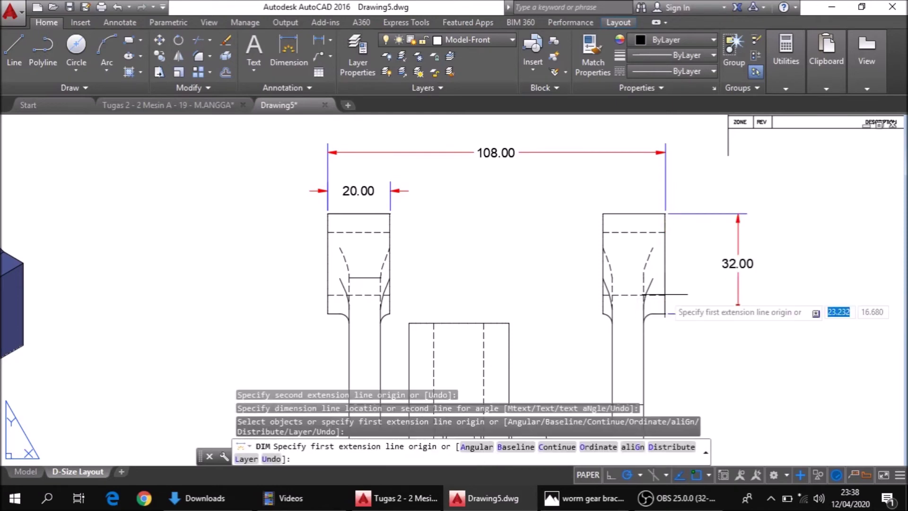
click(665, 295)
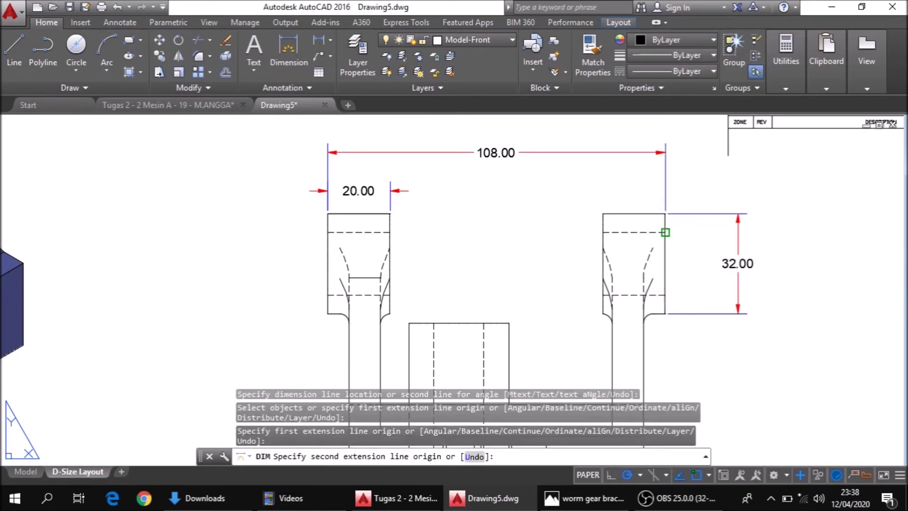
click(666, 233)
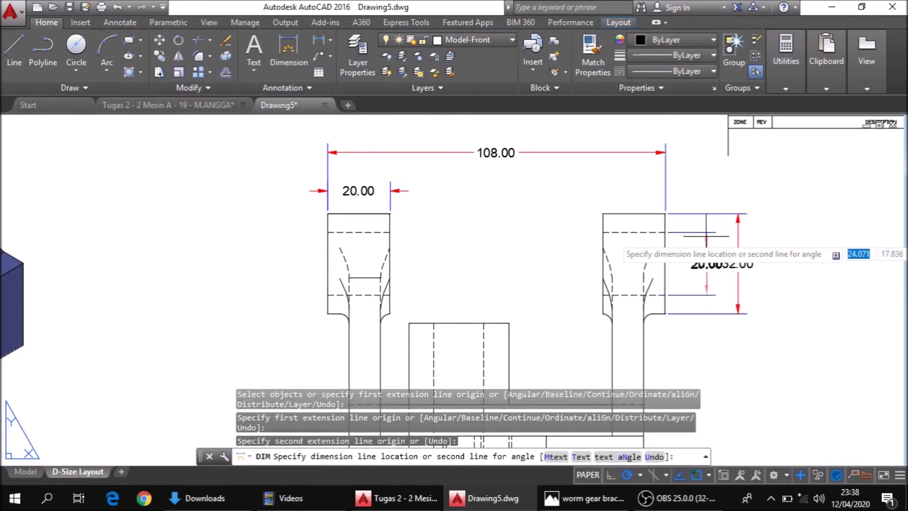
click(705, 235)
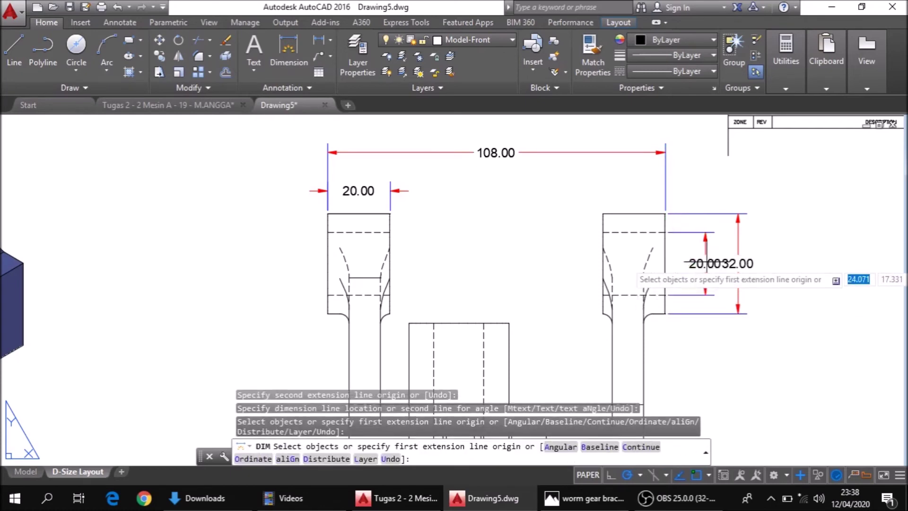
key(Escape)
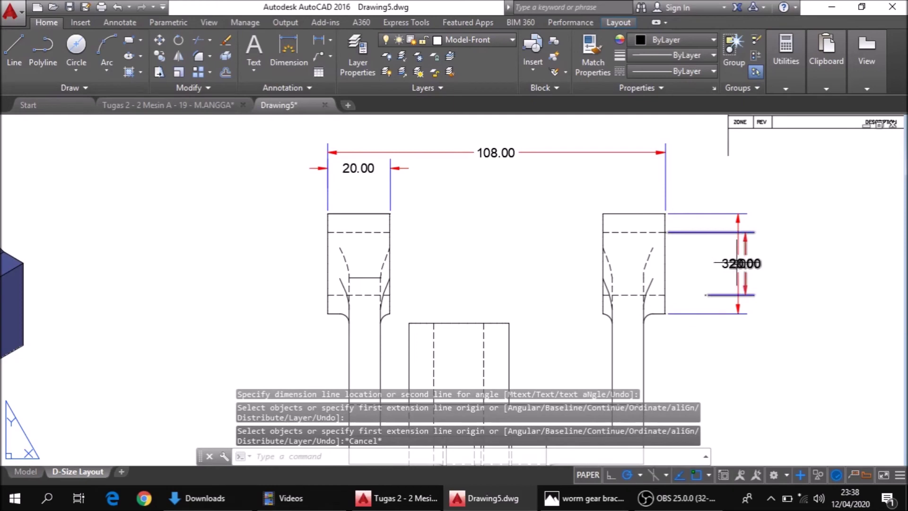
click(739, 263)
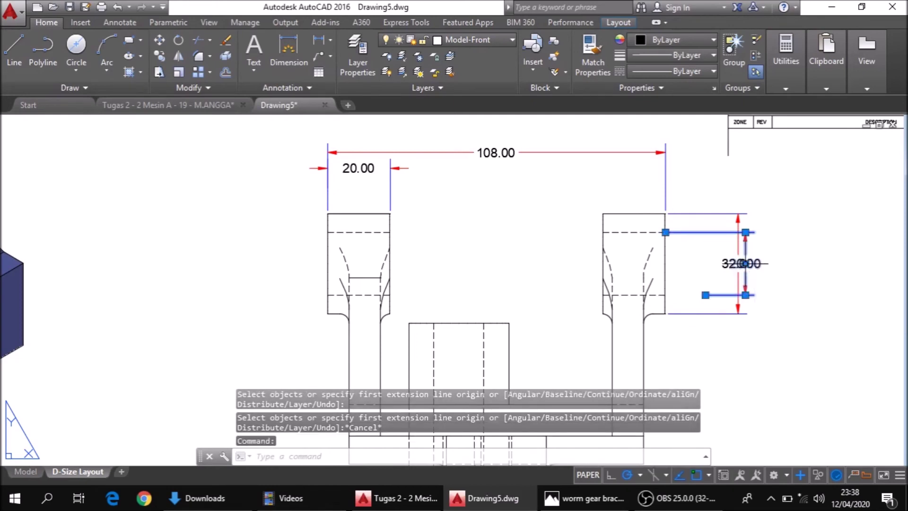
key(Delete)
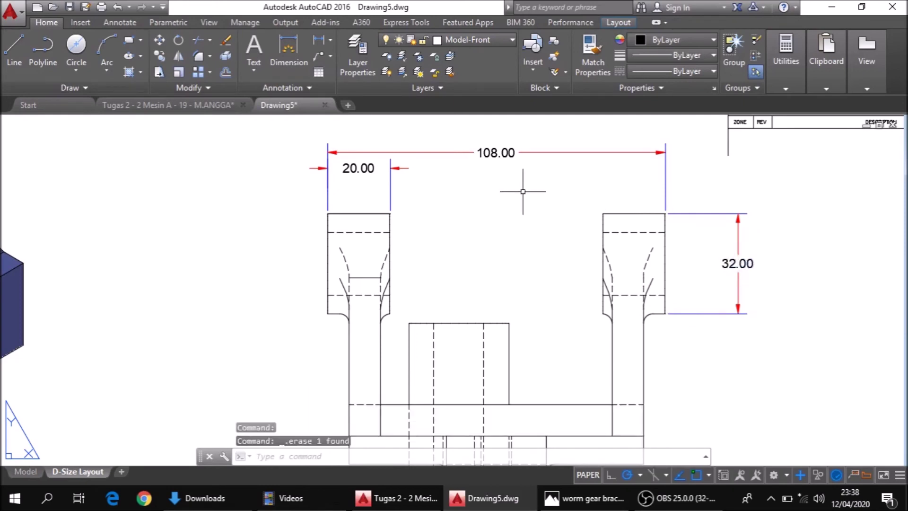
click(289, 61)
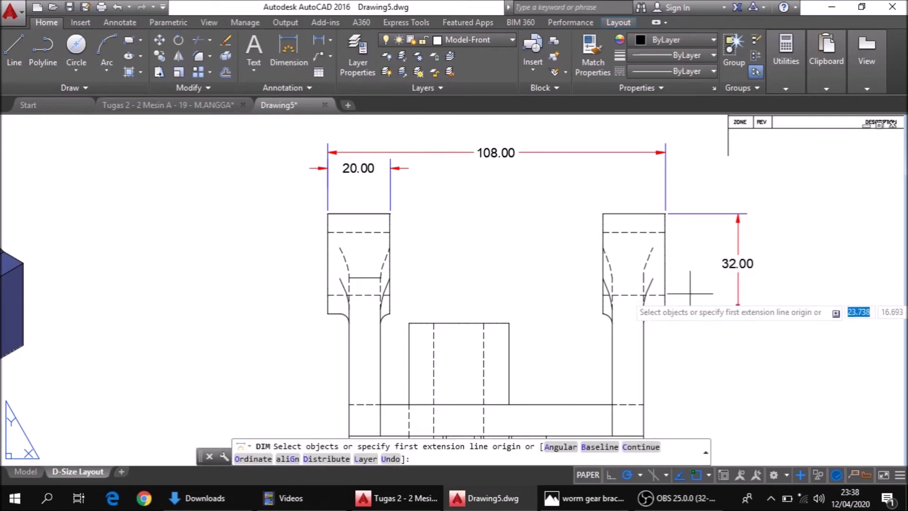
Place a 20.00 vertical dimension between the dashed-line ends, left of the 32.00
click(666, 297)
click(665, 233)
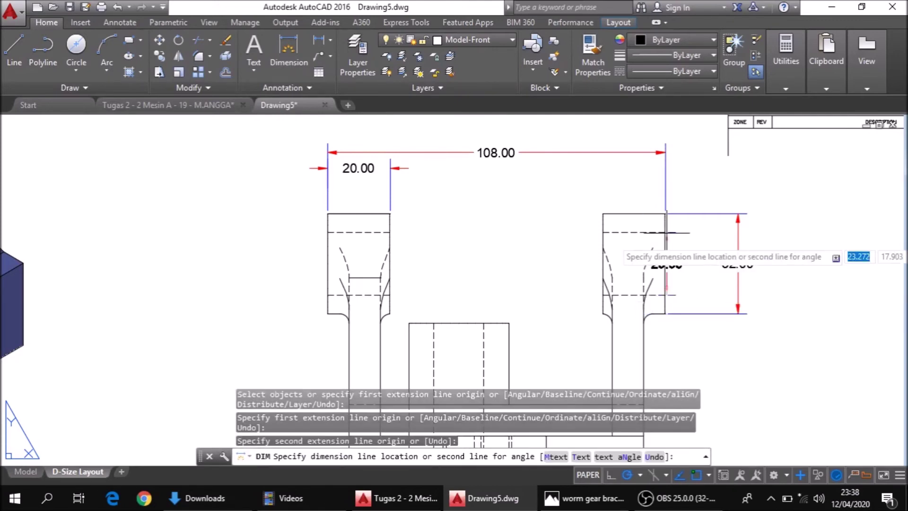
click(686, 241)
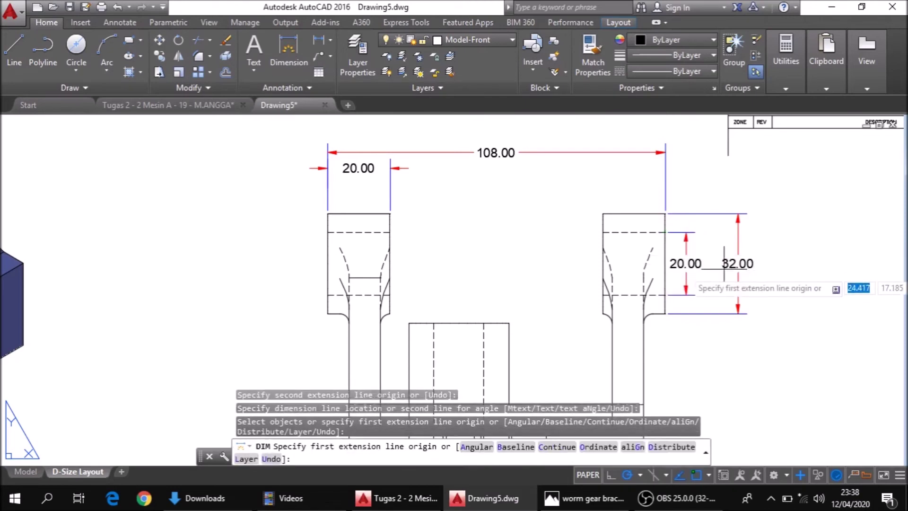
Begin the base's 10.00 thickness dimension from its corner
scroll(736, 292, down, 2)
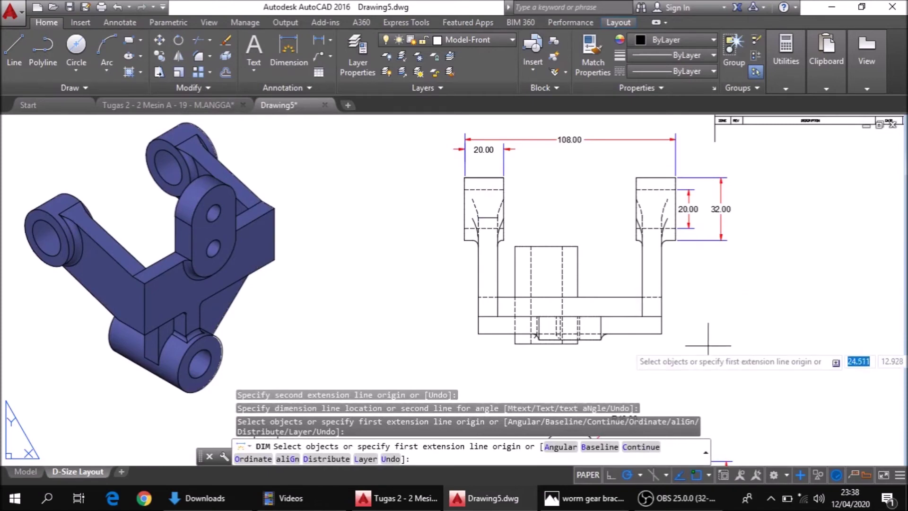
click(658, 316)
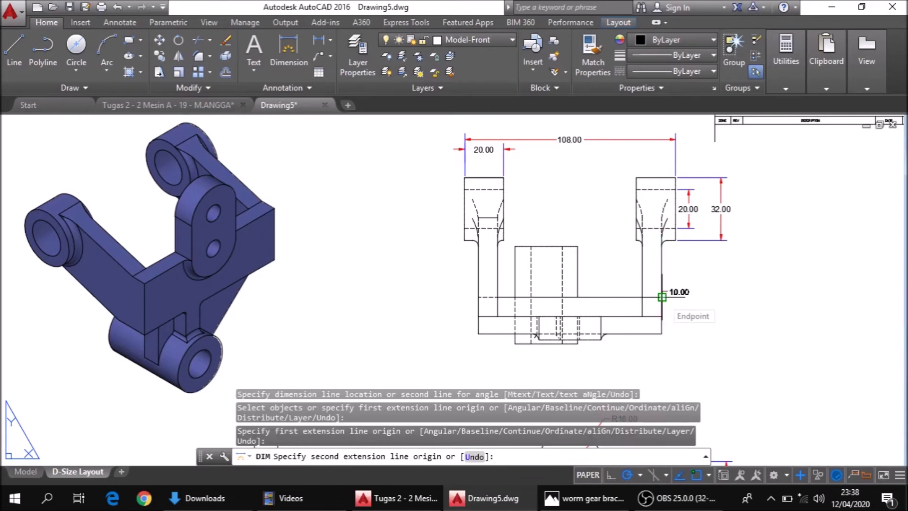
scroll(662, 297, up, 2)
scroll(652, 295, up, 2)
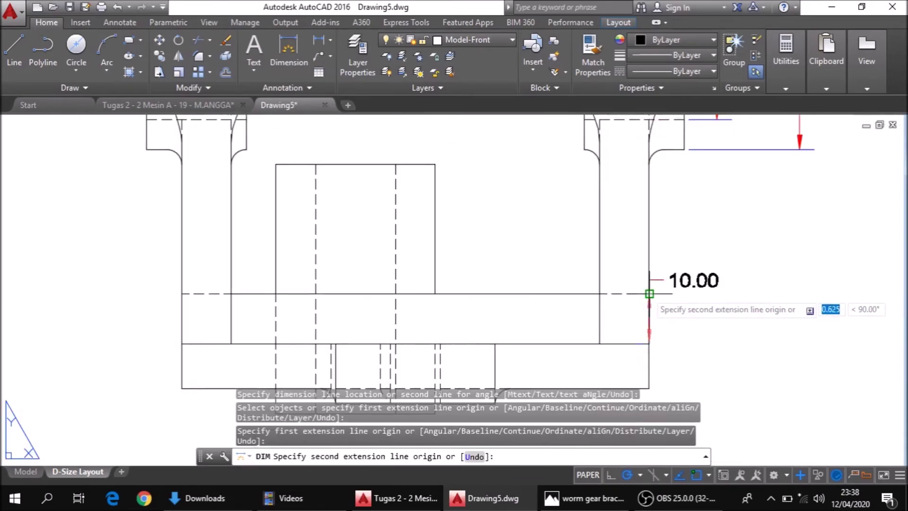
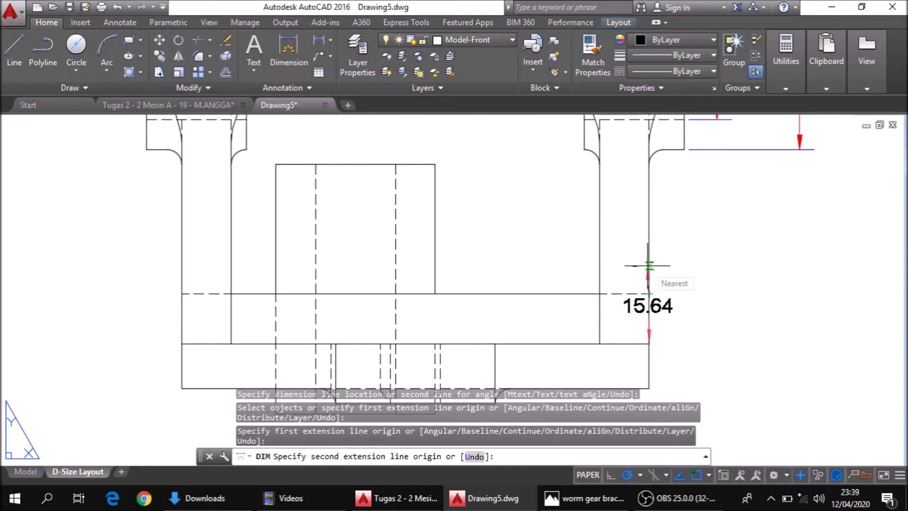
Place the 10.00 and 19.00 height dimensions to the right of the front view
click(650, 293)
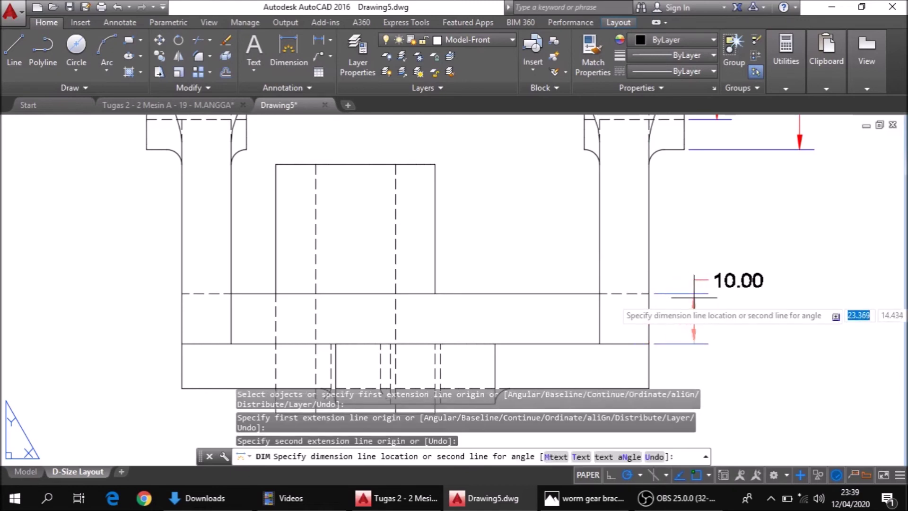
click(695, 299)
middle_drag(672, 331, 671, 277)
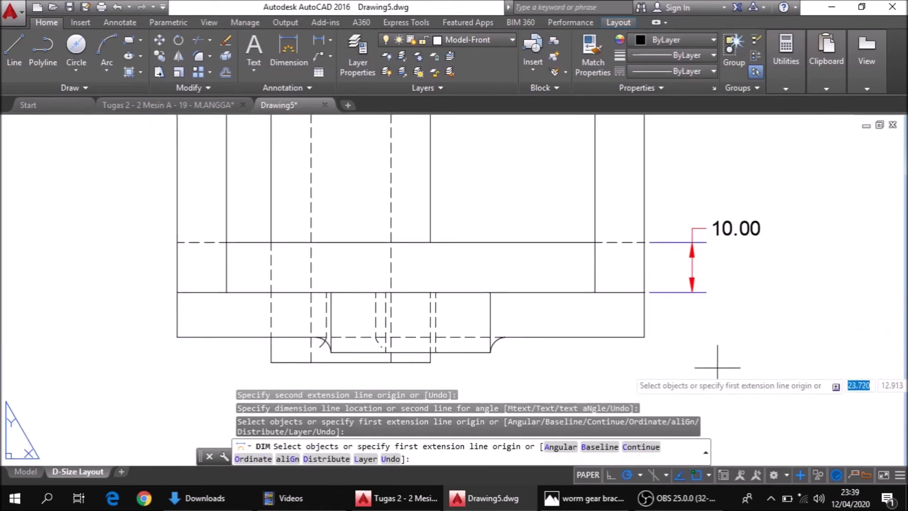
click(645, 337)
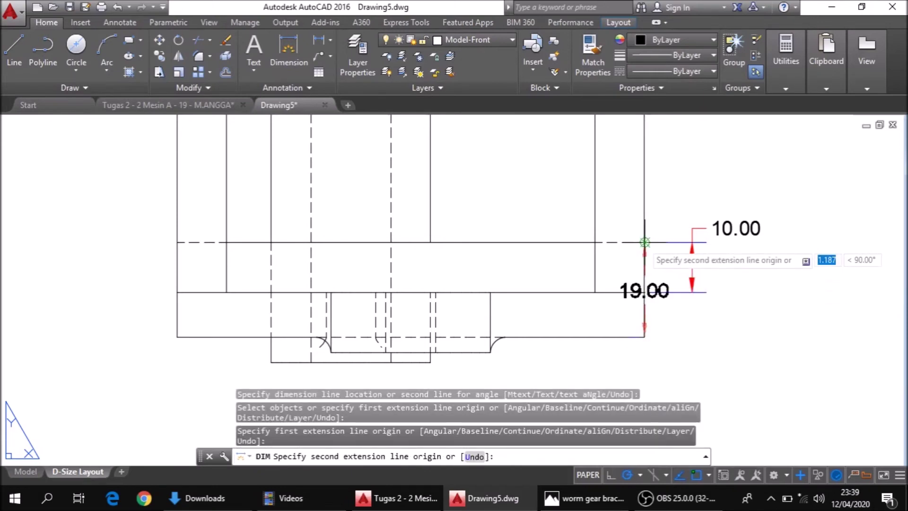
click(644, 242)
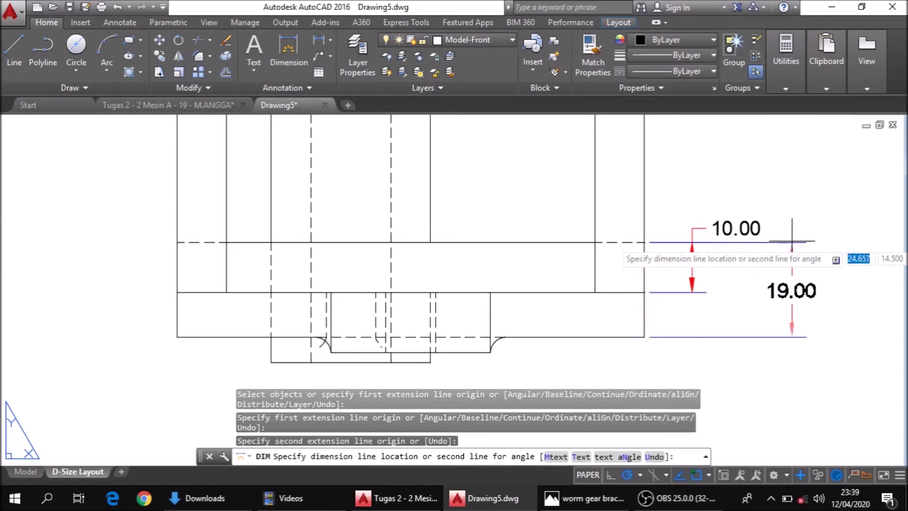
click(792, 241)
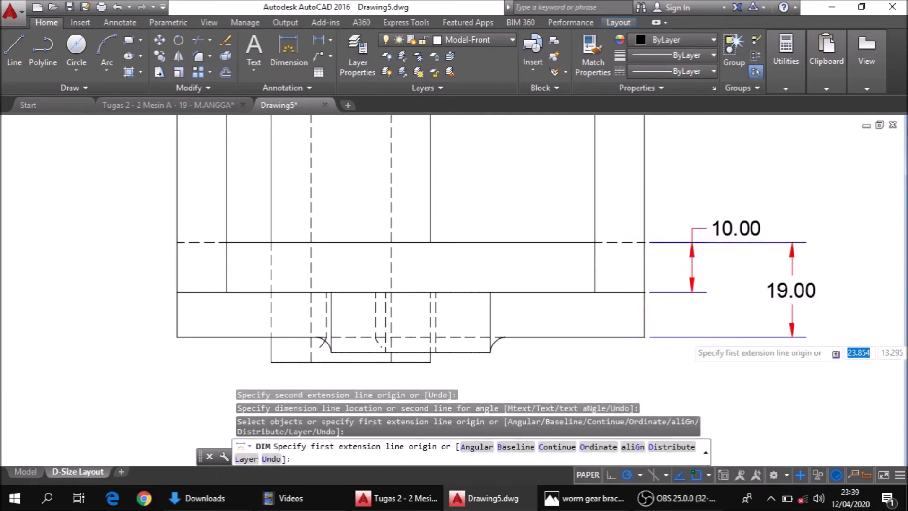
Start the 94.00 base width dimension between the bottom corners of the front view
scroll(729, 336, down, 2)
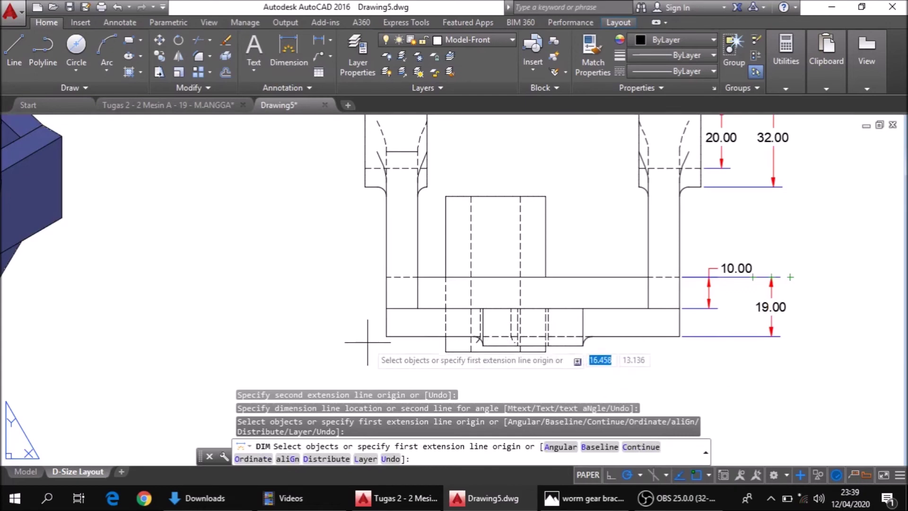
click(387, 337)
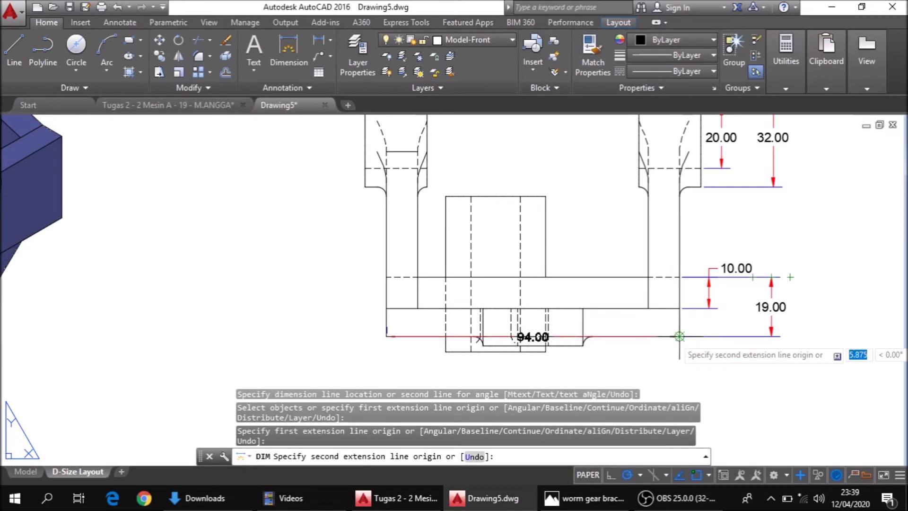
click(679, 337)
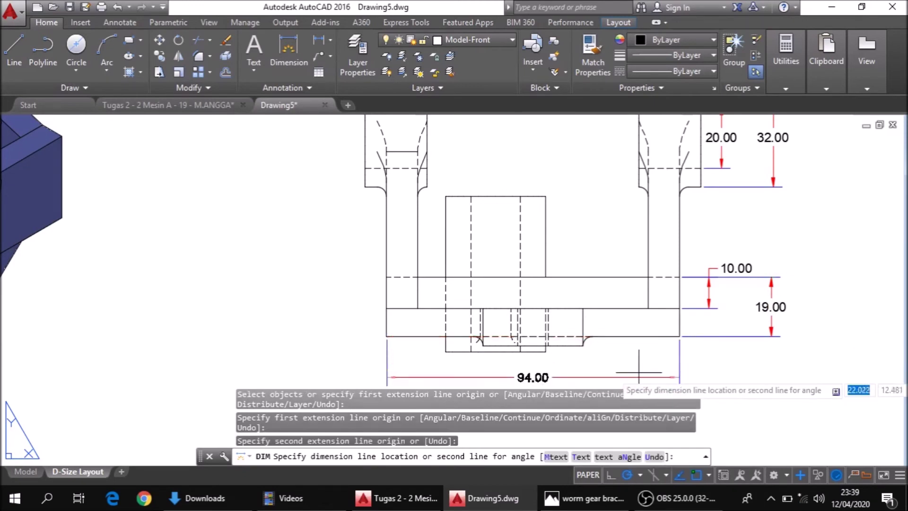
scroll(640, 379, down, 2)
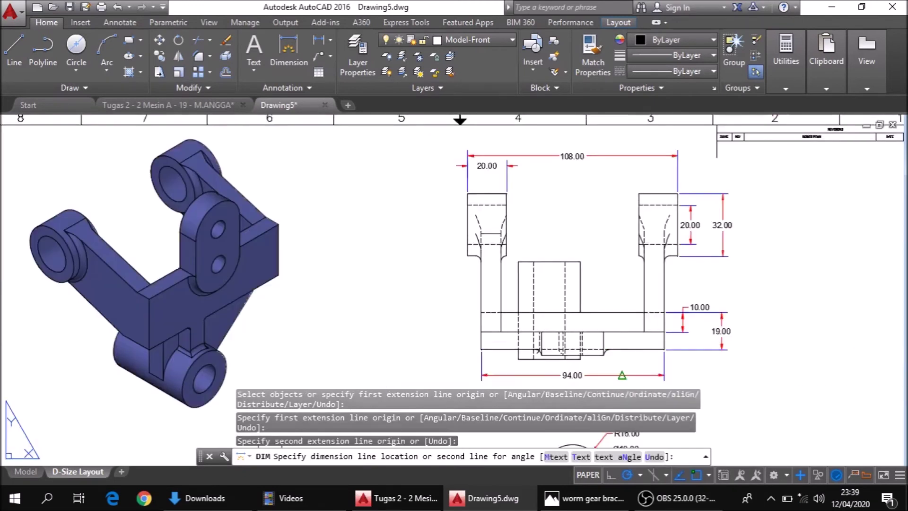
Place the 94.00 width dimension below the front view and cancel a stray dimension
click(640, 373)
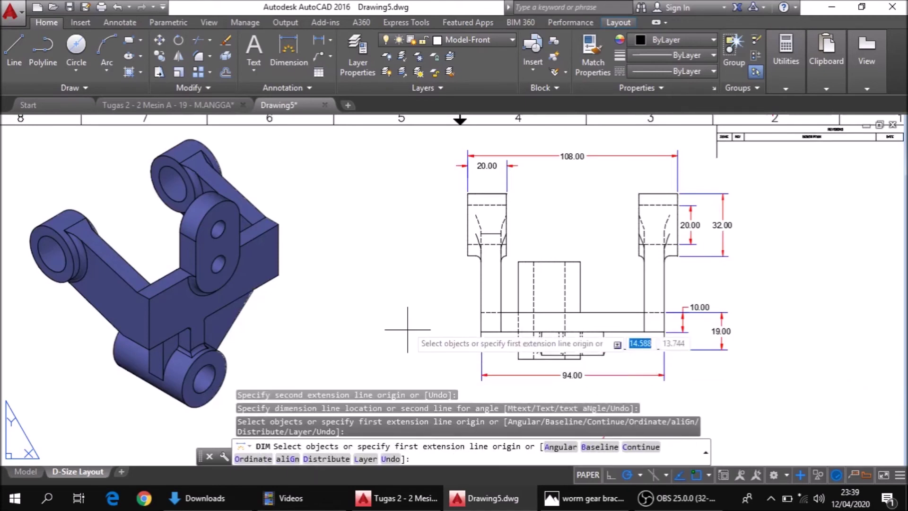
scroll(415, 333, down, 3)
middle_drag(423, 332, 427, 316)
scroll(427, 315, up, 2)
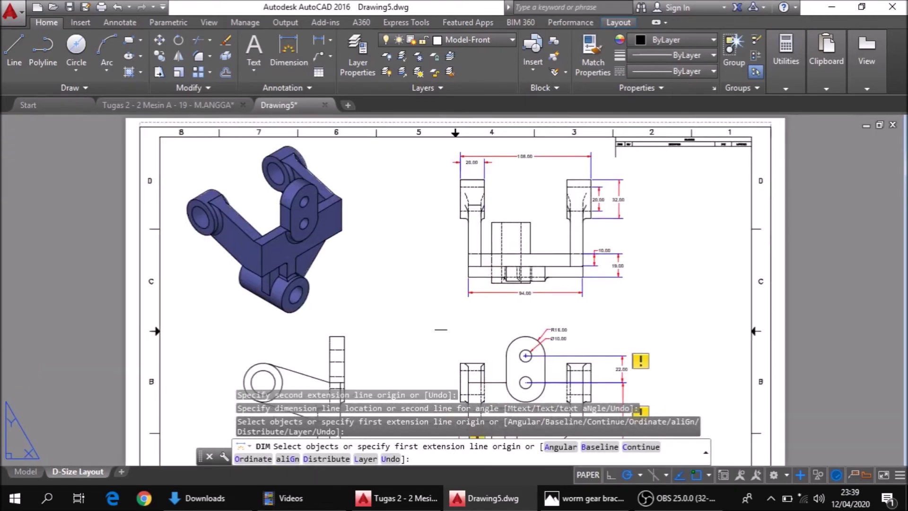
middle_drag(406, 267, 516, 163)
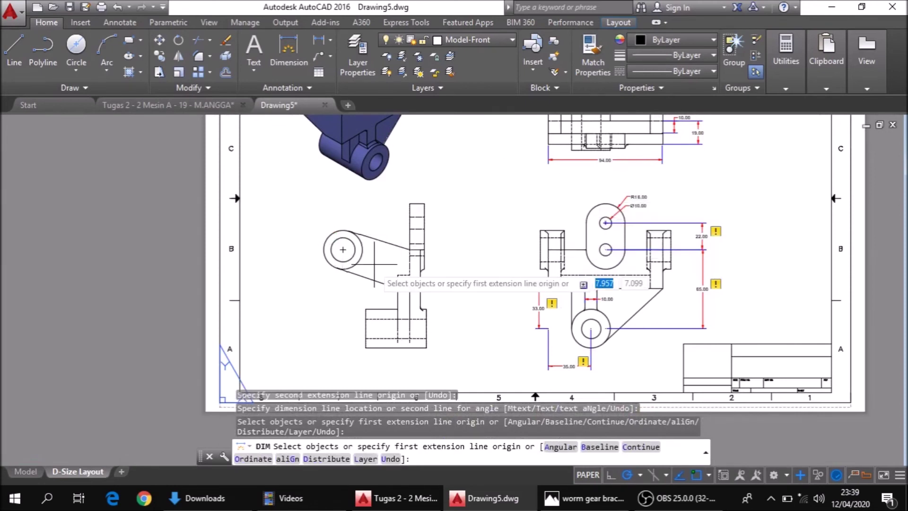
click(343, 249)
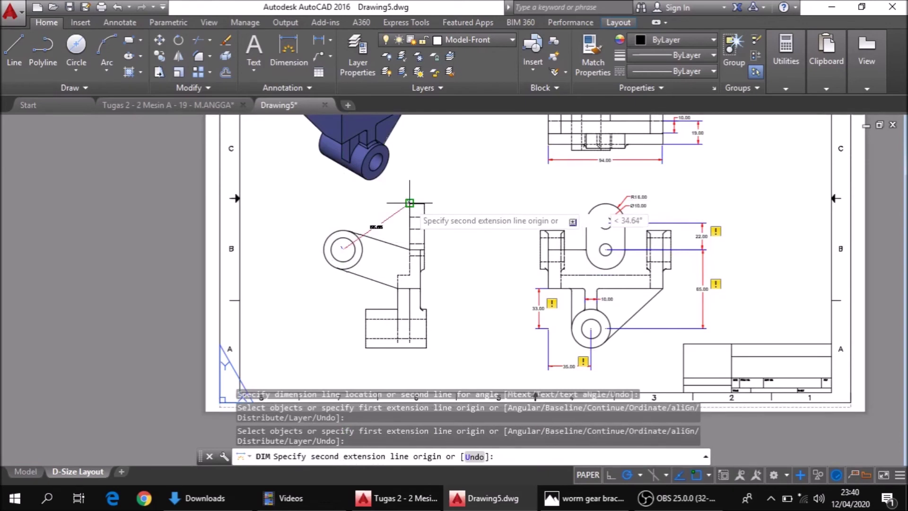
key(Escape)
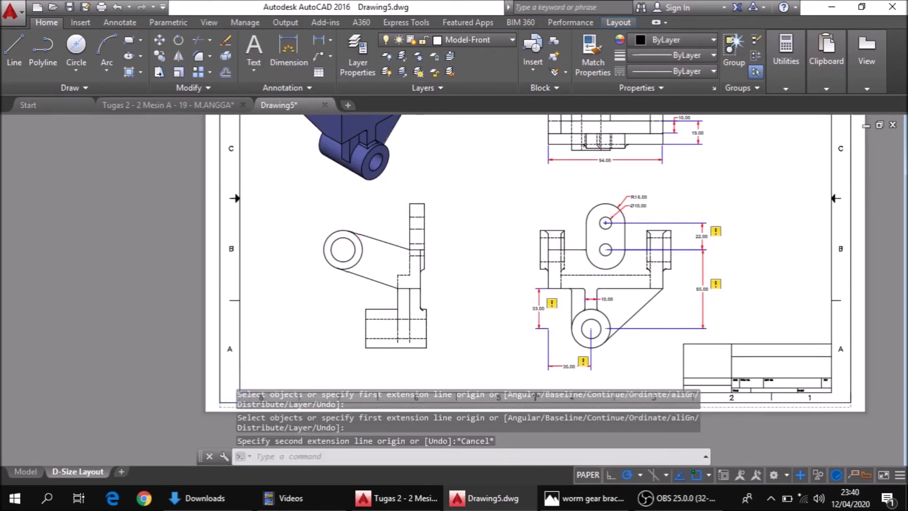
scroll(359, 198, up, 4)
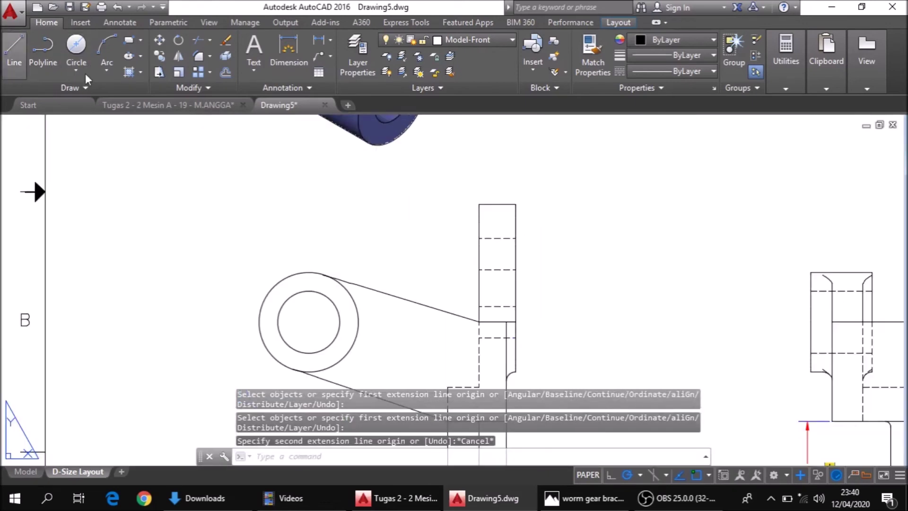
Dimension 55.00 from the circle centre line to the upright's top corner
click(289, 51)
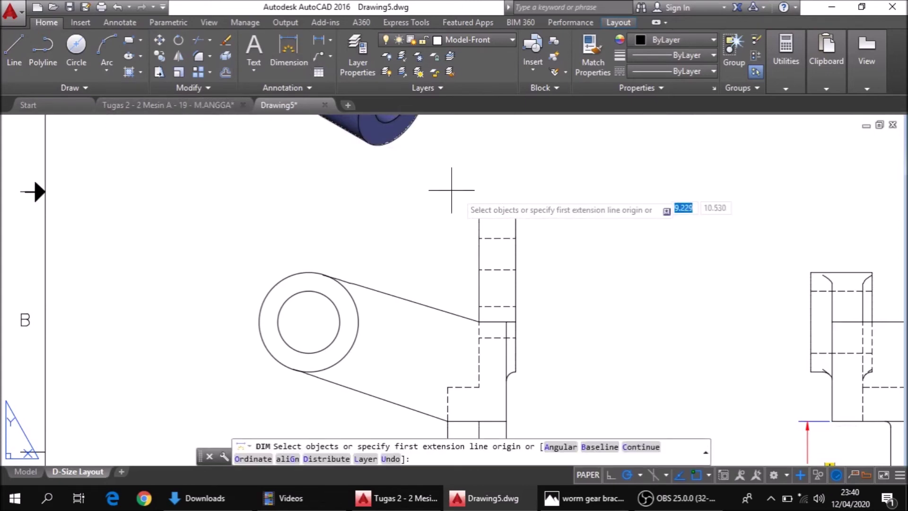
click(475, 201)
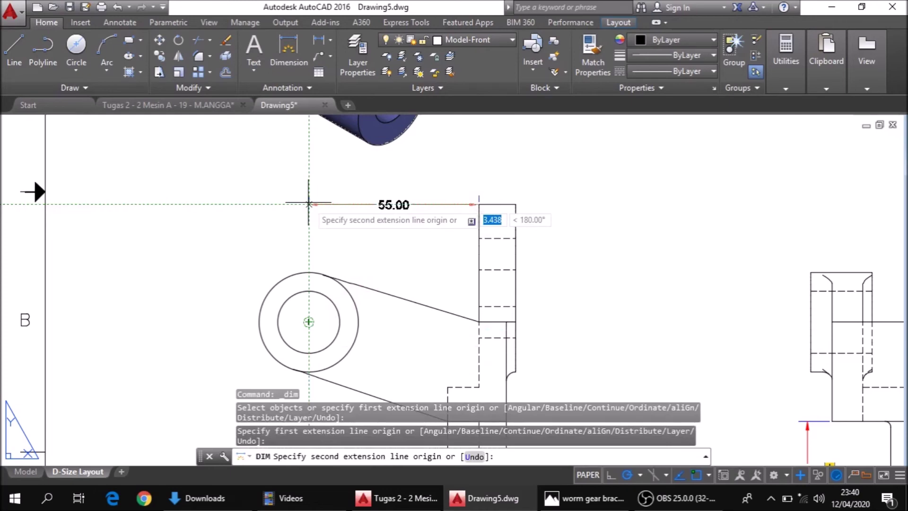
click(309, 204)
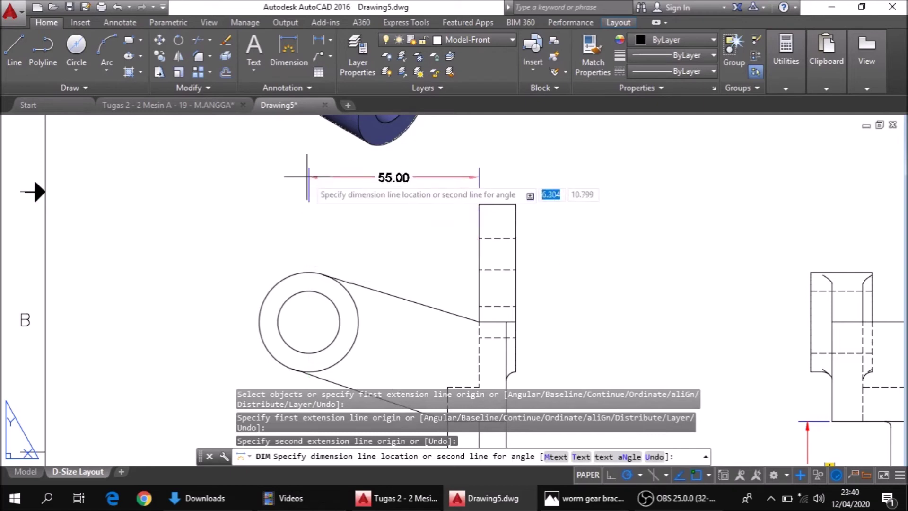
key(Escape)
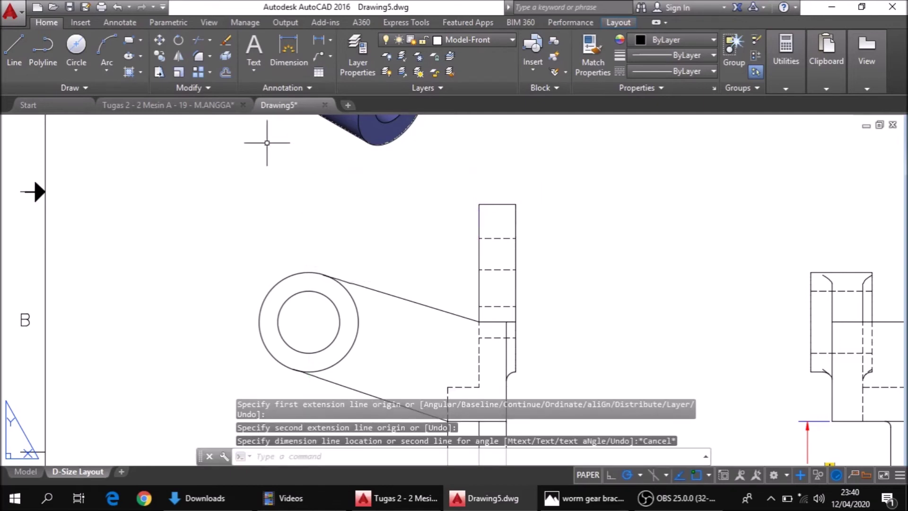
click(287, 52)
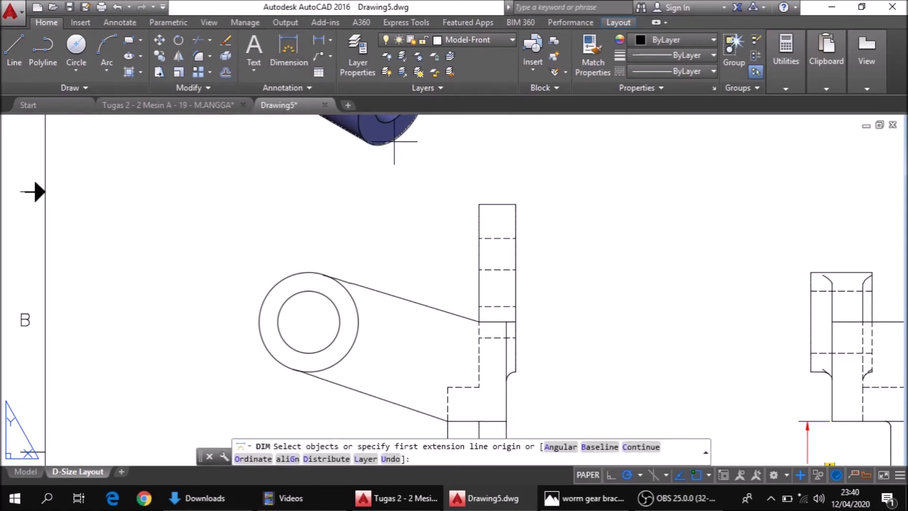
key(Return)
click(479, 204)
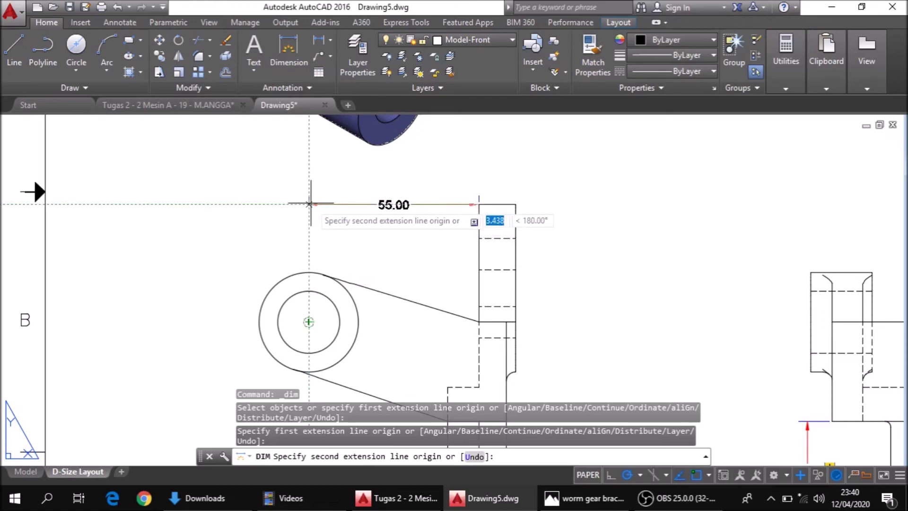
click(309, 203)
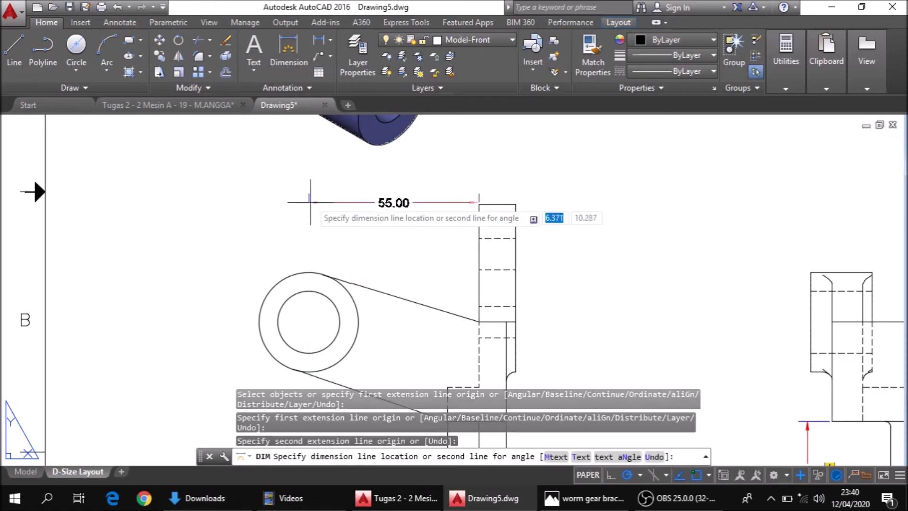
click(310, 193)
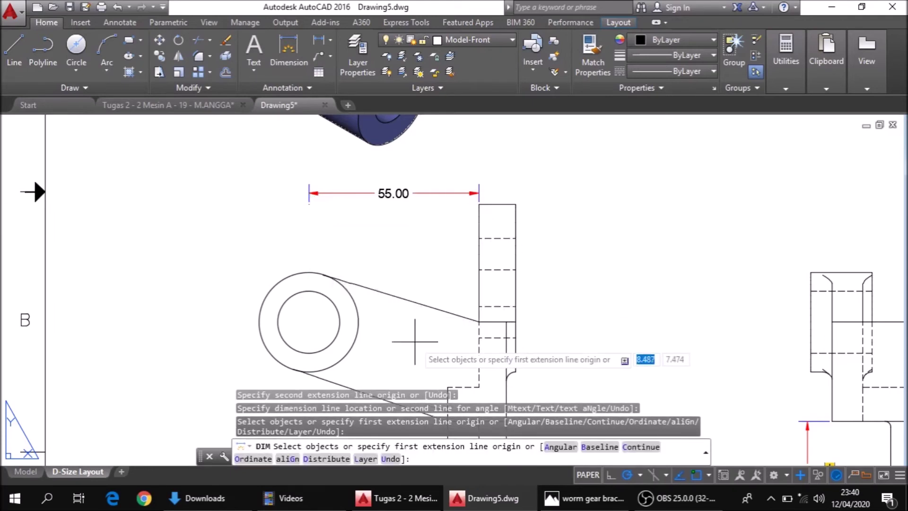
Add the 12.00 dimension across the upright, in line with the 55.00
key(Return)
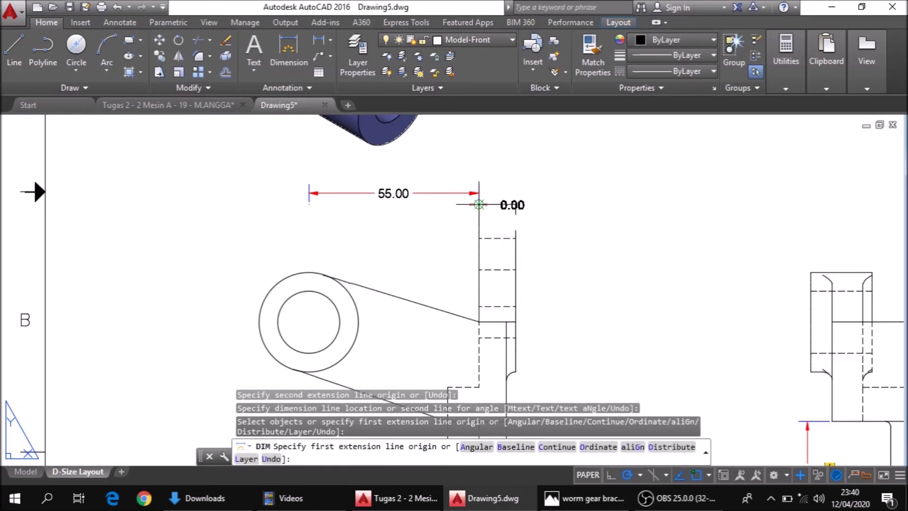
click(479, 204)
click(515, 205)
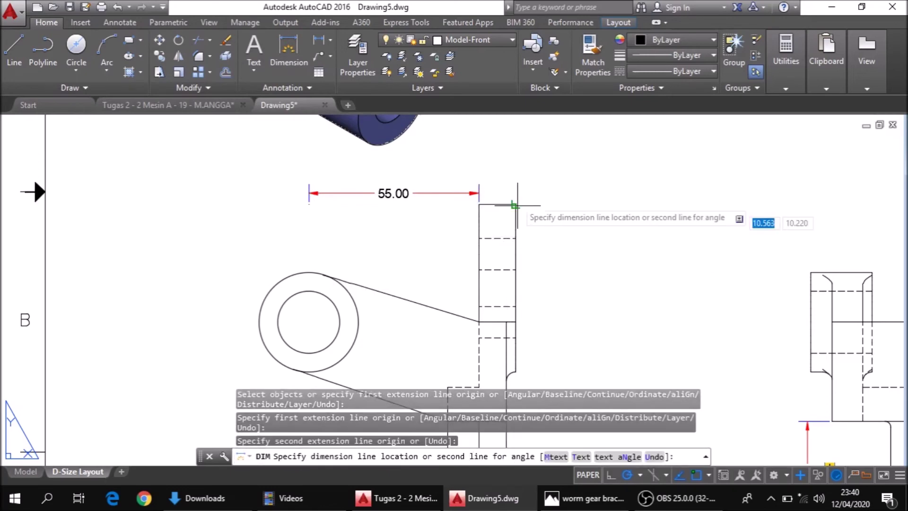
click(515, 193)
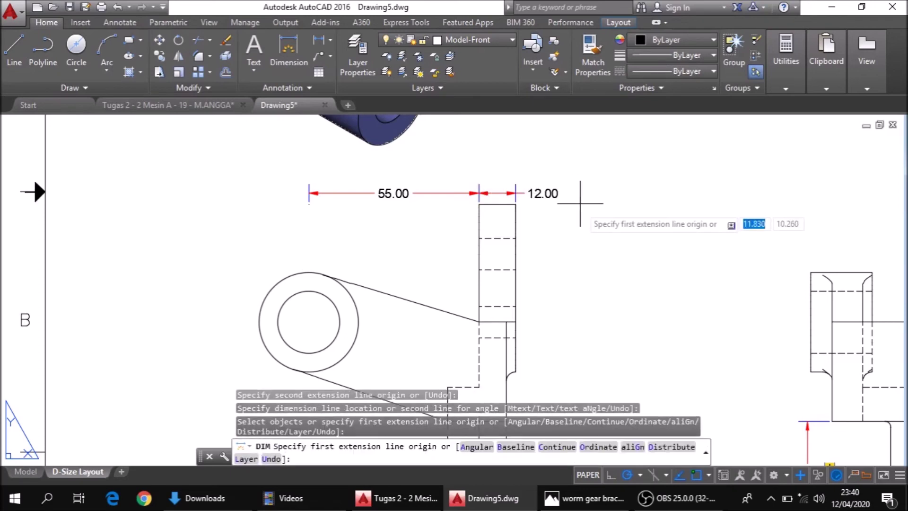
middle_drag(552, 275, 501, 216)
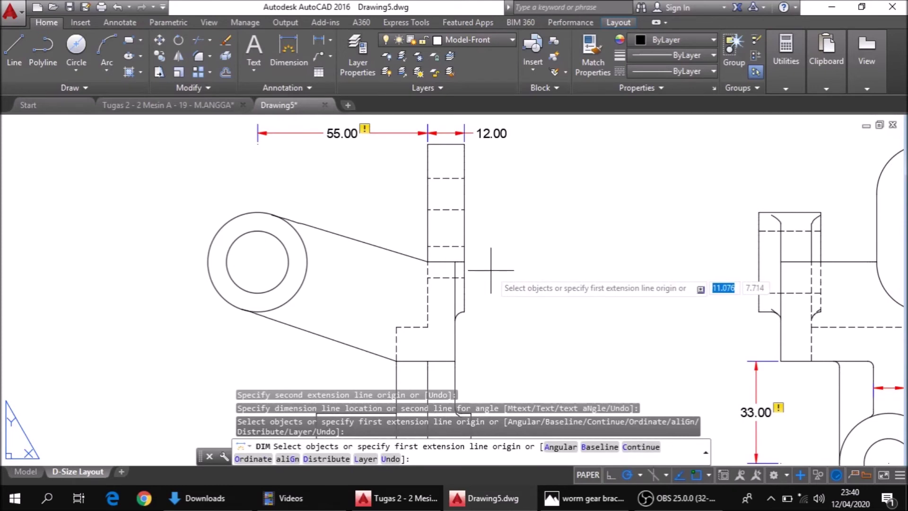
Try dimensioning the edge beside the fillet, then undo the unwanted 13.71 dimension
scroll(482, 270, down, 4)
mouse_move(483, 269)
middle_down()
mouse_move(478, 254)
mouse_move(493, 264)
middle_up()
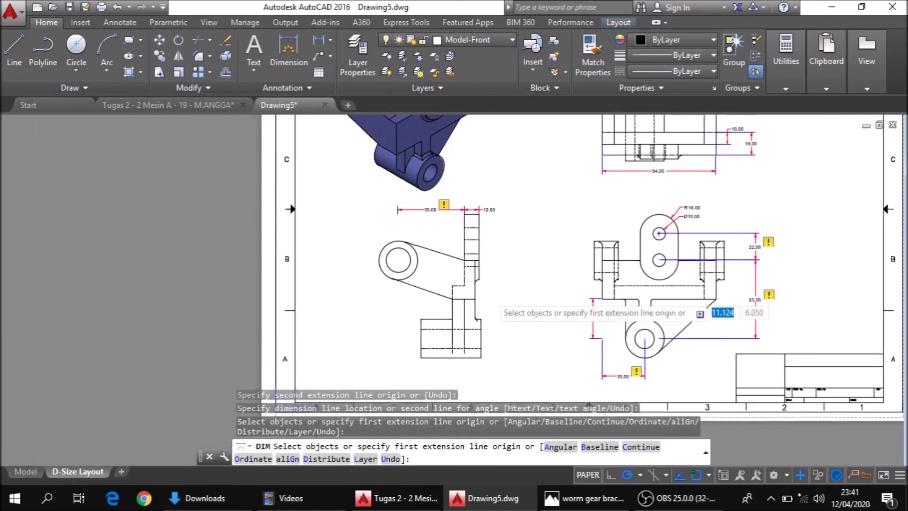
scroll(493, 303, up, 4)
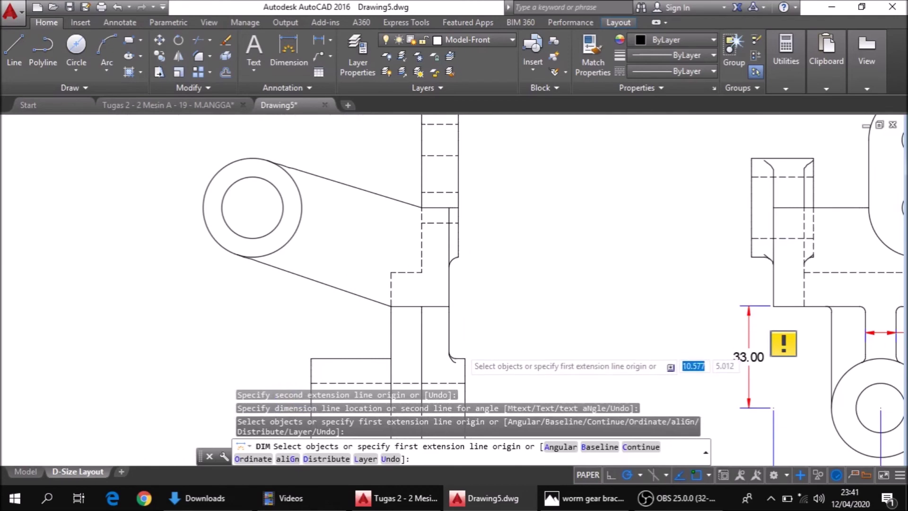
scroll(463, 350, up, 2)
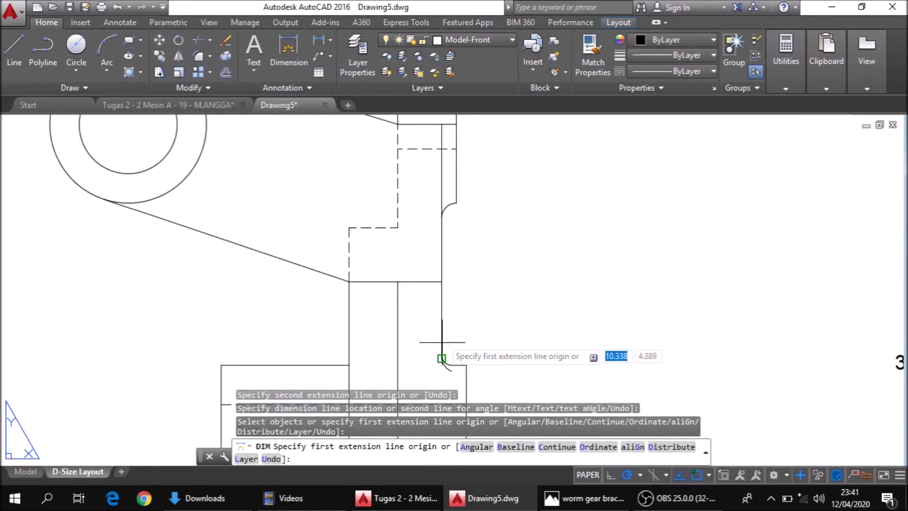
scroll(442, 304, up, 4)
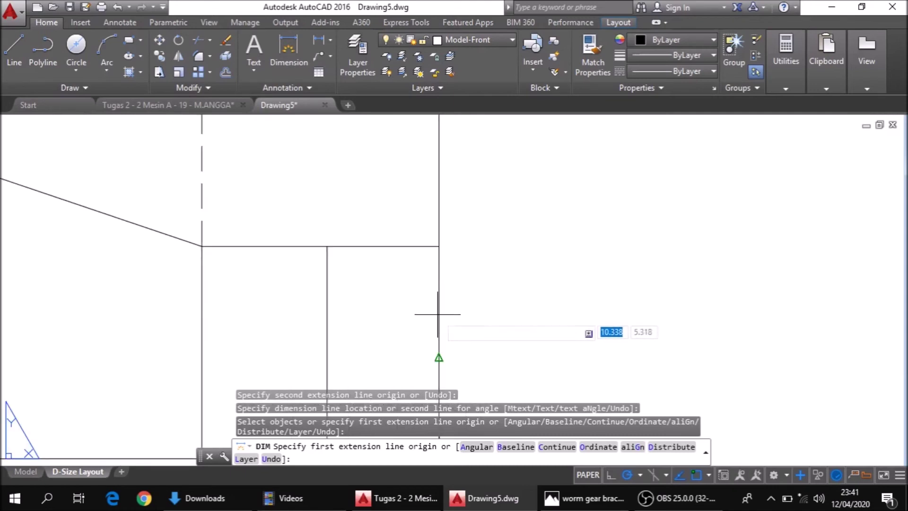
click(437, 314)
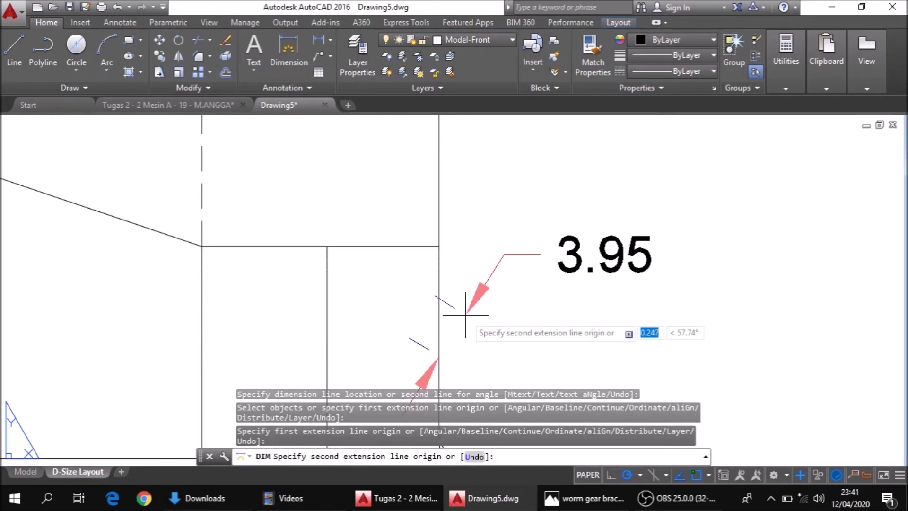
key(Escape)
scroll(467, 308, down, 2)
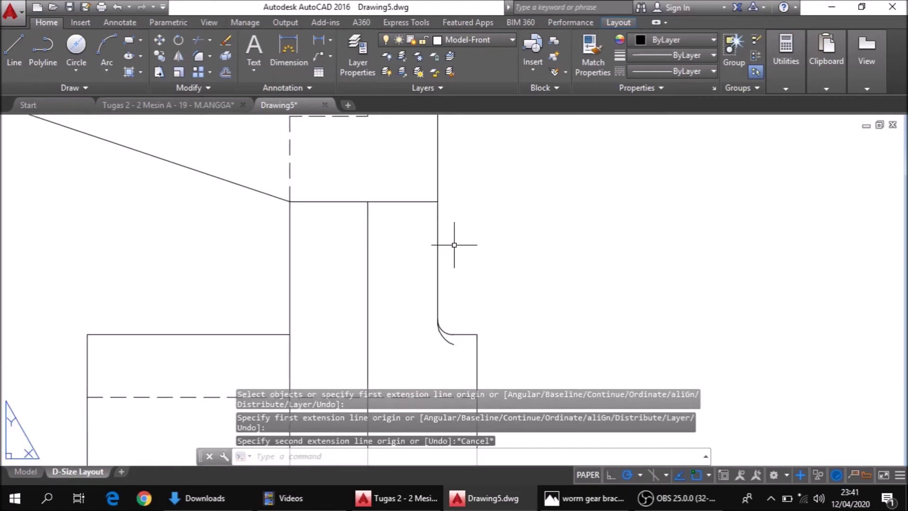
click(298, 66)
key(Return)
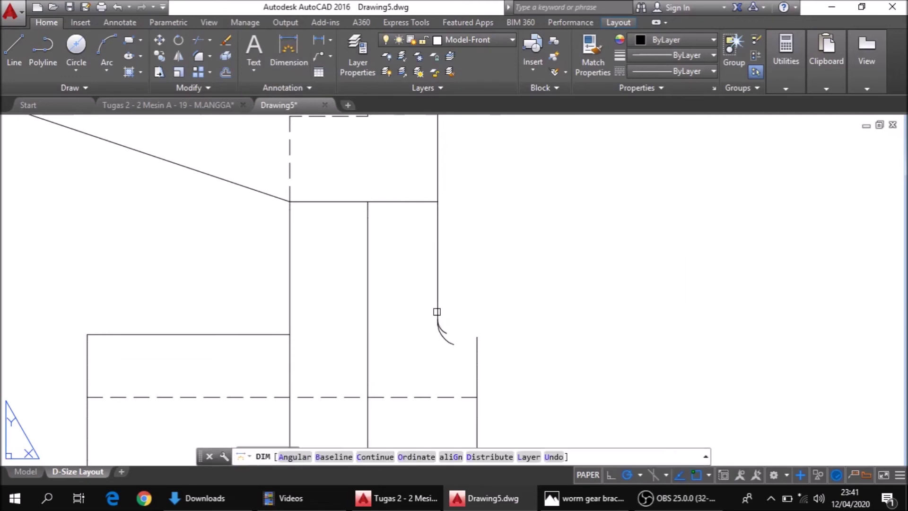
click(436, 306)
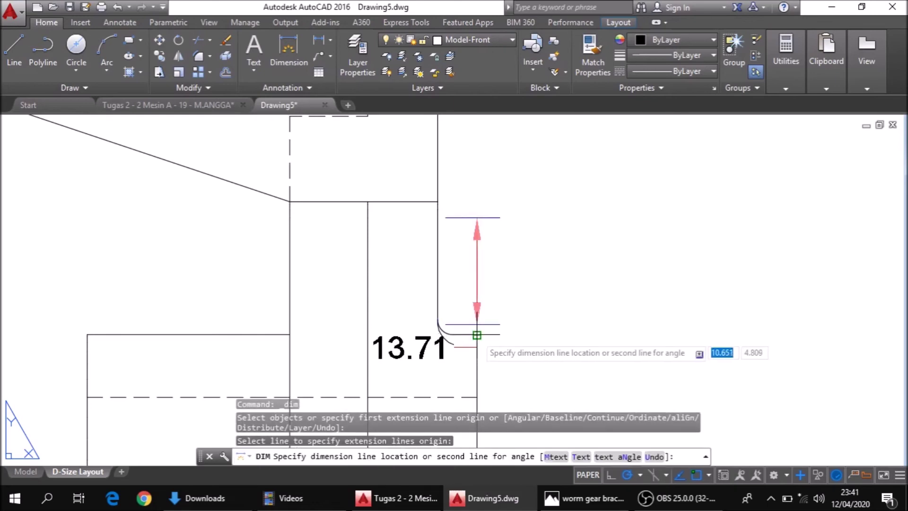
click(477, 333)
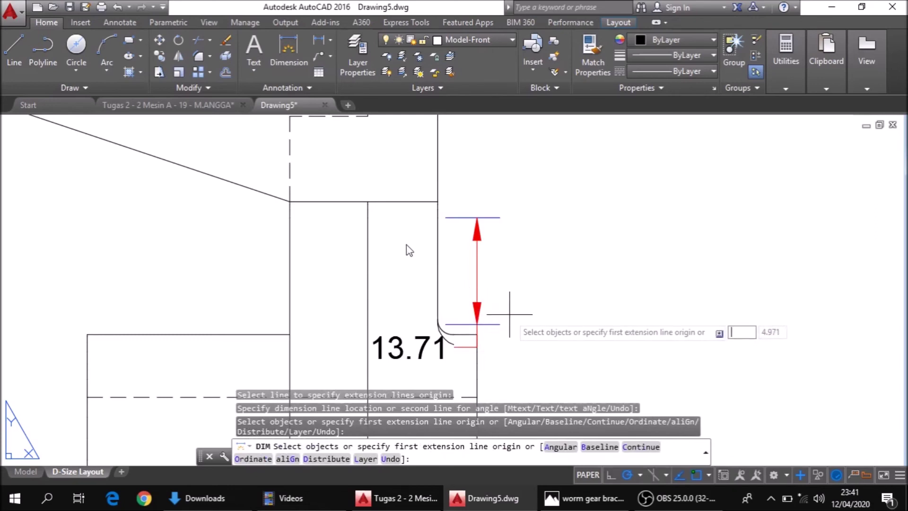
click(121, 4)
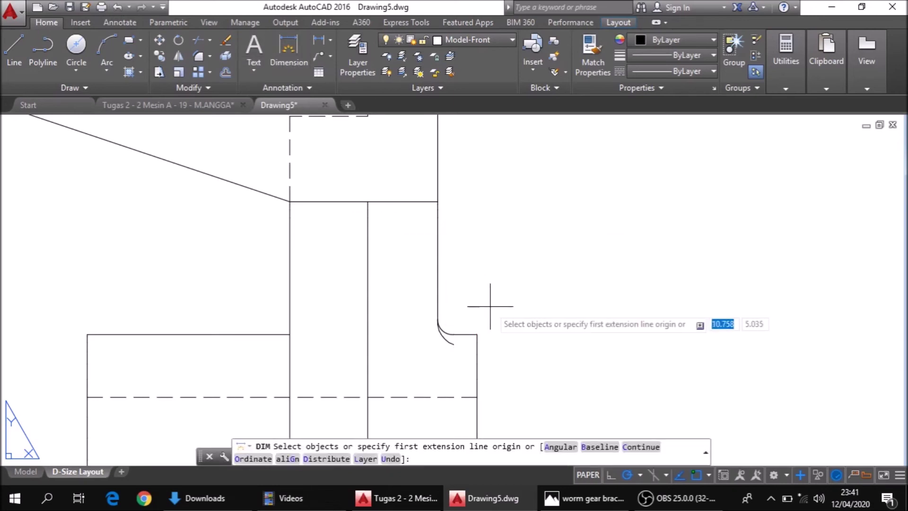
Dimension the 5.00 neck width between the two parallel edges beside the fillet
click(437, 284)
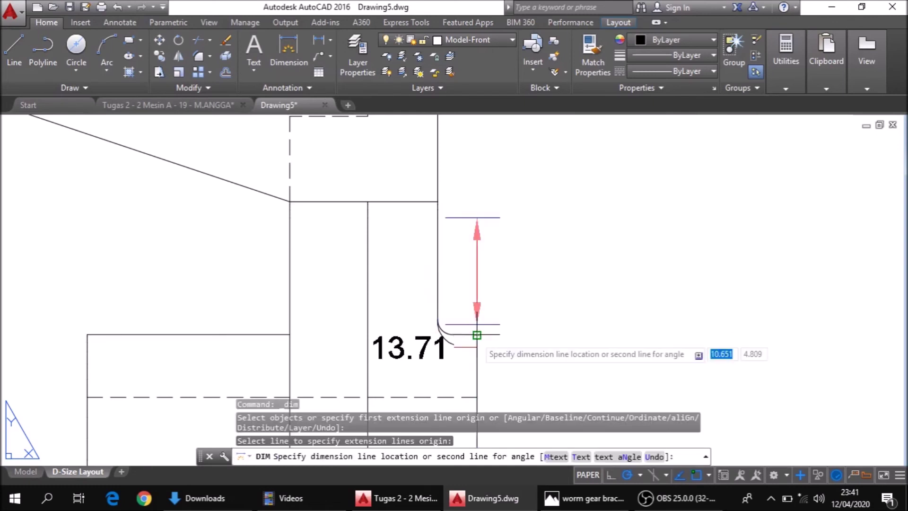
scroll(475, 333, up, 4)
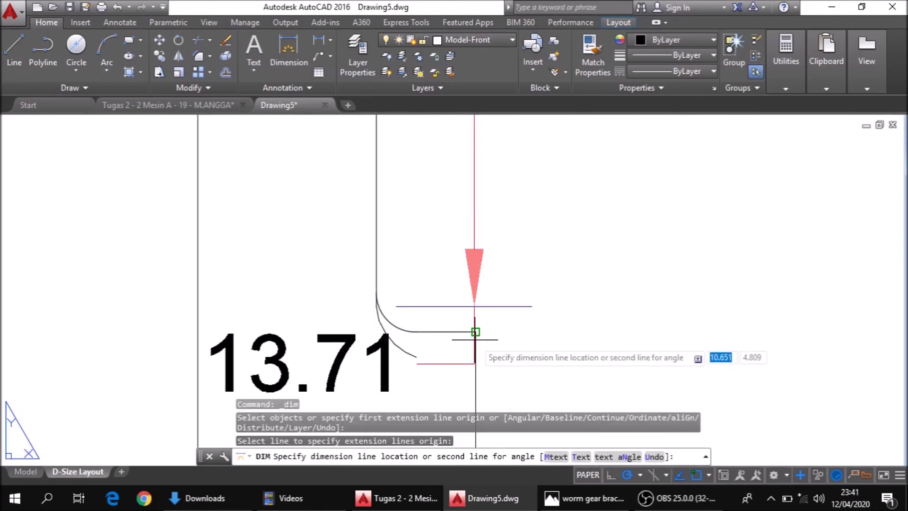
click(477, 347)
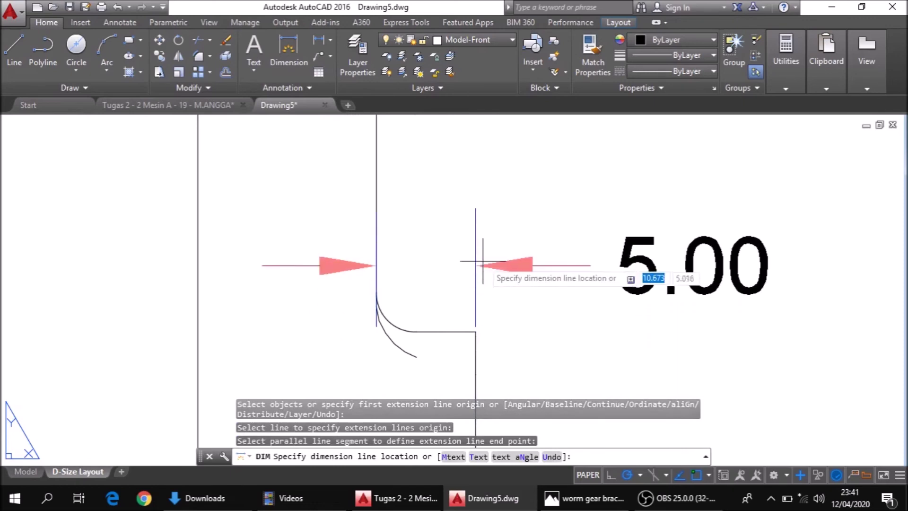
click(476, 253)
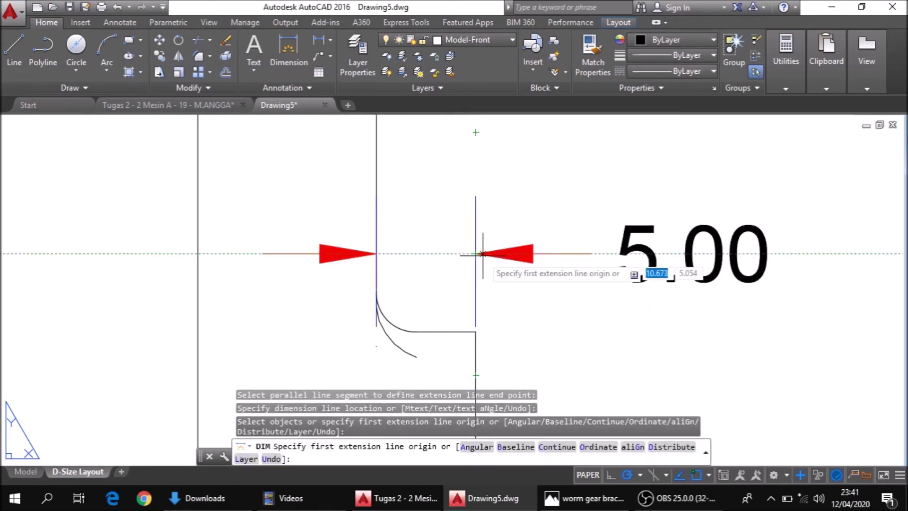
scroll(478, 256, down, 2)
scroll(338, 307, down, 3)
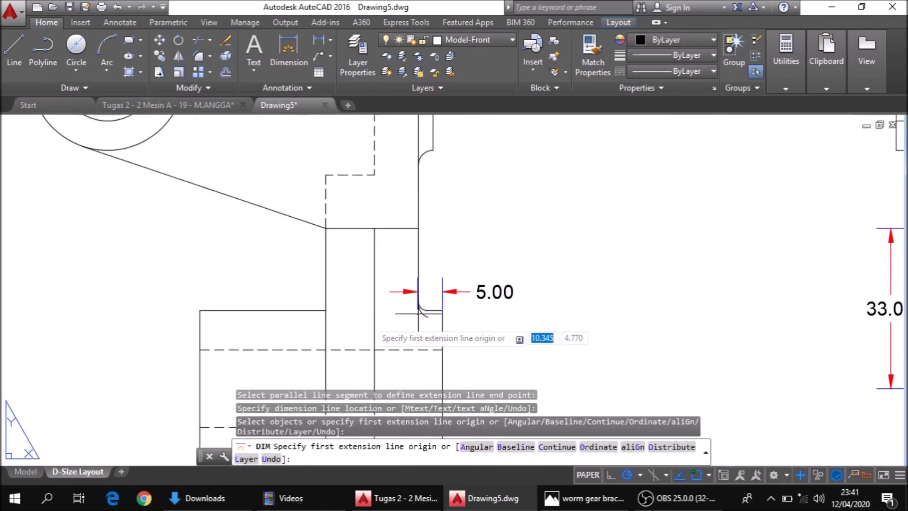
middle_drag(337, 307, 368, 243)
scroll(368, 244, down, 2)
scroll(365, 241, down, 4)
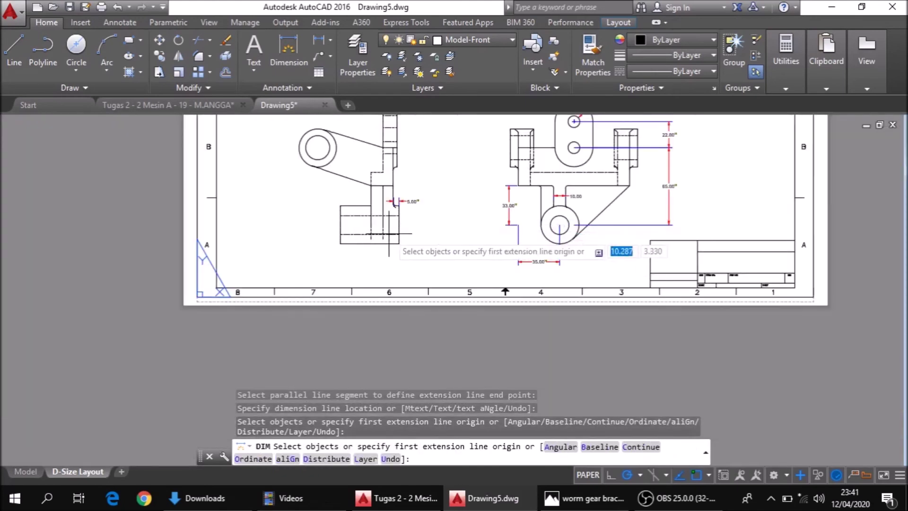
scroll(350, 232, up, 4)
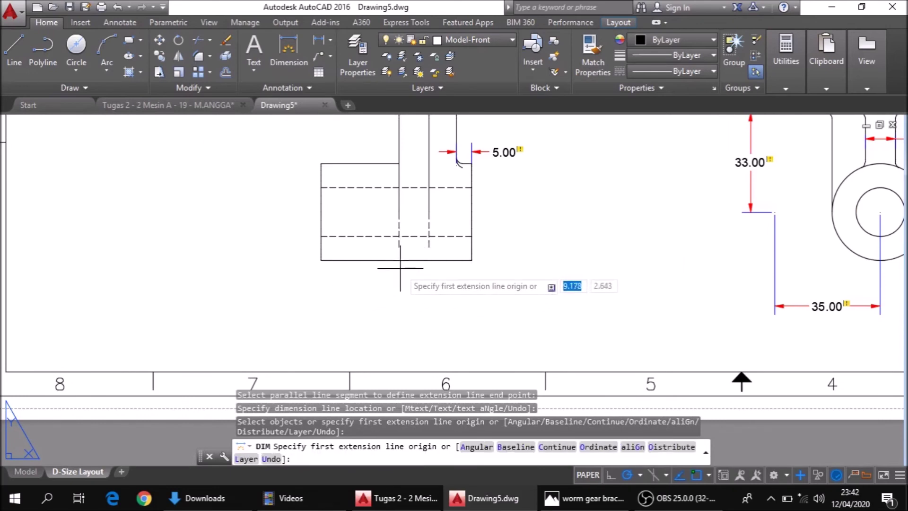
Place the 10.00, 26.00 and 50.00 overall horizontal dimensions below the base block
click(398, 245)
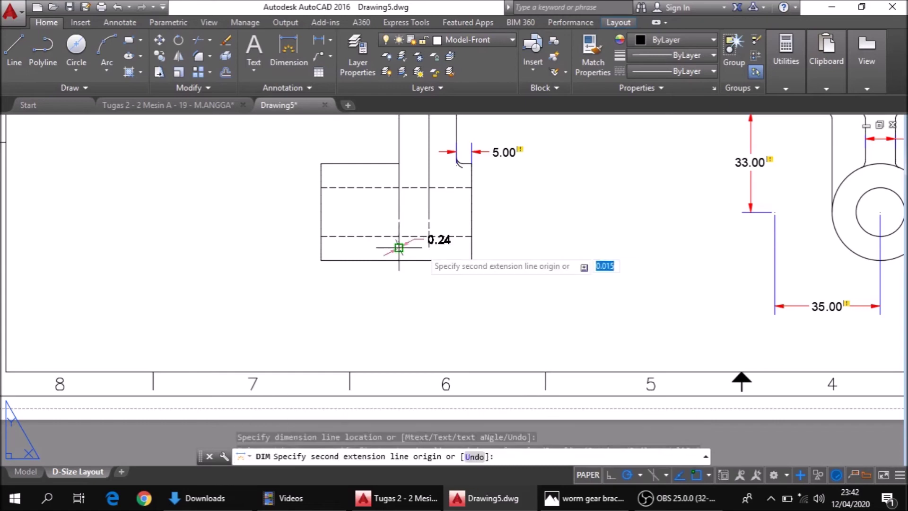
click(429, 247)
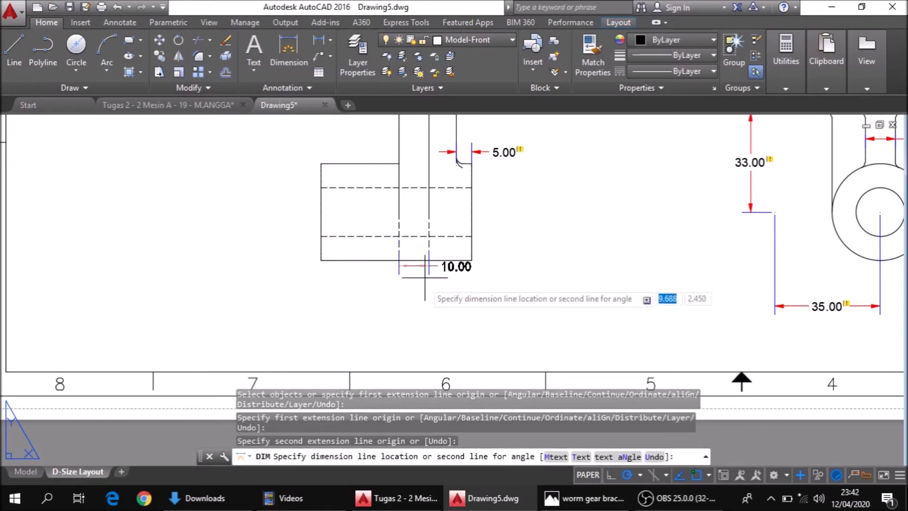
click(420, 294)
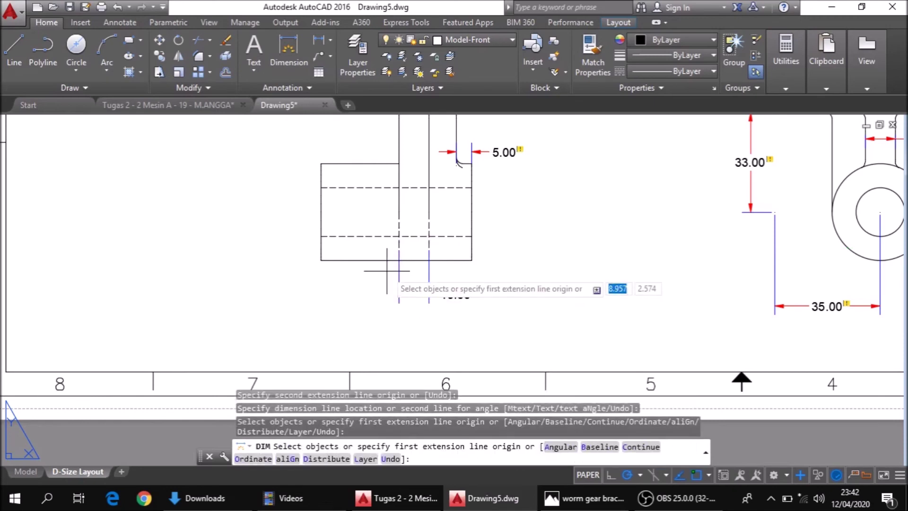
click(326, 261)
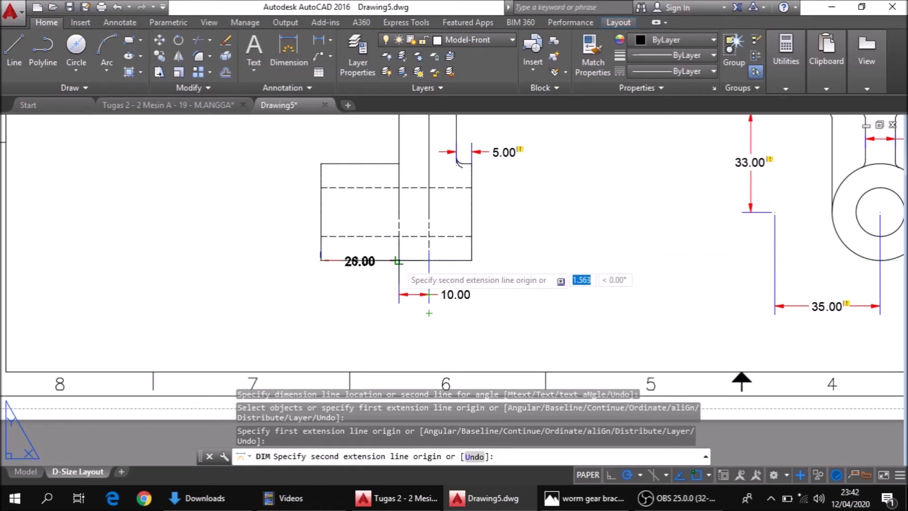
click(398, 262)
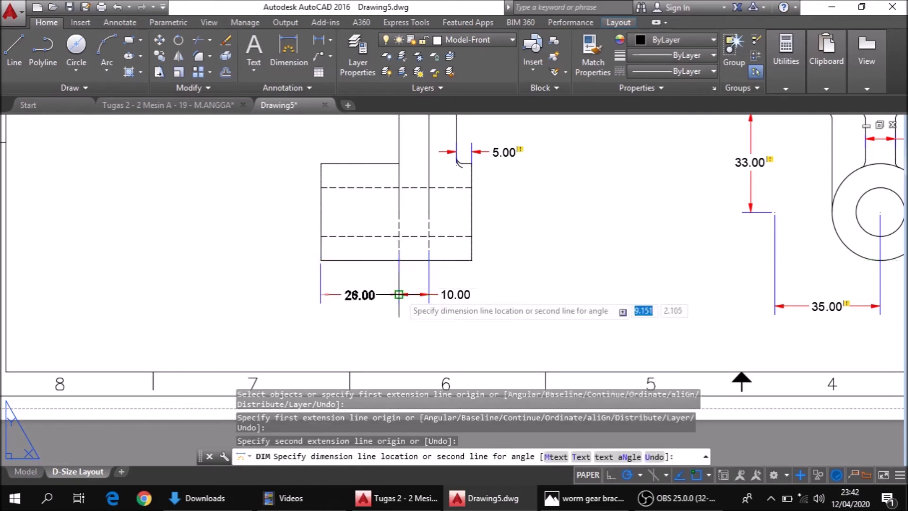
click(398, 294)
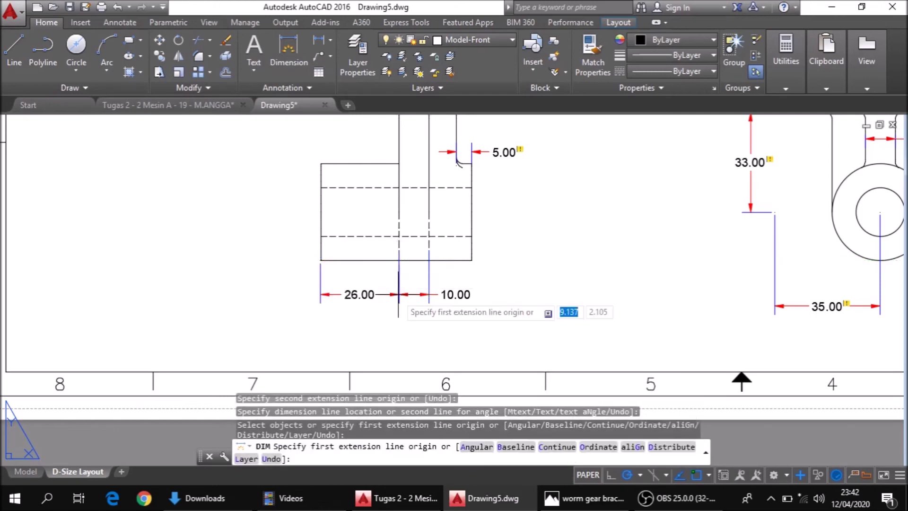
click(321, 259)
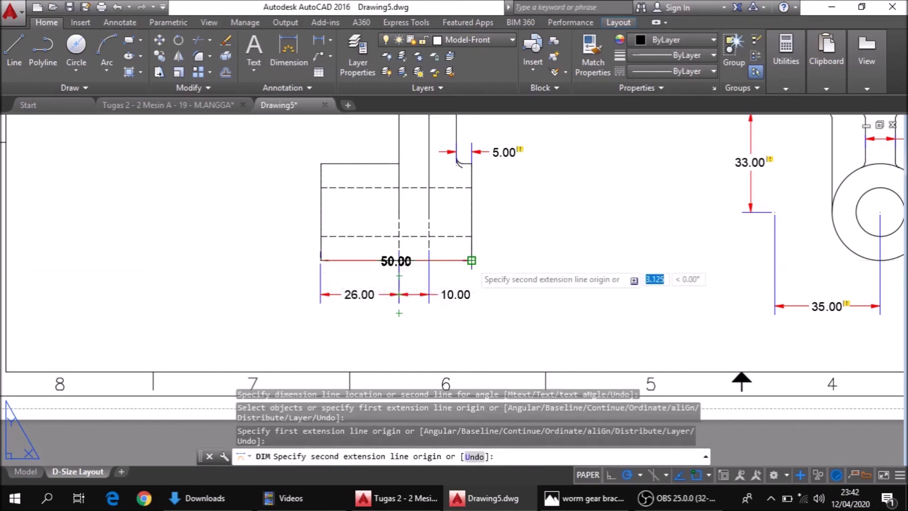
click(472, 259)
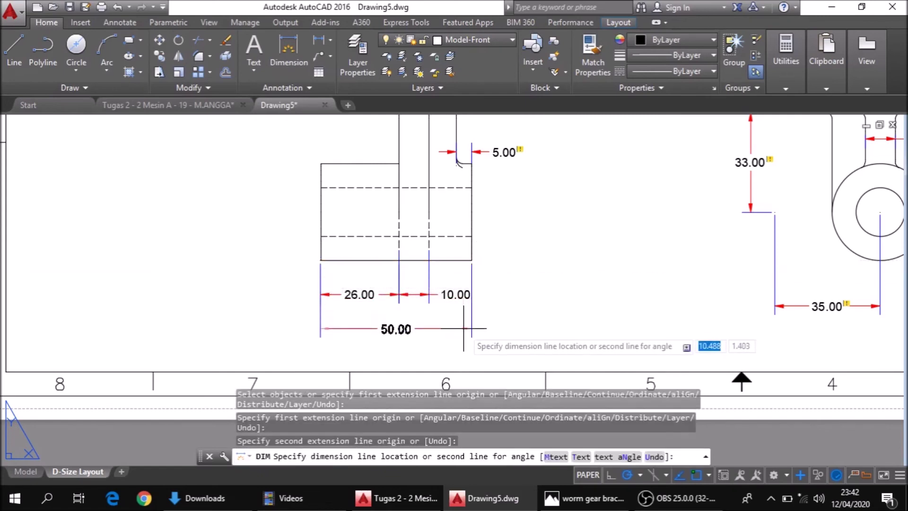
click(465, 326)
scroll(465, 326, down, 3)
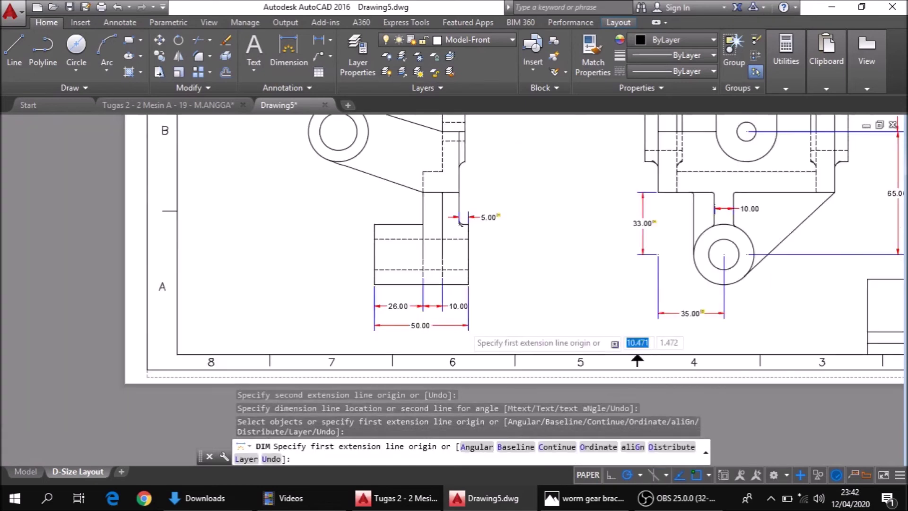
Add the 16.00 and 32.00 height dimensions on the base block's left side
scroll(466, 314, down, 2)
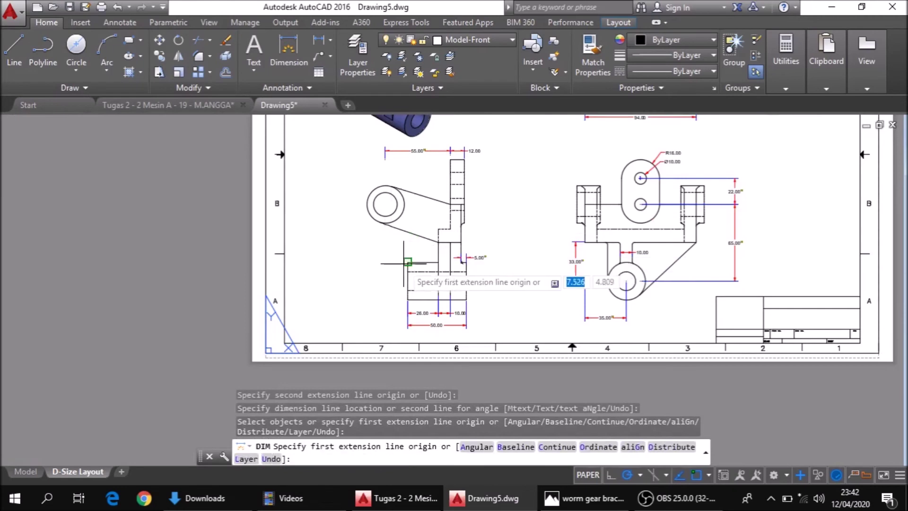
scroll(530, 383, down, 1)
scroll(403, 330, up, 2)
scroll(403, 278, up, 2)
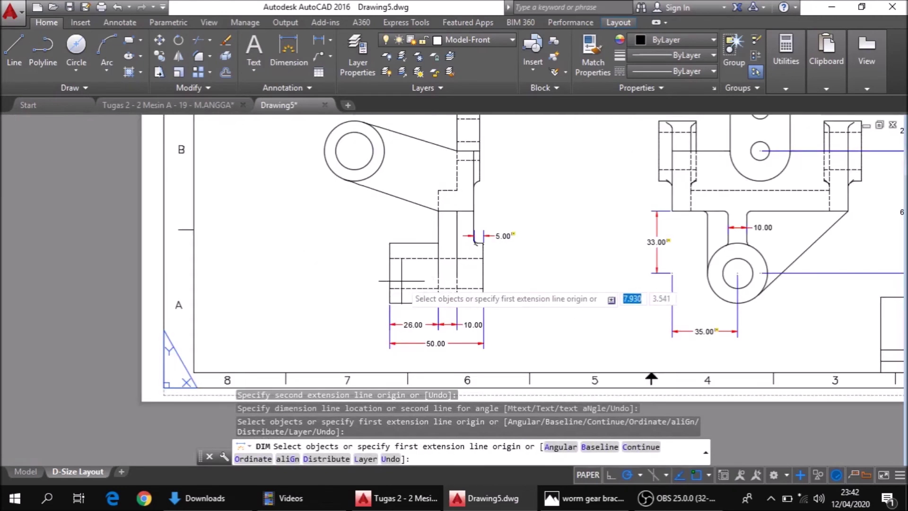
scroll(384, 289, up, 4)
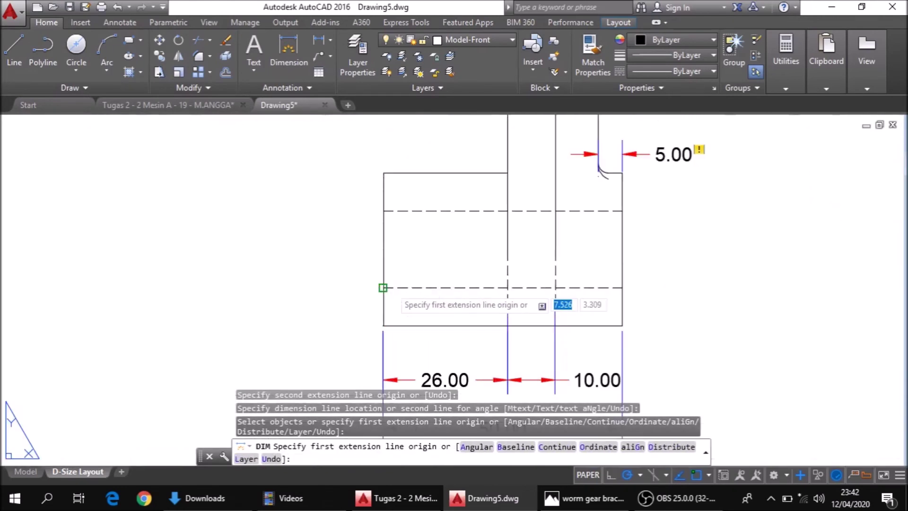
click(383, 287)
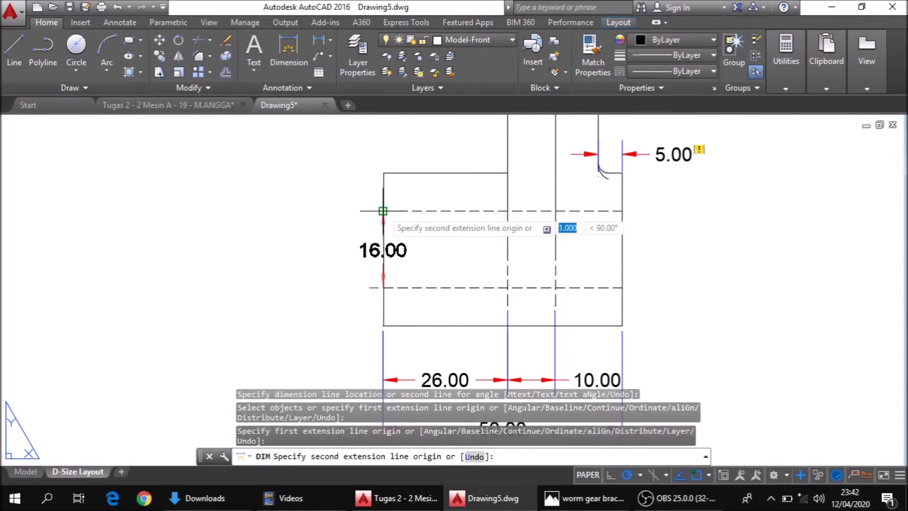
click(383, 211)
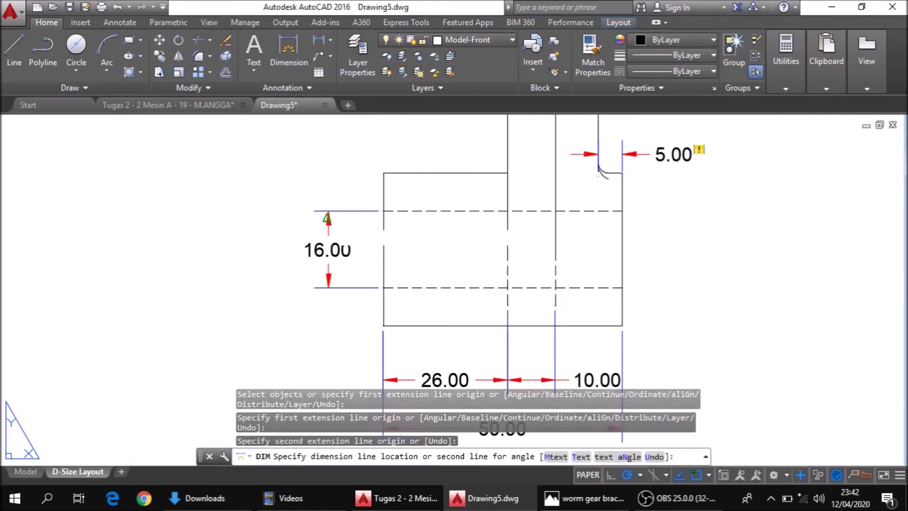
click(328, 218)
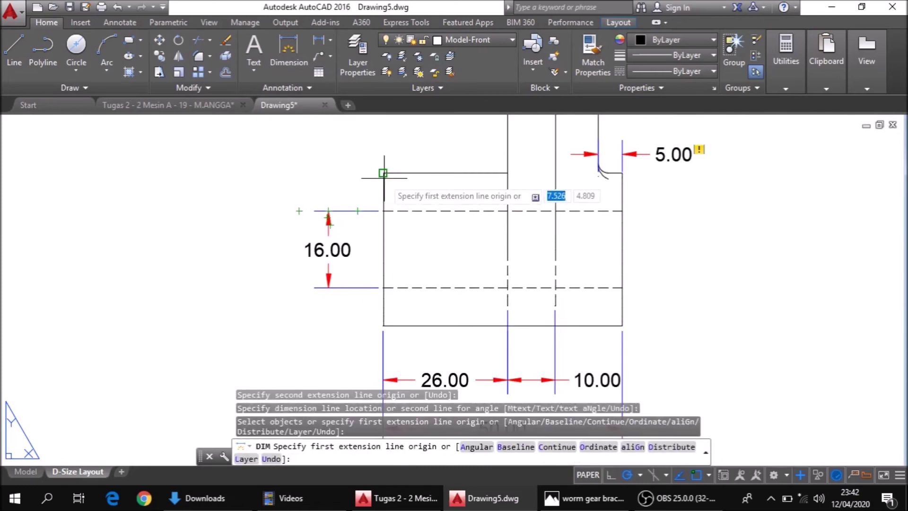
click(383, 173)
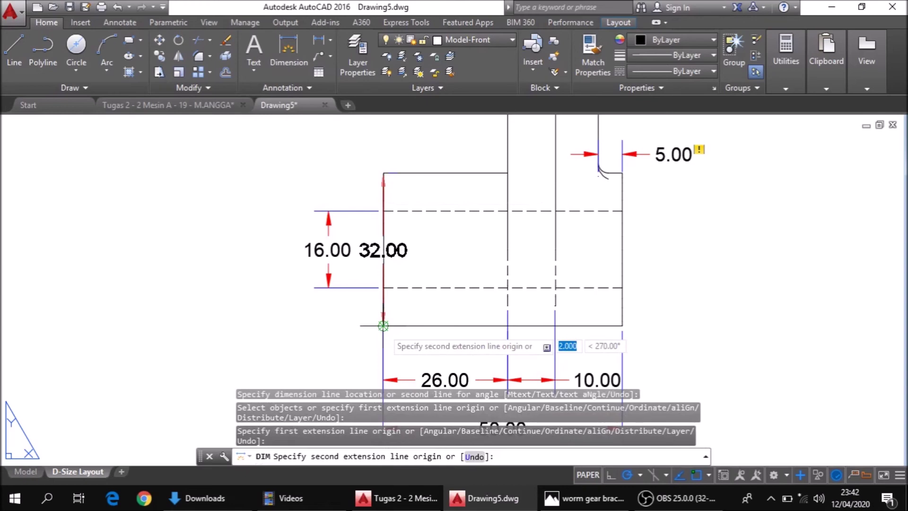
click(383, 325)
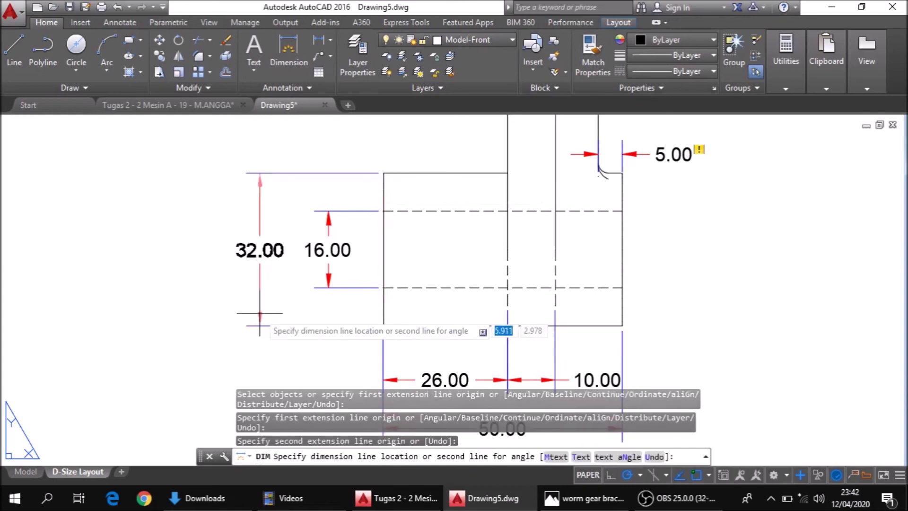
click(260, 313)
scroll(305, 302, down, 2)
scroll(352, 299, down, 5)
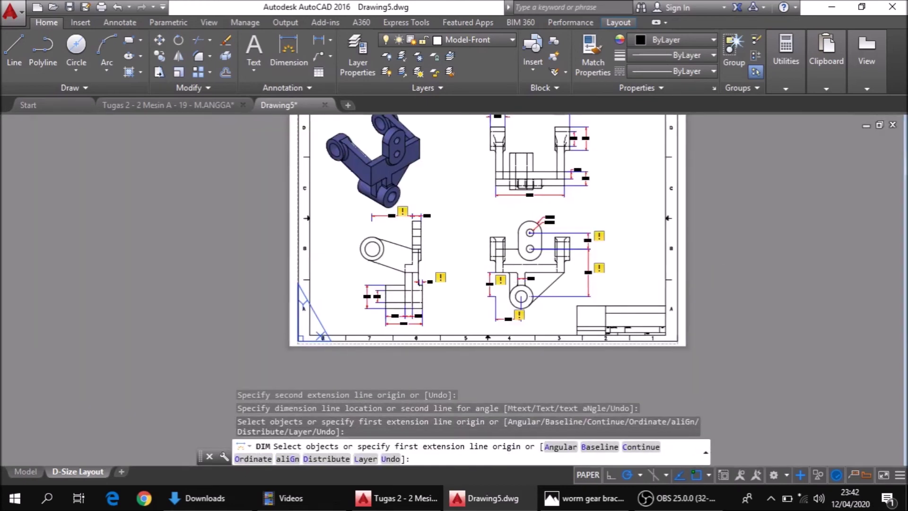
End the dimensioning command and clear any leftover command
scroll(435, 277, down, 2)
scroll(434, 277, up, 2)
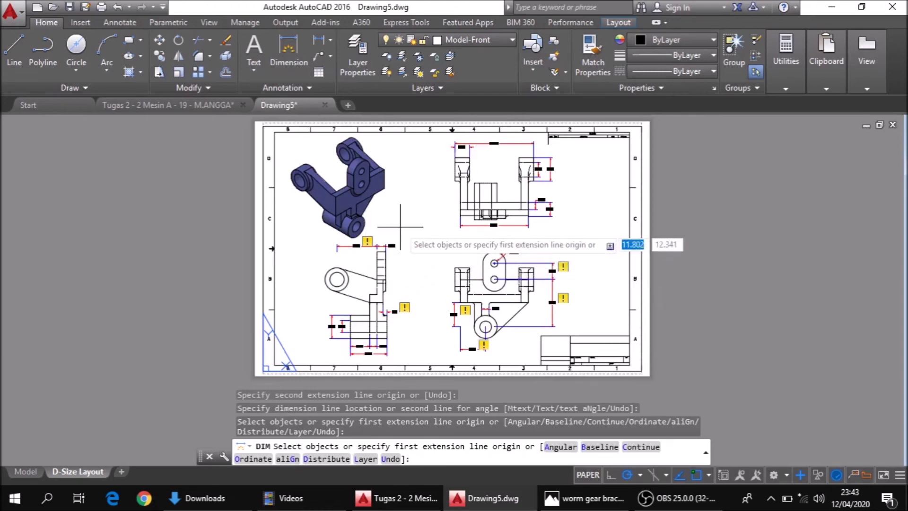
key(Escape)
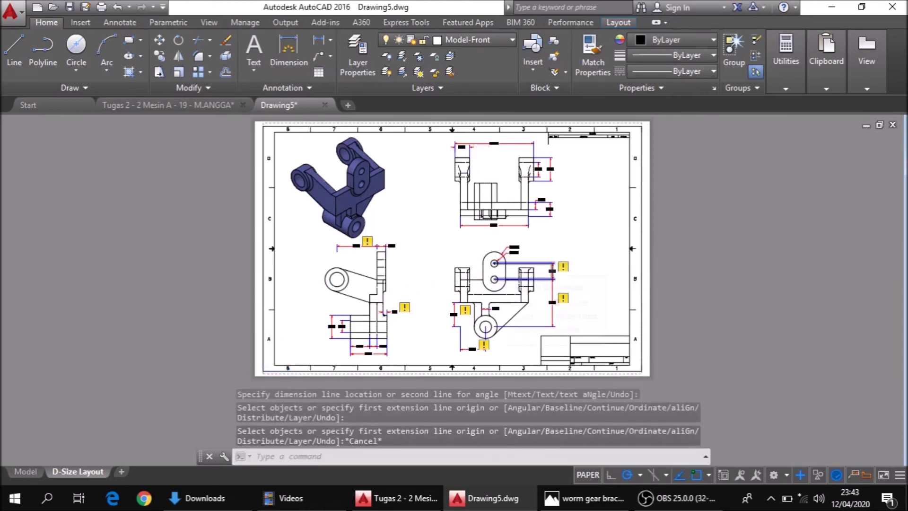
scroll(496, 264, down, 2)
scroll(397, 211, up, 2)
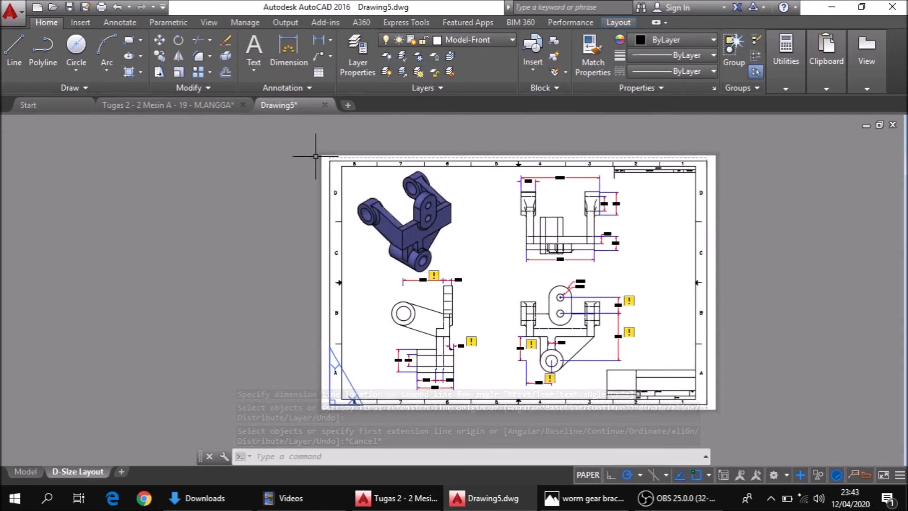
key(Escape)
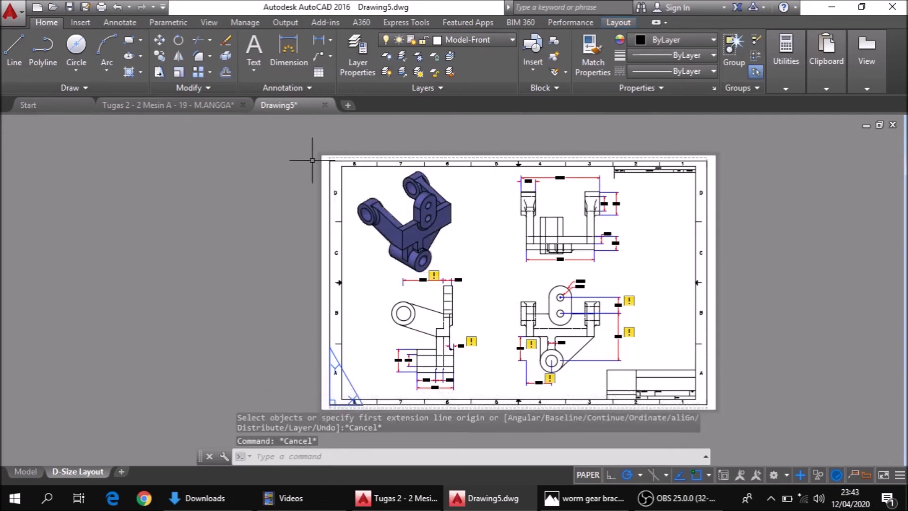
text(PL)
Launch PLOT and continue with plotting a single sheet
key(Down)
key(Down)
key(Up)
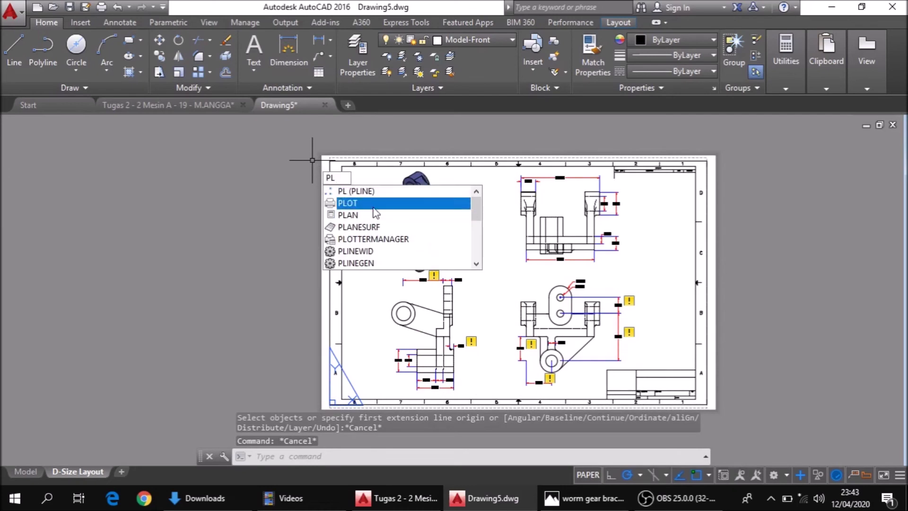
key(Return)
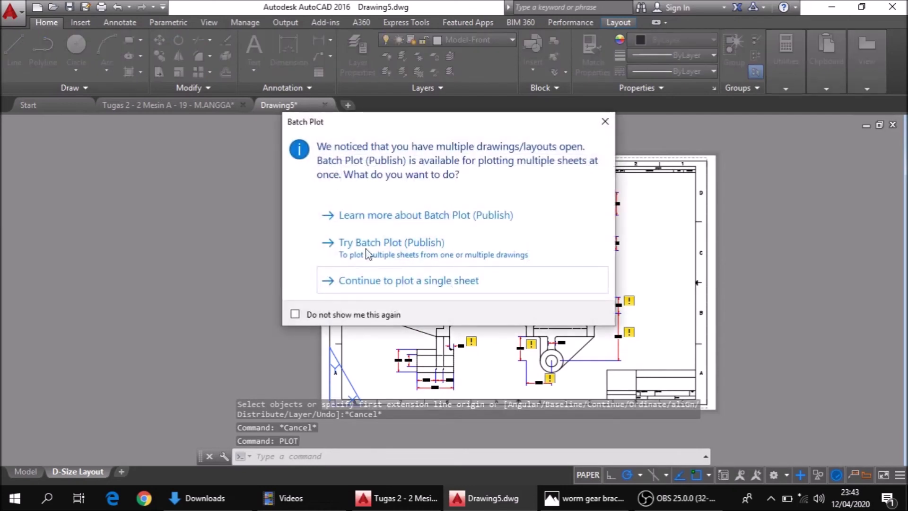
click(379, 282)
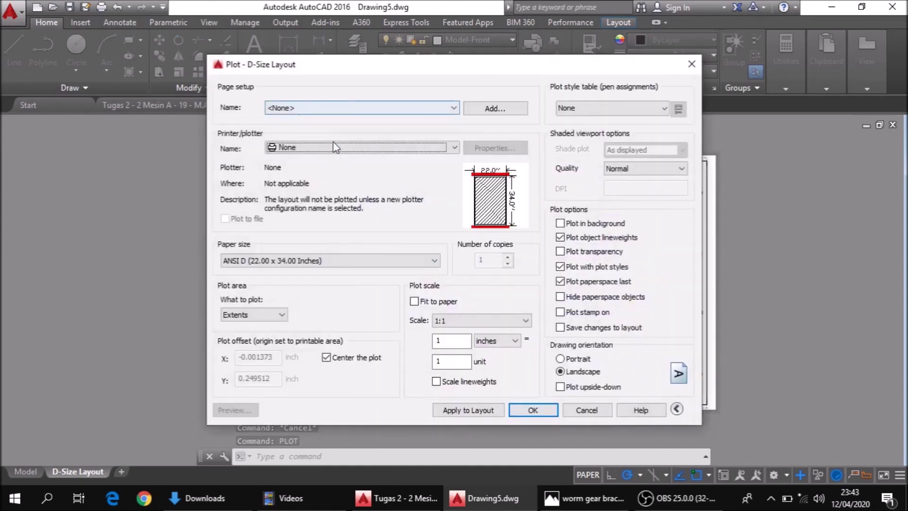
Set the plotter to DWG To PDF.pc3, paper to ISO full bleed A3, and plot area to Window
click(335, 147)
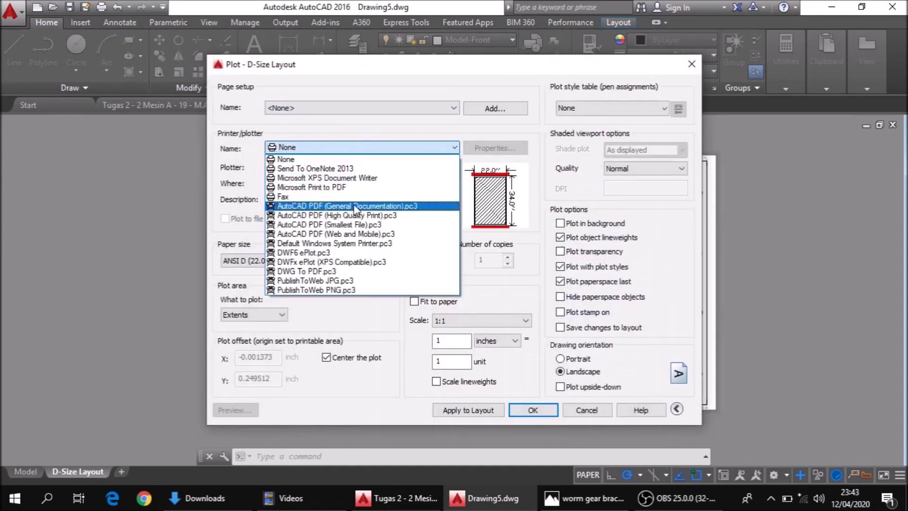
click(352, 272)
click(354, 261)
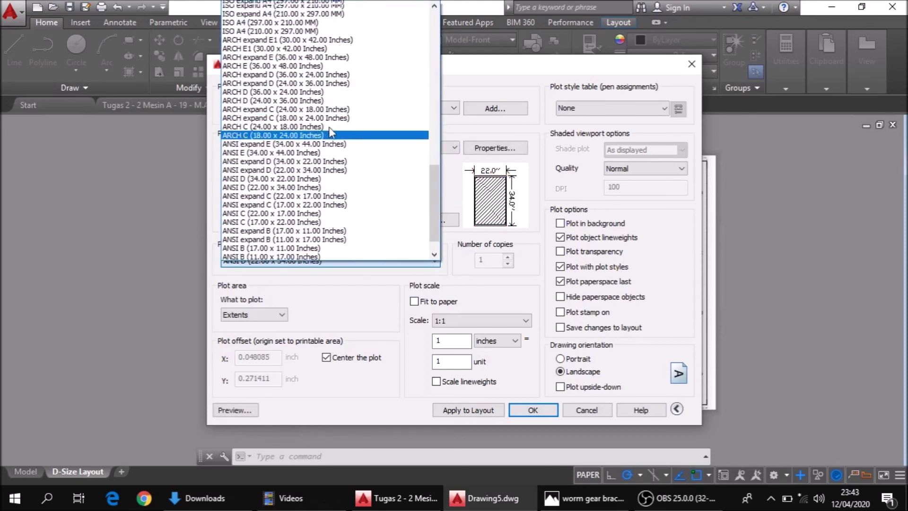
scroll(330, 131, up, 3)
scroll(330, 131, up, 3)
scroll(328, 128, up, 3)
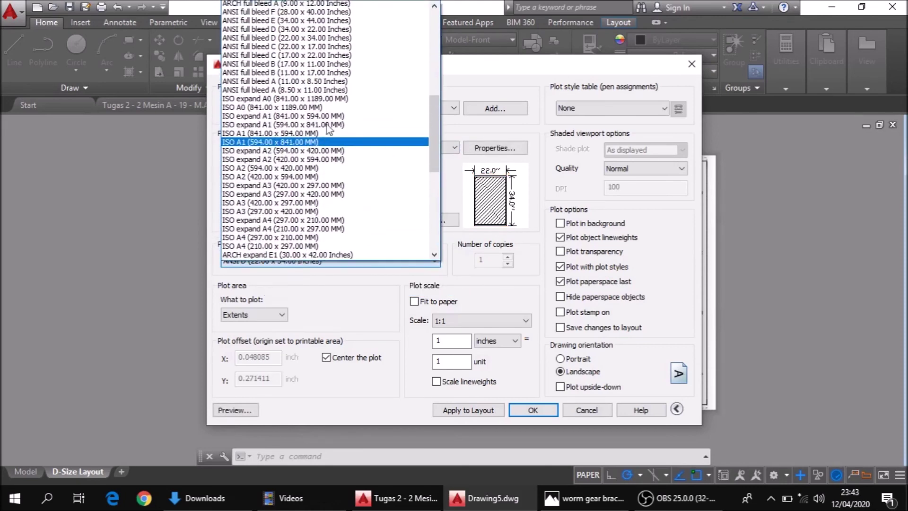
scroll(327, 128, up, 3)
scroll(326, 132, up, 2)
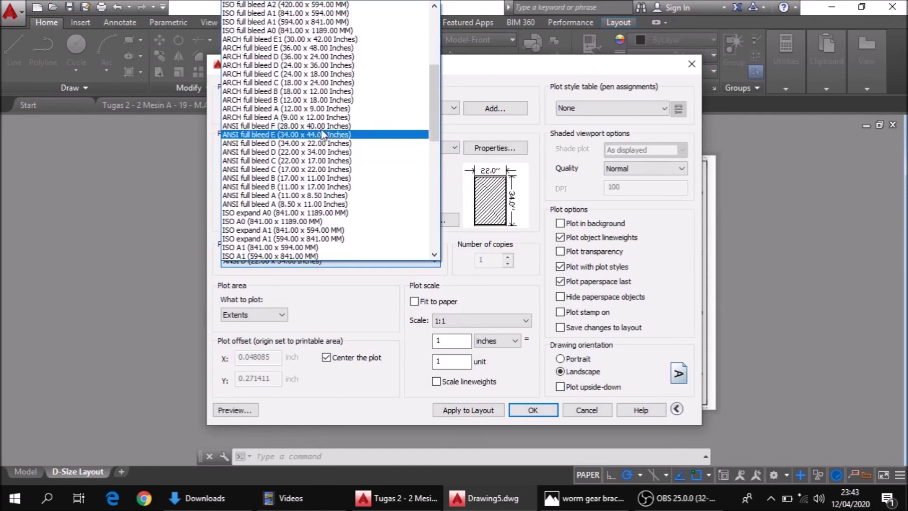
scroll(326, 116, up, 2)
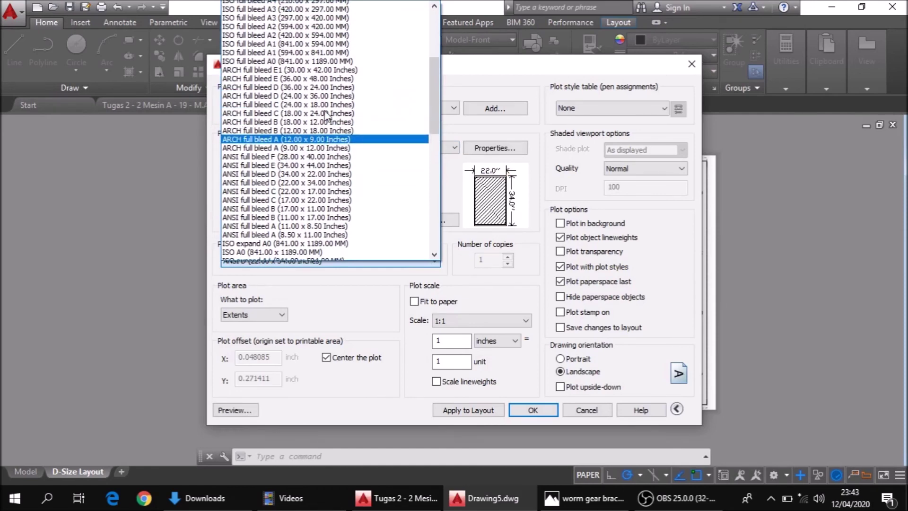
scroll(326, 116, up, 1)
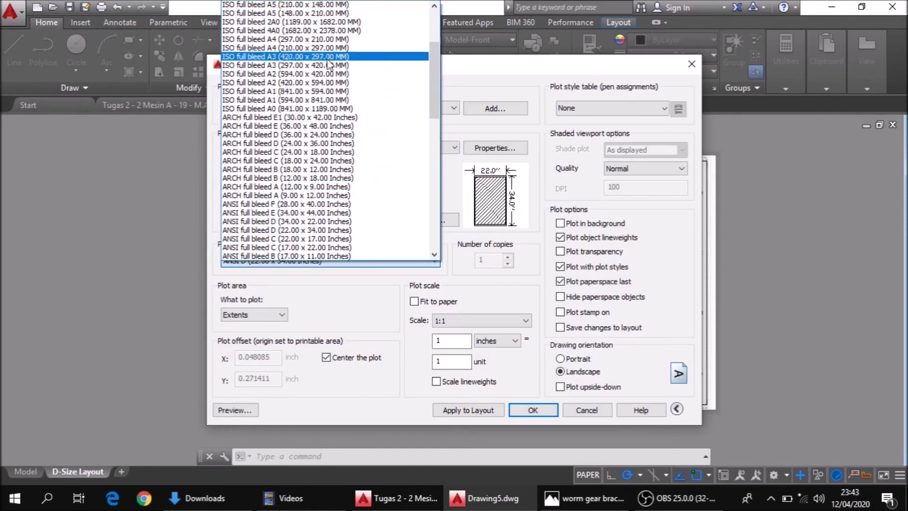
click(330, 66)
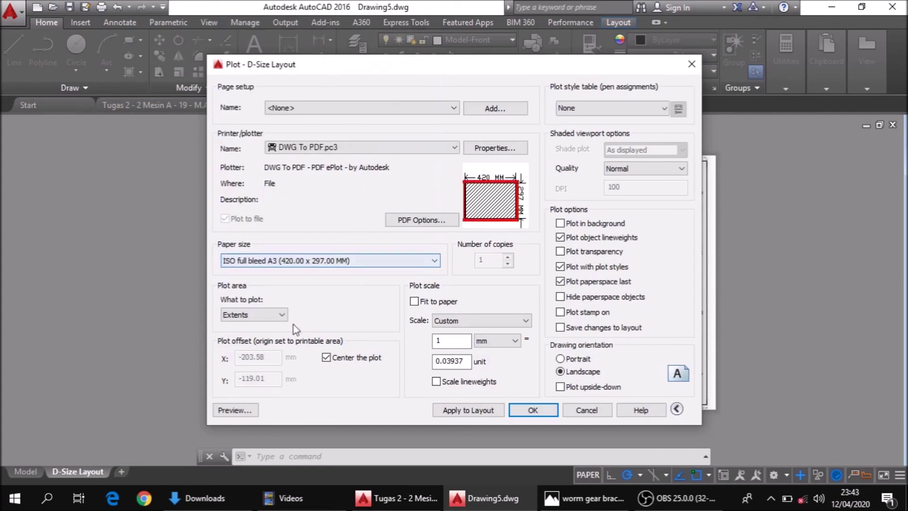
click(273, 354)
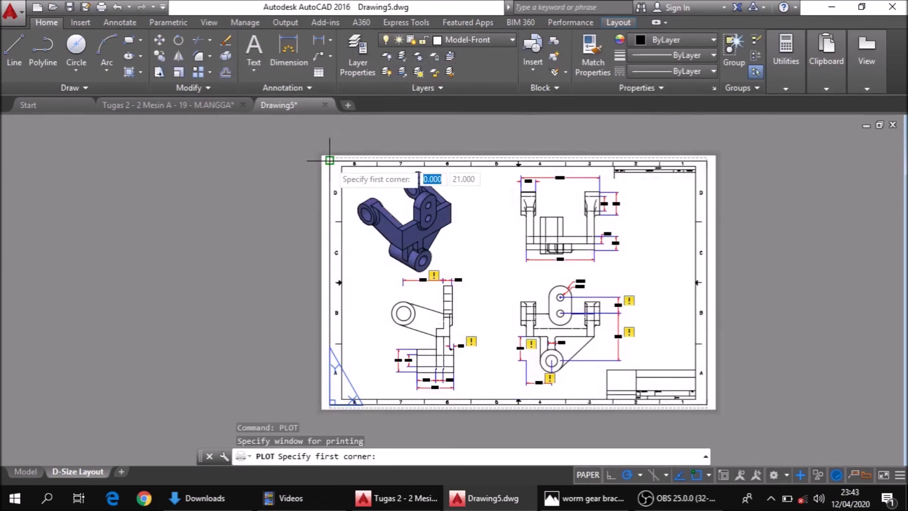
Window the sheet from top-left to bottom-right corner, fit it to paper, and preview
click(329, 161)
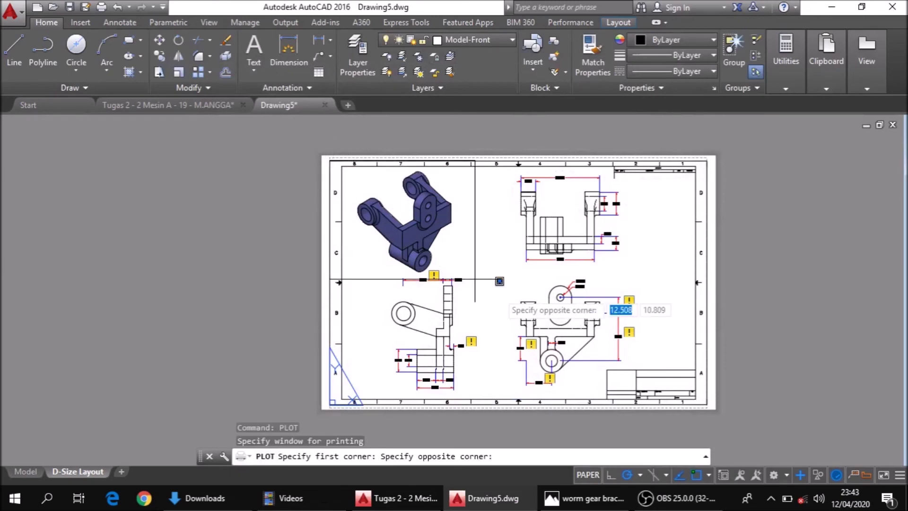
click(707, 403)
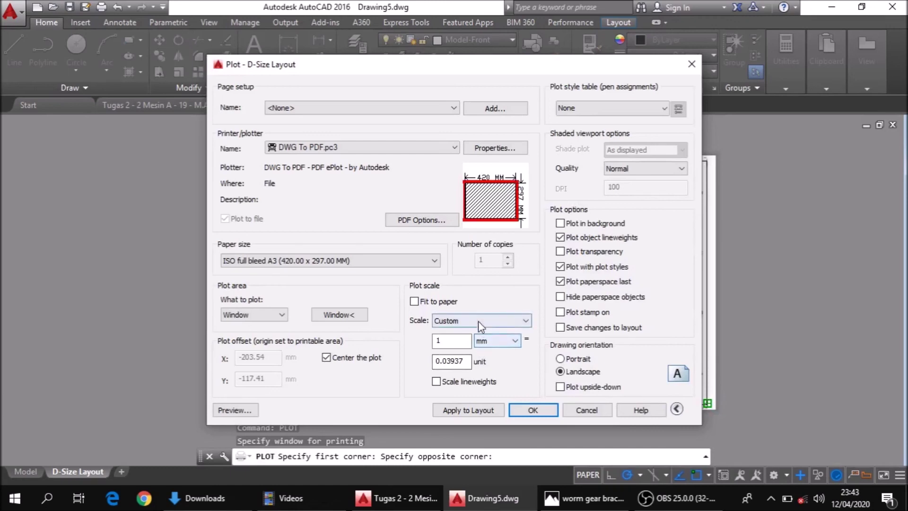
click(415, 302)
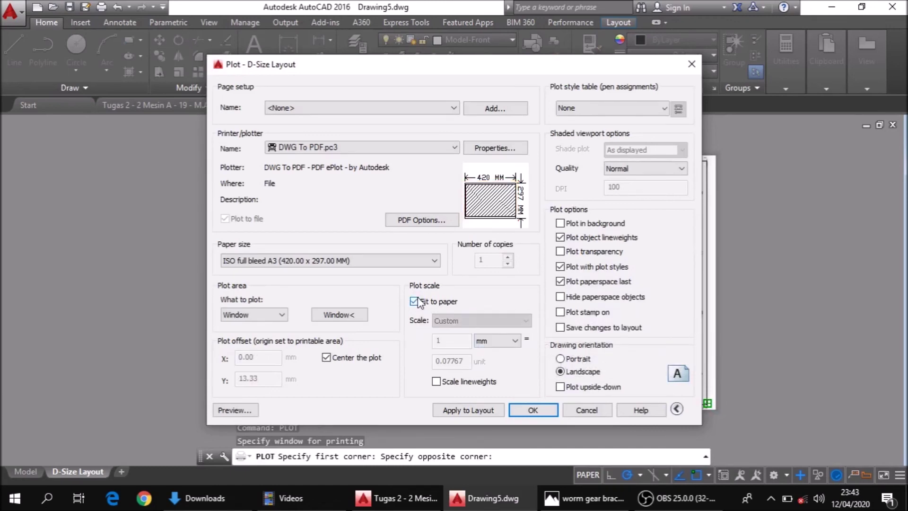
click(245, 411)
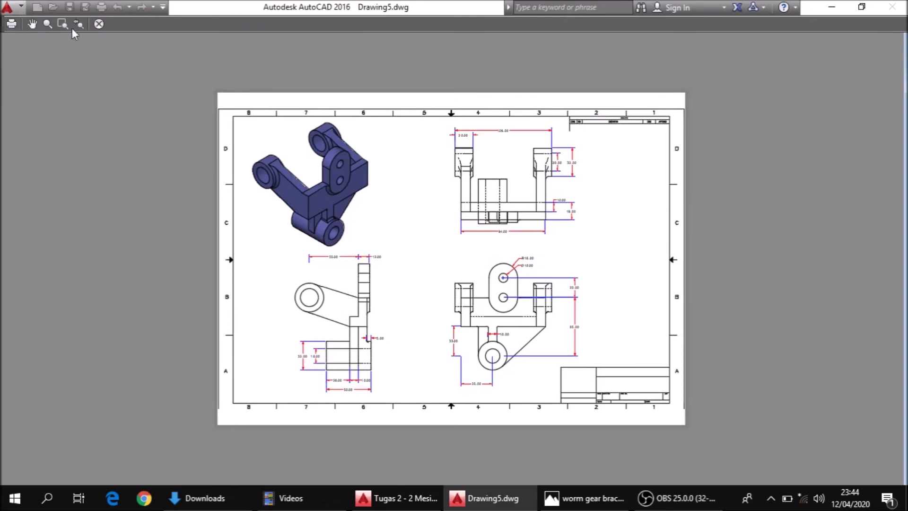
Close the preview and plot settings without plotting, returning to the revisions area
click(99, 25)
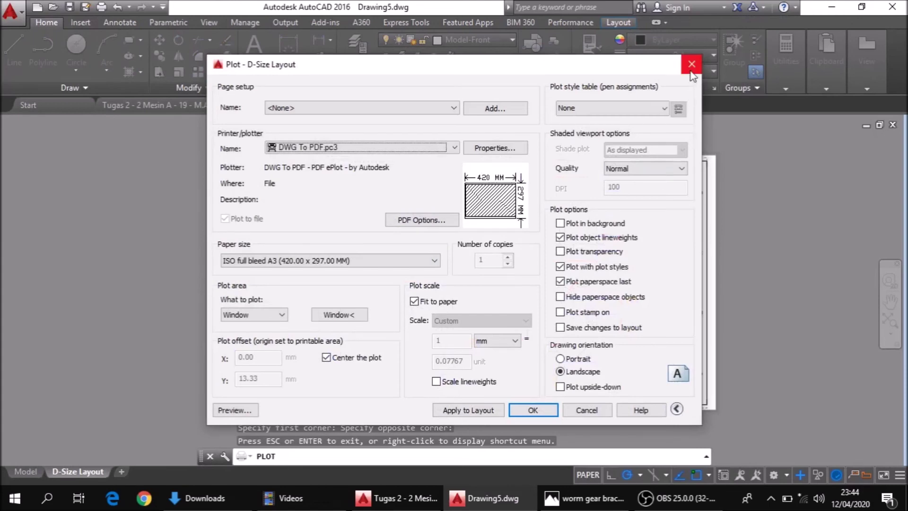
click(691, 70)
scroll(662, 221, up, 5)
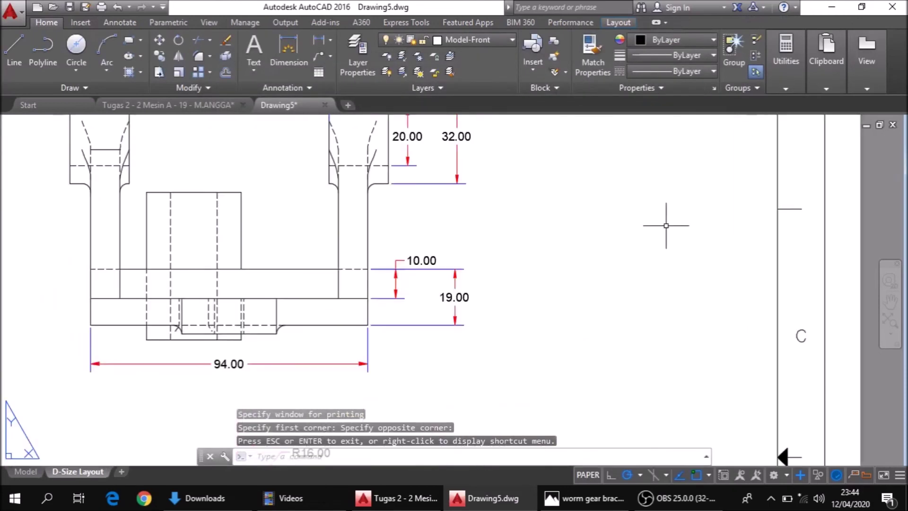
middle_drag(622, 177, 566, 282)
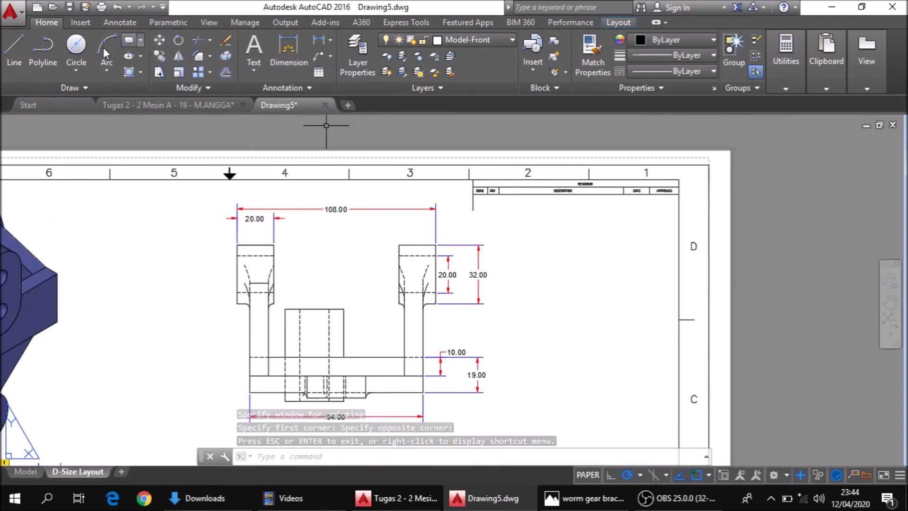
Draw a rectangular box below the revisions table
click(142, 40)
click(141, 41)
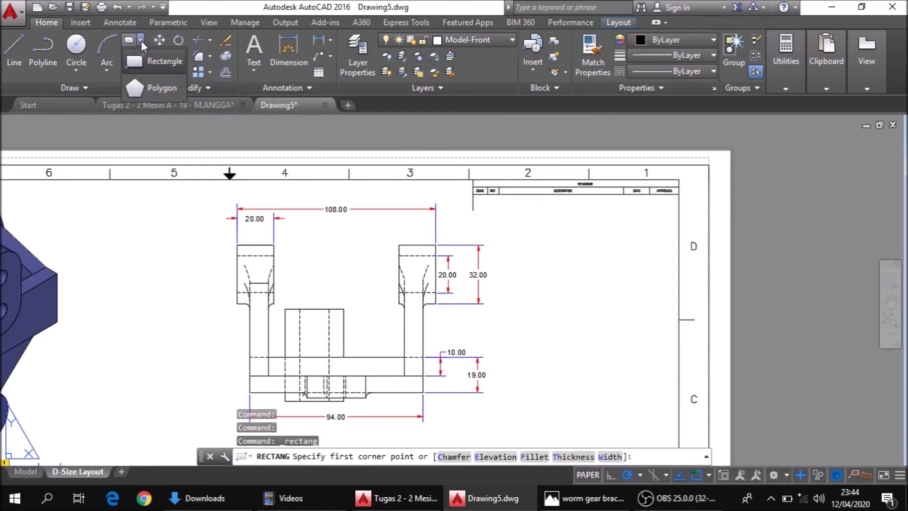
click(150, 70)
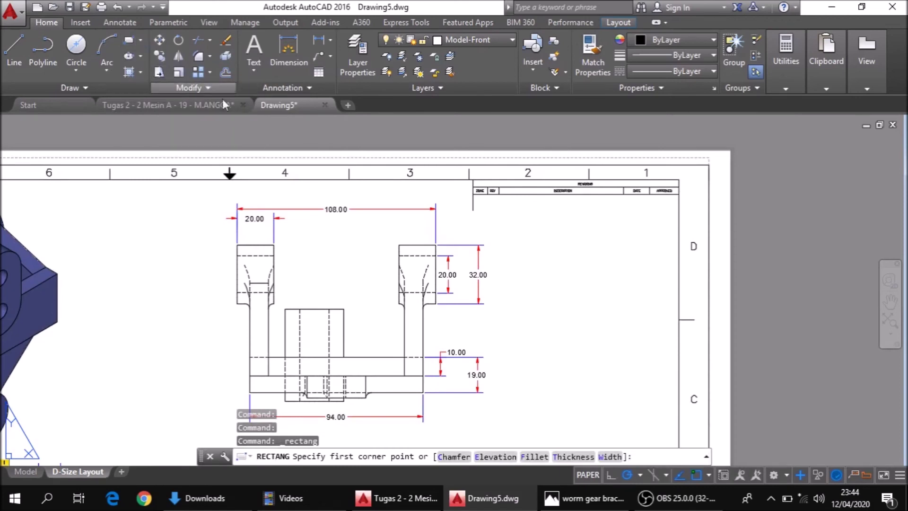
click(522, 227)
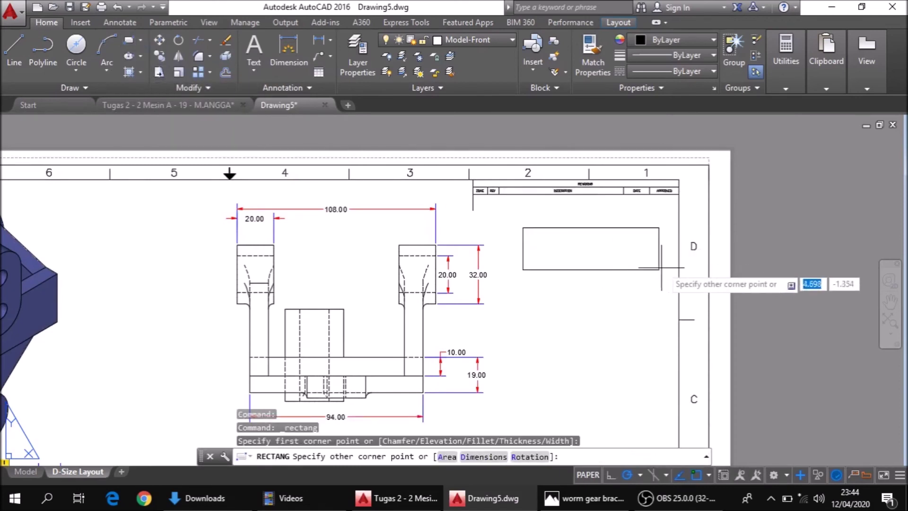
click(672, 252)
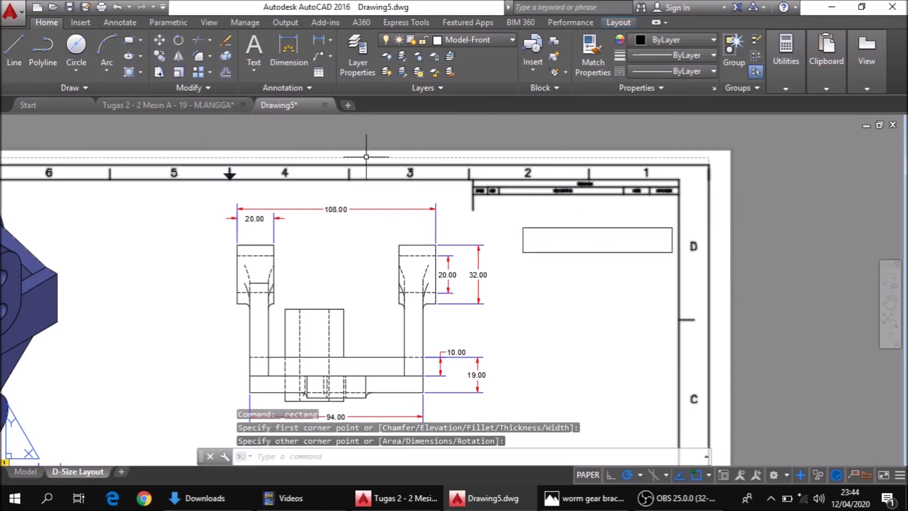
Split the box with a horizontal line between its left and right edge midpoints
click(14, 48)
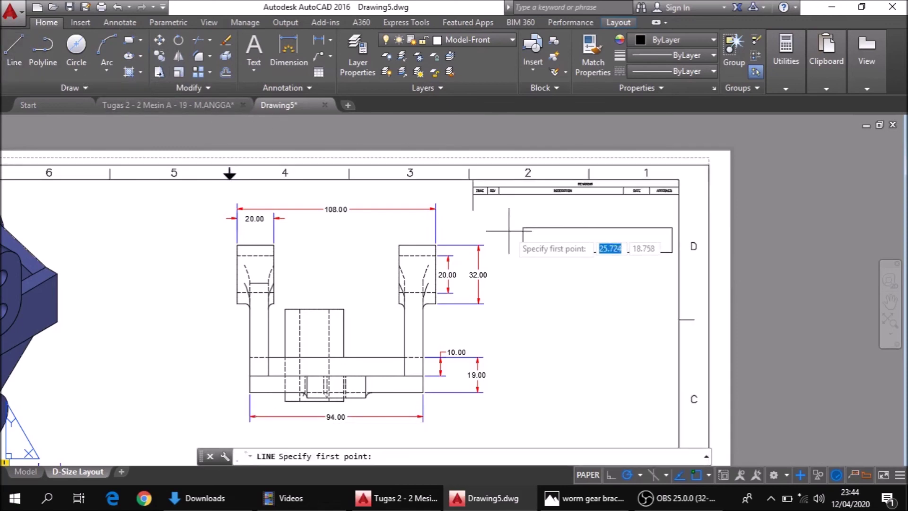
click(523, 240)
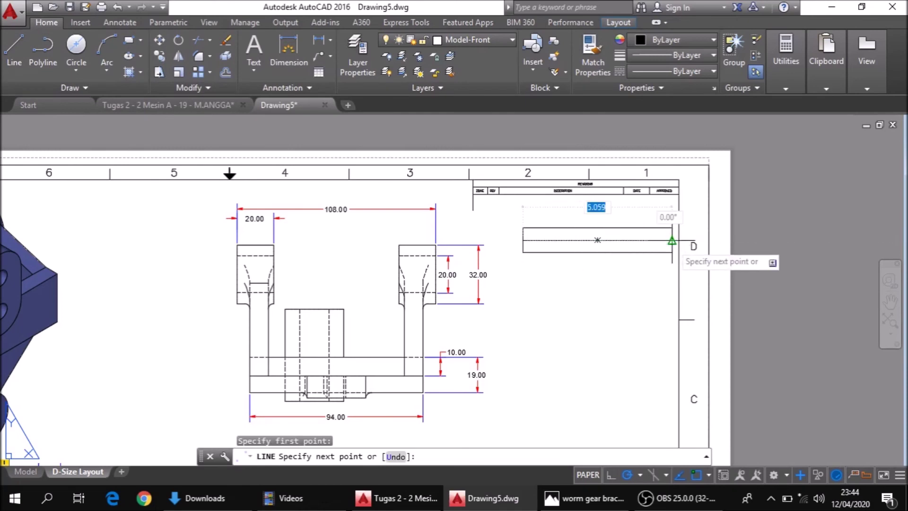
click(672, 241)
key(Escape)
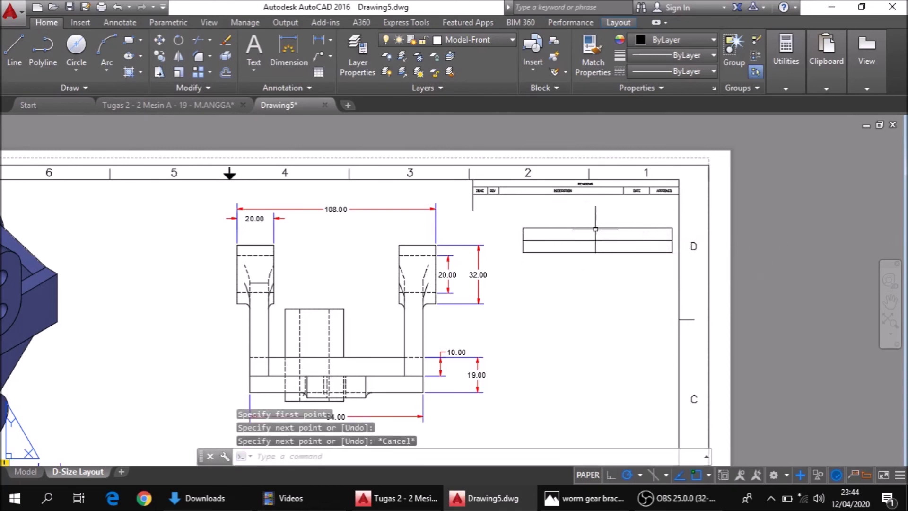
scroll(522, 251, up, 2)
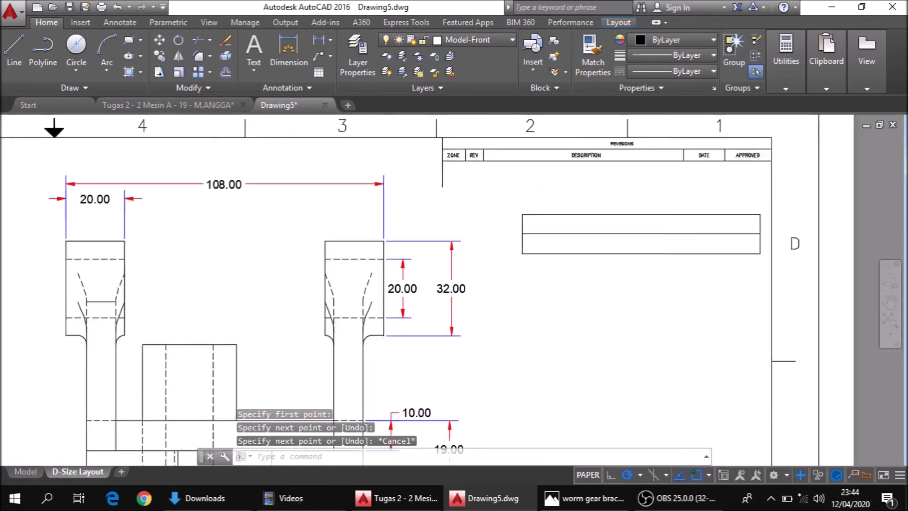
scroll(567, 252, up, 2)
scroll(574, 253, down, 2)
scroll(582, 244, down, 4)
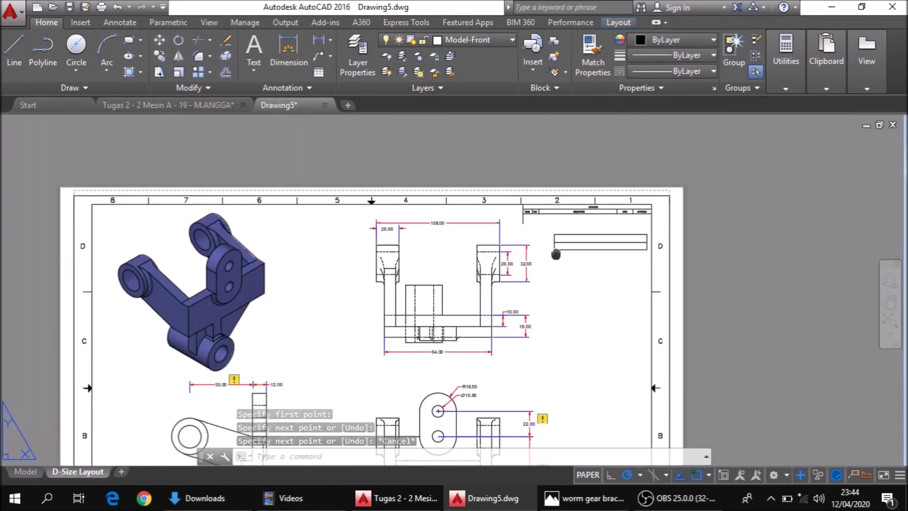
scroll(558, 253, up, 1)
scroll(523, 263, up, 3)
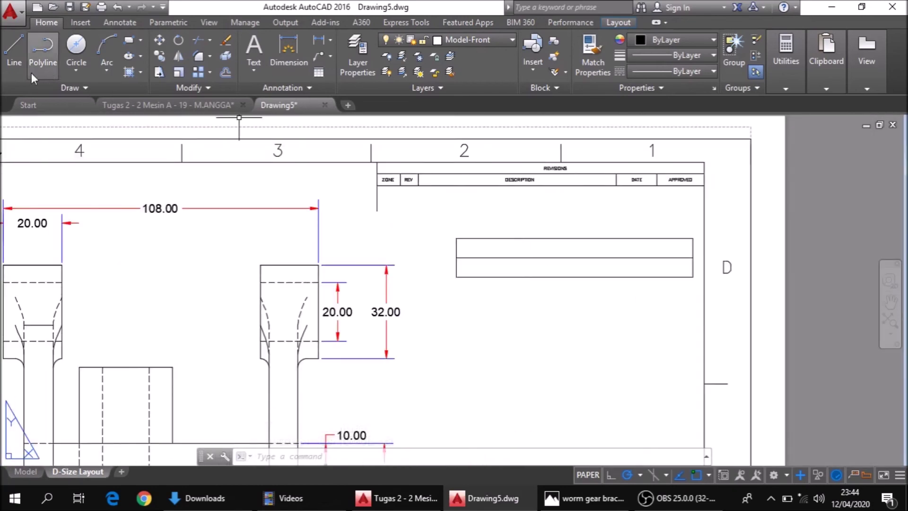
Try measuring a 0.42 distance from the box's lower-left corner, abandoning the measurement
click(13, 72)
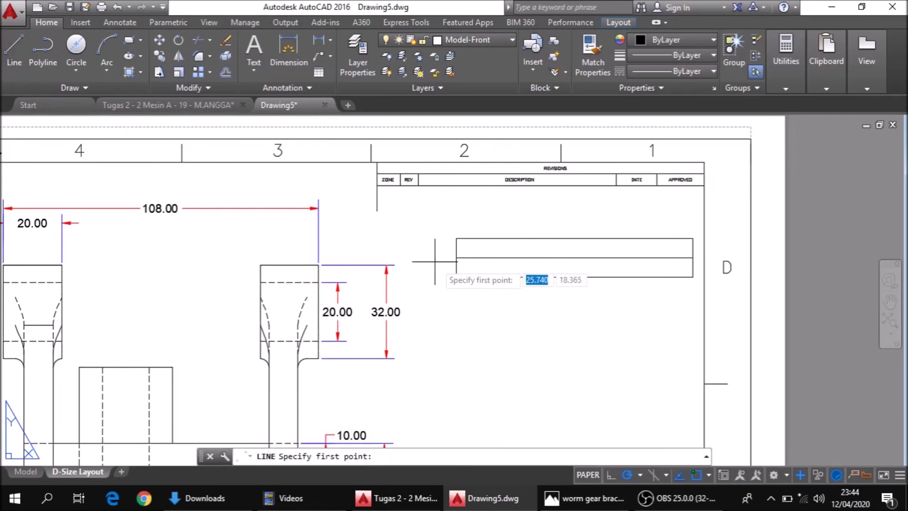
key(Escape)
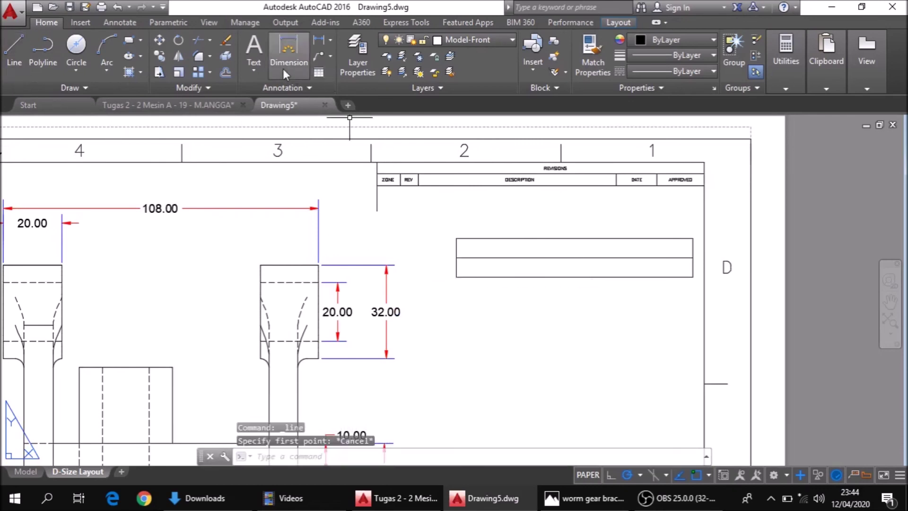
text(dim)
key(Return)
click(456, 238)
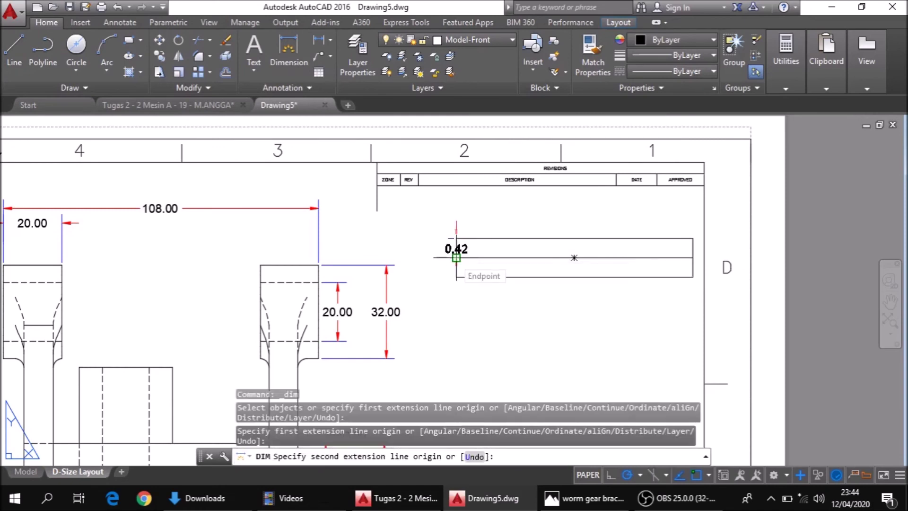
key(Escape)
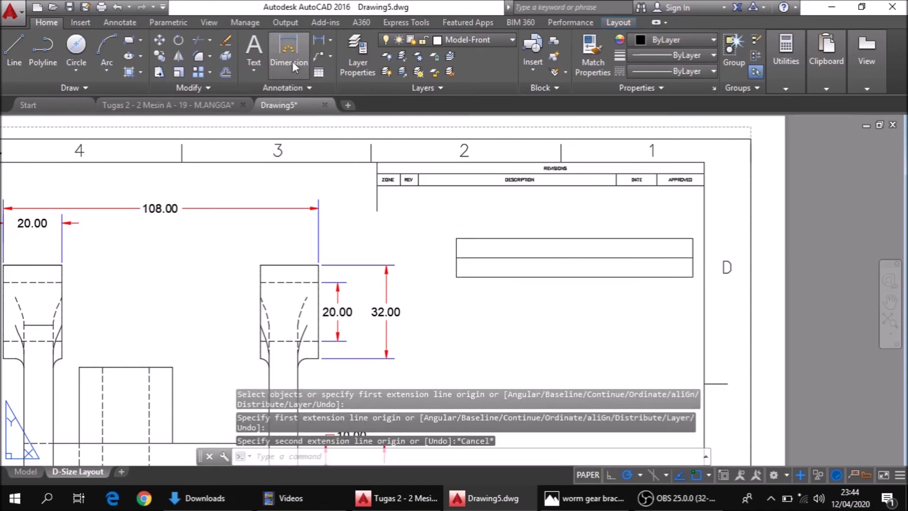
click(294, 62)
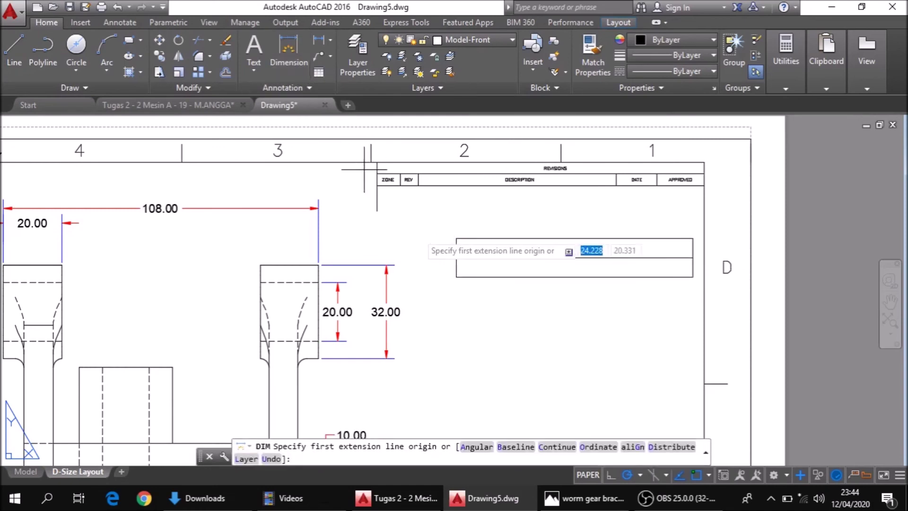
click(457, 277)
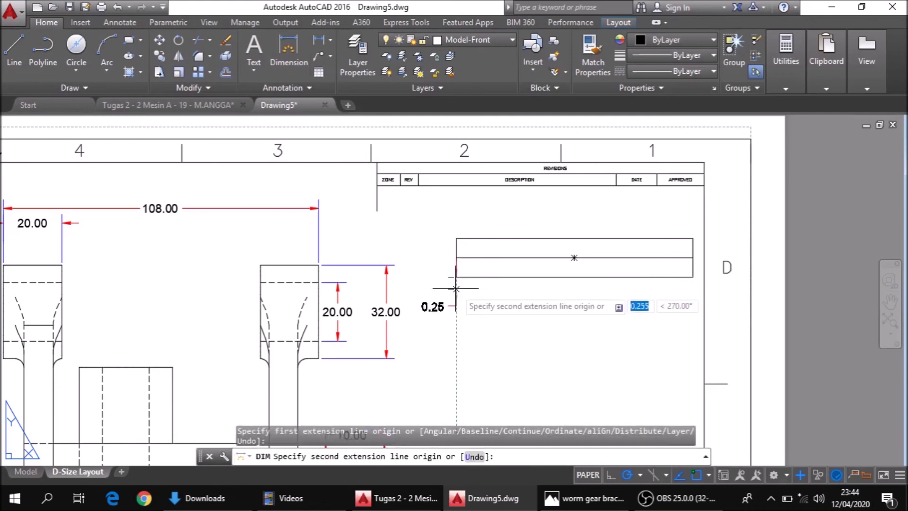
text(0)
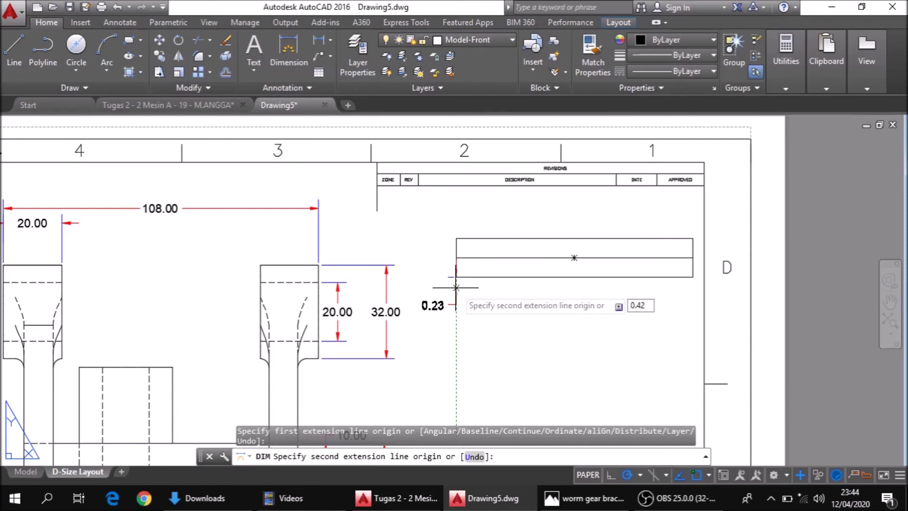
key(Return)
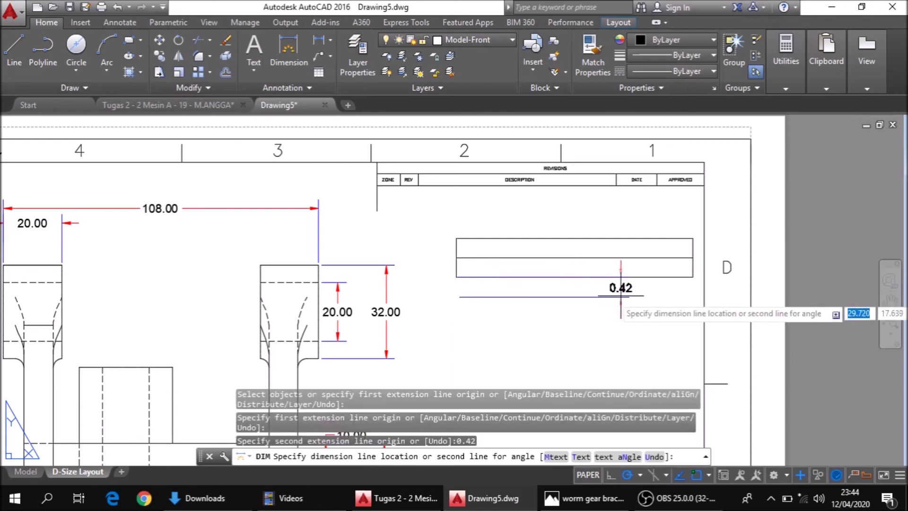
key(BackSpace)
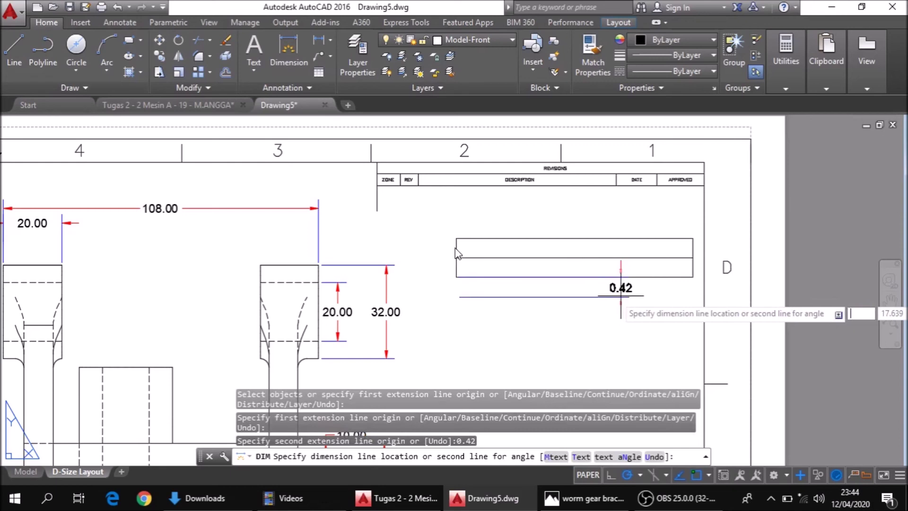
key(Escape)
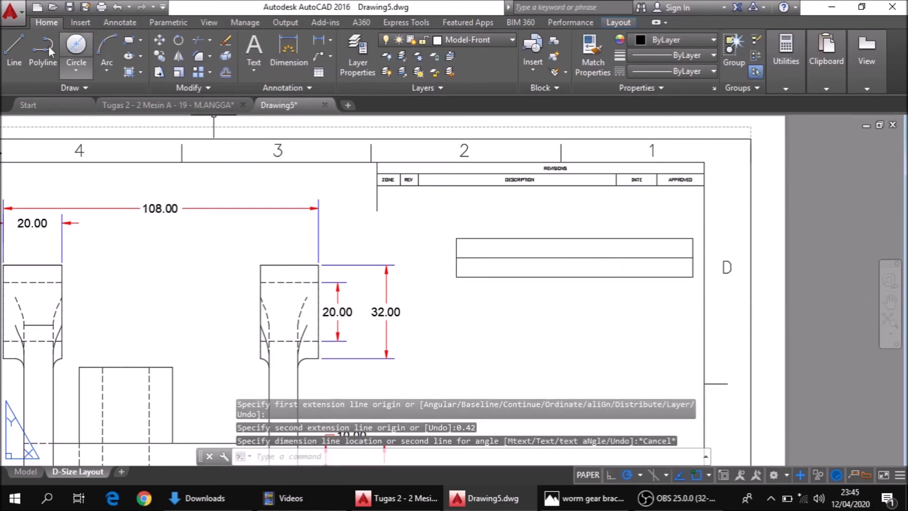
Add a third row: a line 0.42 down from the lower-left corner, then across to the right edge
click(24, 59)
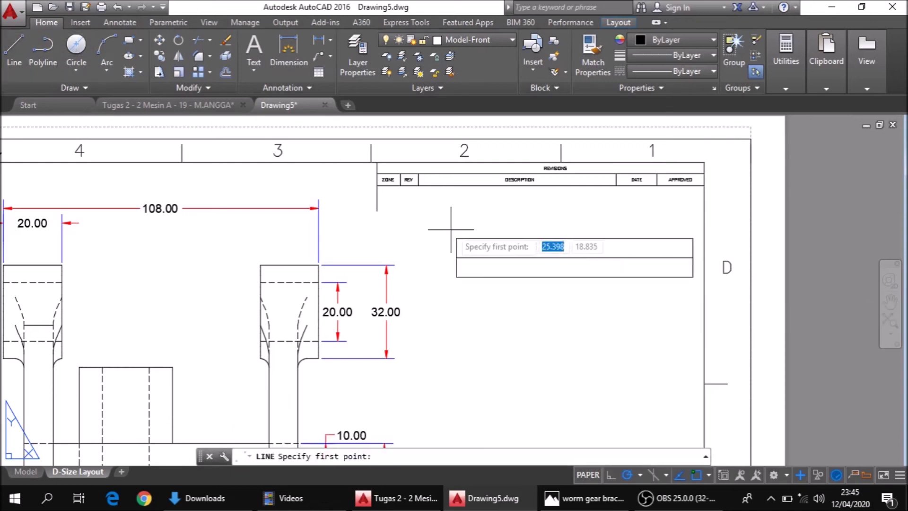
click(456, 277)
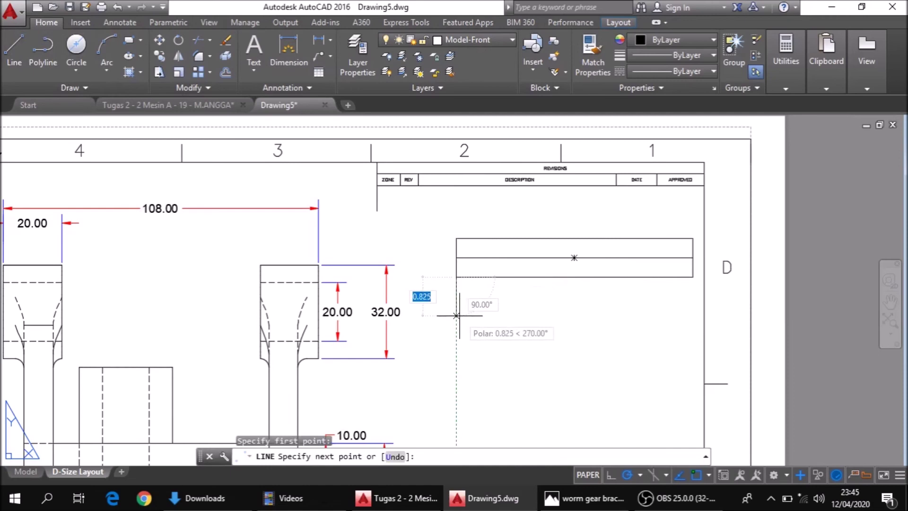
text(0)
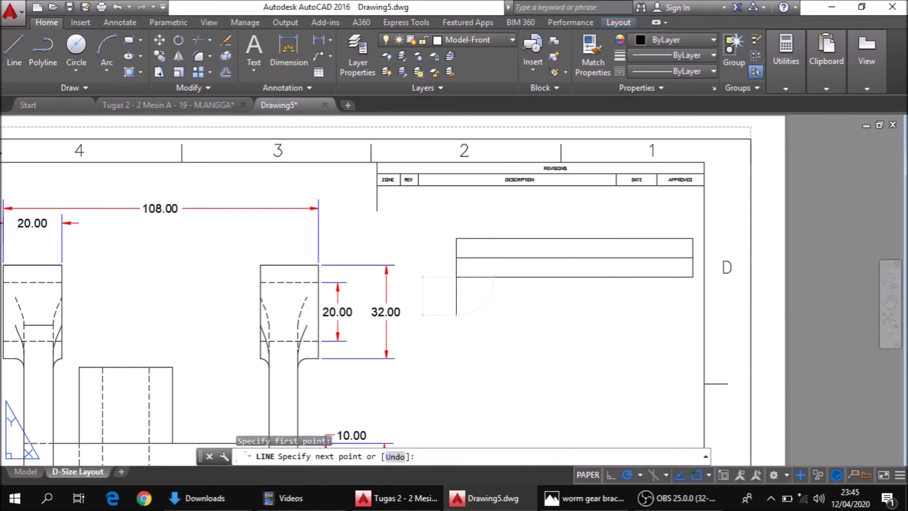
key(Return)
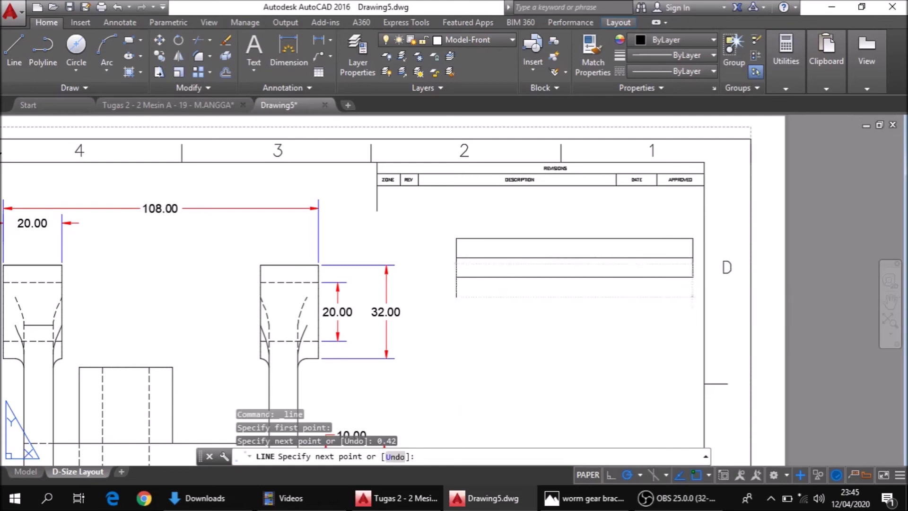
click(692, 277)
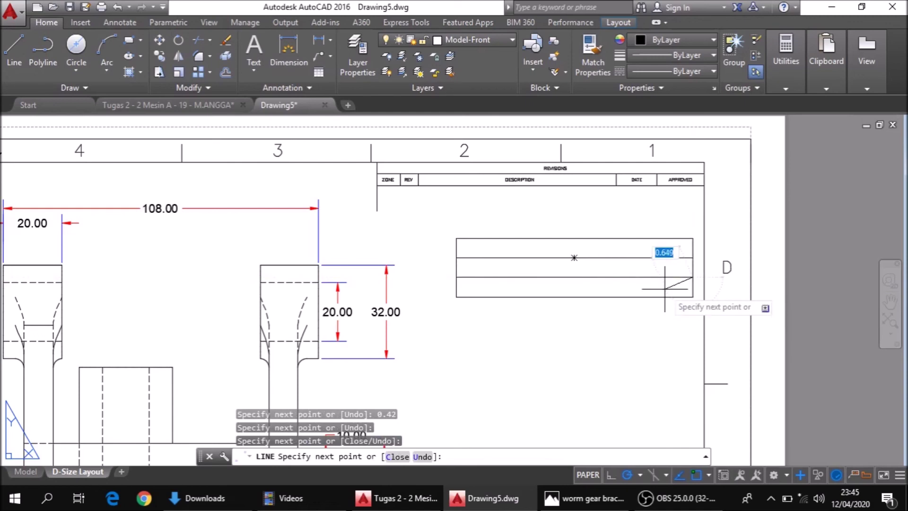
key(Escape)
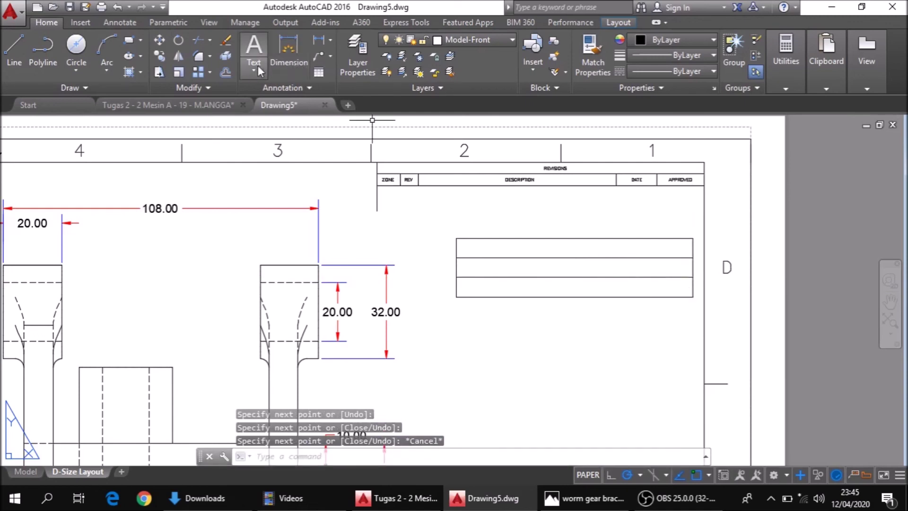
click(255, 69)
click(254, 59)
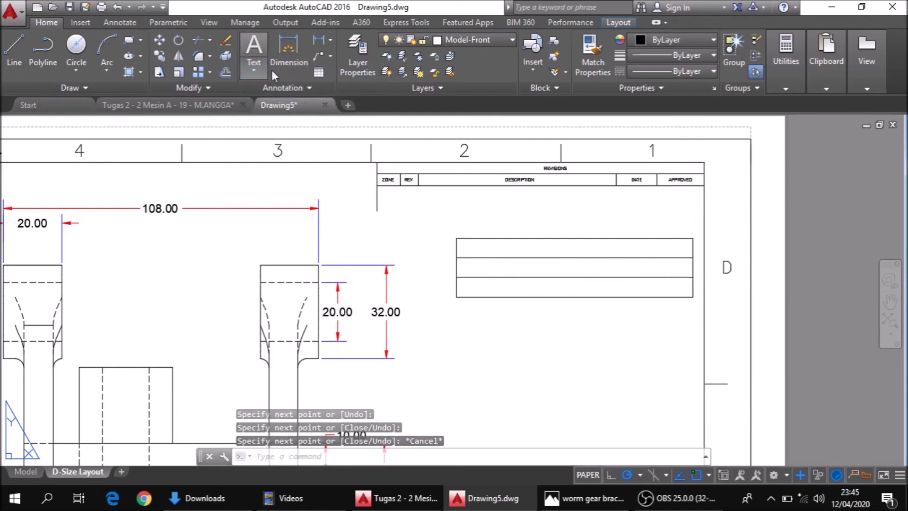
click(468, 245)
click(679, 260)
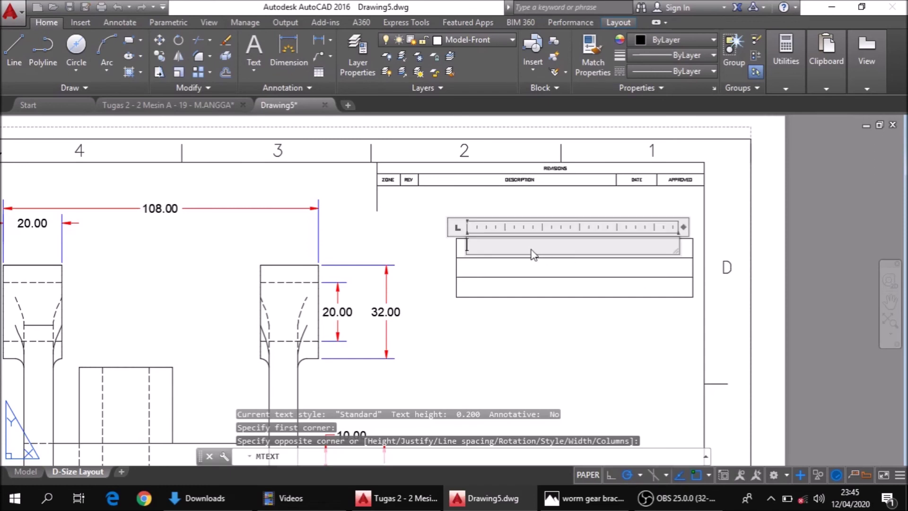
text(n)
key(BackSpace)
text(Nama : )
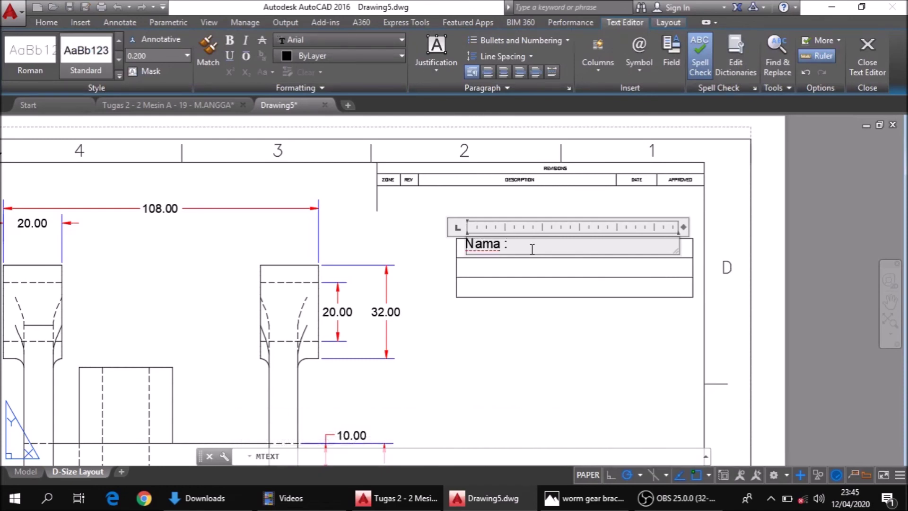
text(M.An)
text(gga Gusti I)
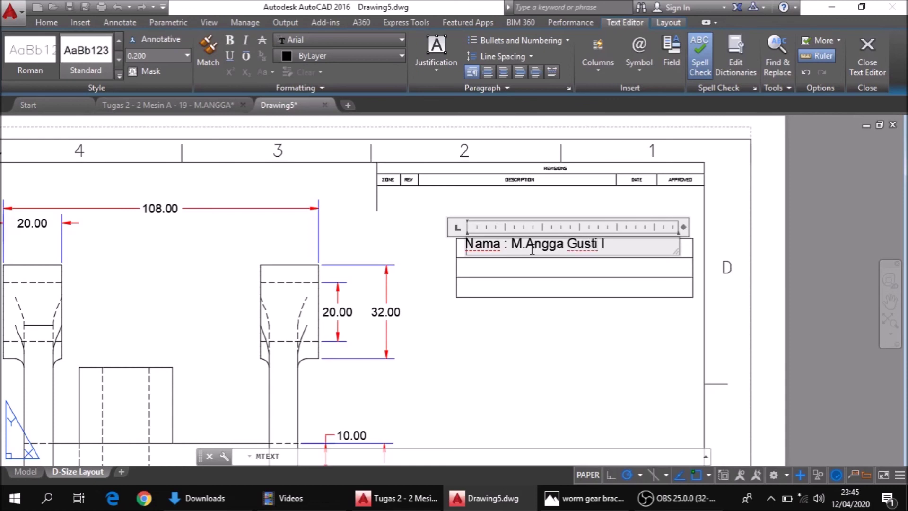
text(awan)
click(507, 278)
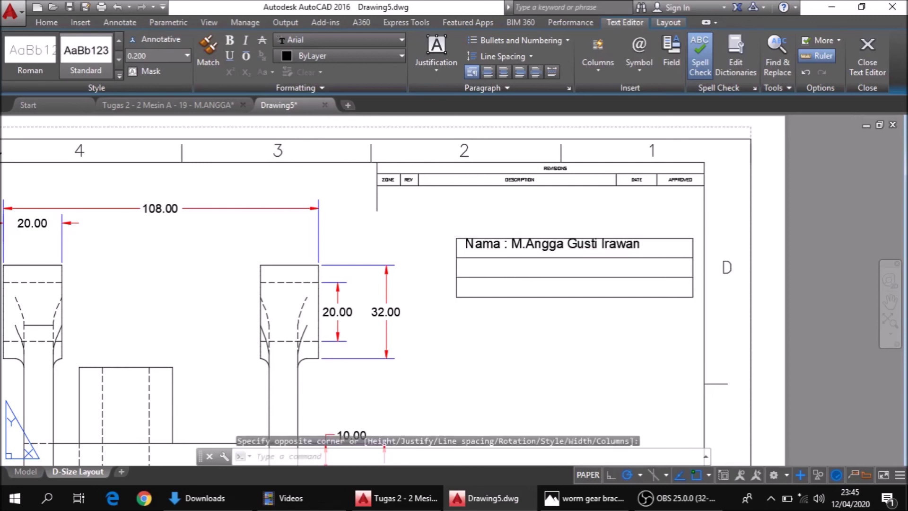
click(262, 56)
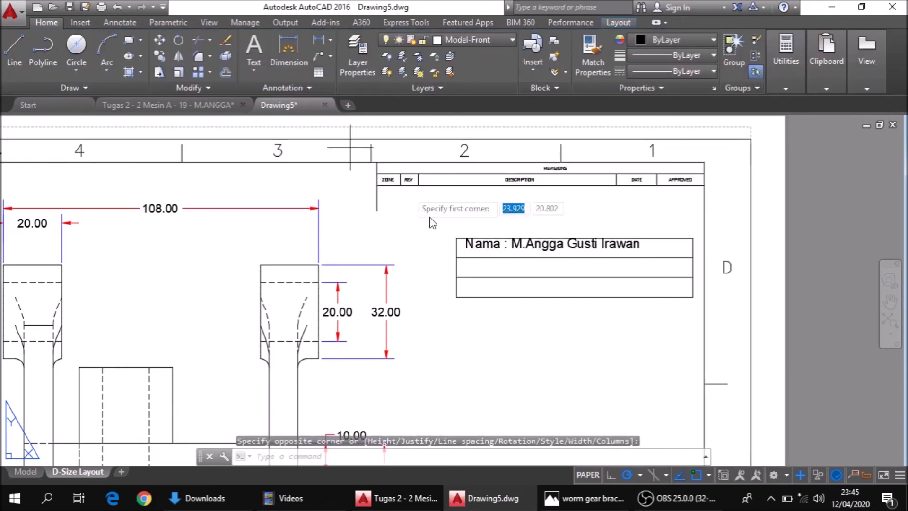
click(470, 258)
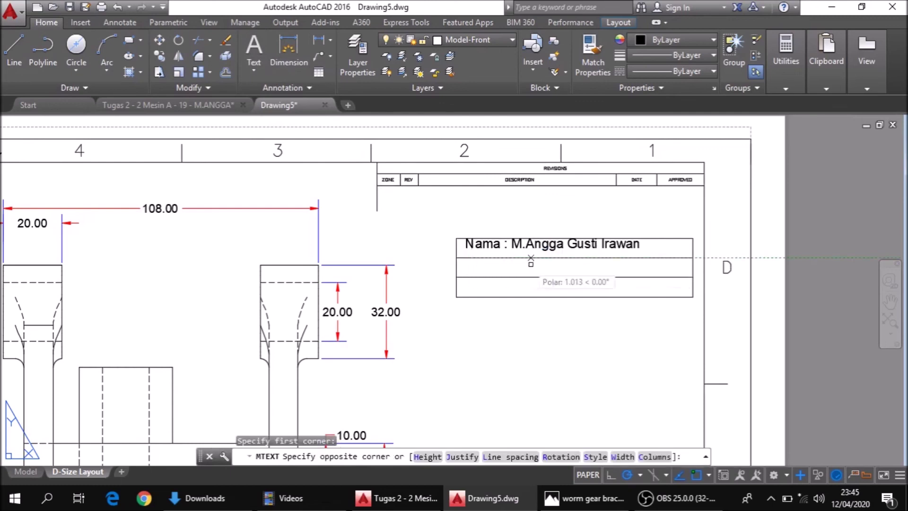
key(Escape)
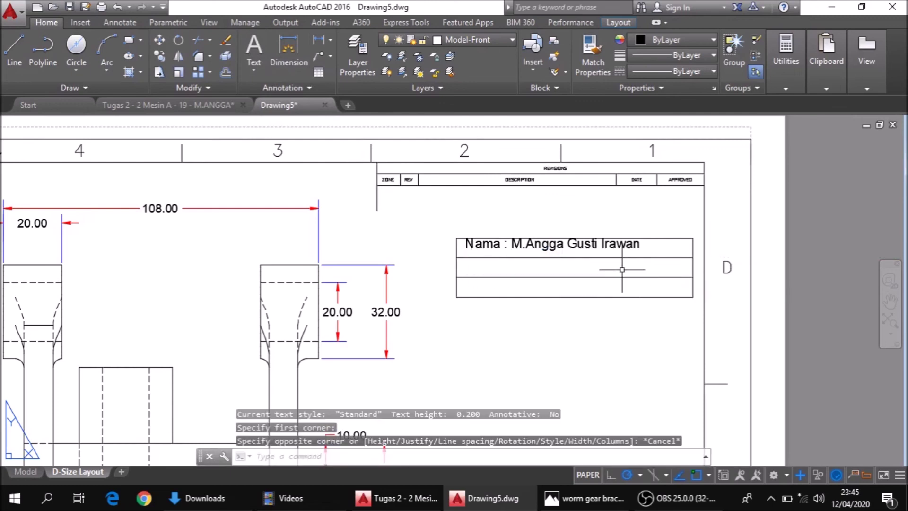
click(568, 244)
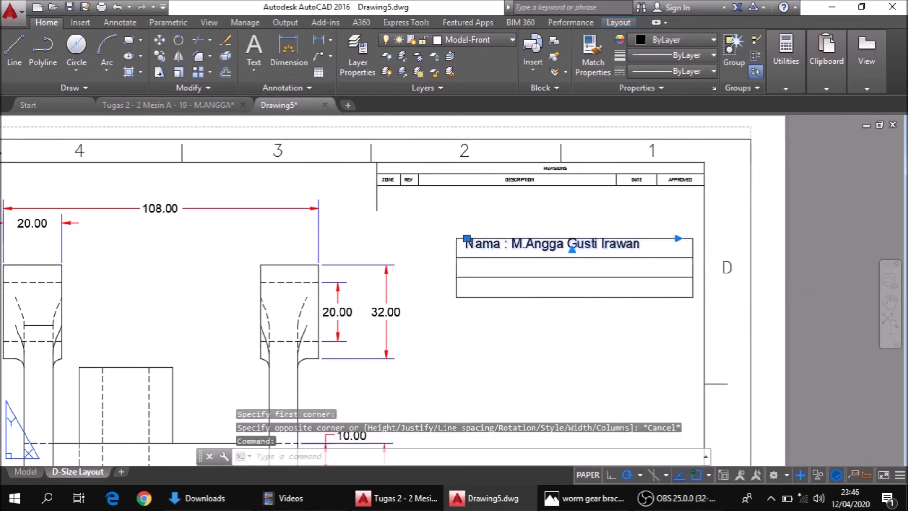
key(ctrl+c)
key(ctrl+v)
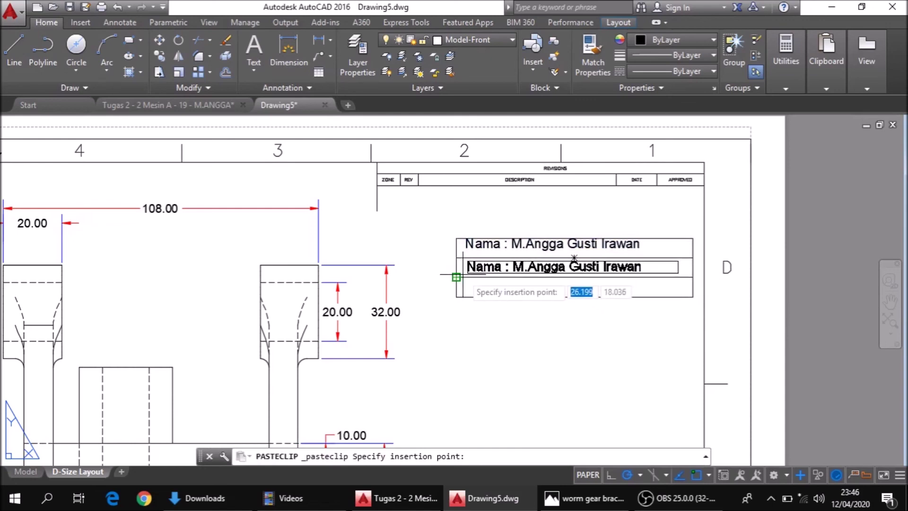
Place a copy of the name line in row 2 and change it to the No./NIM student-number line
click(462, 274)
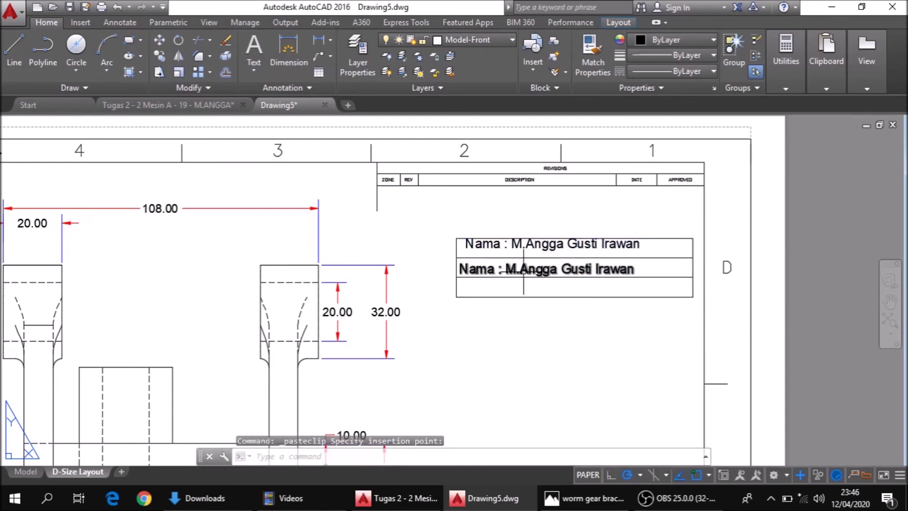
click(524, 270)
double_click(525, 272)
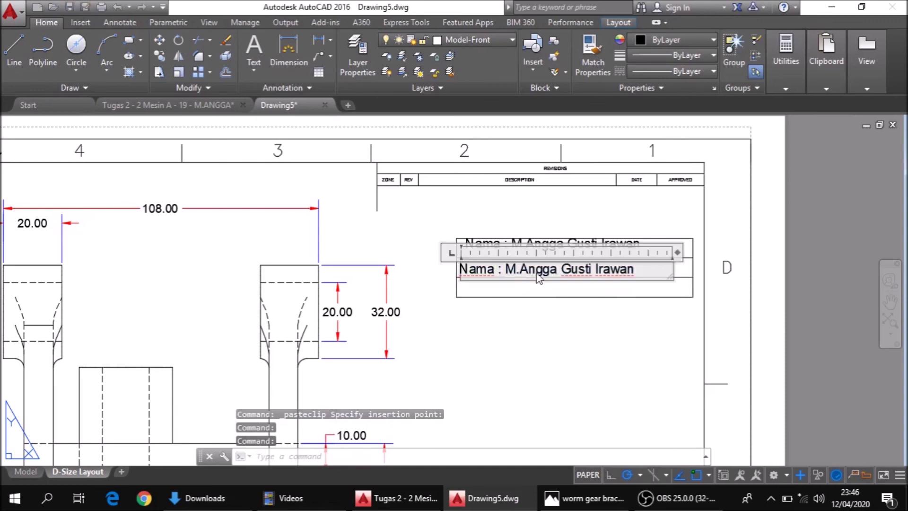
drag(633, 269, 452, 285)
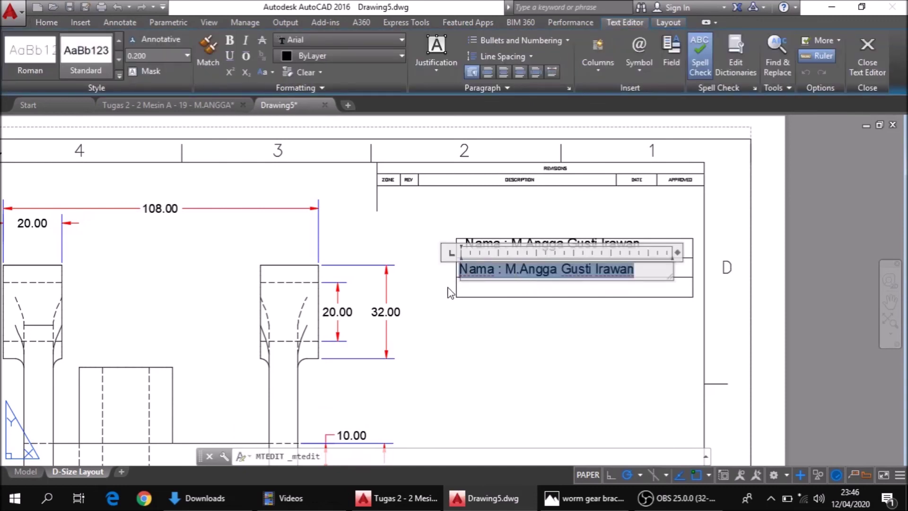
text(No./N)
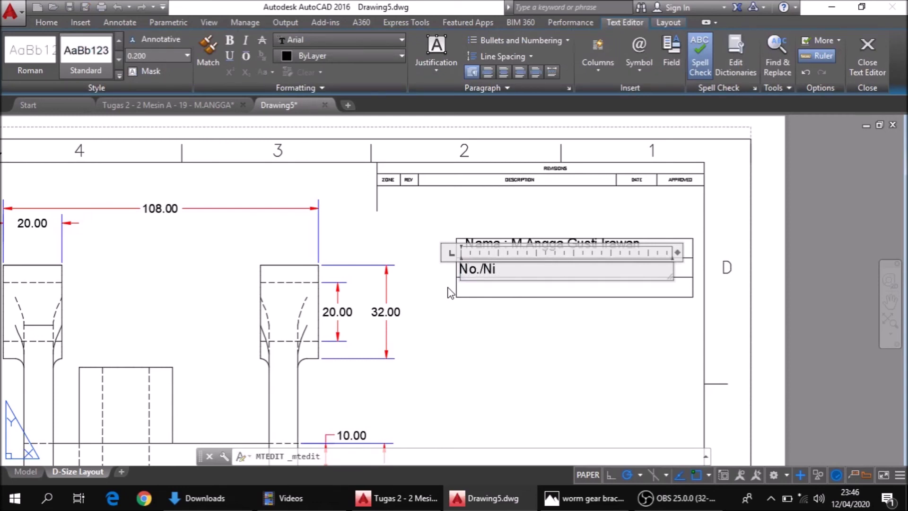
text(IM : 19/18)
text(01033)
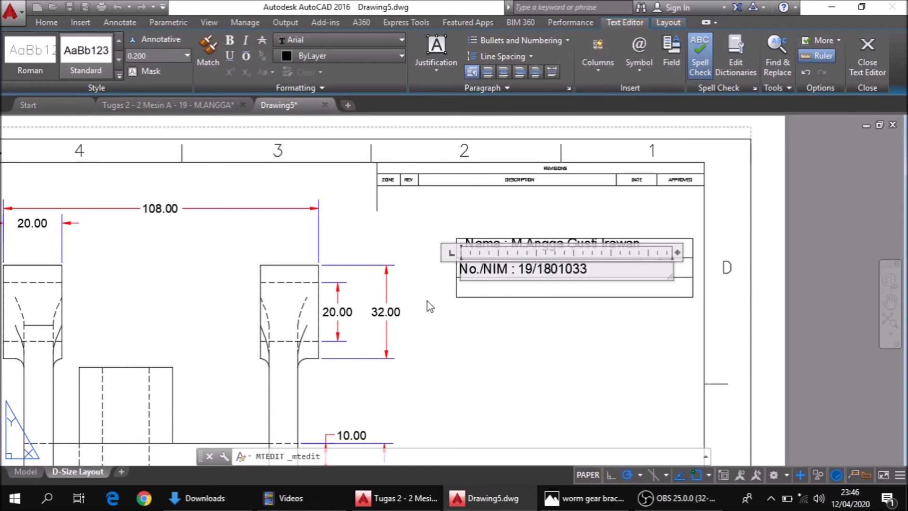
click(445, 374)
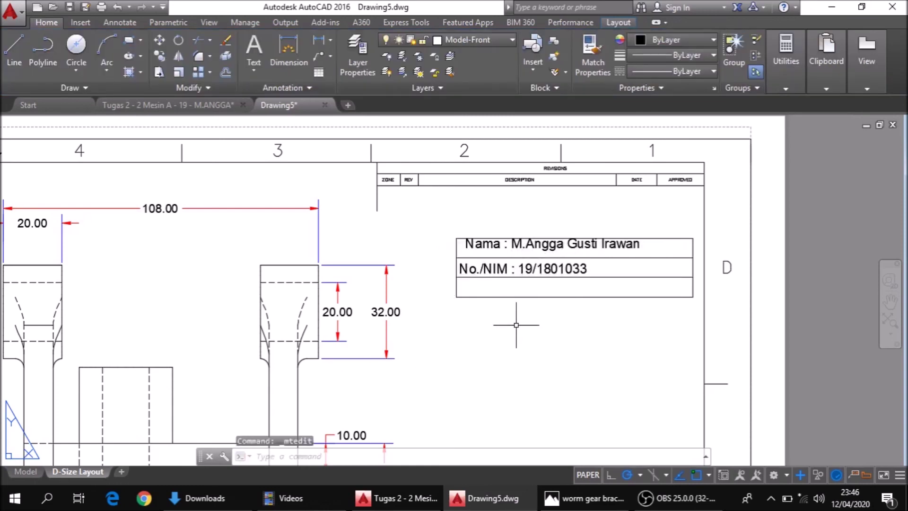
Paste another copy into row 3 and shift the top name line down to centre it
key(ctrl+v)
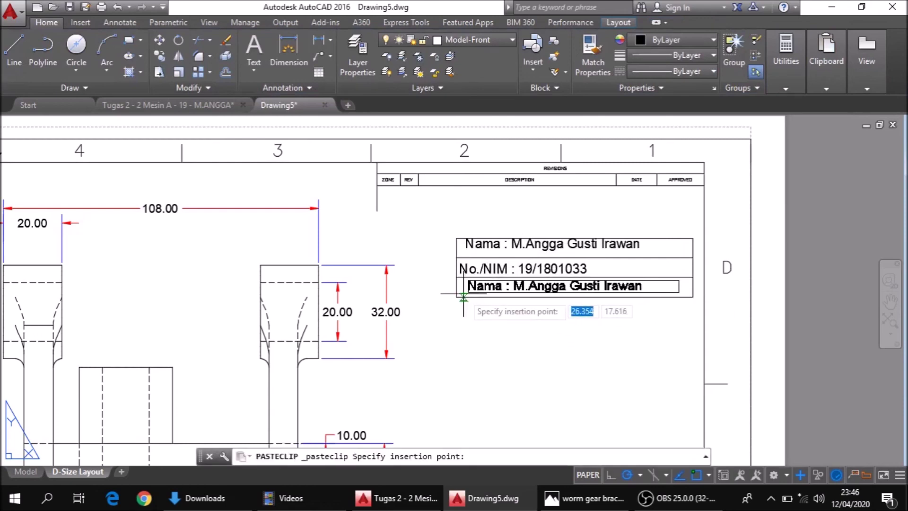
click(458, 296)
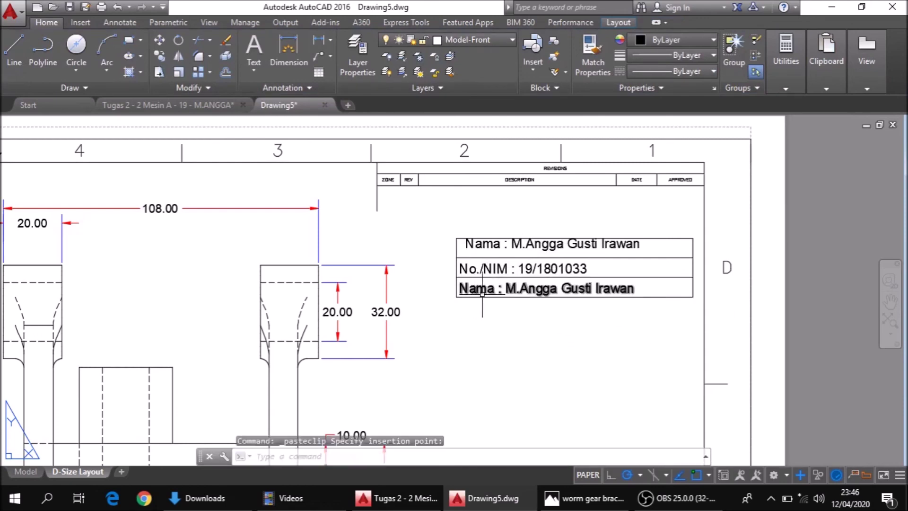
click(543, 246)
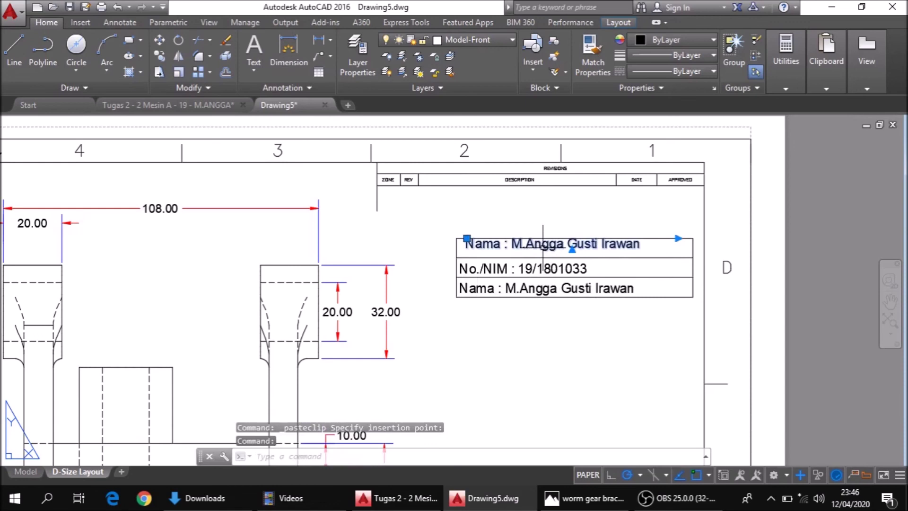
double_click(532, 247)
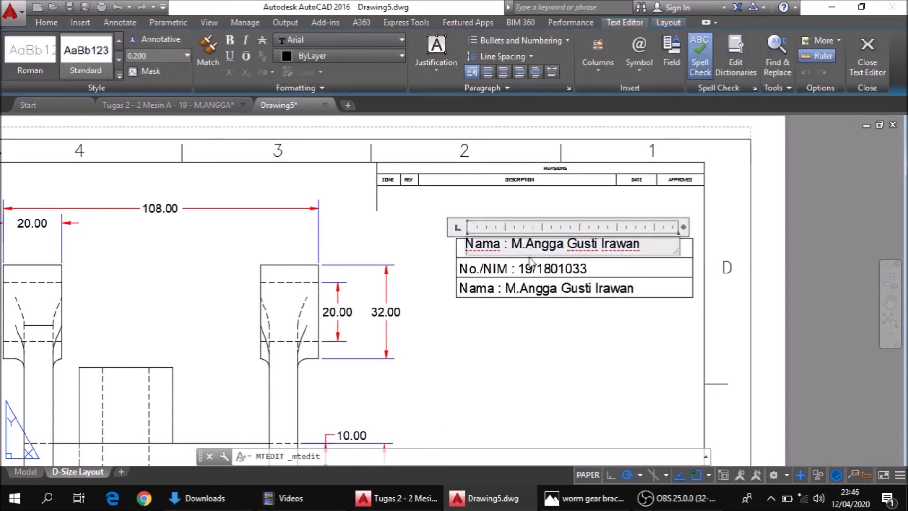
click(532, 261)
click(529, 244)
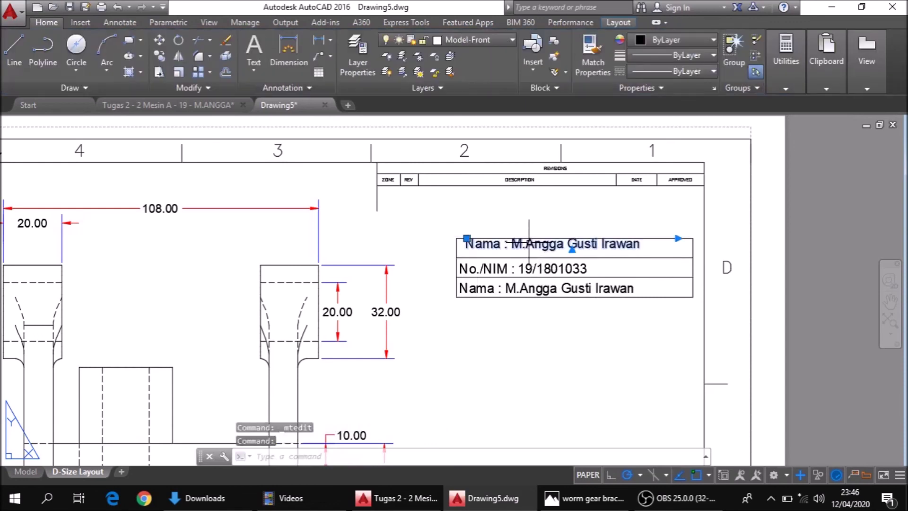
double_click(516, 244)
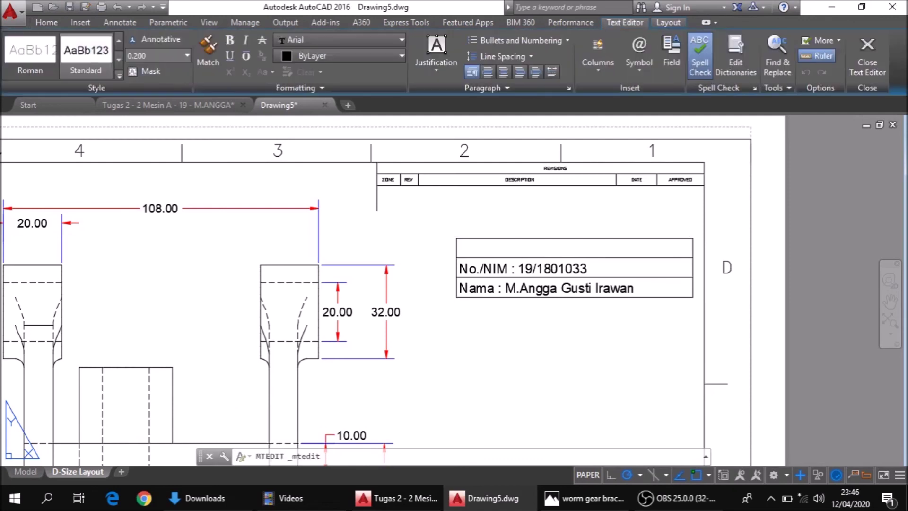
key(Escape)
click(522, 244)
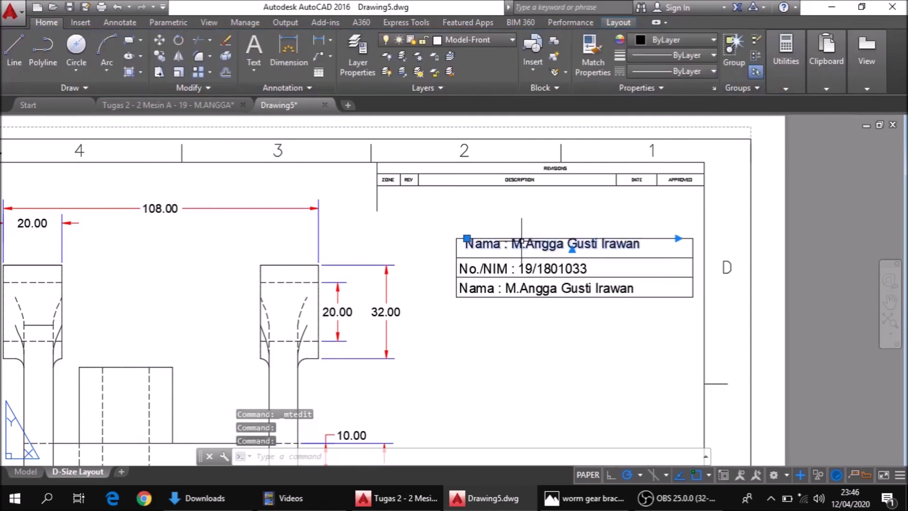
drag(522, 244, 519, 253)
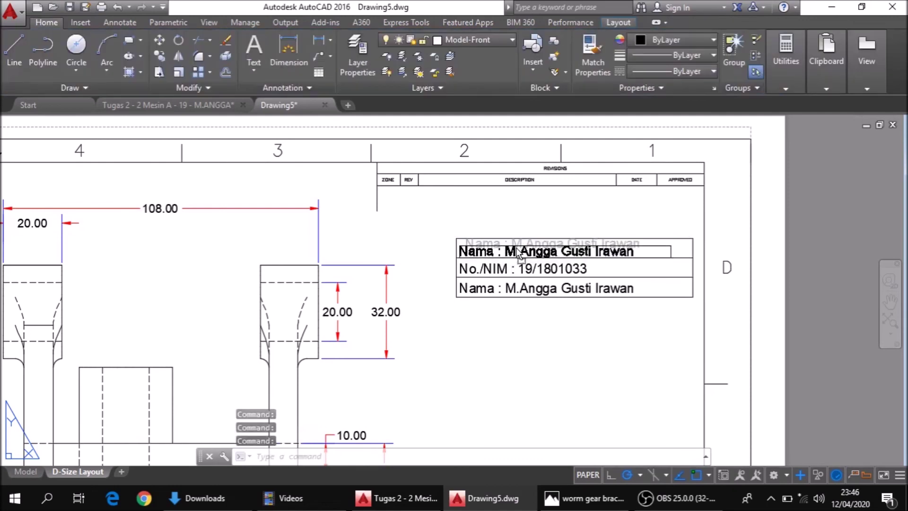
click(519, 252)
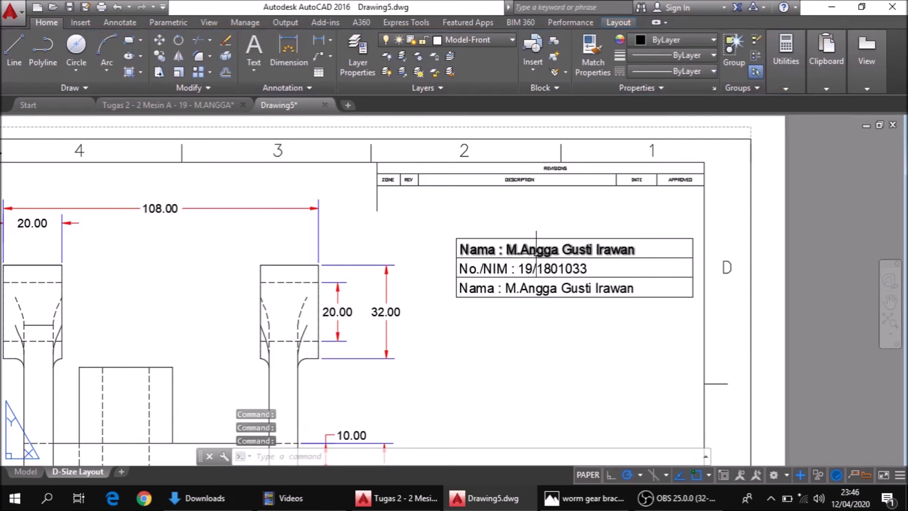
Edit the bottom copy into the class line 'Kelas : 2 Mesin A'
click(610, 288)
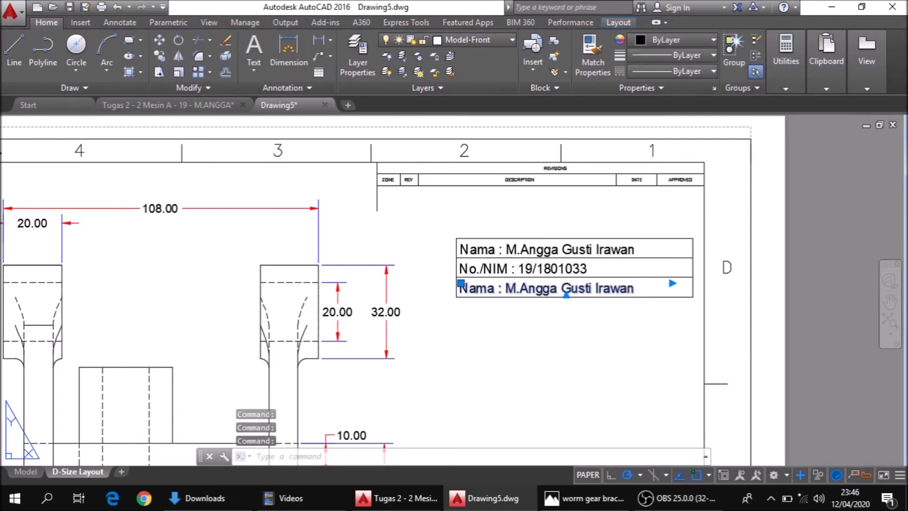
double_click(615, 291)
drag(636, 289, 445, 299)
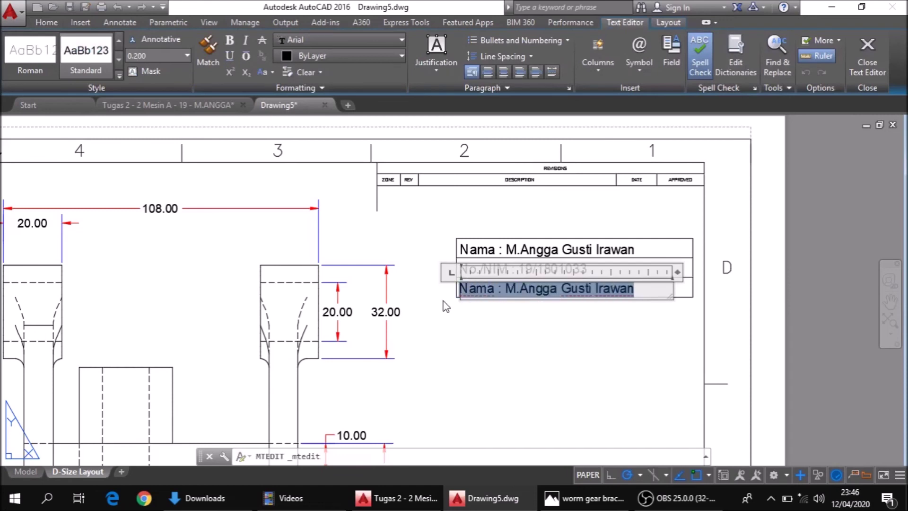
text(kELA)
key(BackSpace)
key(BackSpace)
key(BackSpace)
key(BackSpace)
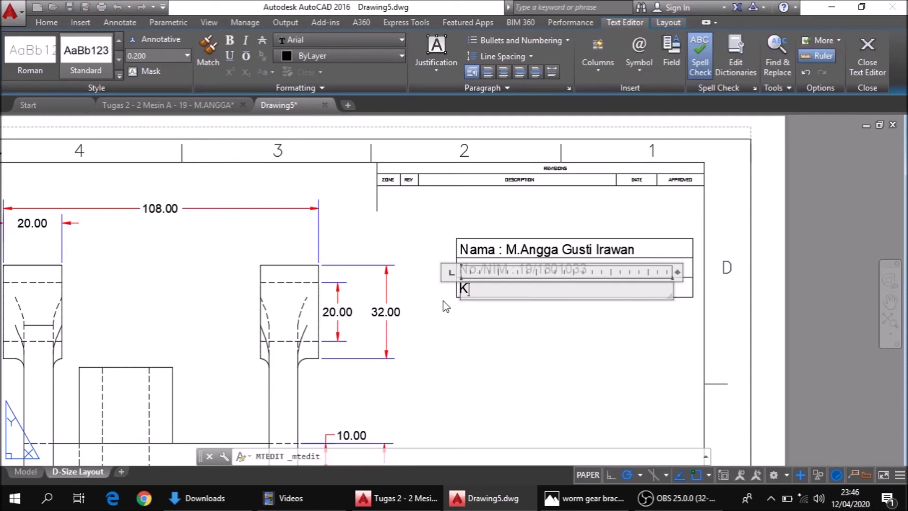
text(las)
text(Mesin)
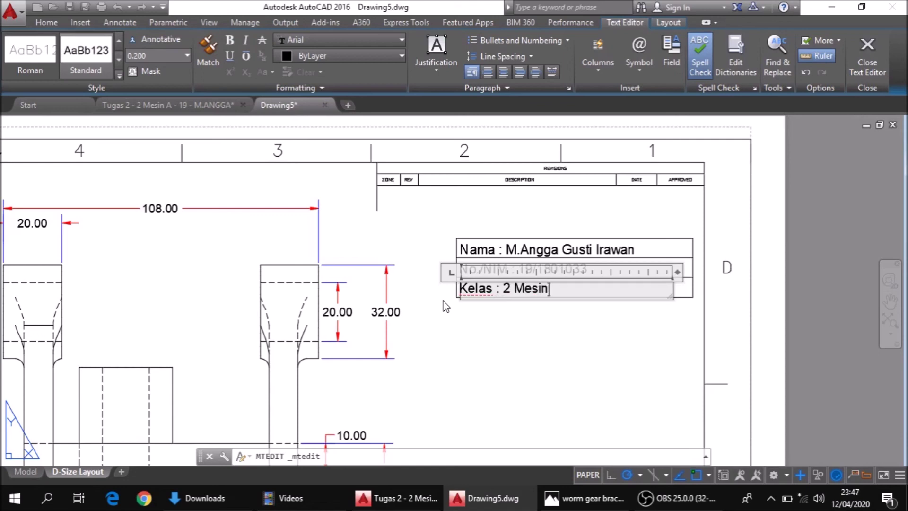
text(A)
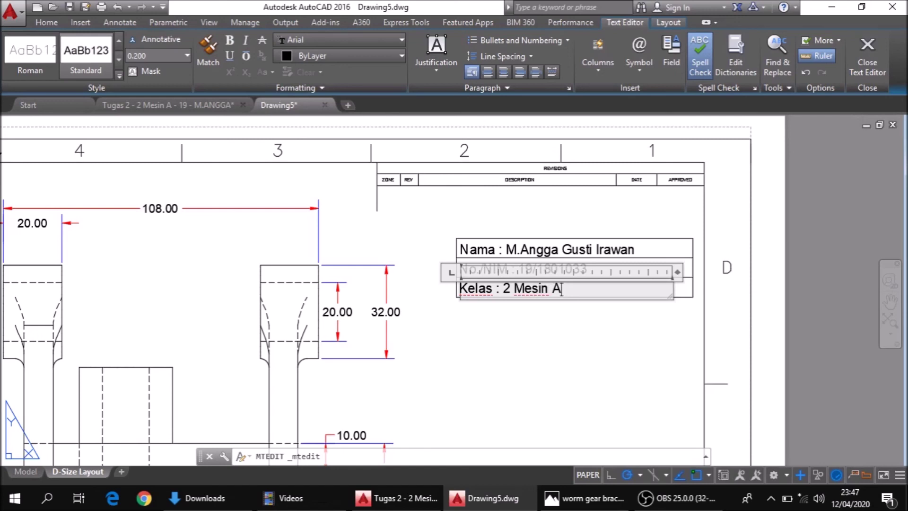
click(473, 324)
scroll(472, 332, down, 4)
scroll(477, 308, down, 4)
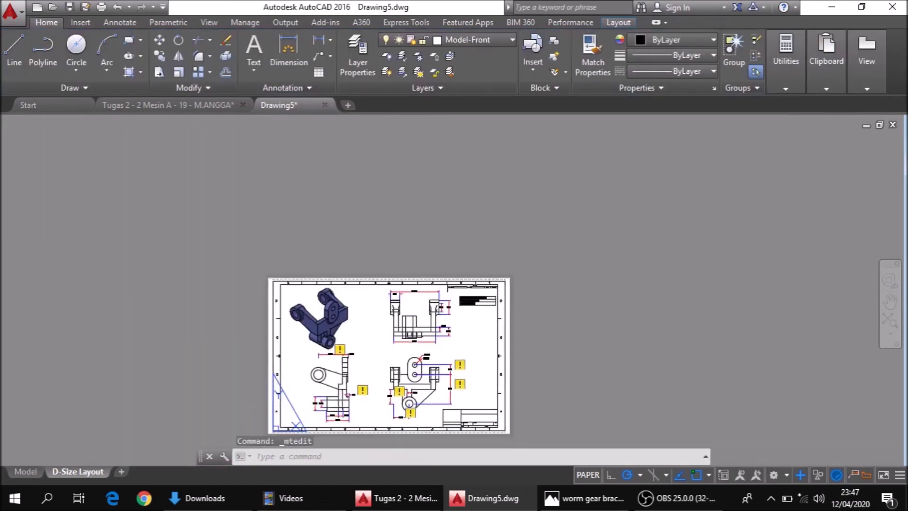
Start plotting this single sheet with the DWG To PDF.pc3 plotter
middle_drag(478, 307, 497, 220)
scroll(497, 220, up, 4)
scroll(476, 231, down, 4)
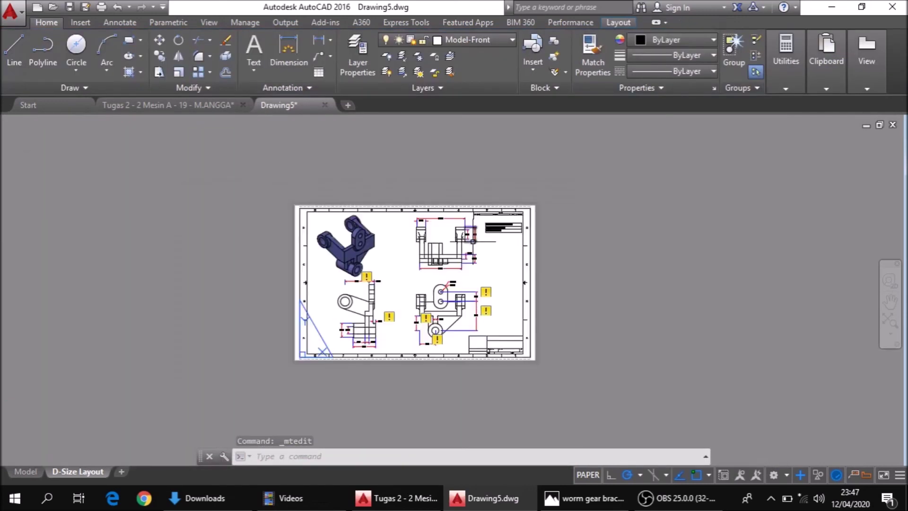
scroll(473, 241, up, 2)
text(plot)
key(Return)
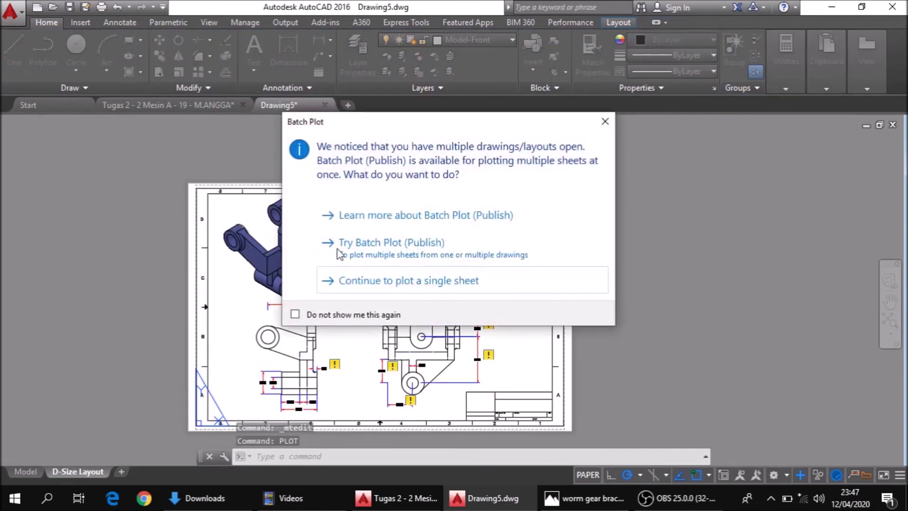
click(359, 279)
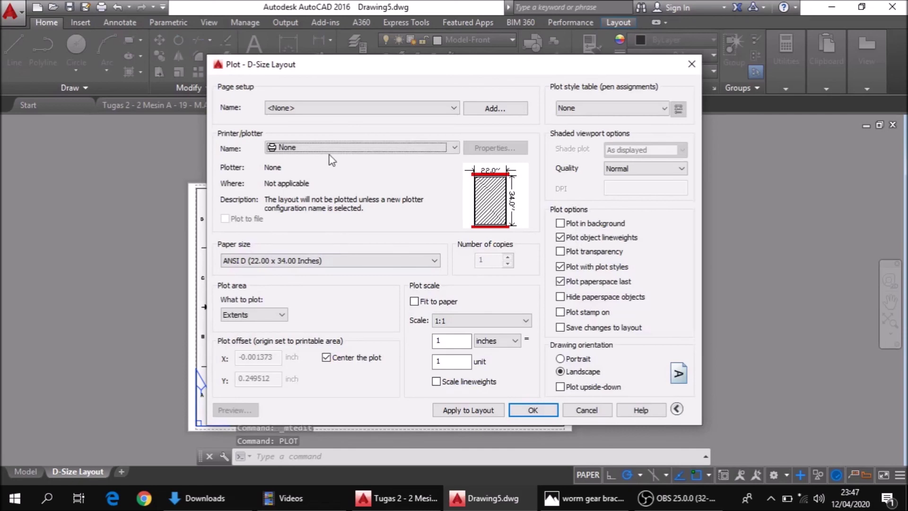
click(331, 148)
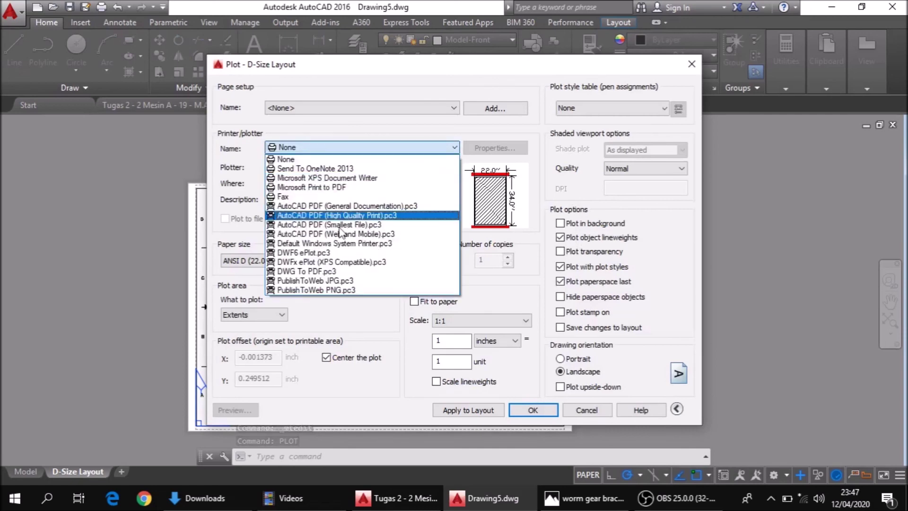
click(322, 271)
Set the plot paper size to ISO full bleed A3
click(312, 261)
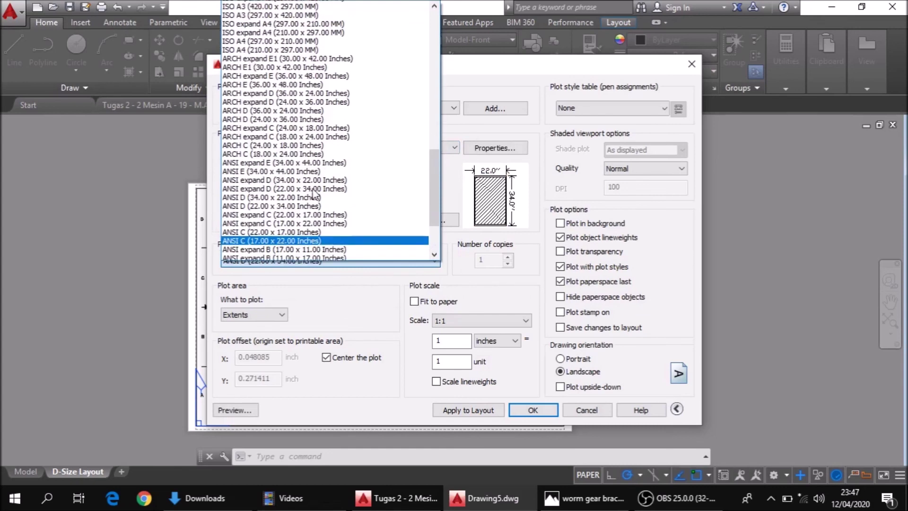
scroll(314, 180, up, 5)
scroll(317, 156, up, 5)
scroll(321, 128, up, 5)
scroll(326, 98, up, 3)
scroll(327, 97, up, 2)
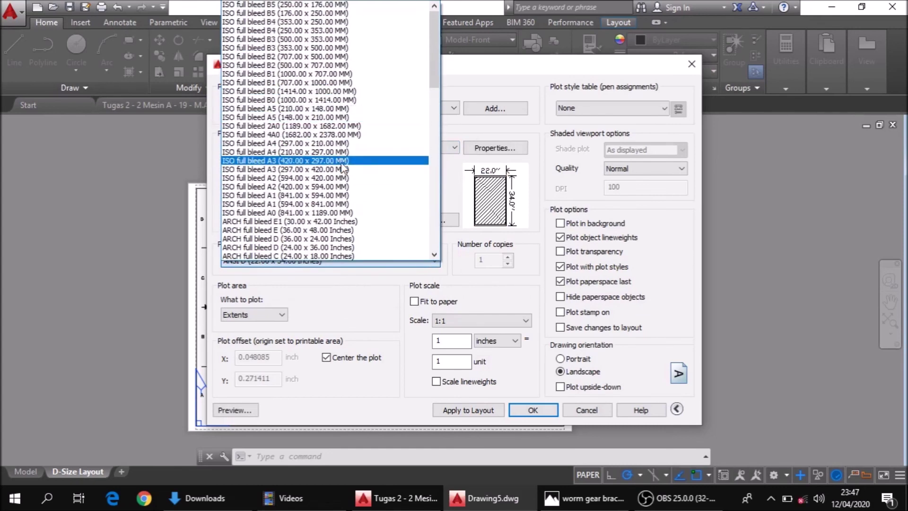
click(341, 161)
Plot a window from the border's top-left to bottom-right corner, fitted to paper, and preview it
click(266, 314)
click(251, 352)
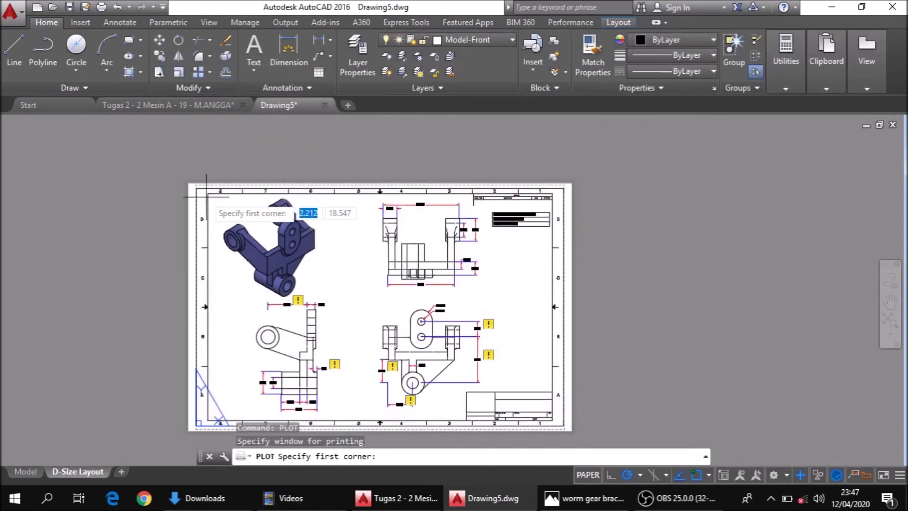
click(196, 188)
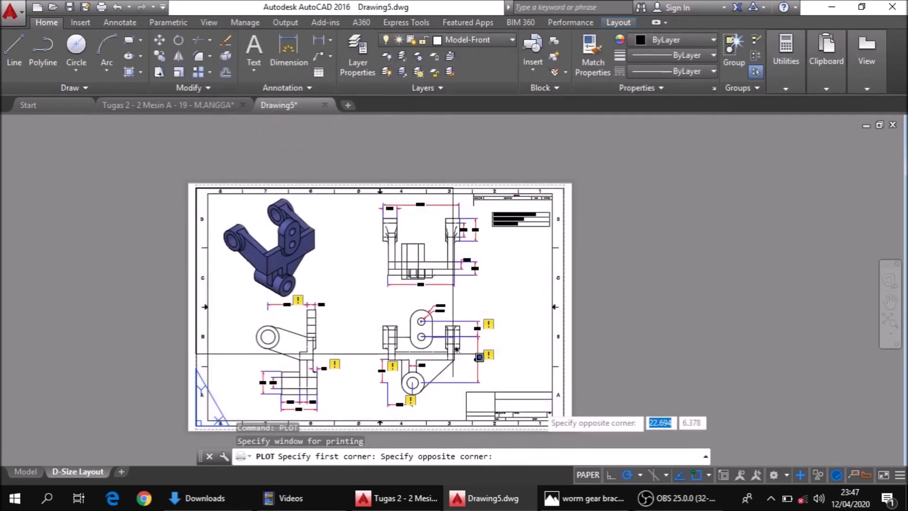
click(564, 426)
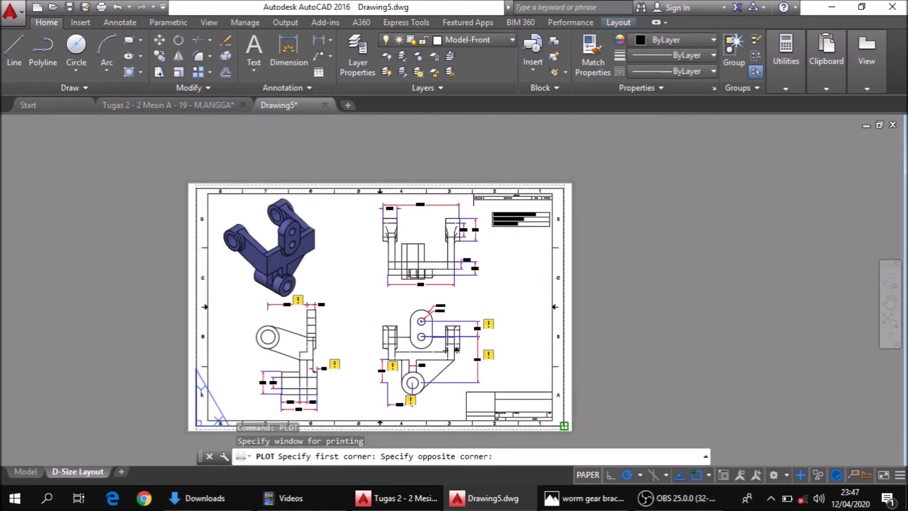
click(415, 301)
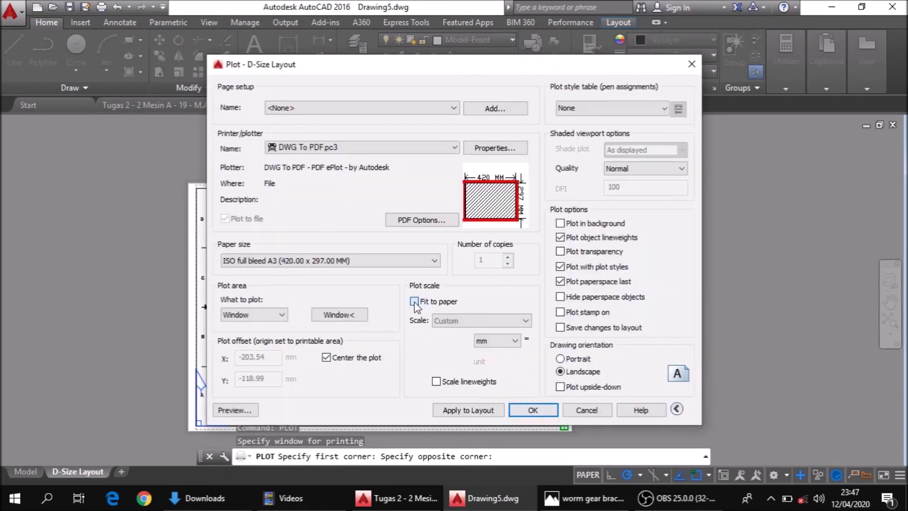
click(251, 412)
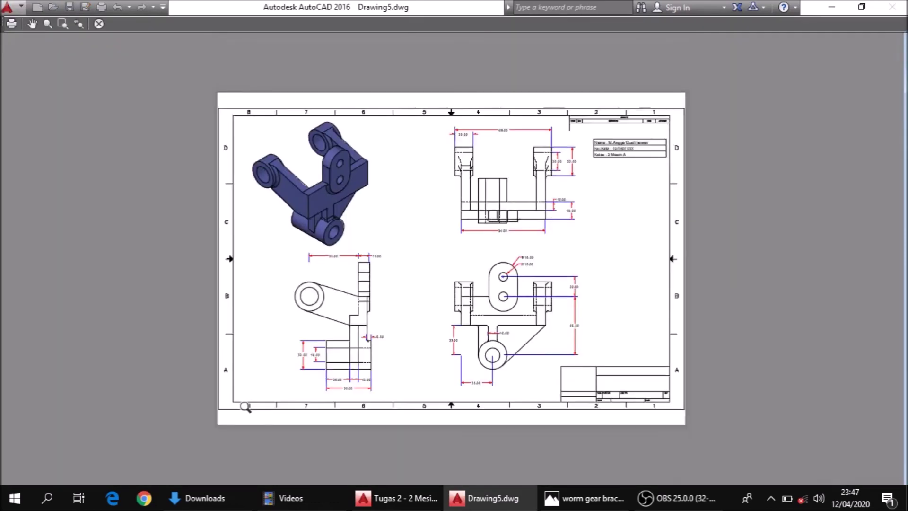
Zoom and pan the preview to check the name table and dimensions, then plot the sheet
scroll(412, 334, up, 1)
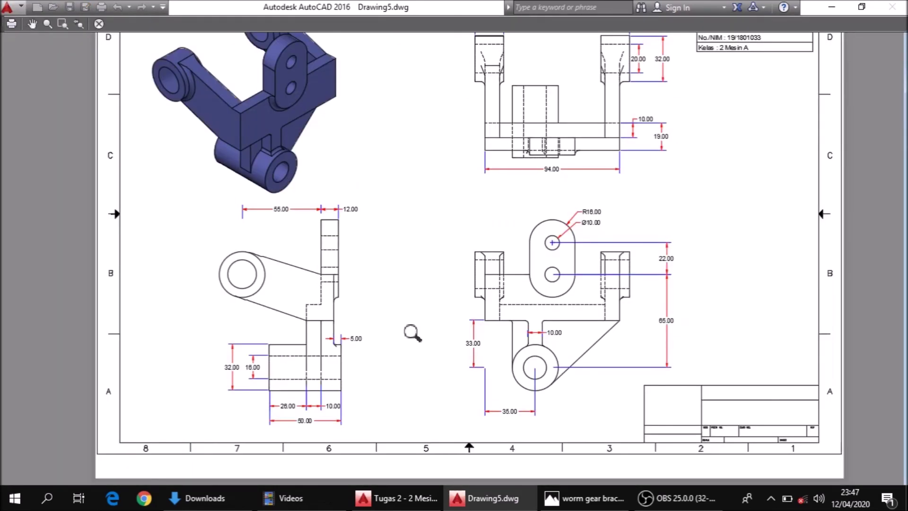
scroll(412, 333, up, 1)
scroll(593, 162, up, 1)
scroll(634, 146, down, 3)
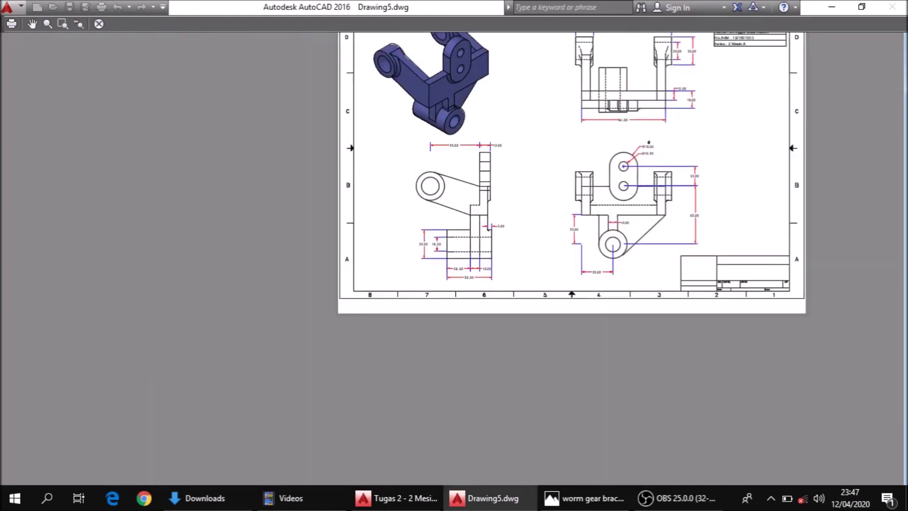
drag(649, 148, 543, 197)
scroll(549, 196, up, 3)
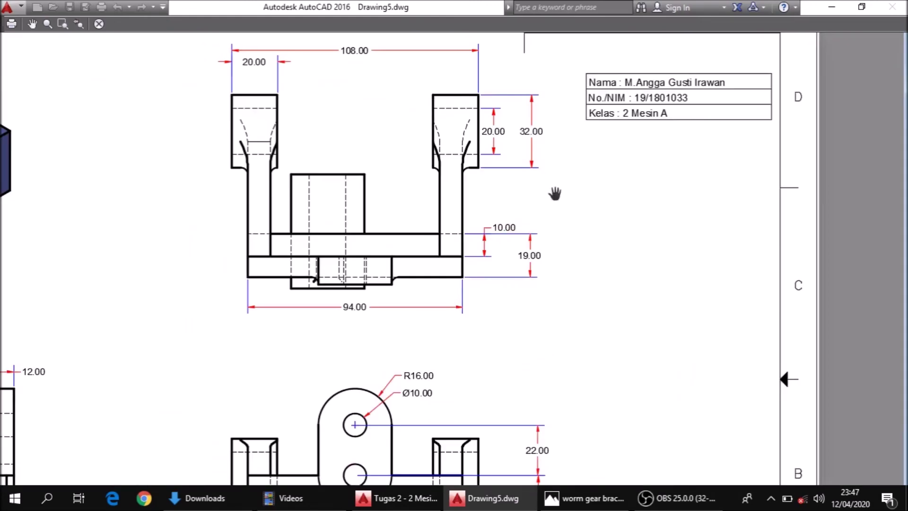
scroll(554, 194, down, 3)
scroll(554, 194, down, 2)
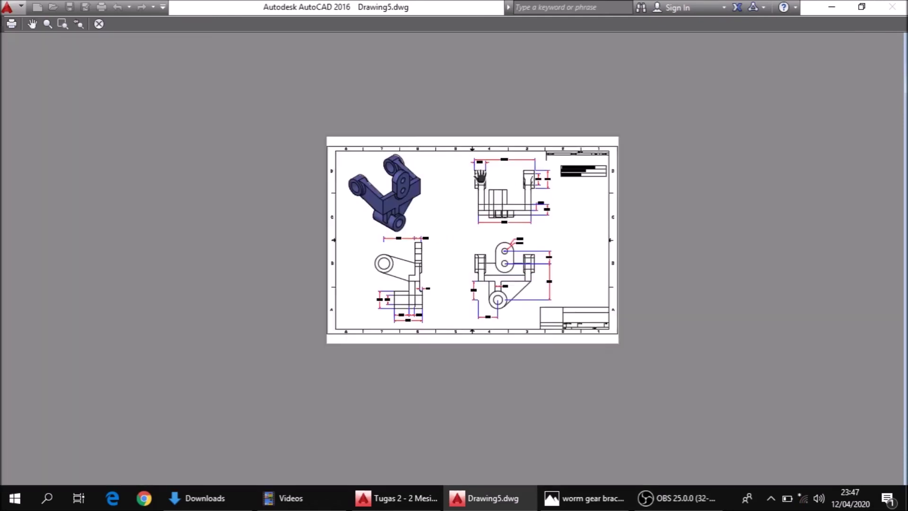
scroll(473, 175, up, 1)
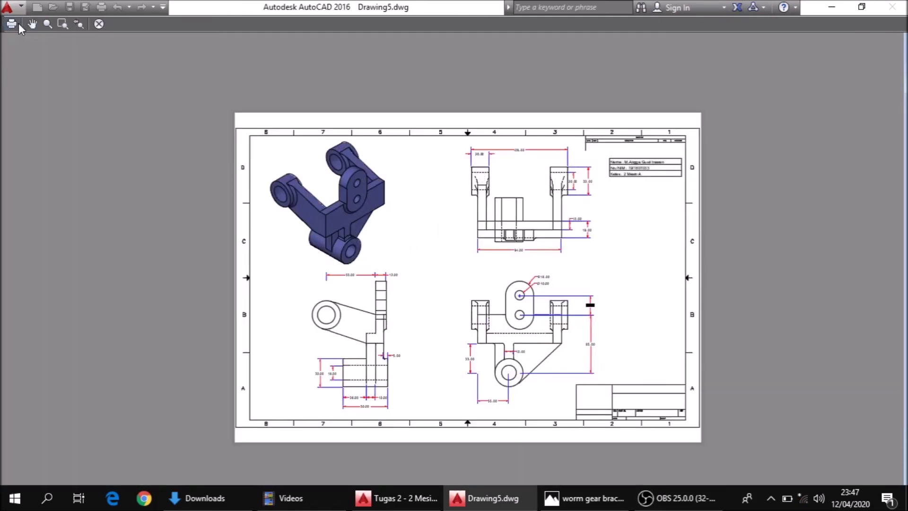
click(18, 24)
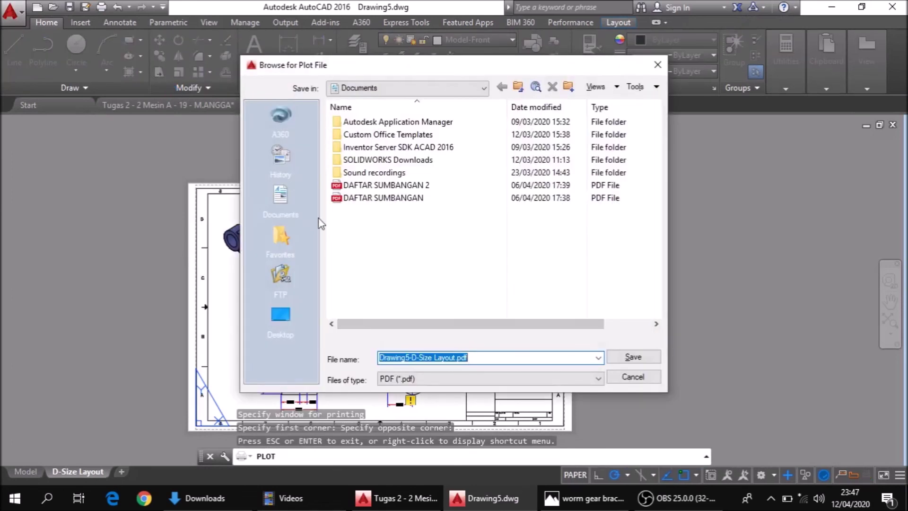
Save the PDF as 'Worm Gear Bracket' in Data (E:) > cad > data cad
click(381, 89)
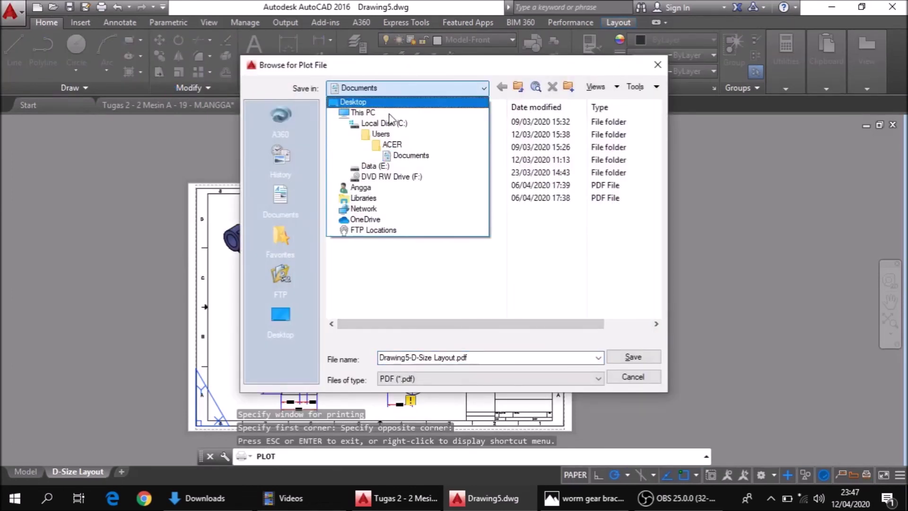
click(392, 170)
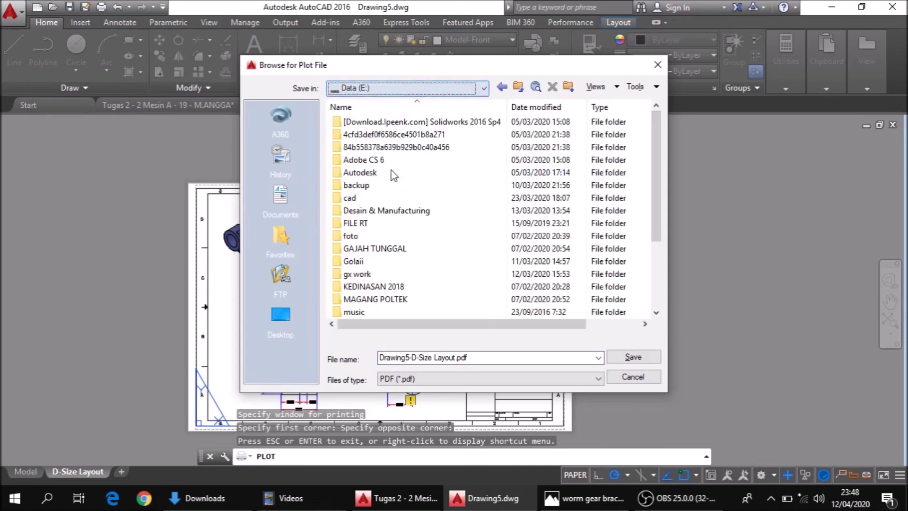
double_click(392, 196)
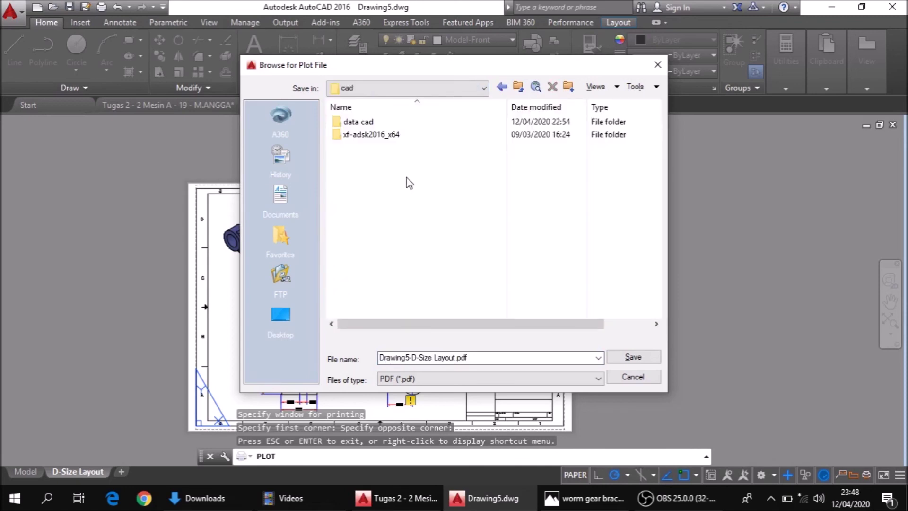
double_click(401, 126)
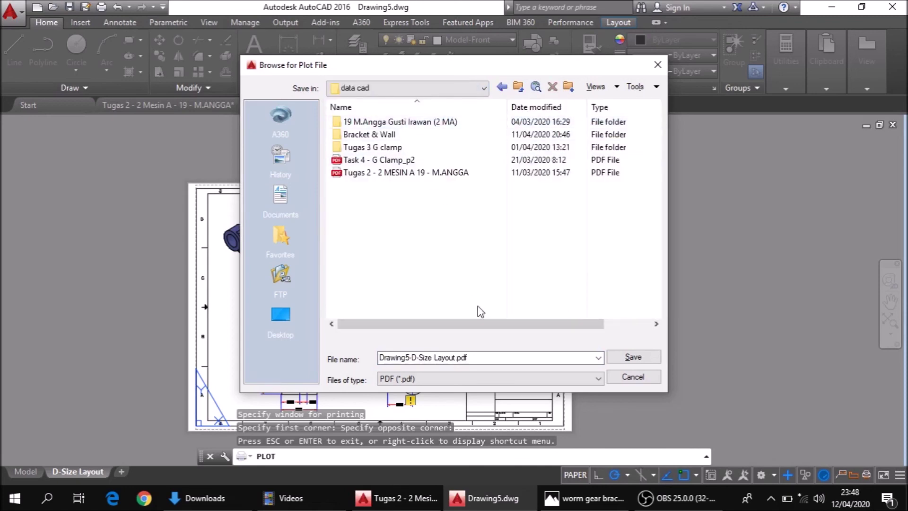
click(490, 356)
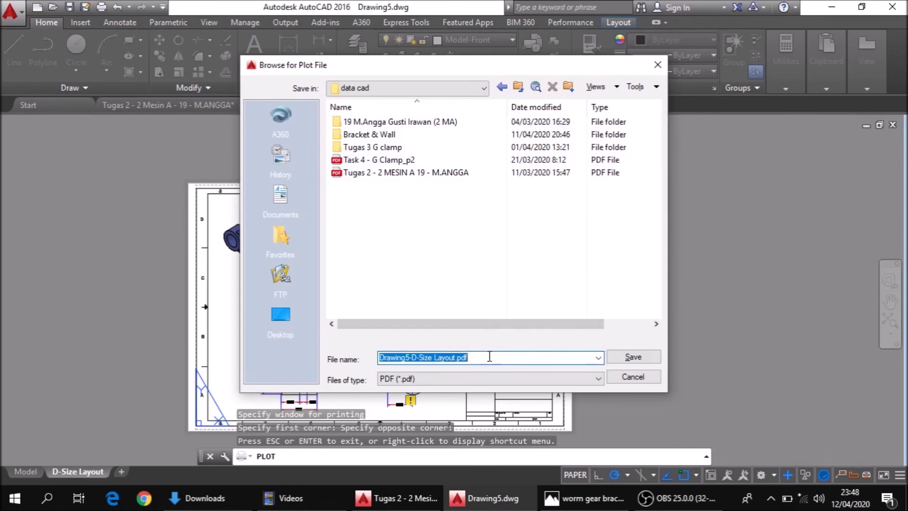
text(w)
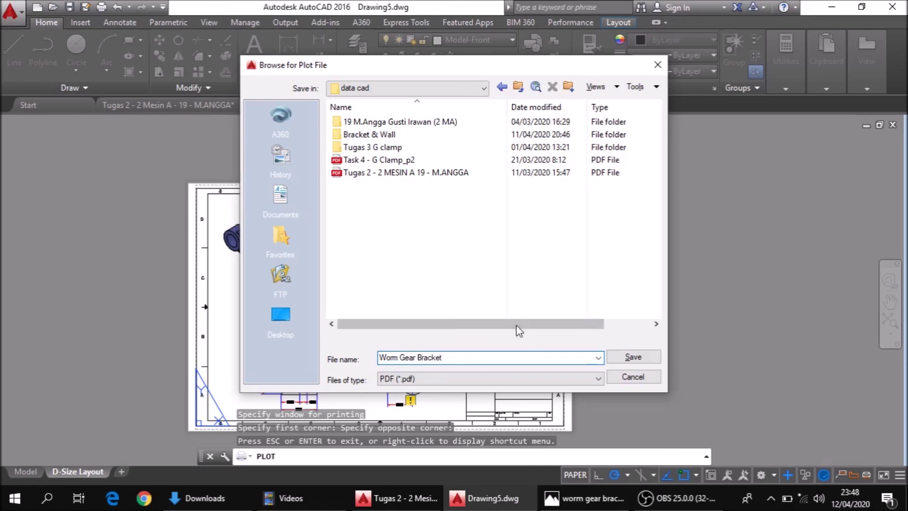
click(633, 357)
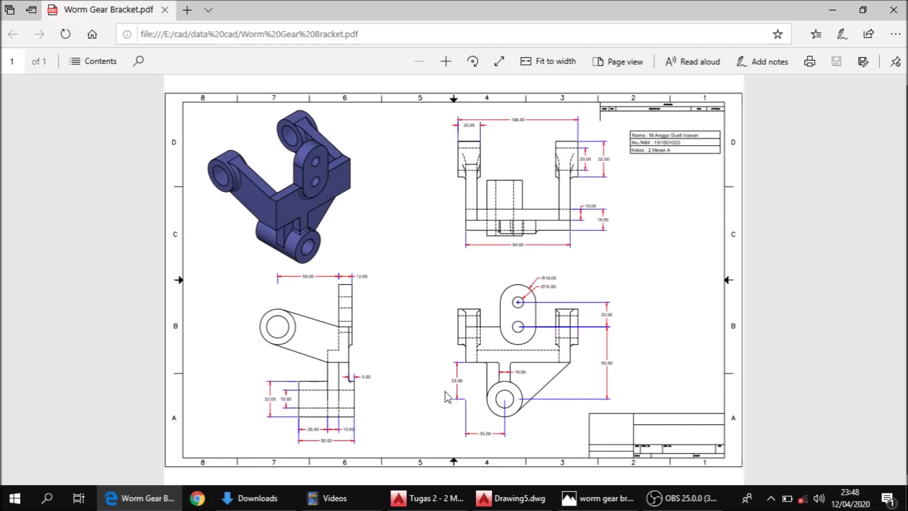
Return from the PDF in Edge to Drawing5.dwg in AutoCAD
click(513, 498)
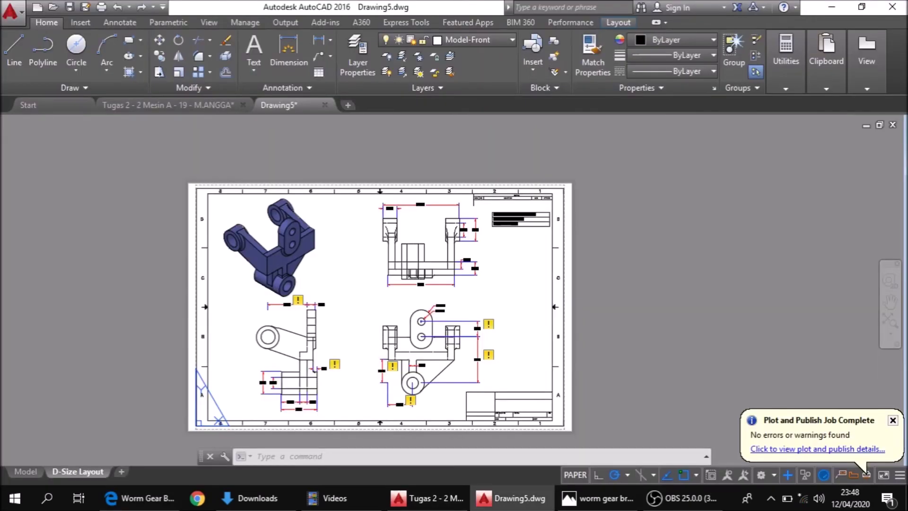
Save the drawing as 'Worm Gear Bracket', switch to the Model tab, and bring OBS forward
click(14, 8)
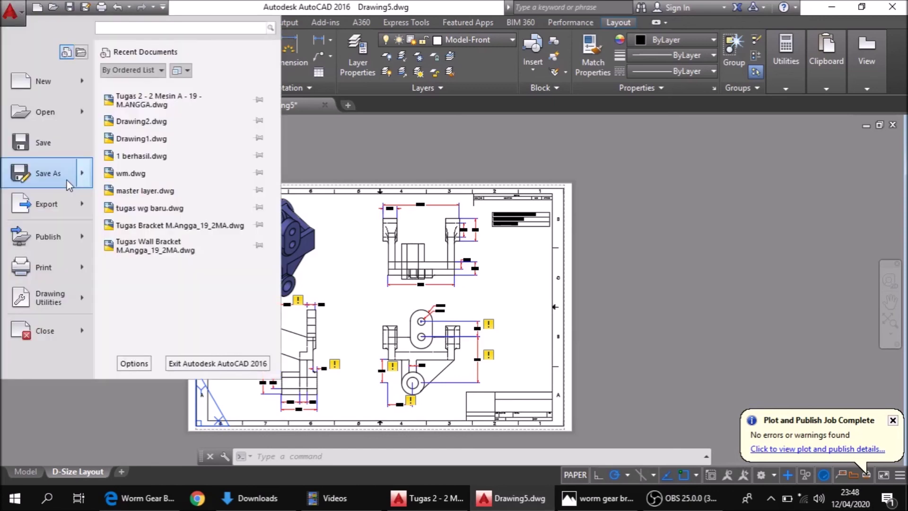
click(61, 150)
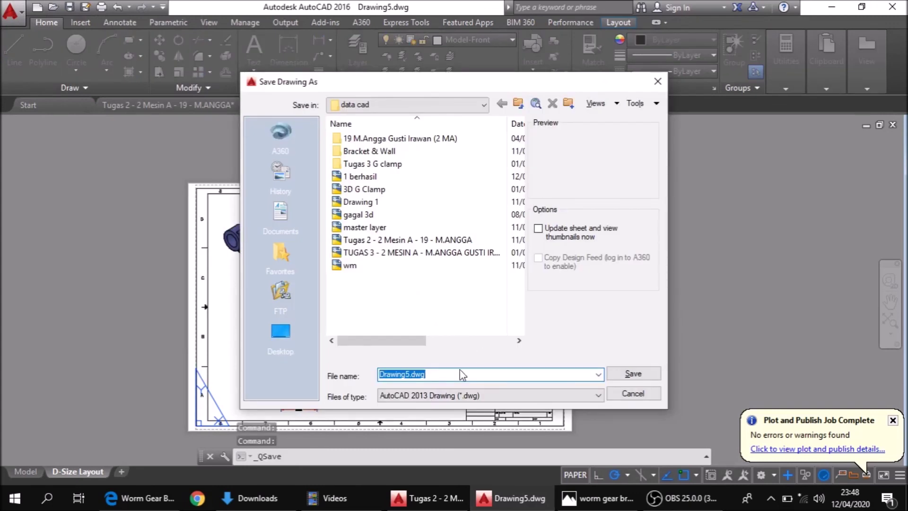
text(W)
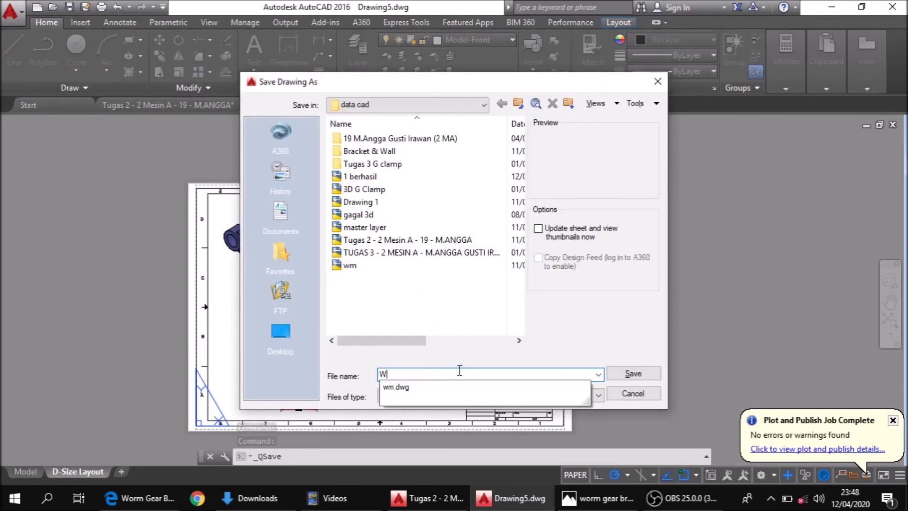
text(orm)
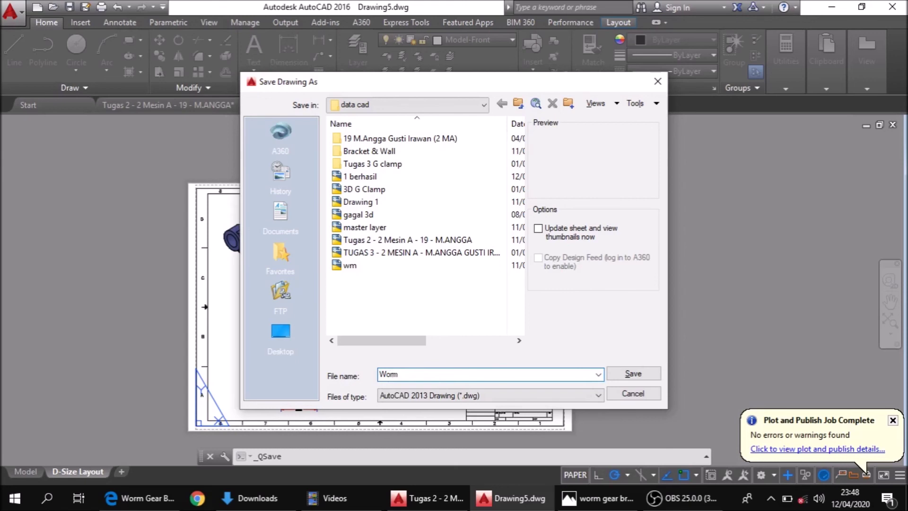
key(BackSpace)
text(m Gear )
text(Bracket)
click(651, 377)
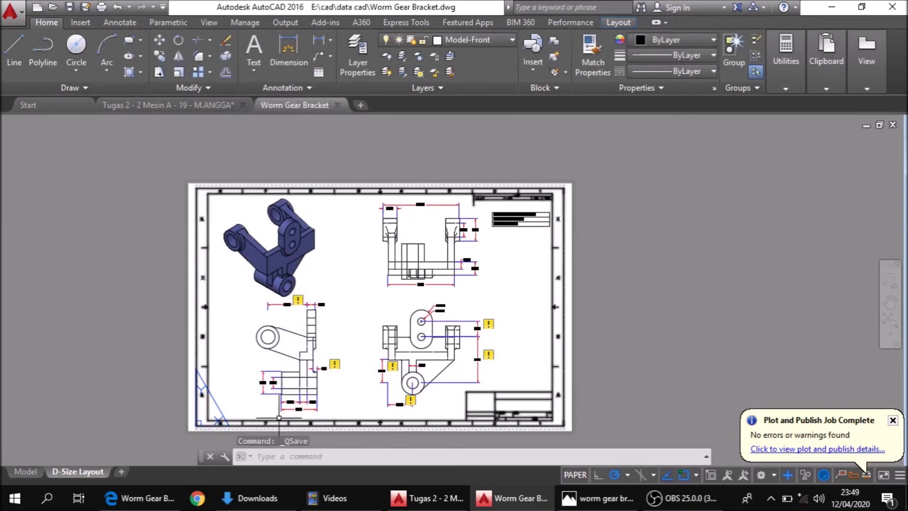
click(32, 473)
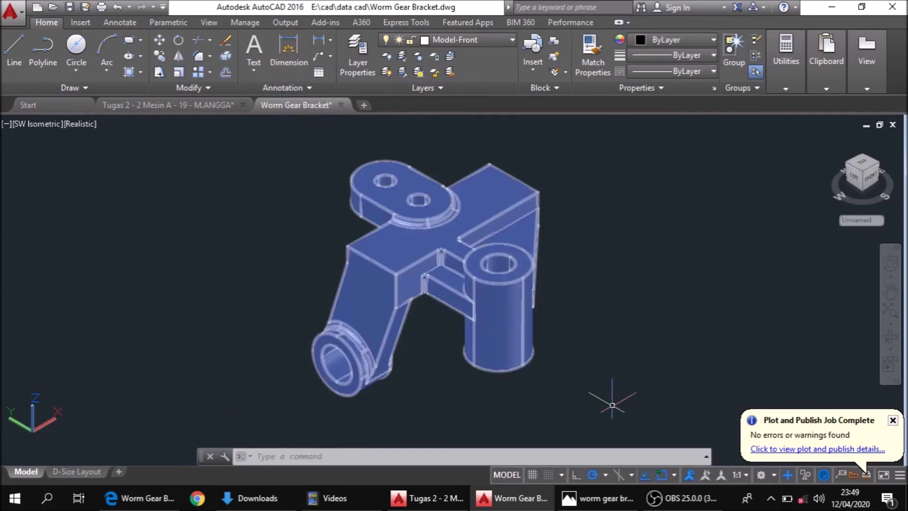
click(681, 497)
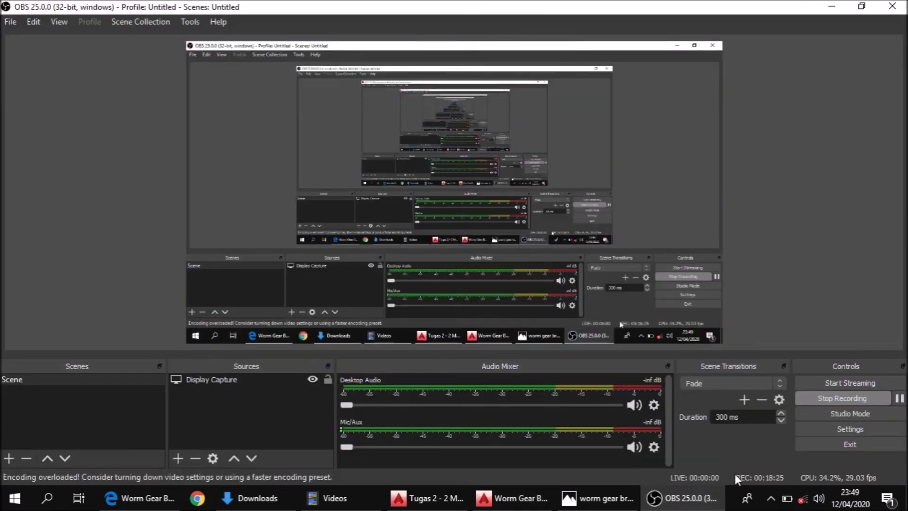